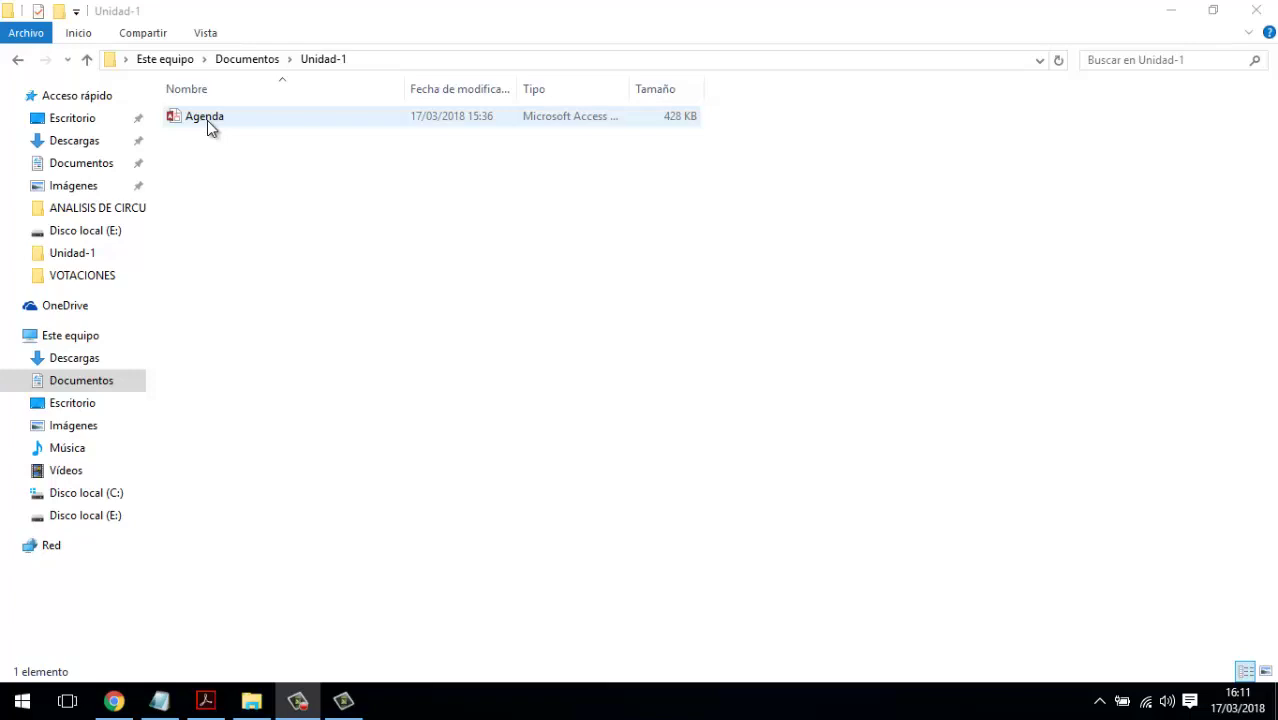
- Launch the Agenda database file (428 KB) from Documentos > Unidad-1 in Access
double_click(207, 120)
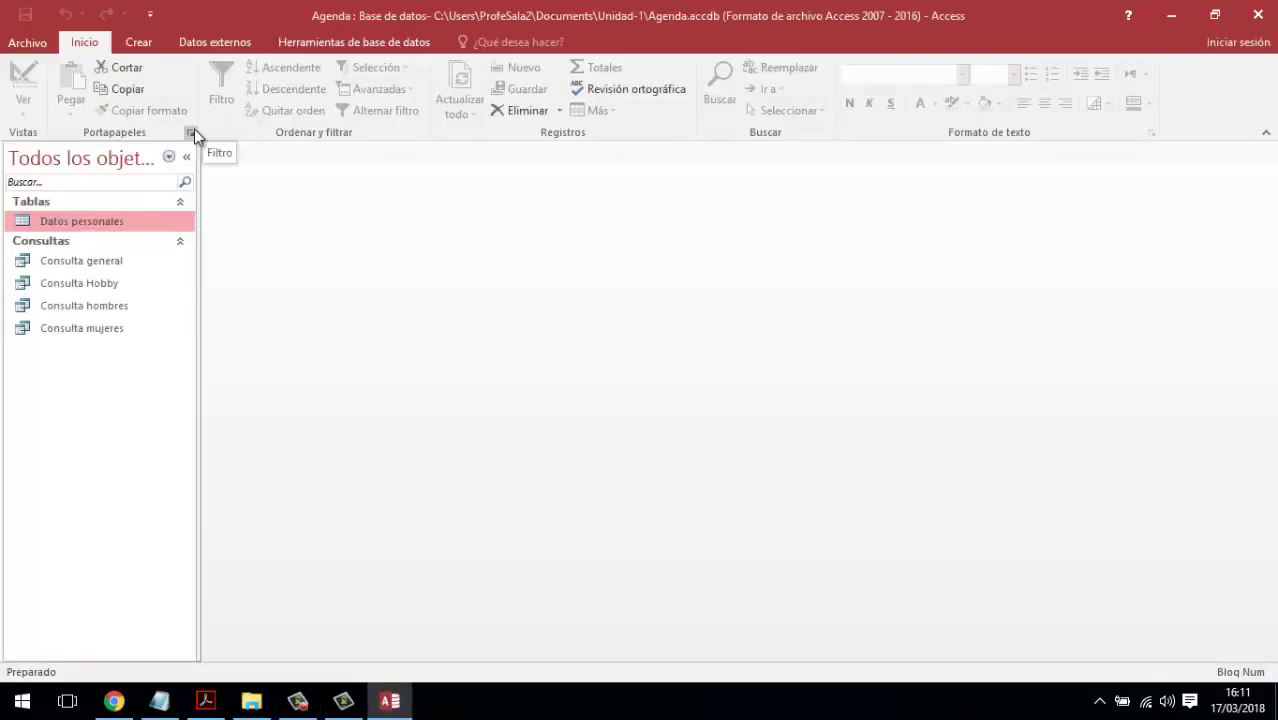
- Go over the Datos personales table and the four Consulta queries, then show the Crear ribbon
click(91, 260)
click(92, 285)
click(90, 305)
click(85, 329)
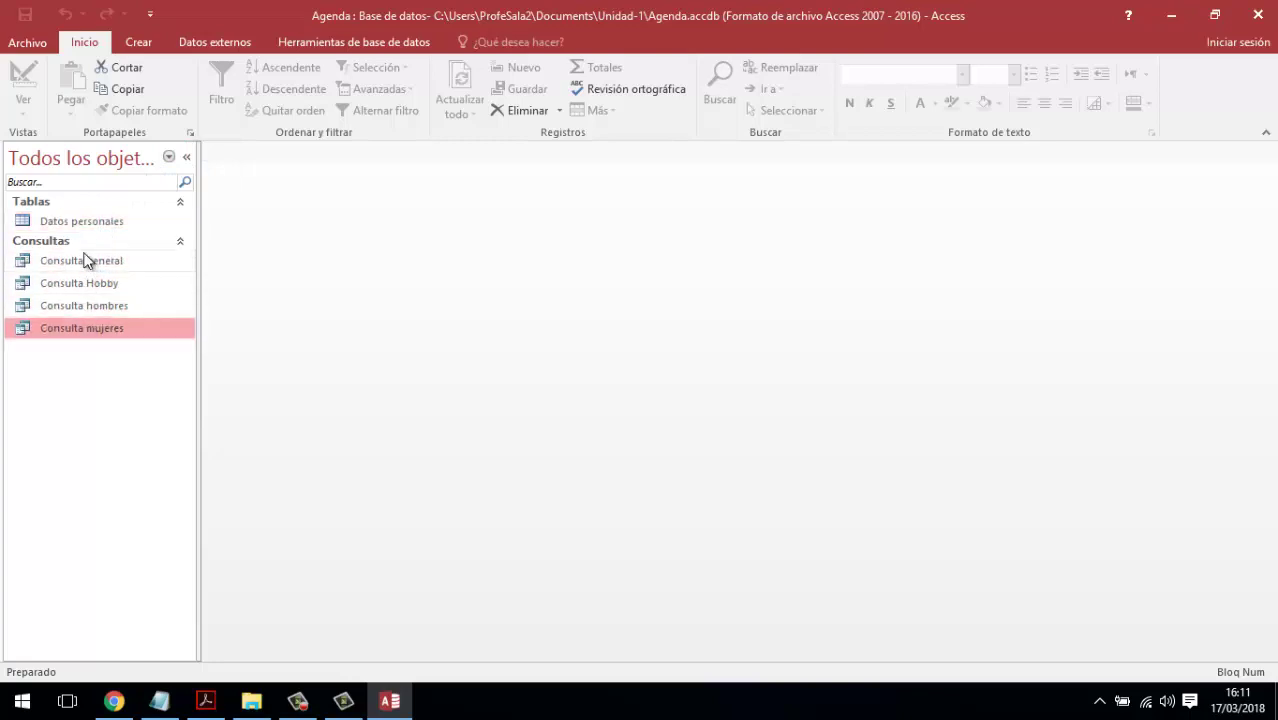
click(85, 224)
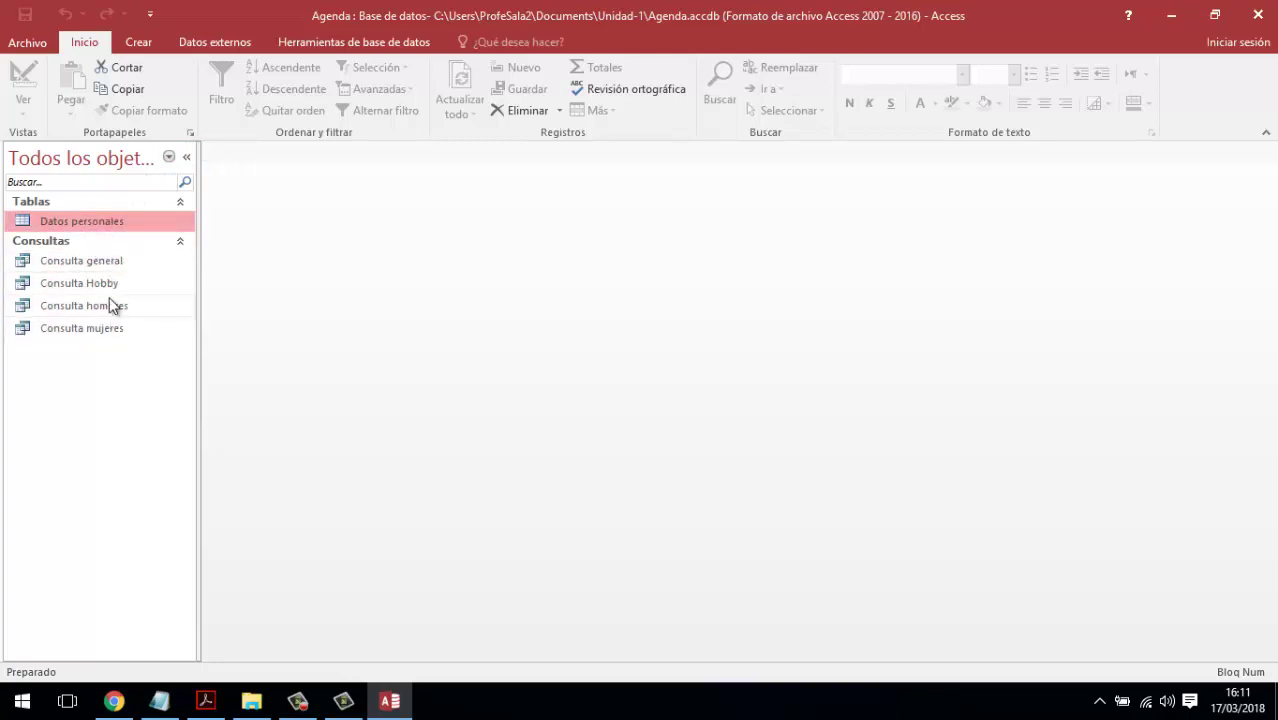
click(105, 262)
click(101, 287)
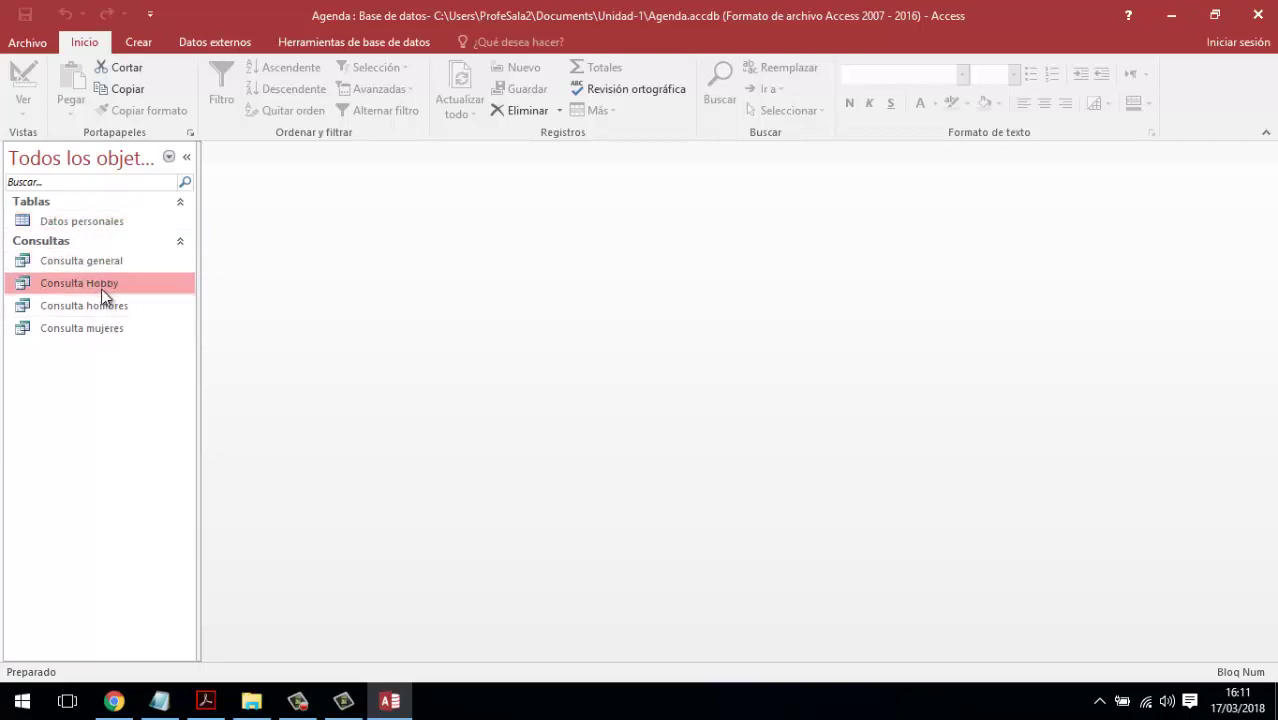
click(101, 307)
click(104, 329)
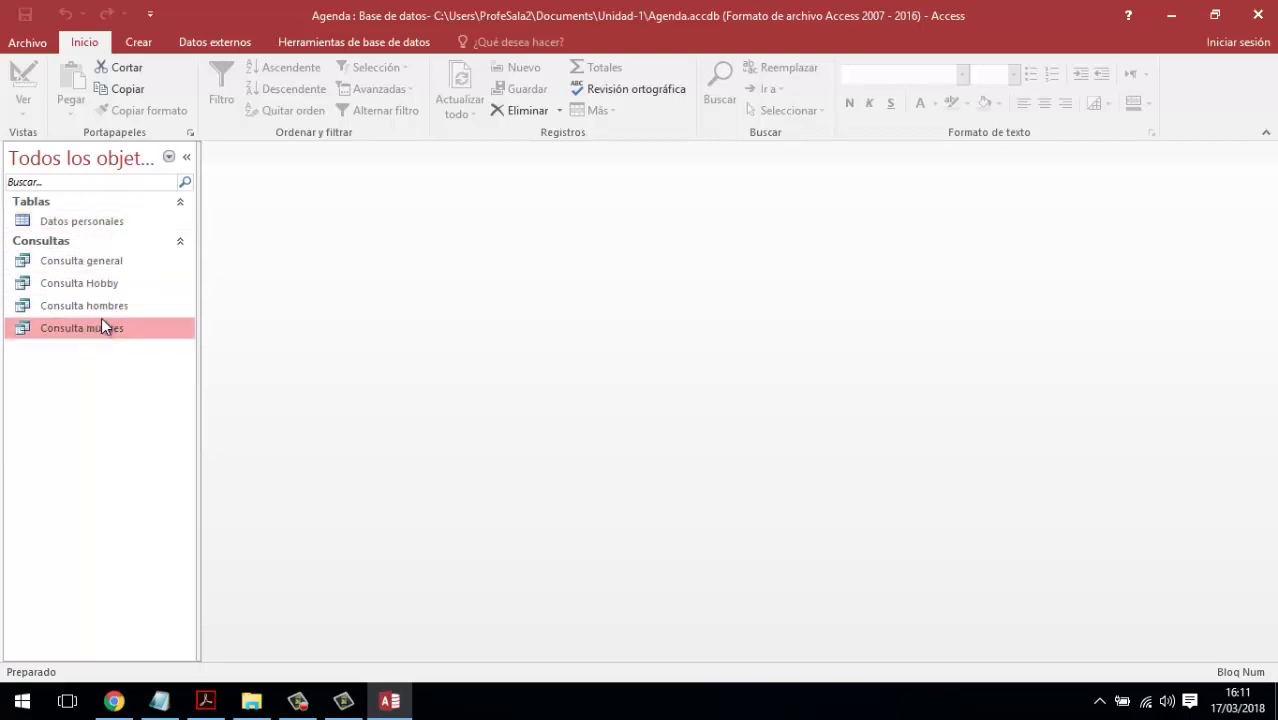
click(139, 42)
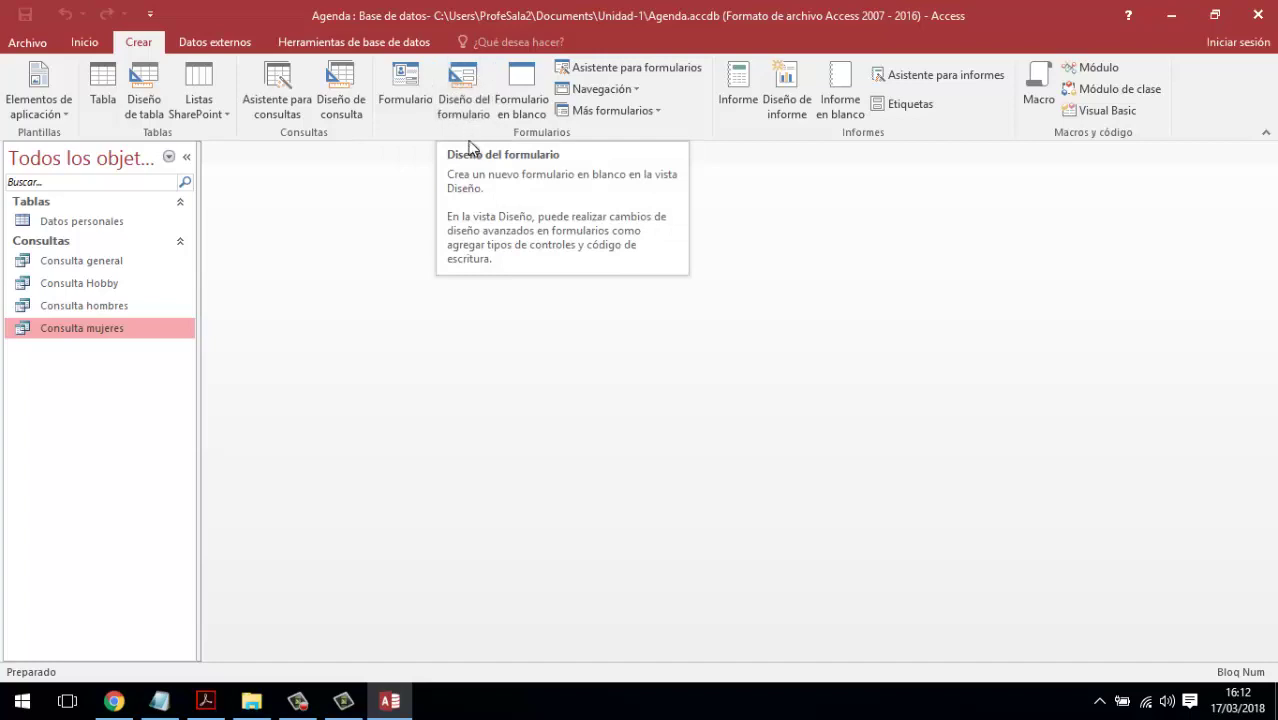
- Build an automatic single-record form from the Datos personales table with Crear > Formulario
click(468, 98)
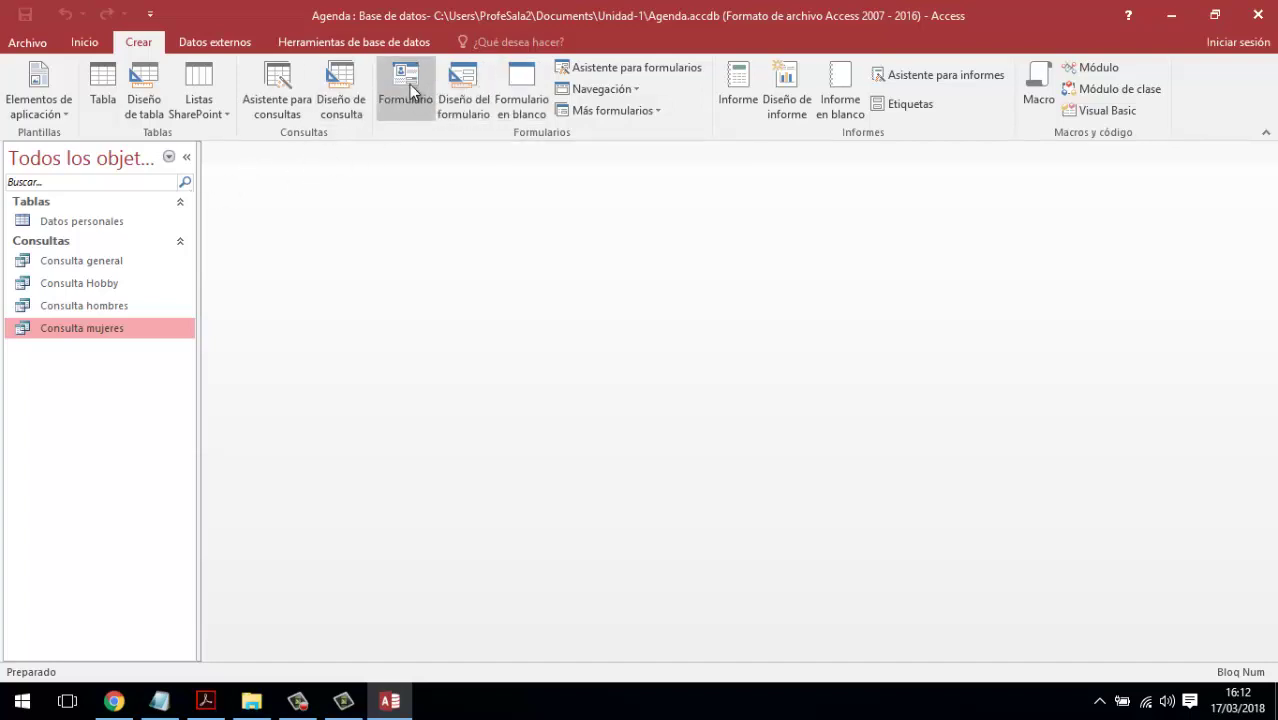
click(136, 224)
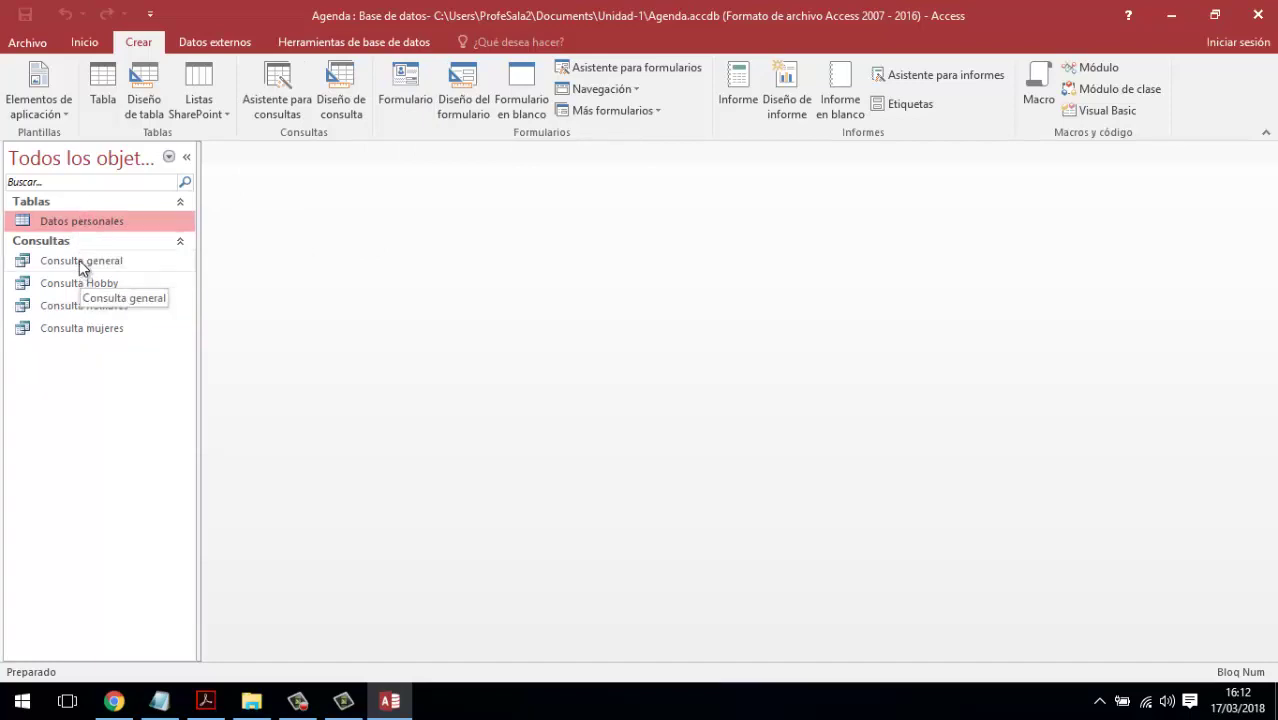
click(42, 262)
click(82, 226)
click(400, 70)
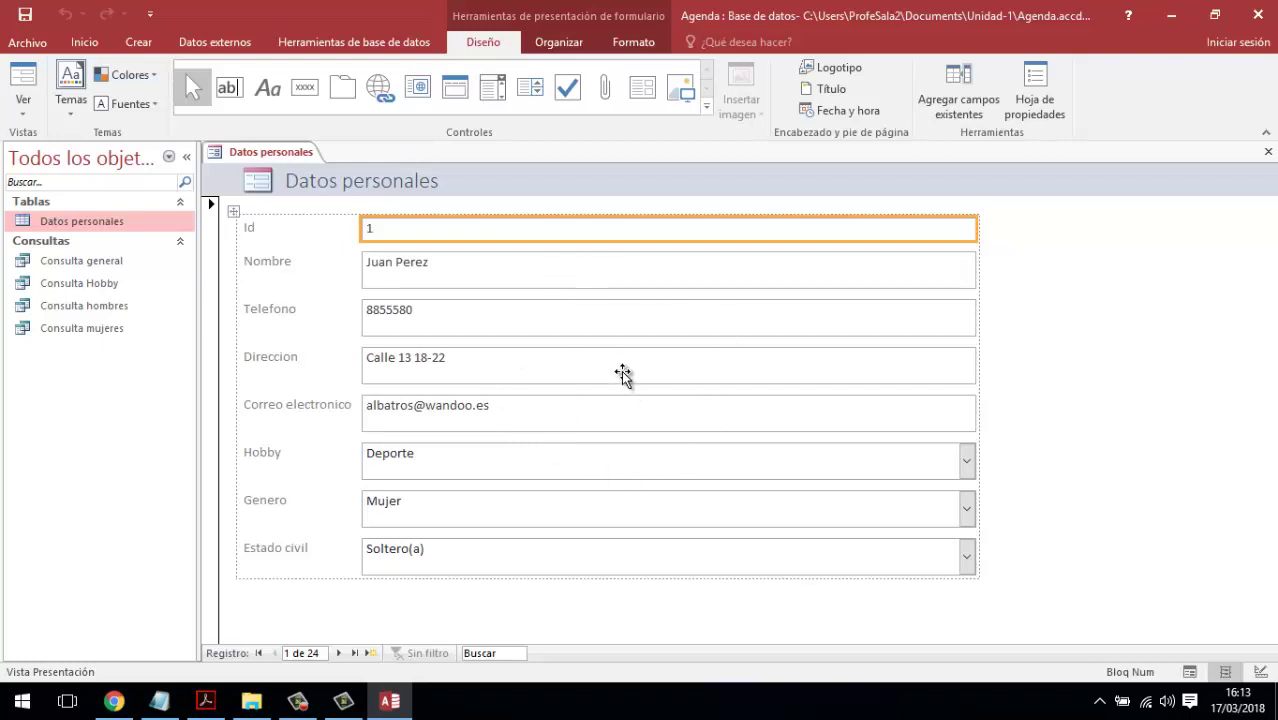
- Preview the Datos personales form in Form, Design and Layout views
click(28, 92)
click(463, 257)
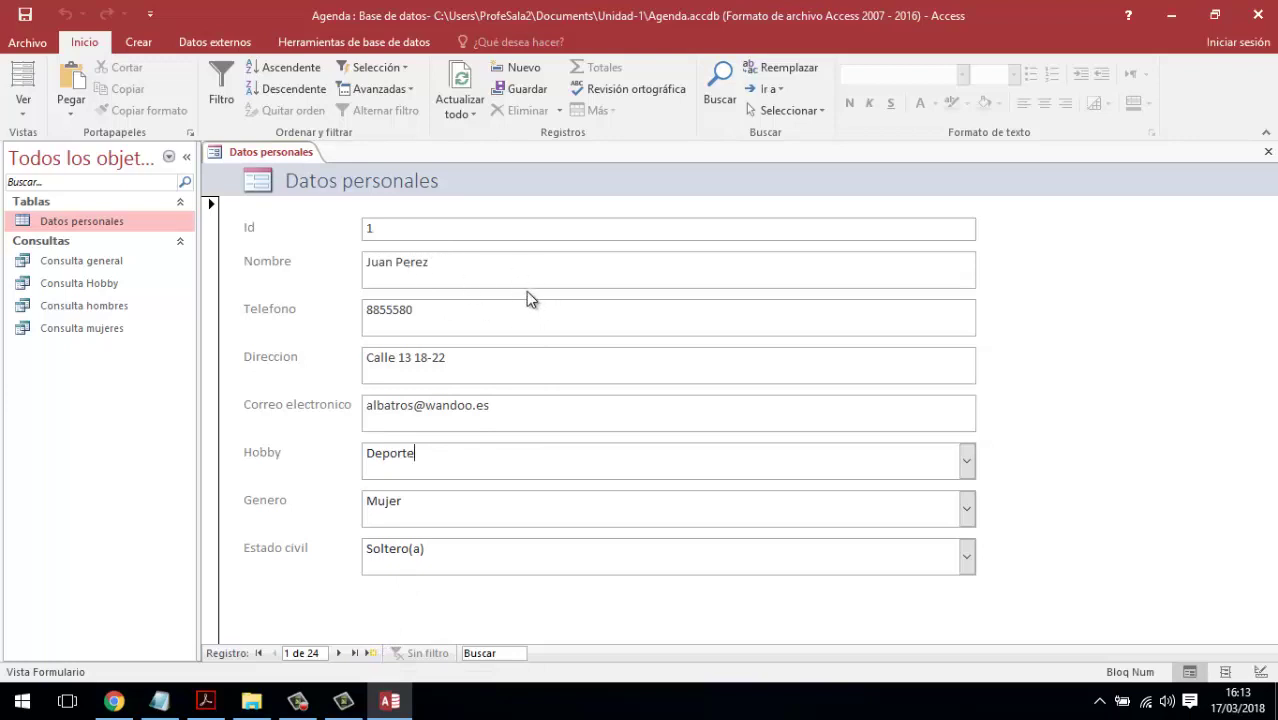
click(23, 105)
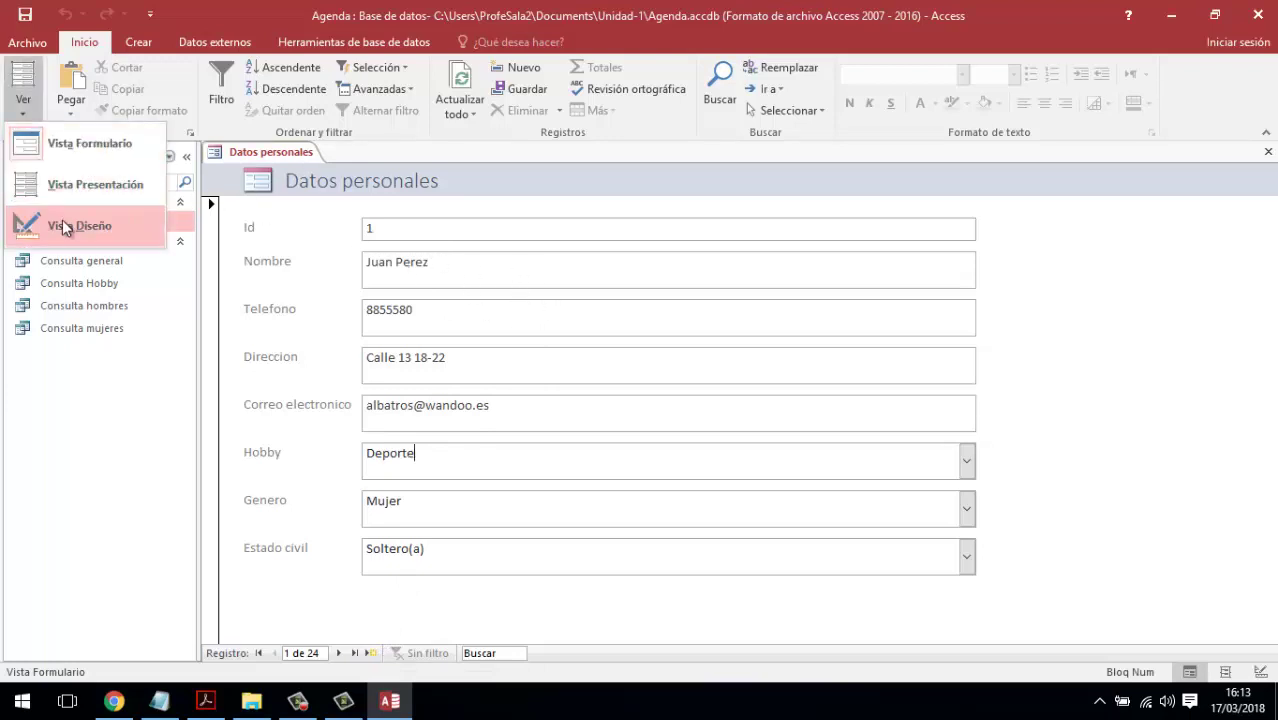
click(63, 300)
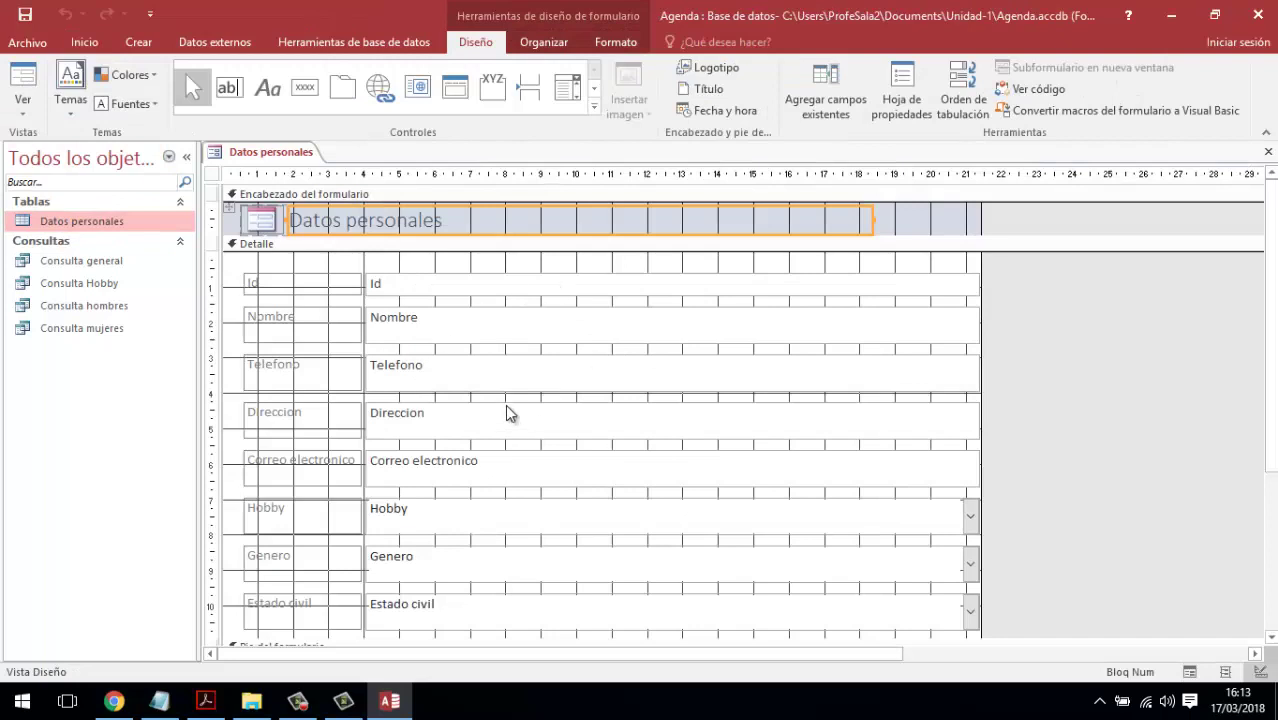
click(22, 112)
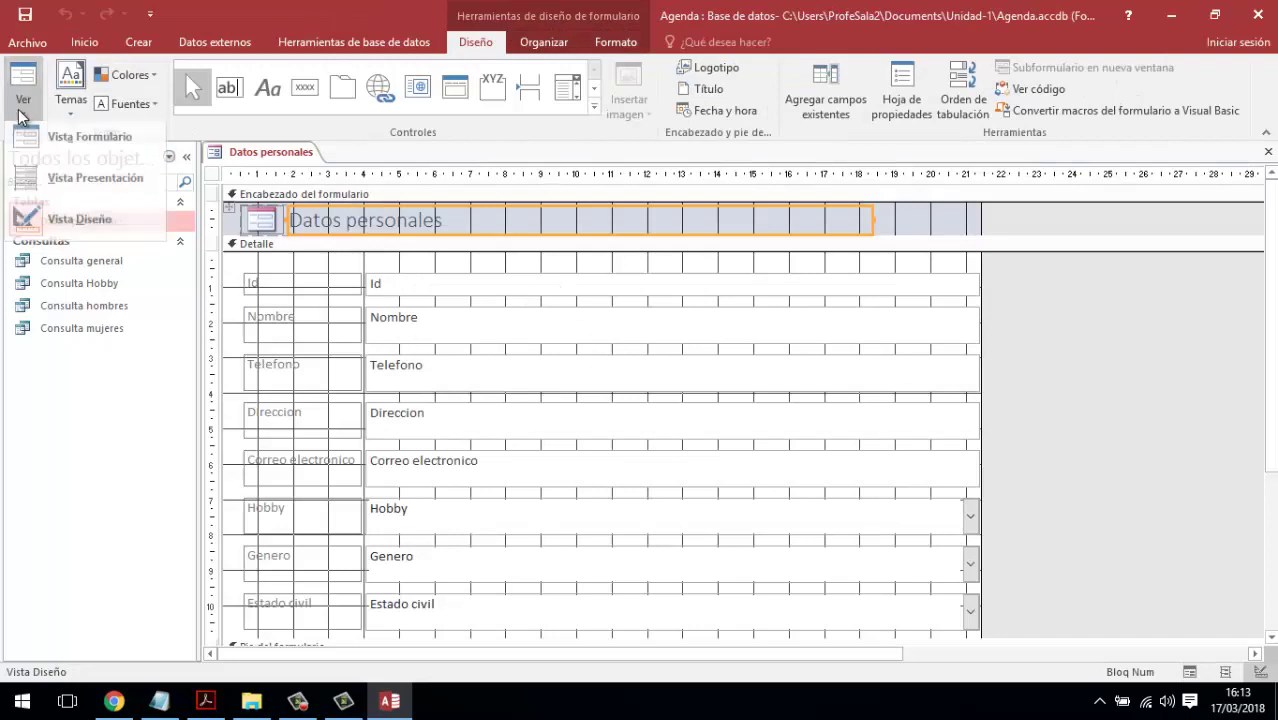
click(95, 180)
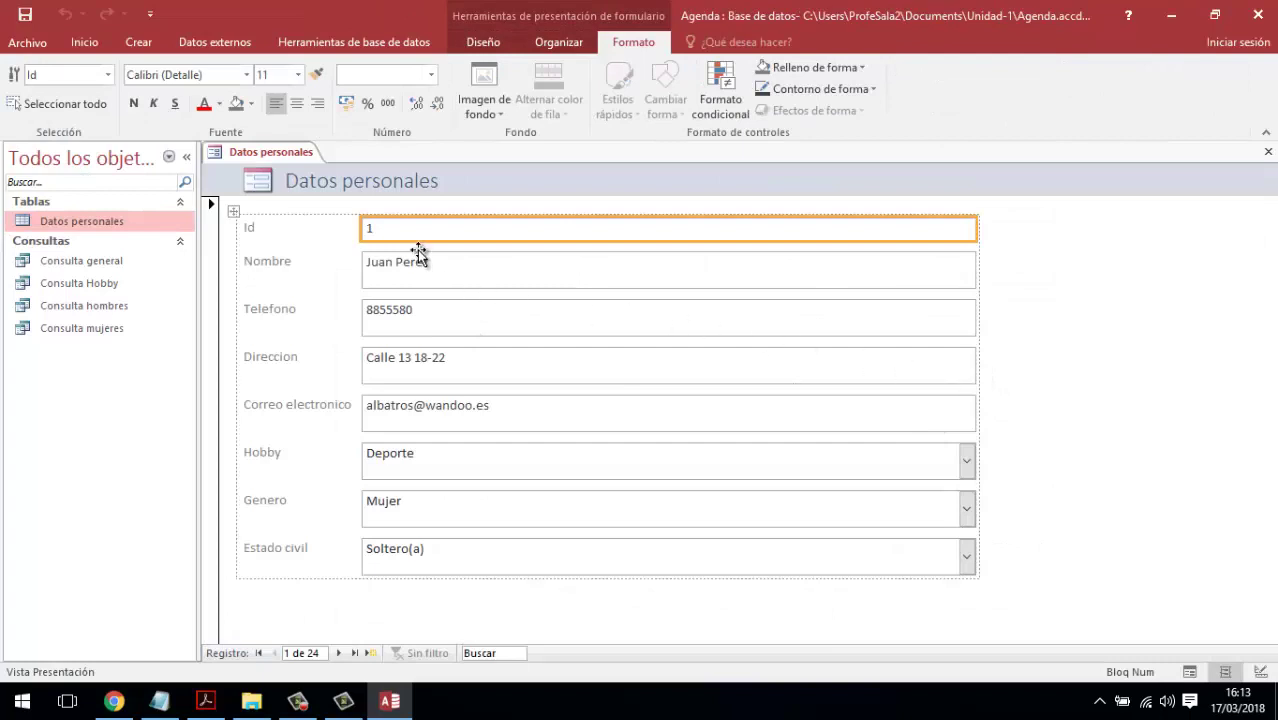
- Return to Form view, then settle on Design view from the Inicio ribbon
click(84, 42)
click(35, 118)
click(49, 134)
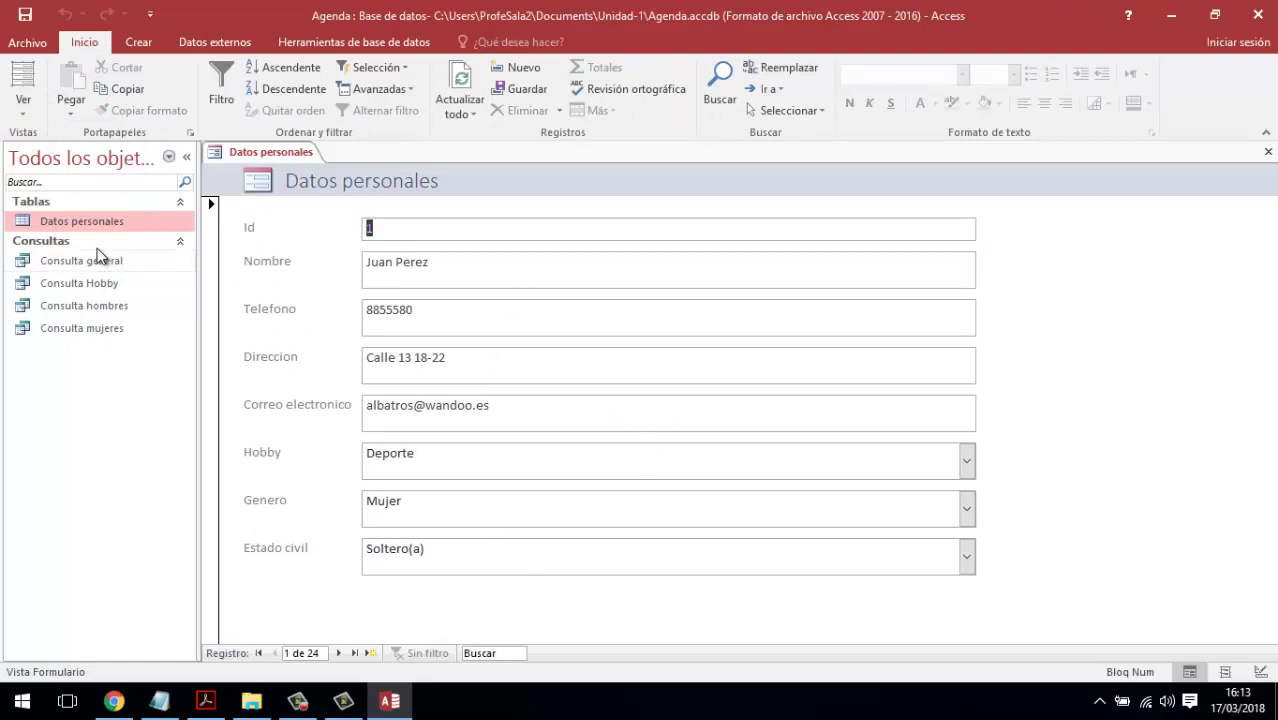
click(25, 114)
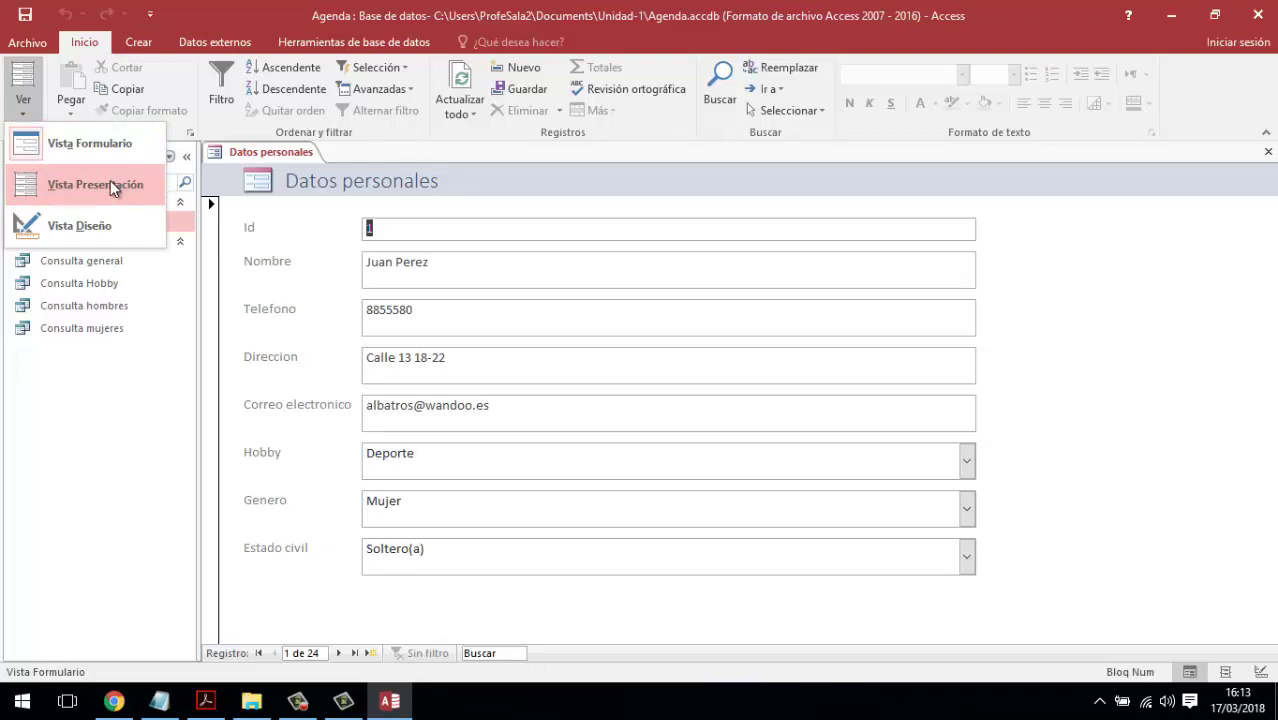
click(67, 224)
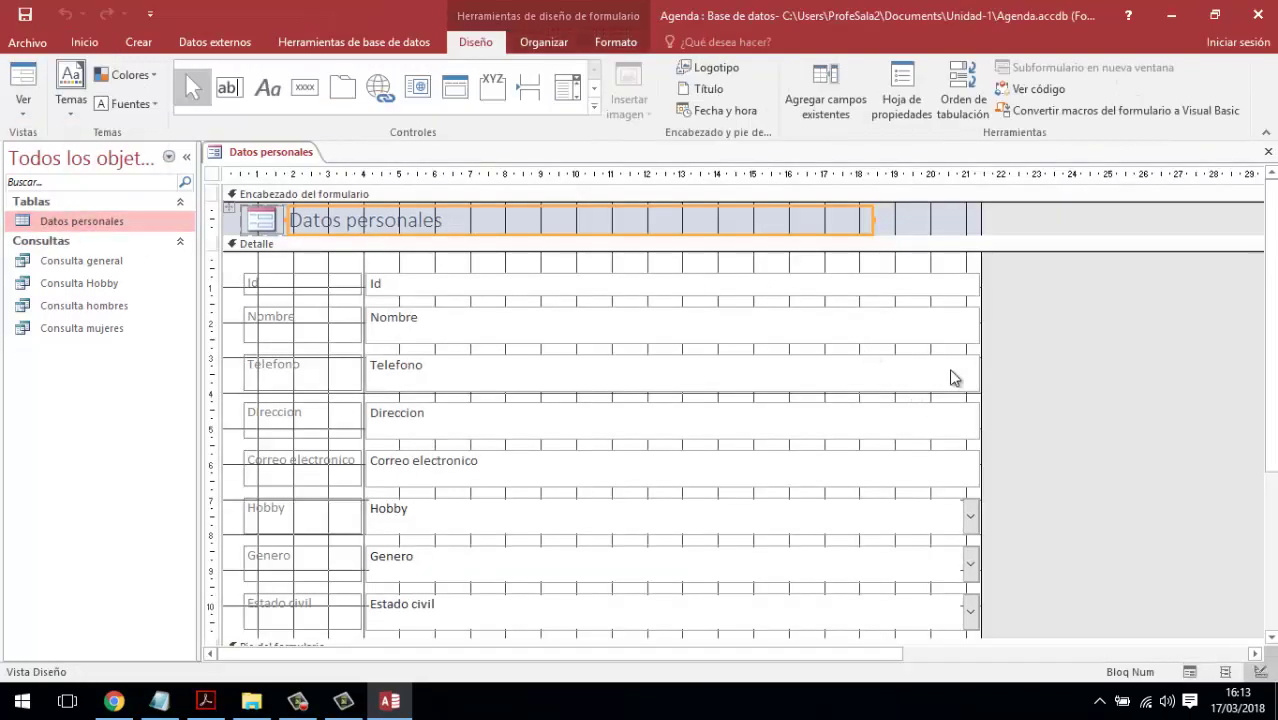
- Narrow all field text boxes and shorten the Datos personales title label
scroll(936, 393, down, 2)
scroll(938, 395, up, 2)
drag(1020, 287, 926, 630)
drag(975, 290, 727, 315)
click(774, 223)
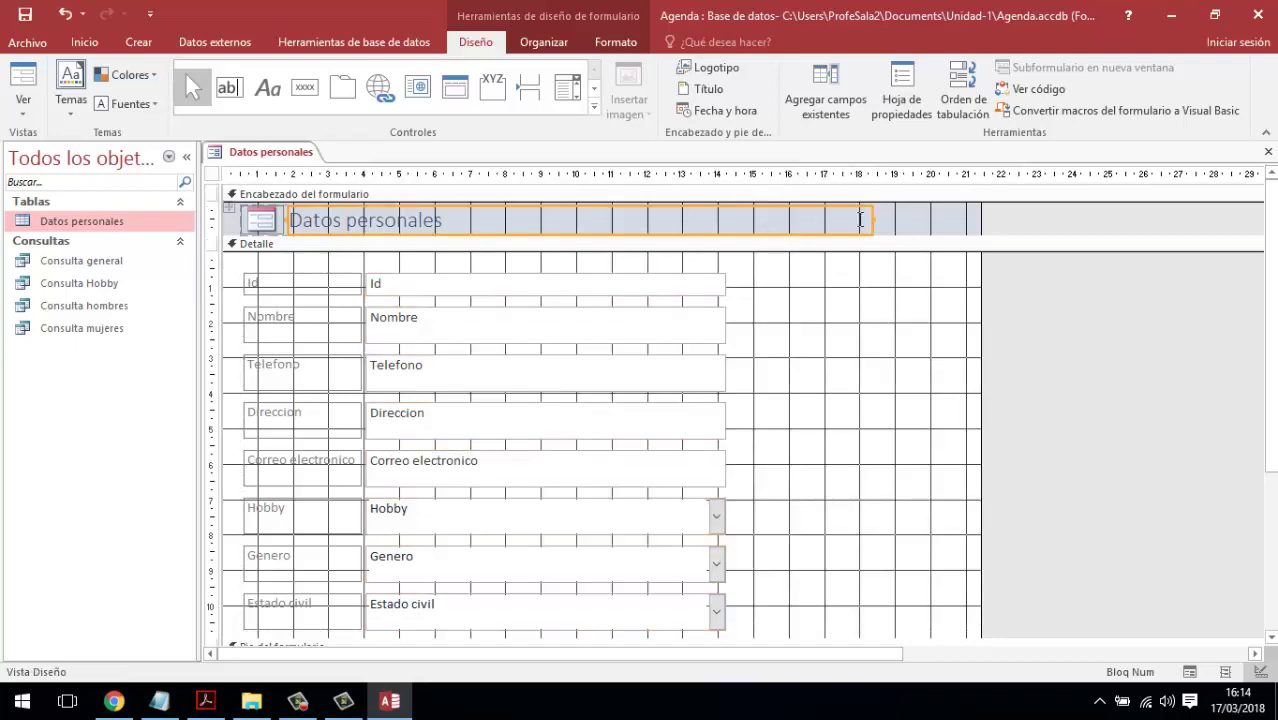
drag(872, 219, 731, 222)
- Shrink the form width to about 15 cm and view it in Form view
click(985, 335)
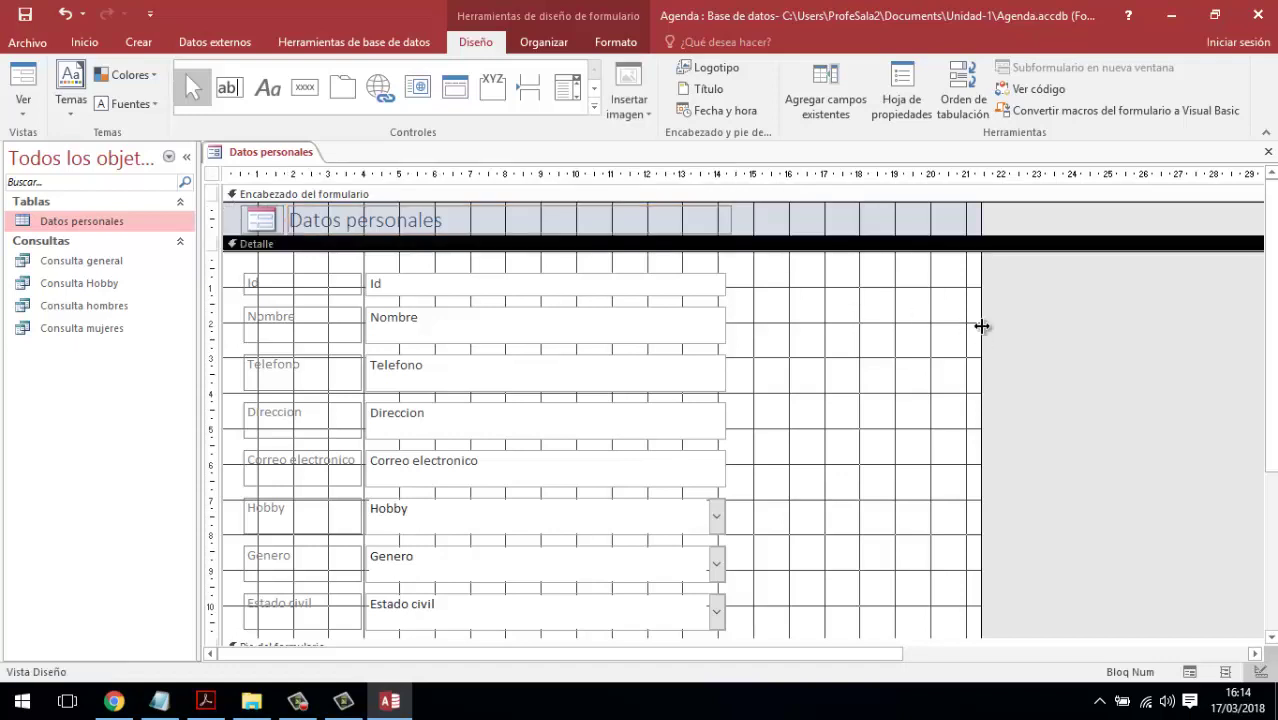
drag(977, 326, 766, 324)
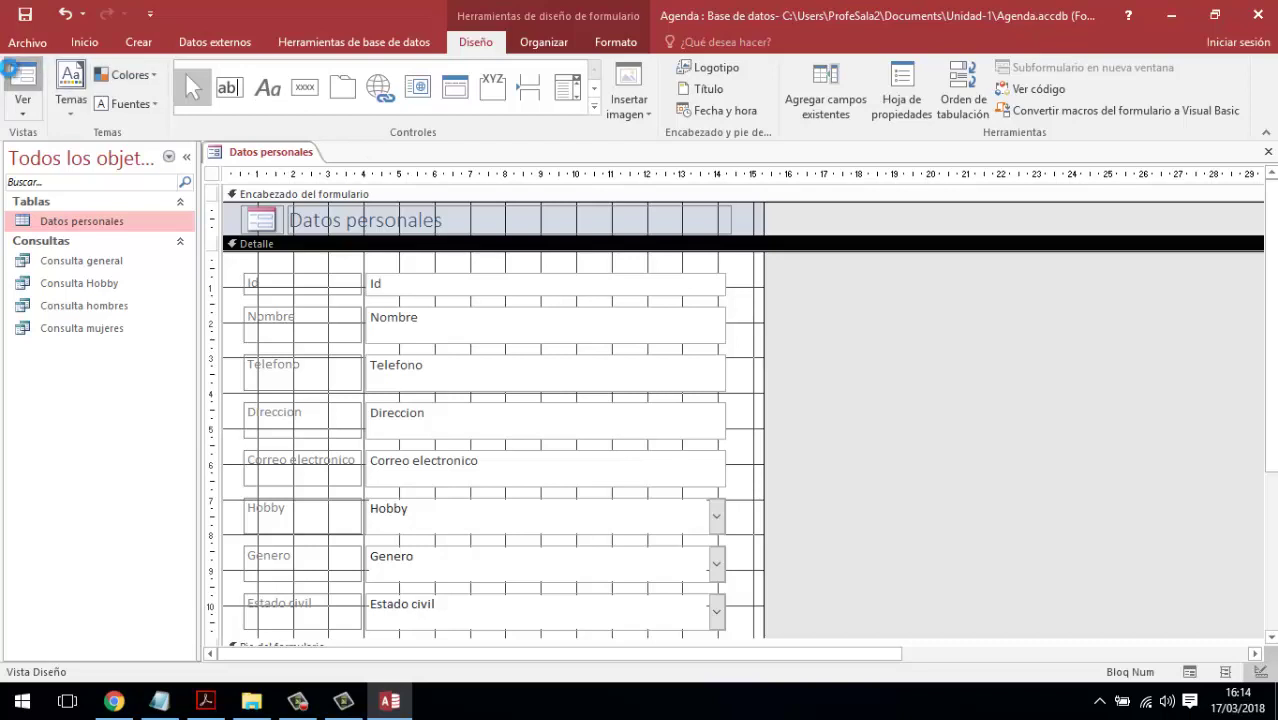
click(22, 82)
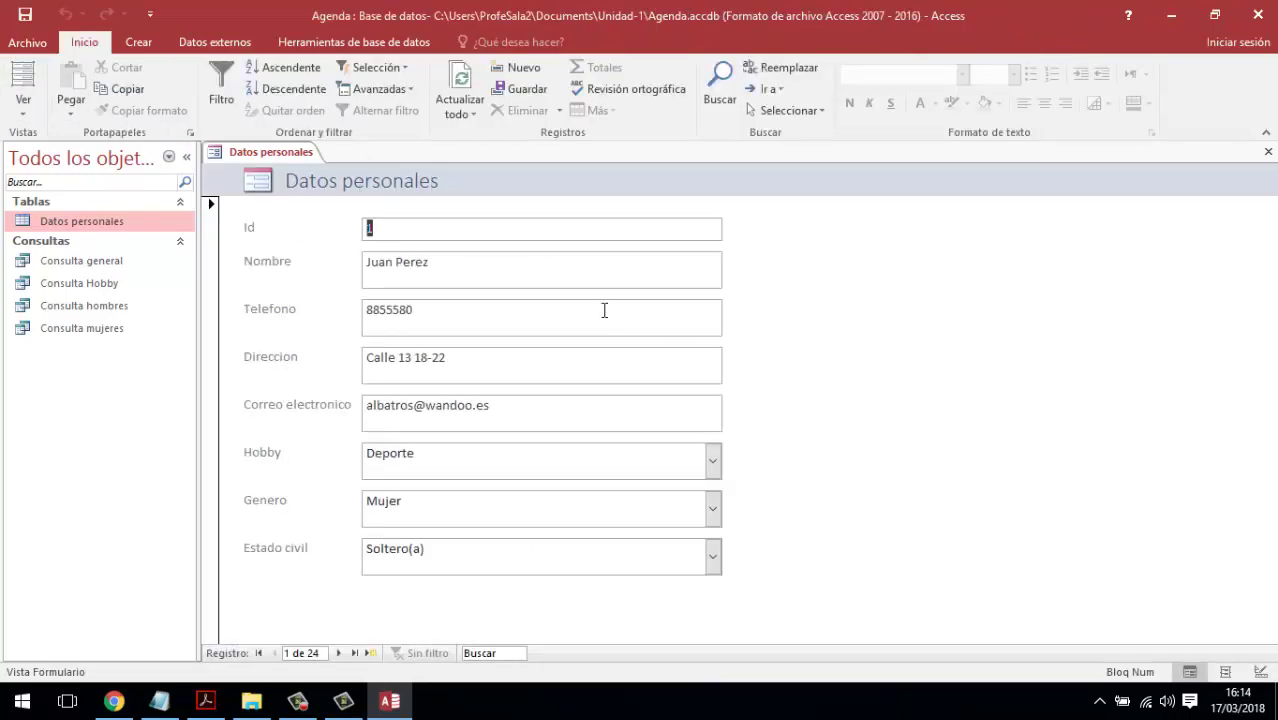
- Save the new form under the name 'Formulario general'
click(25, 14)
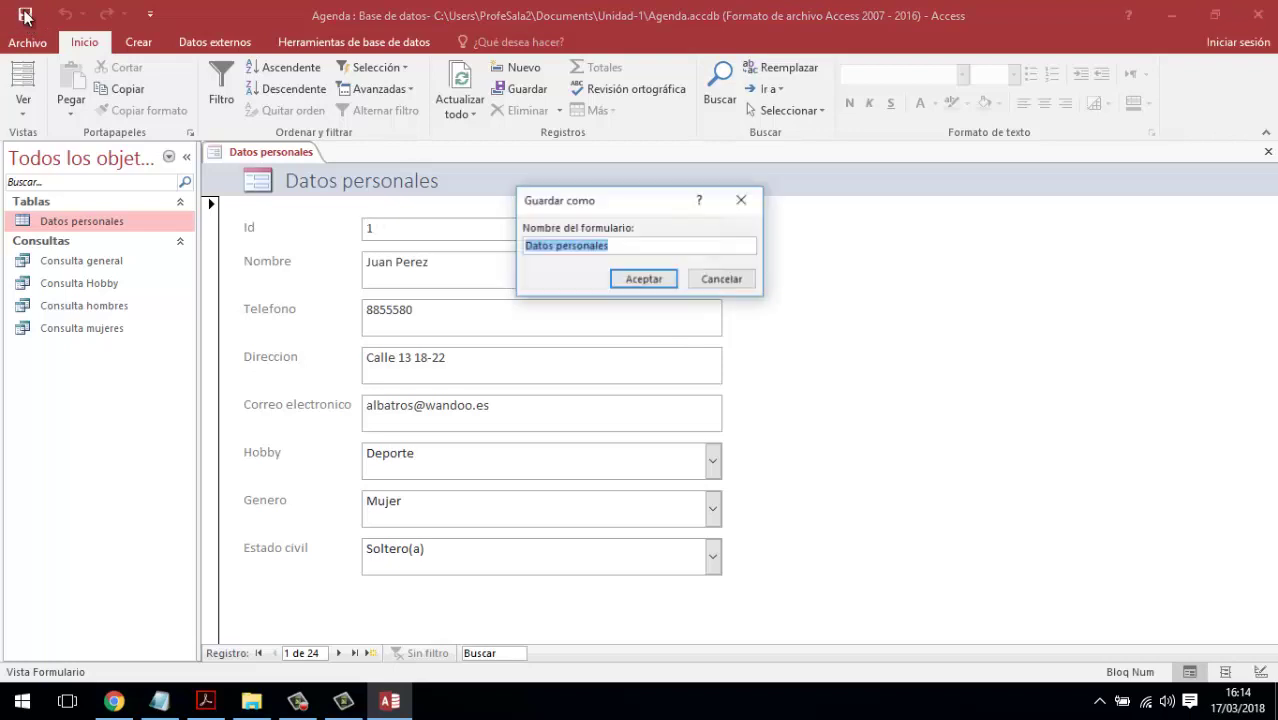
click(629, 243)
drag(625, 244, 508, 252)
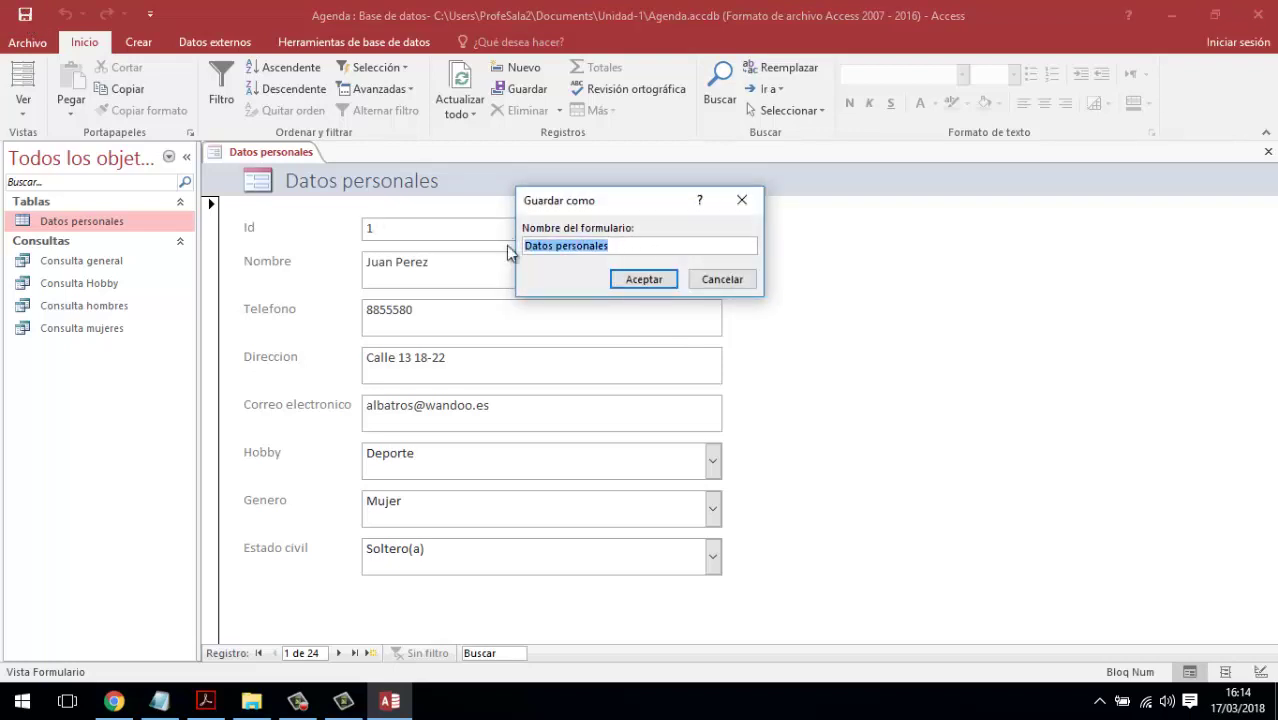
text(Fo)
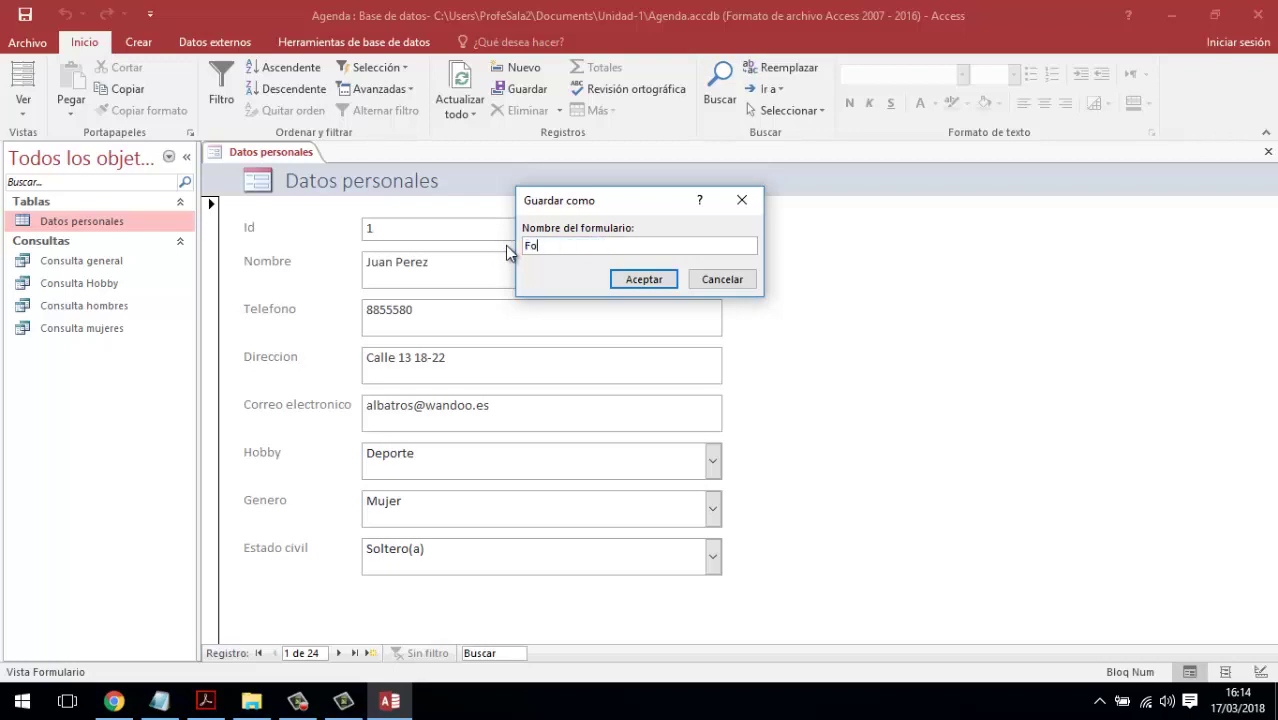
text(rmulario general)
click(640, 279)
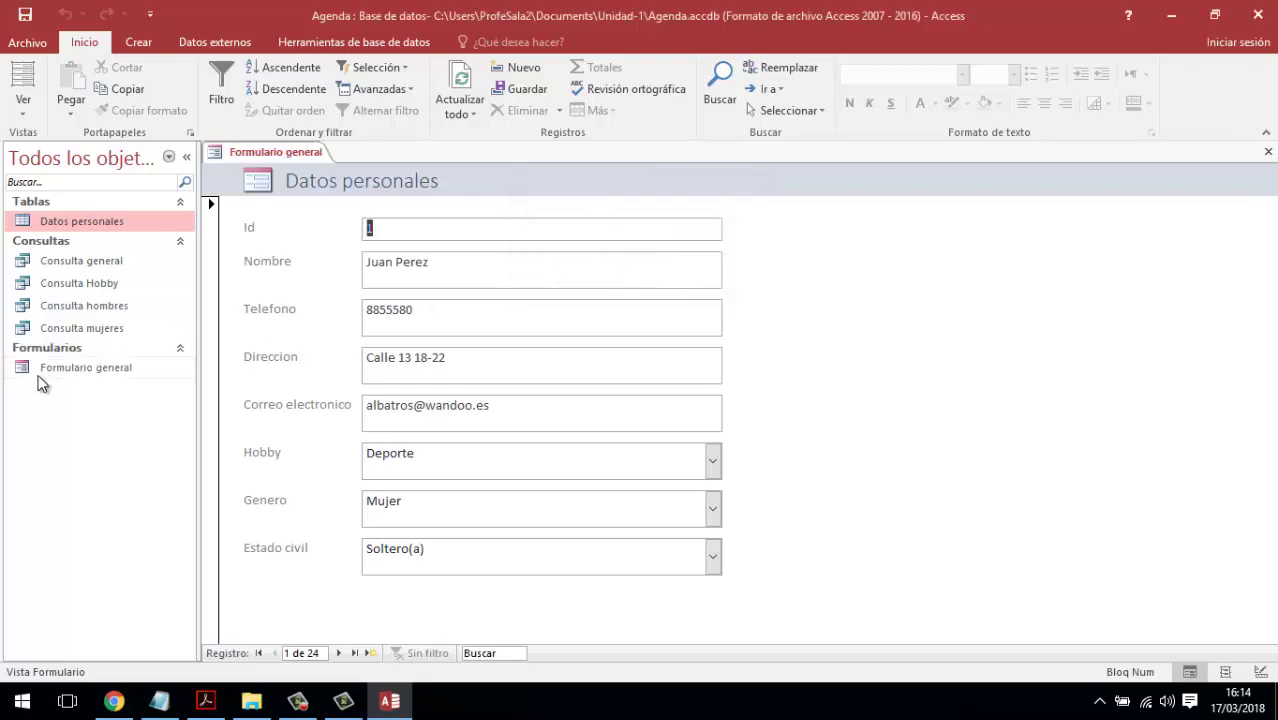
- Close and reopen Formulario general, then go to a blank new record 25
click(46, 374)
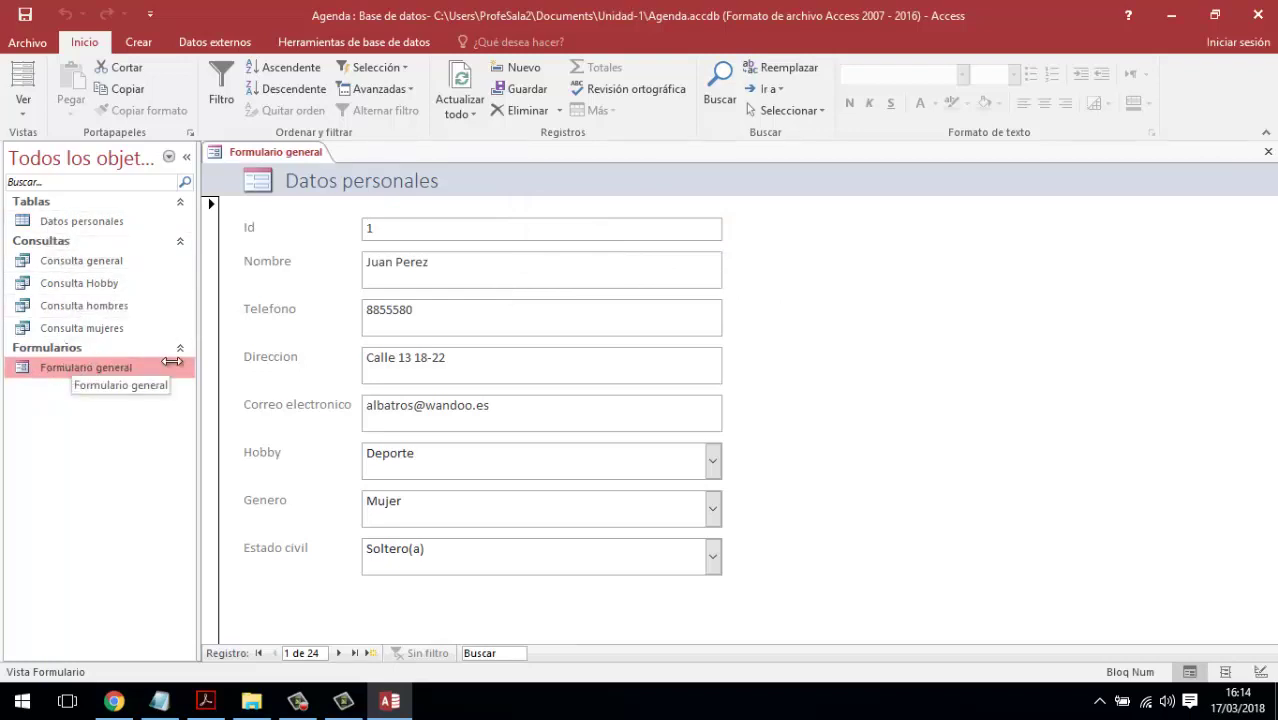
click(493, 376)
click(503, 405)
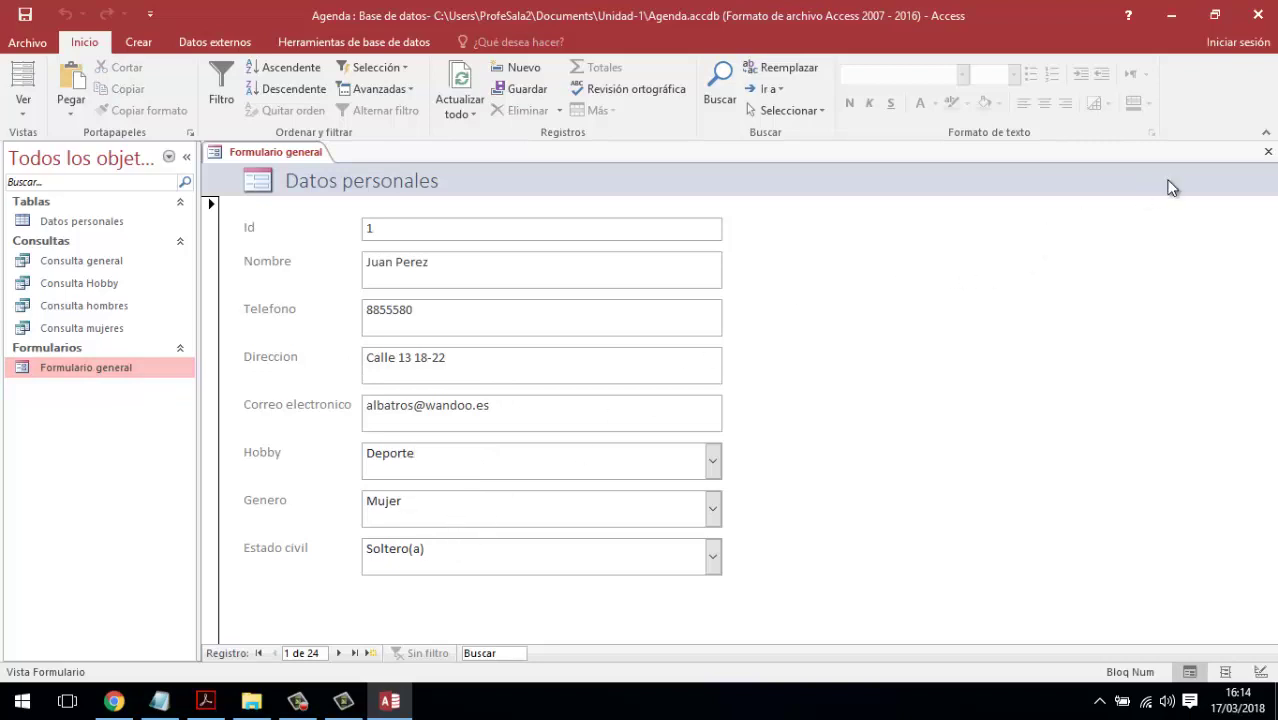
click(1268, 152)
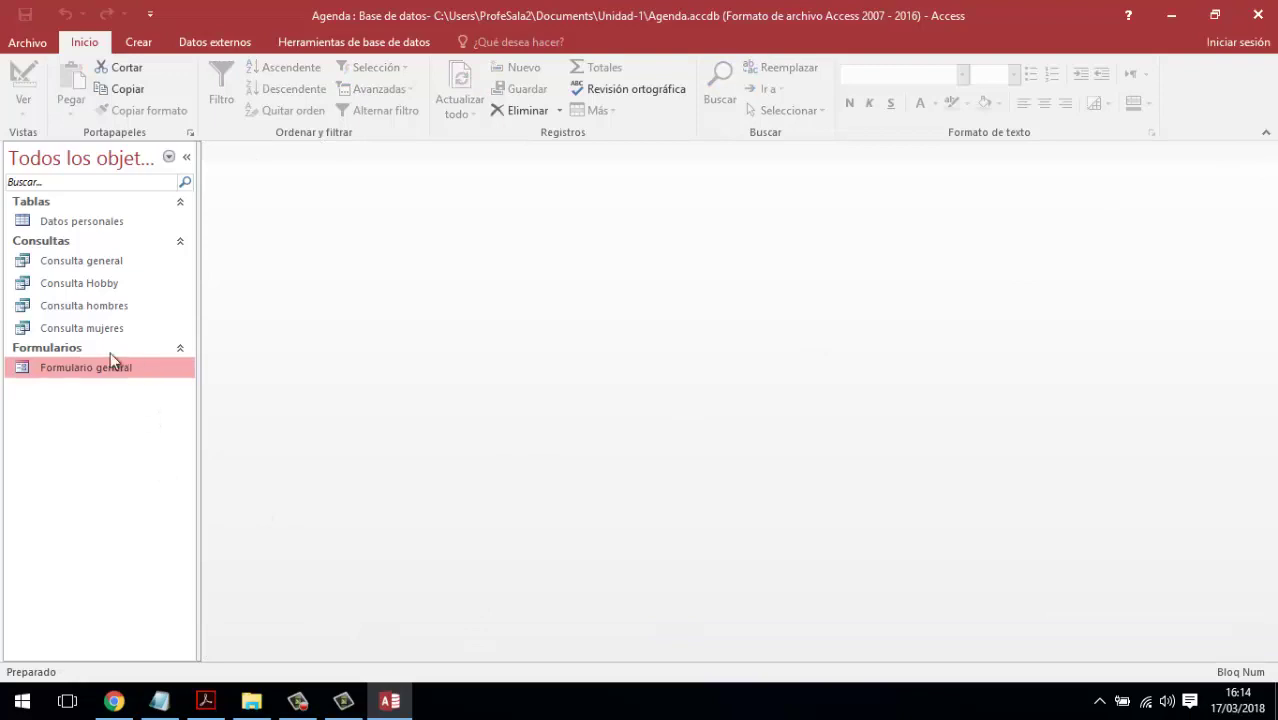
double_click(90, 372)
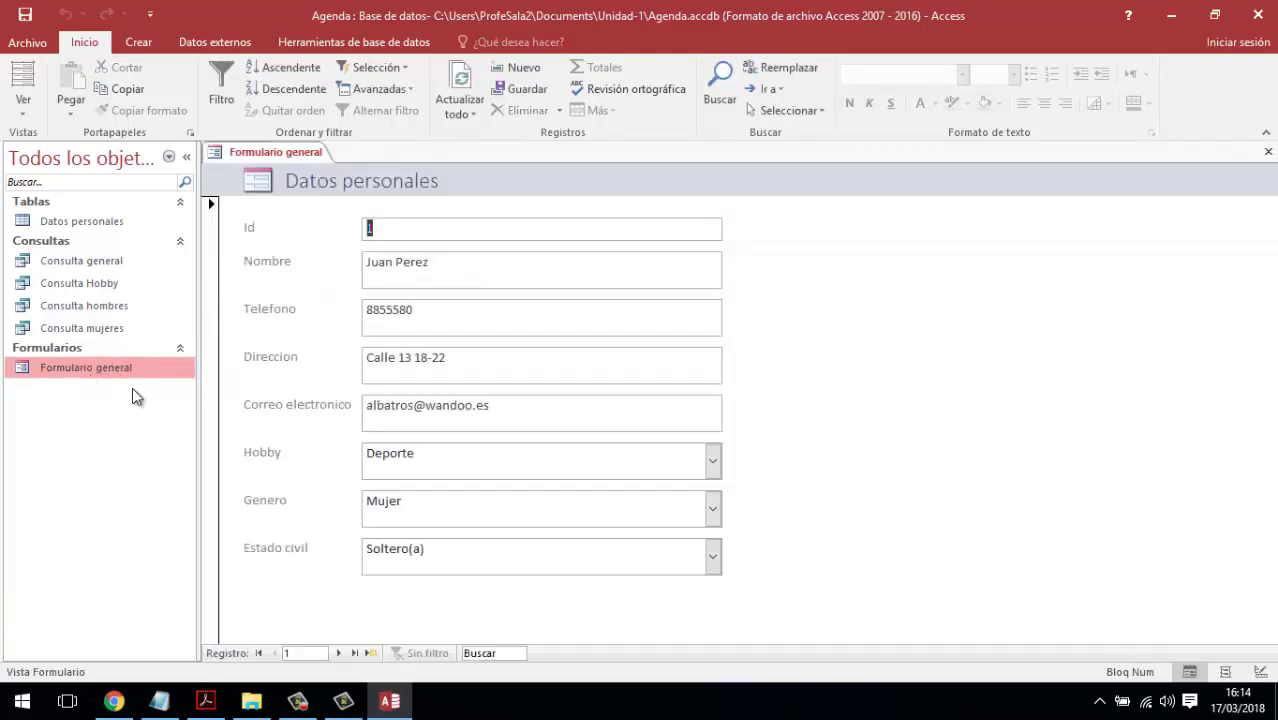
click(370, 654)
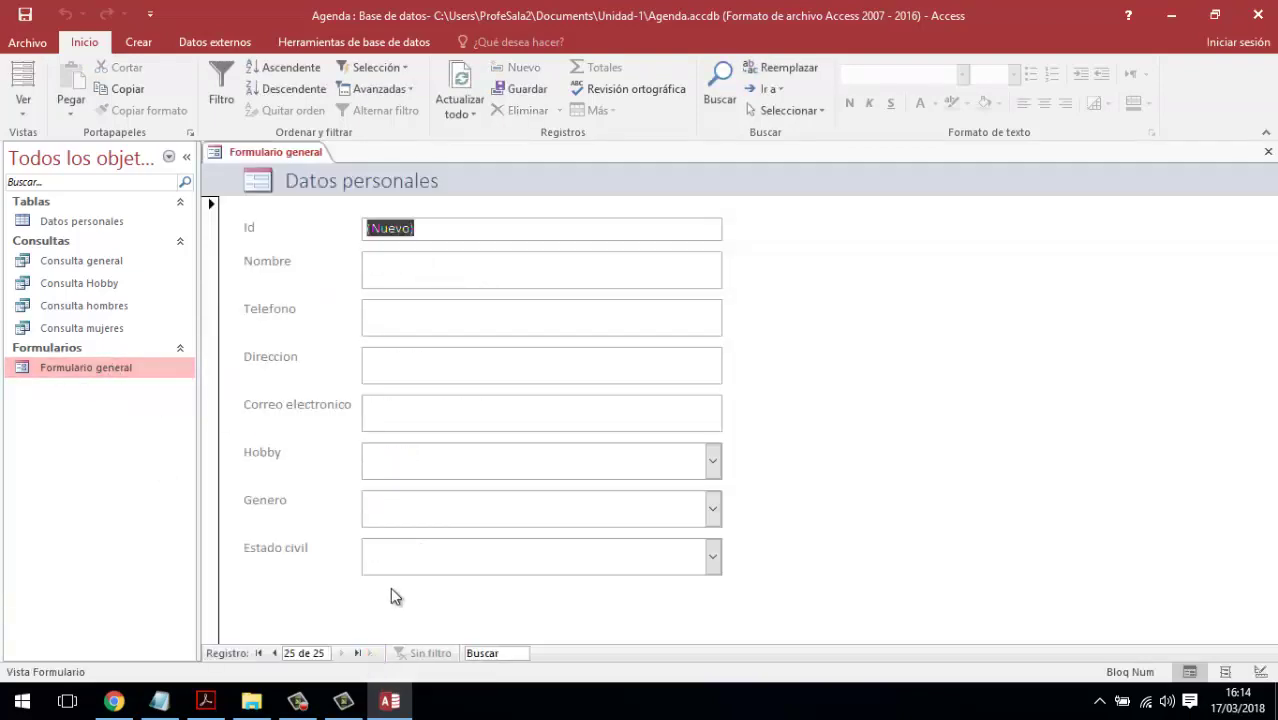
- Enter the new contact's details with hobby Internet, gender Mujer and status Soltero(a)
click(408, 268)
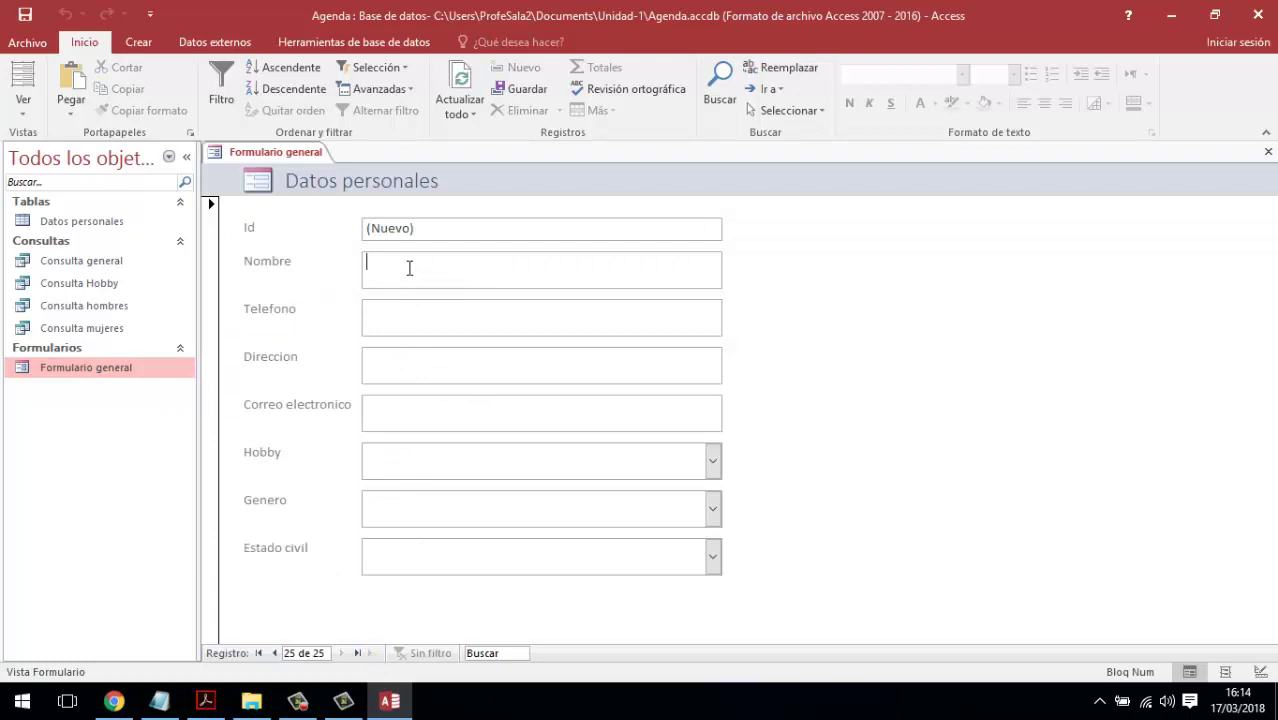
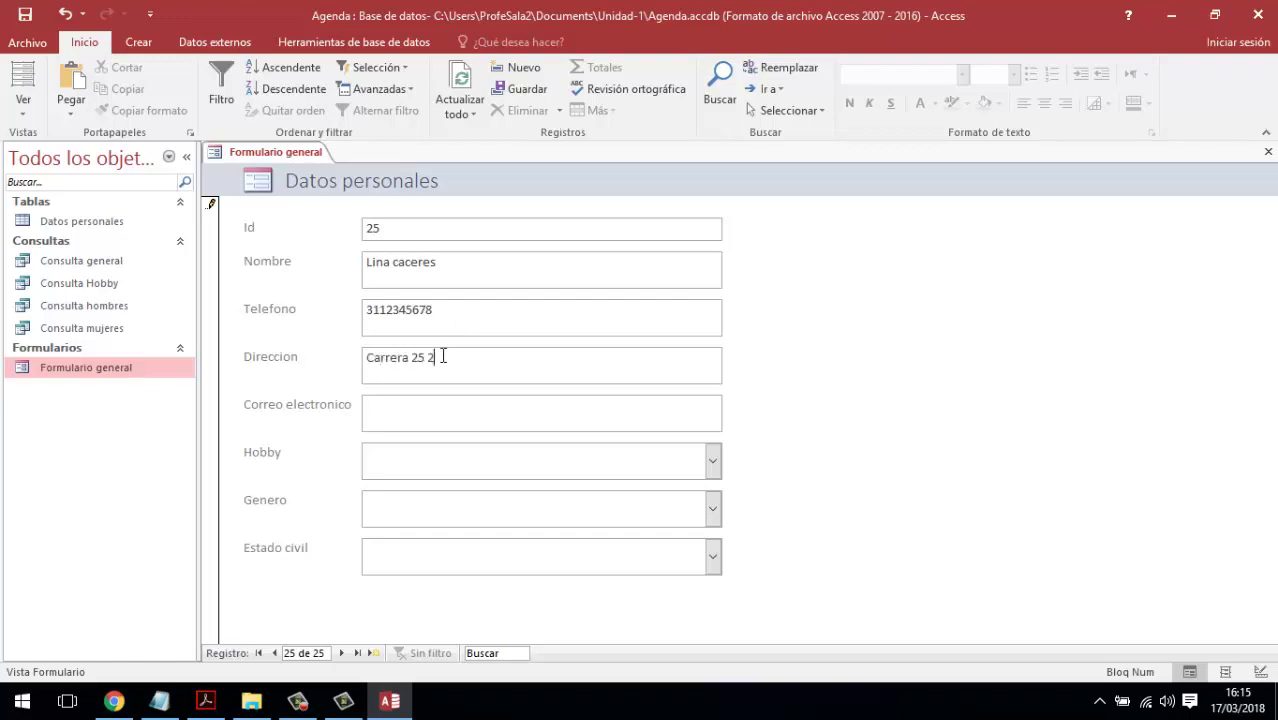
text(-44)
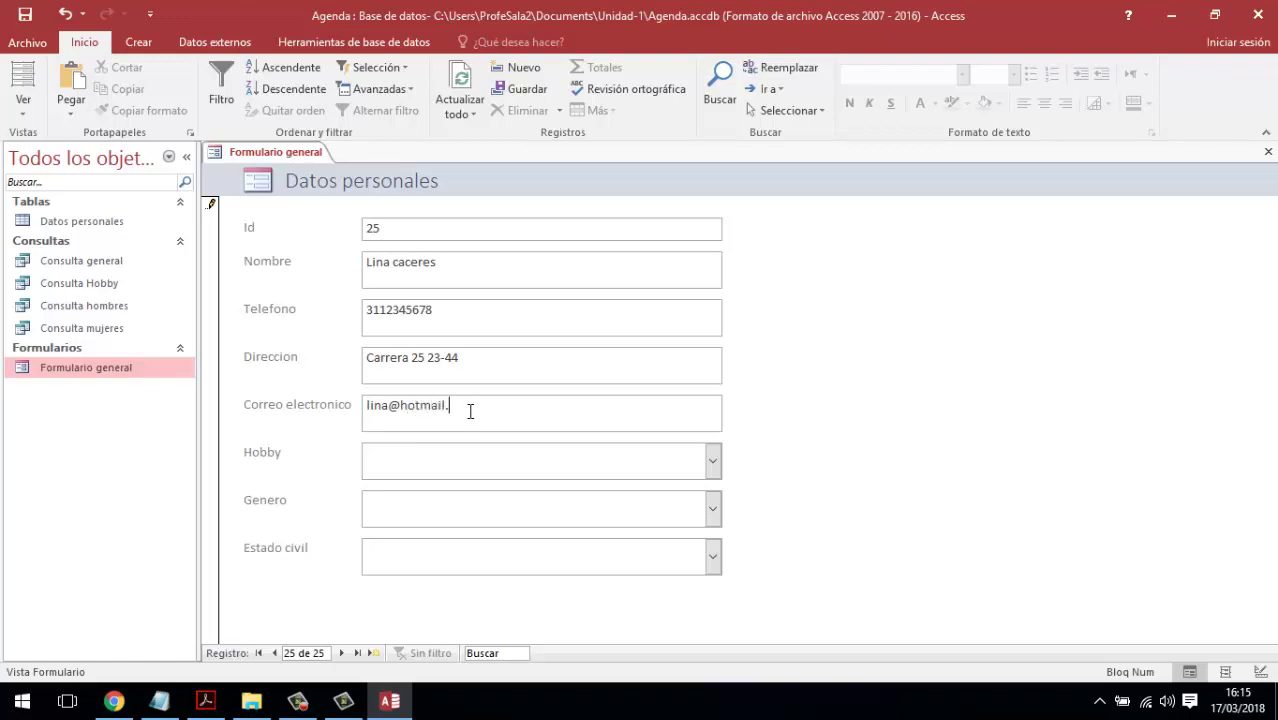
click(714, 462)
click(502, 512)
click(613, 498)
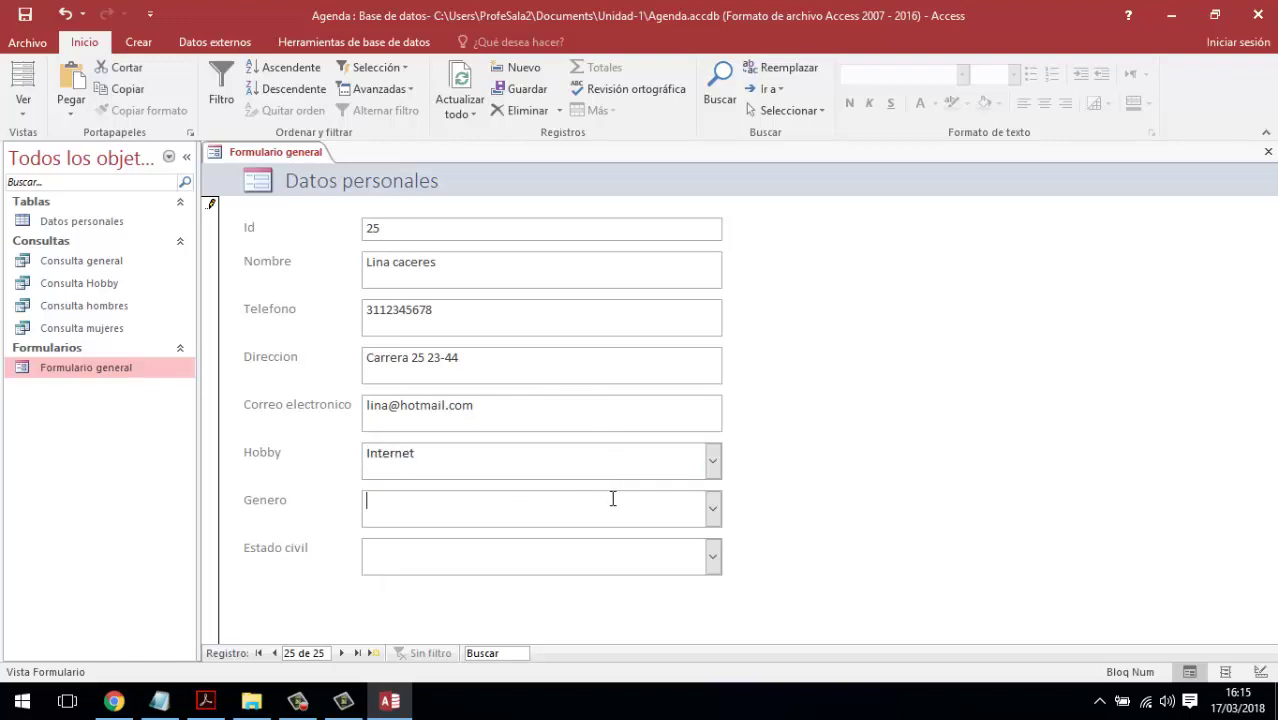
click(712, 509)
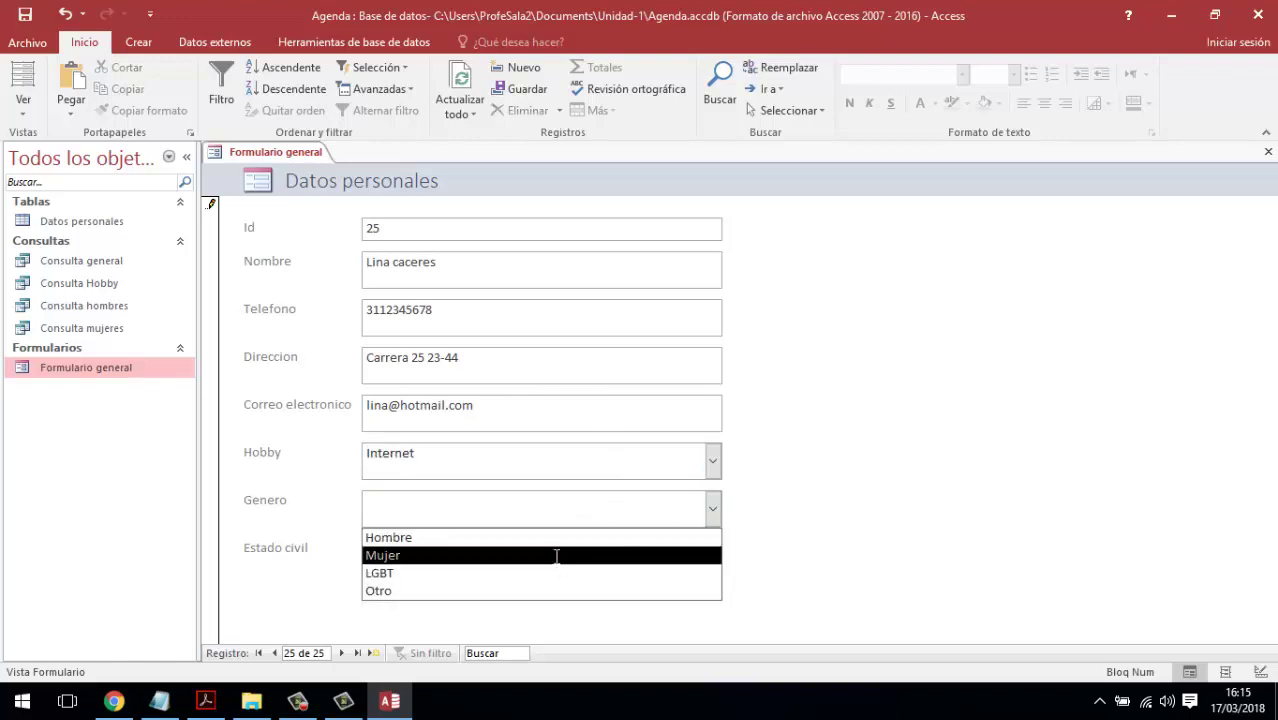
click(556, 556)
click(712, 557)
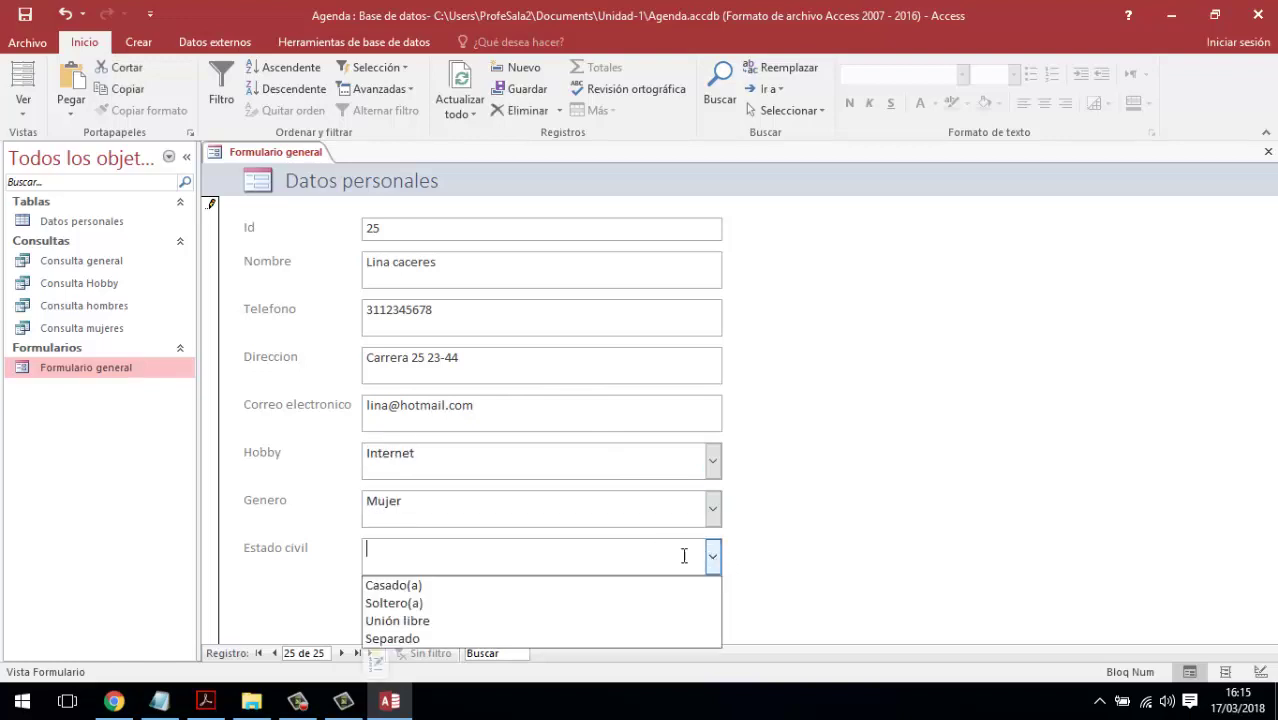
click(484, 605)
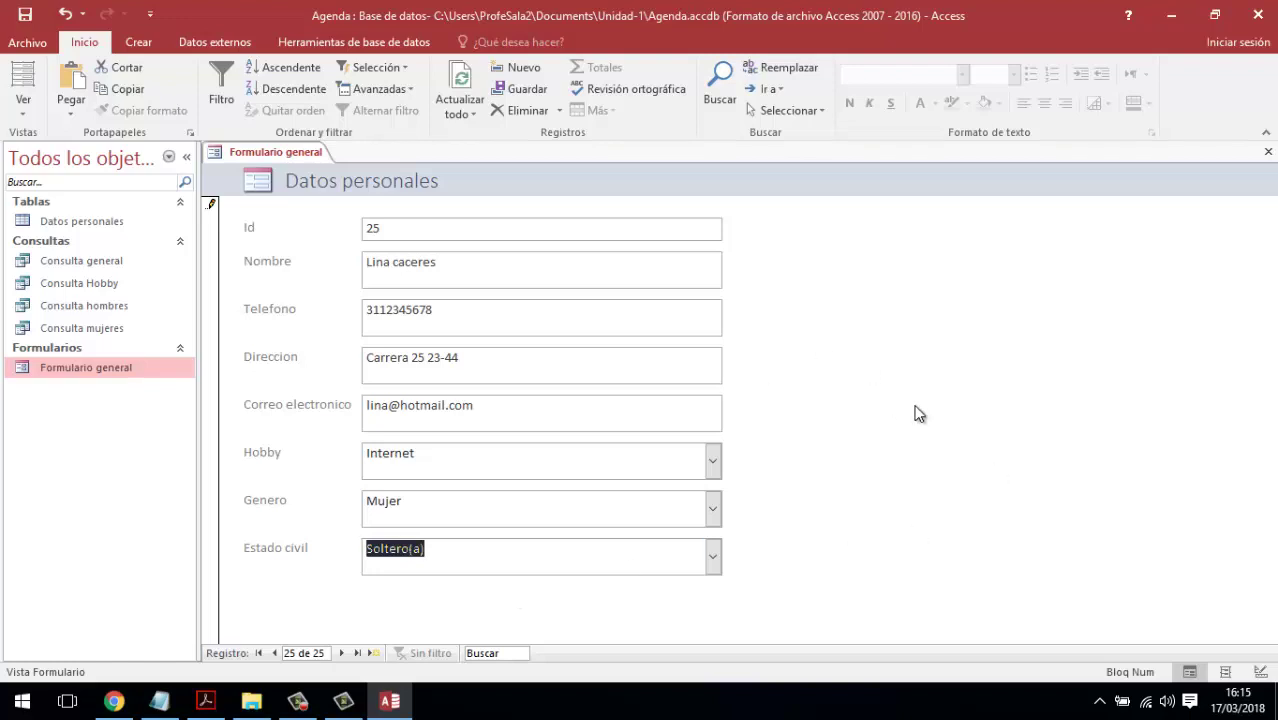
click(694, 450)
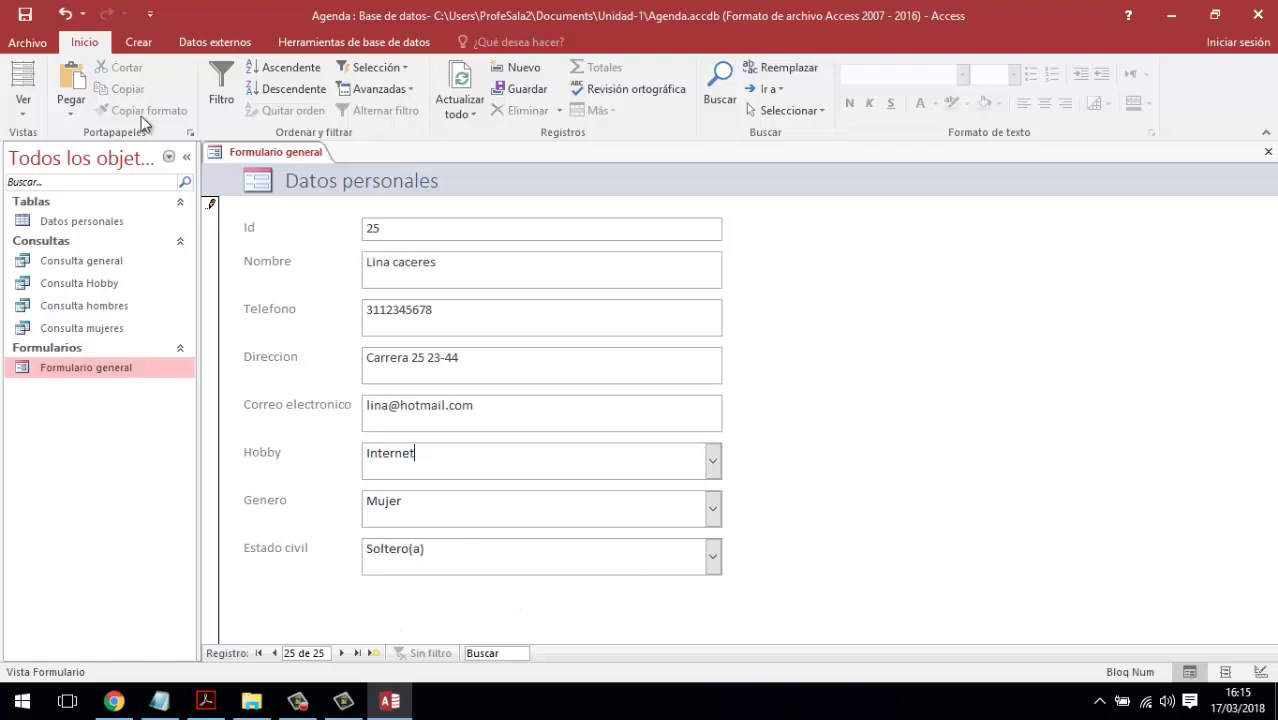
- Save record 25 and close Formulario general
click(25, 14)
click(466, 412)
click(1268, 151)
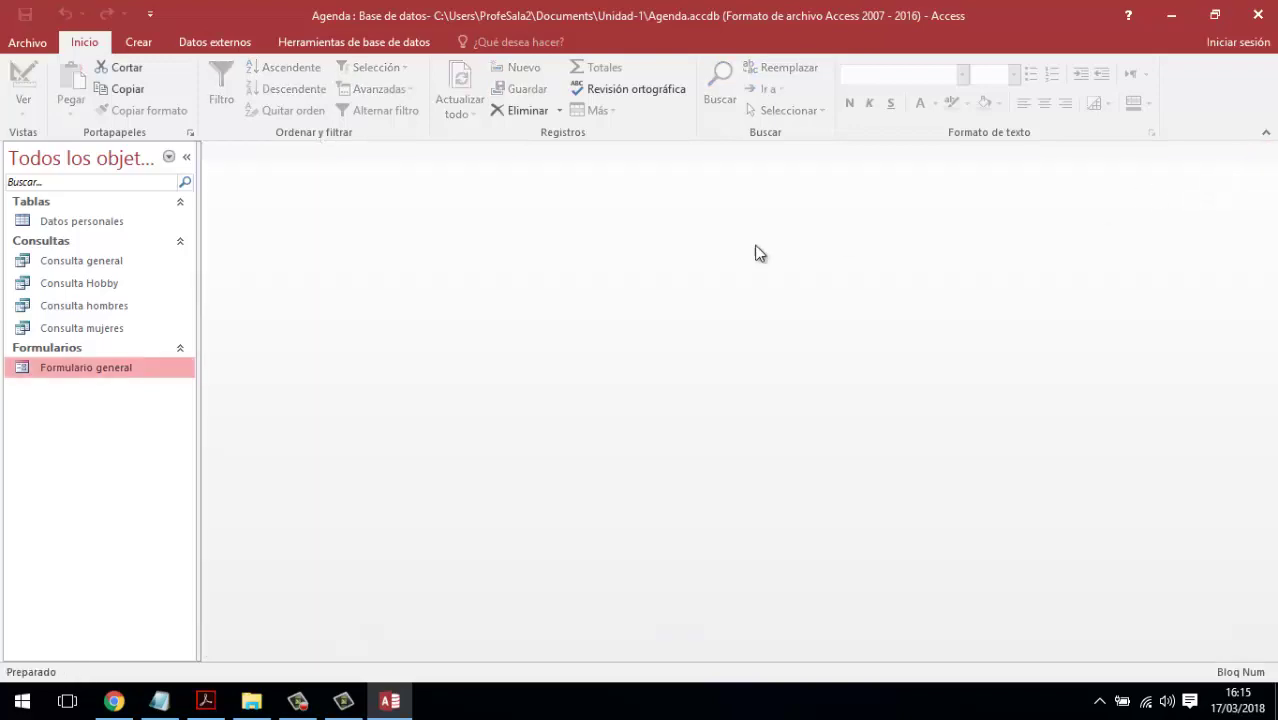
- Open Consulta general and select the new record 25 row at the bottom
double_click(97, 261)
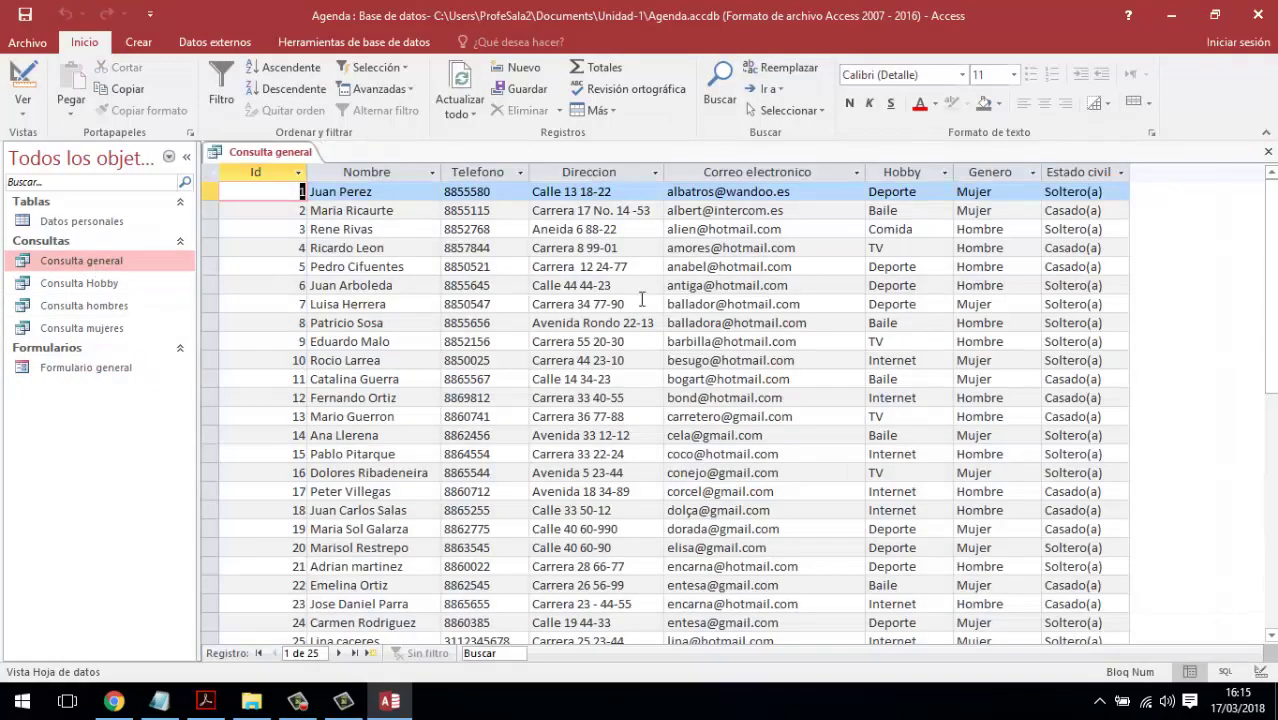
drag(1274, 270, 1273, 415)
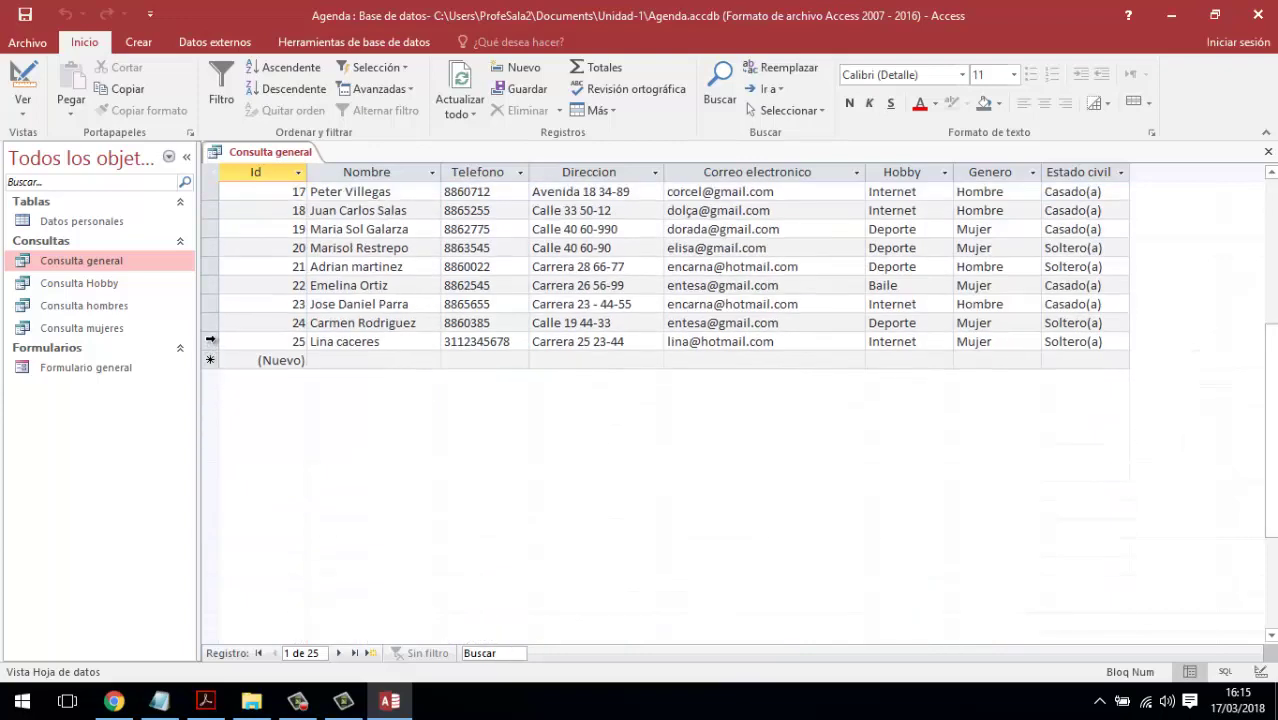
click(211, 340)
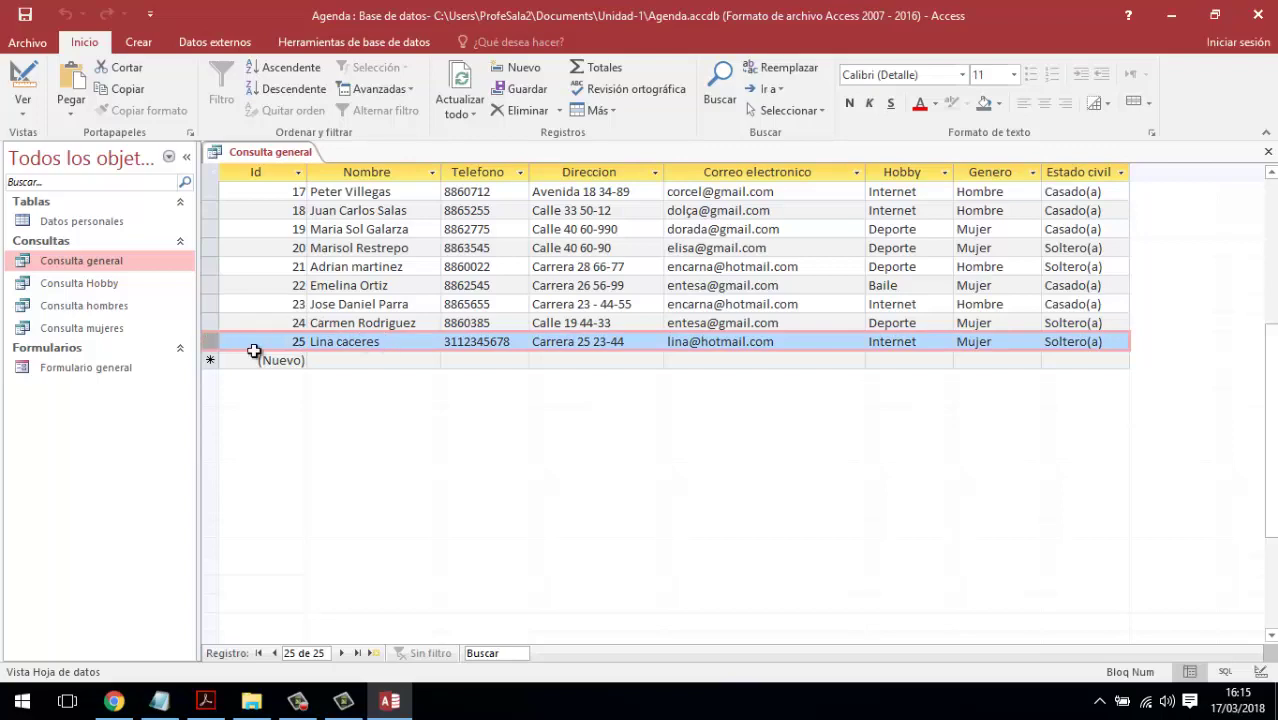
scroll(500, 400, up, 5)
- Sort Consulta general by Nombre A to Z, keep changes on closing, and reopen Formulario general
click(431, 173)
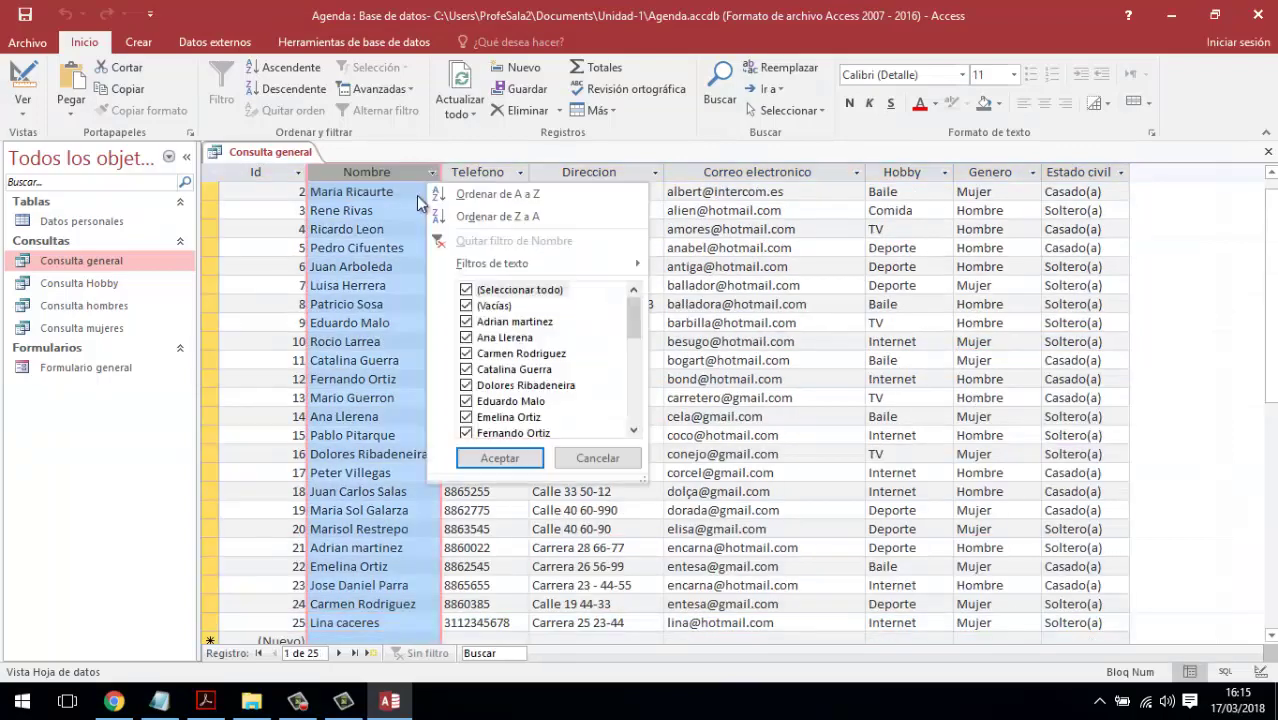
click(470, 192)
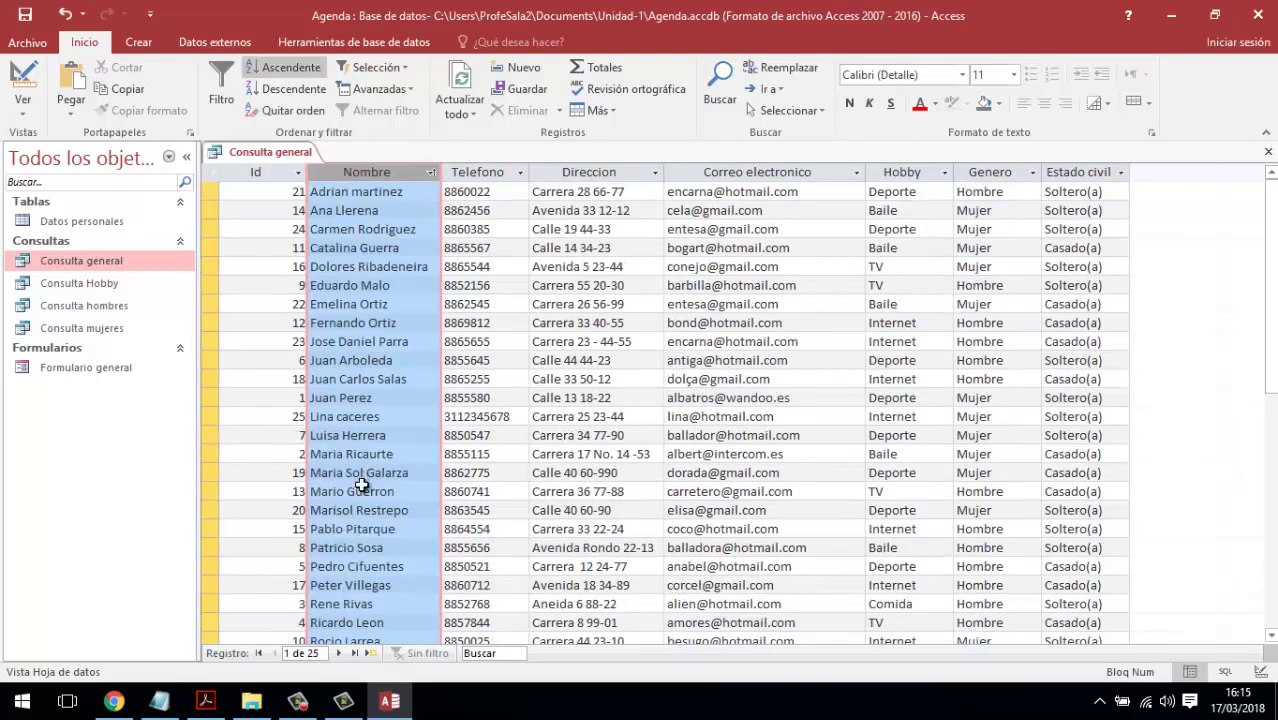
click(218, 416)
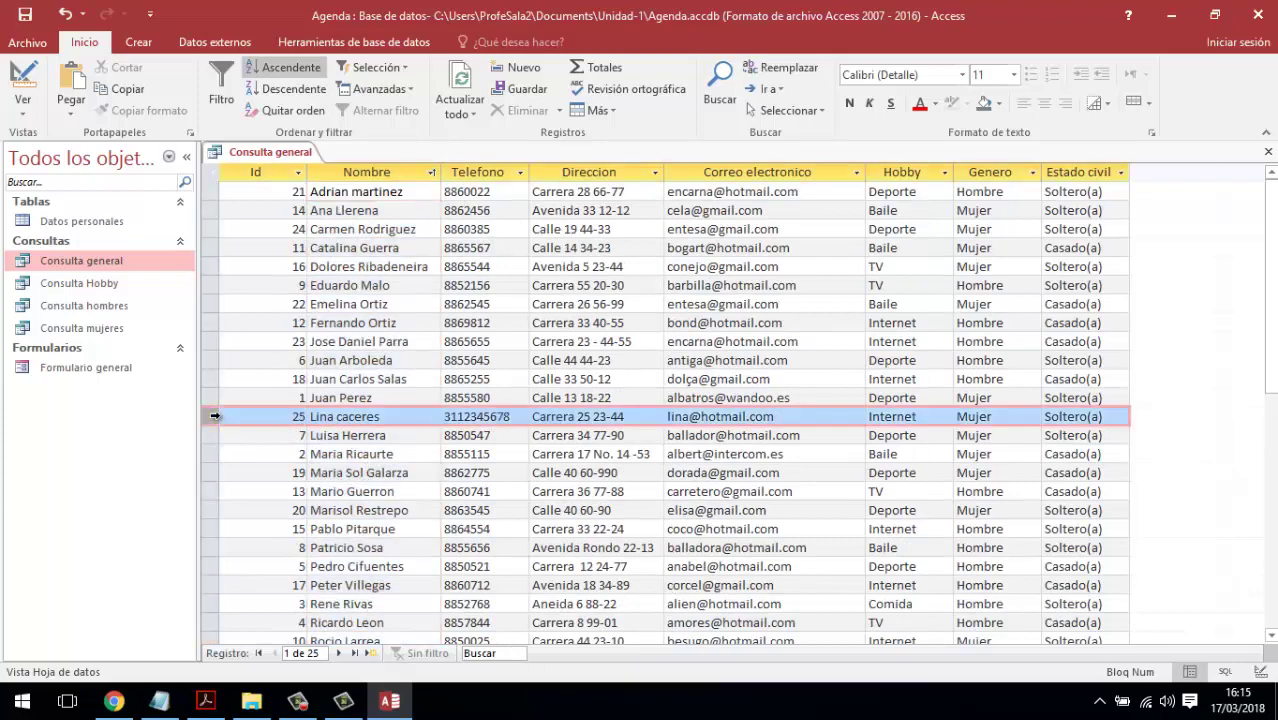
click(1268, 151)
click(575, 405)
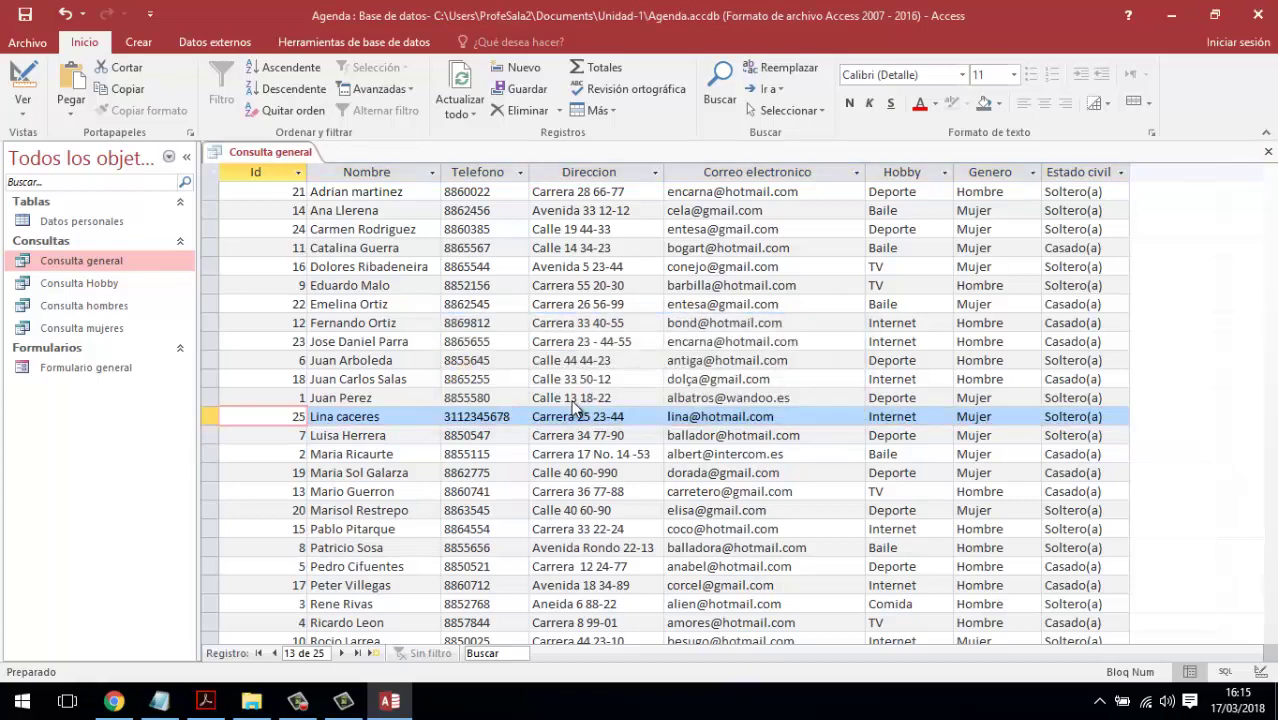
double_click(94, 368)
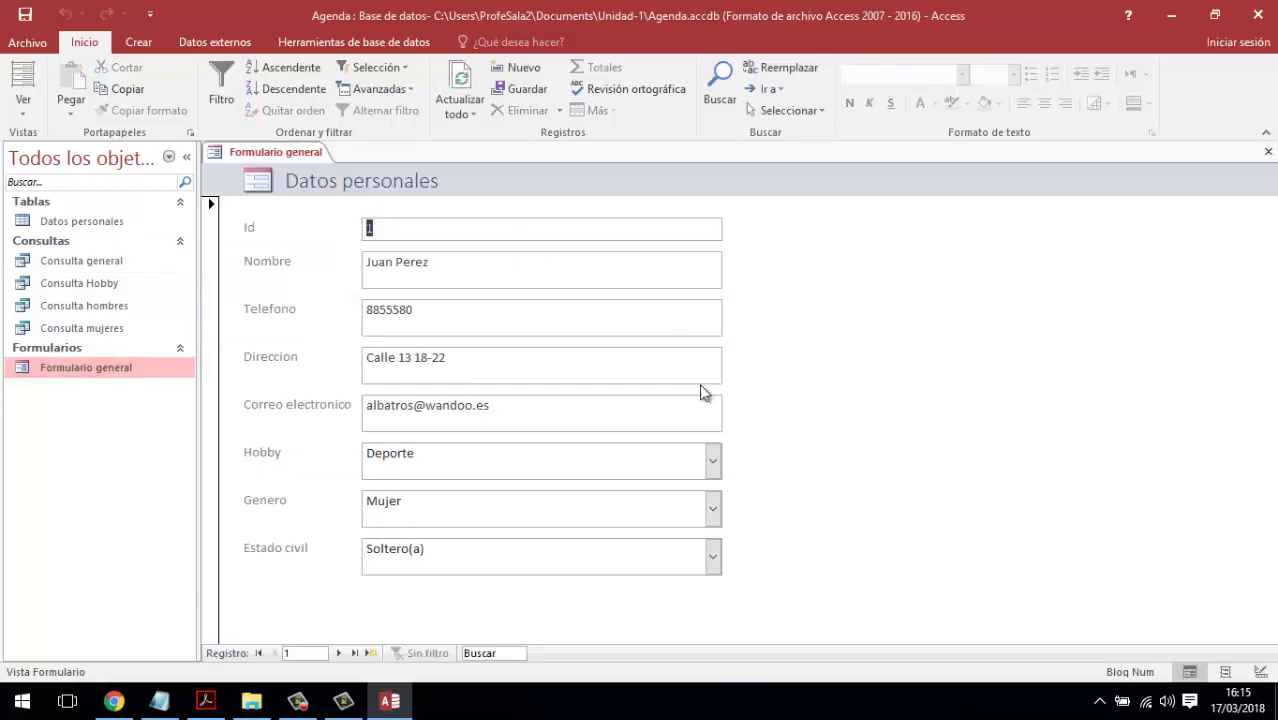
- Close Formulario general, show the Crear ribbon, and browse the Datos personales table and four queries
click(1268, 151)
click(140, 42)
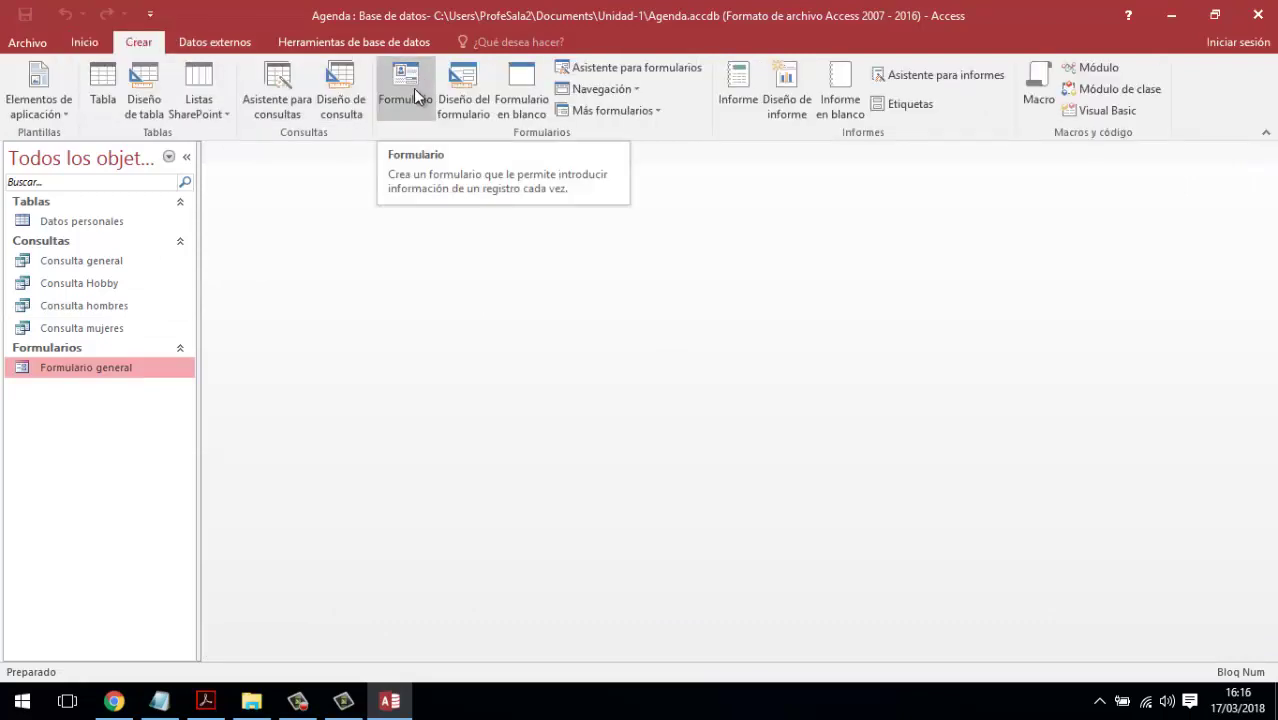
click(88, 224)
click(82, 262)
click(80, 283)
click(86, 305)
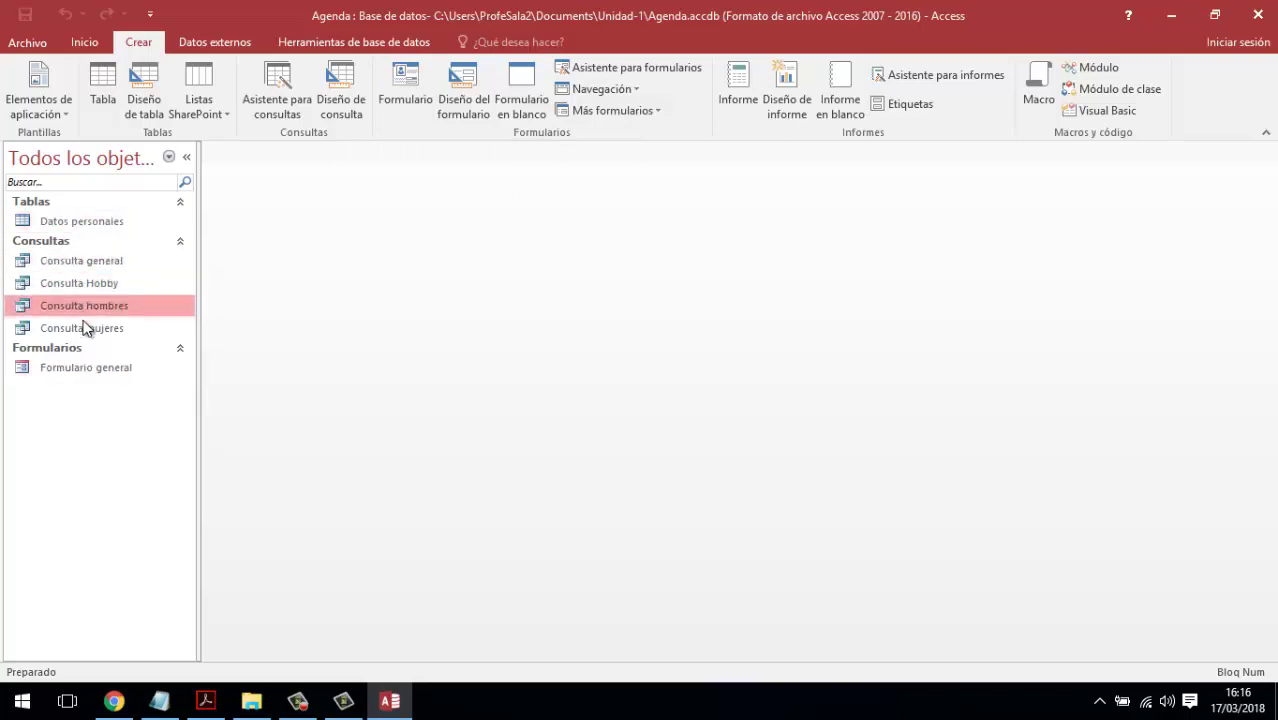
click(100, 327)
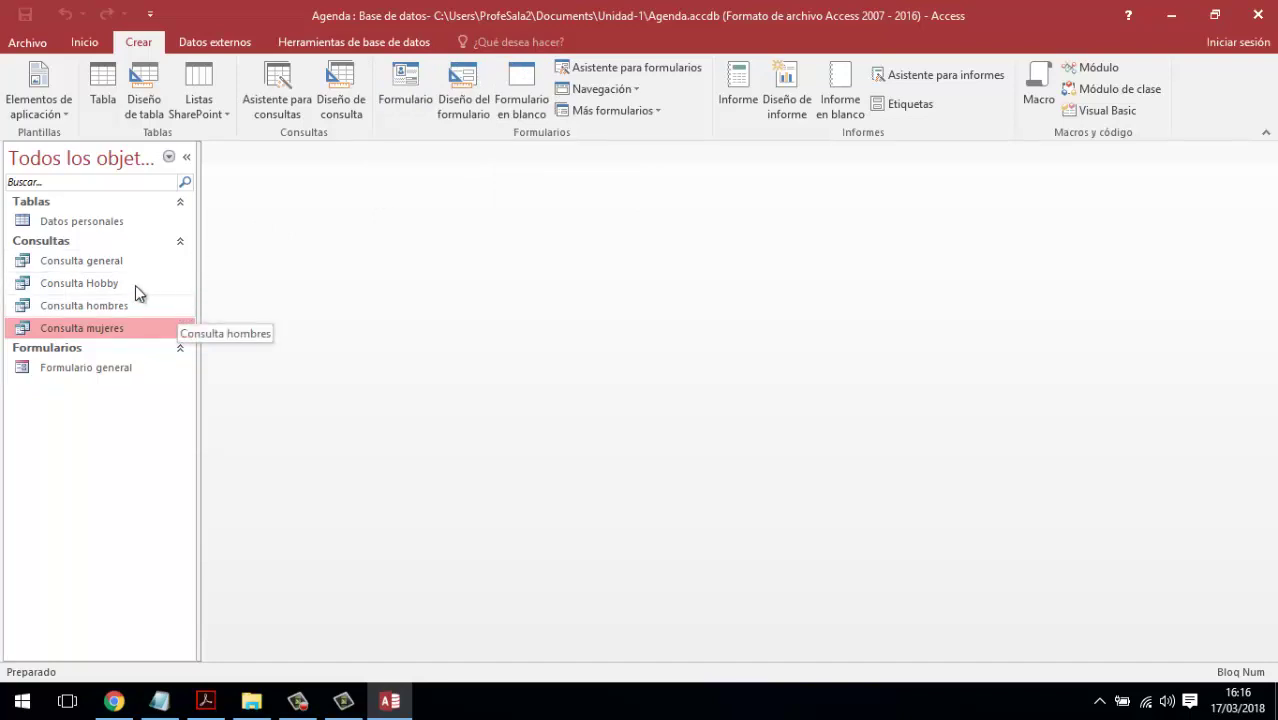
click(100, 260)
click(100, 283)
click(102, 325)
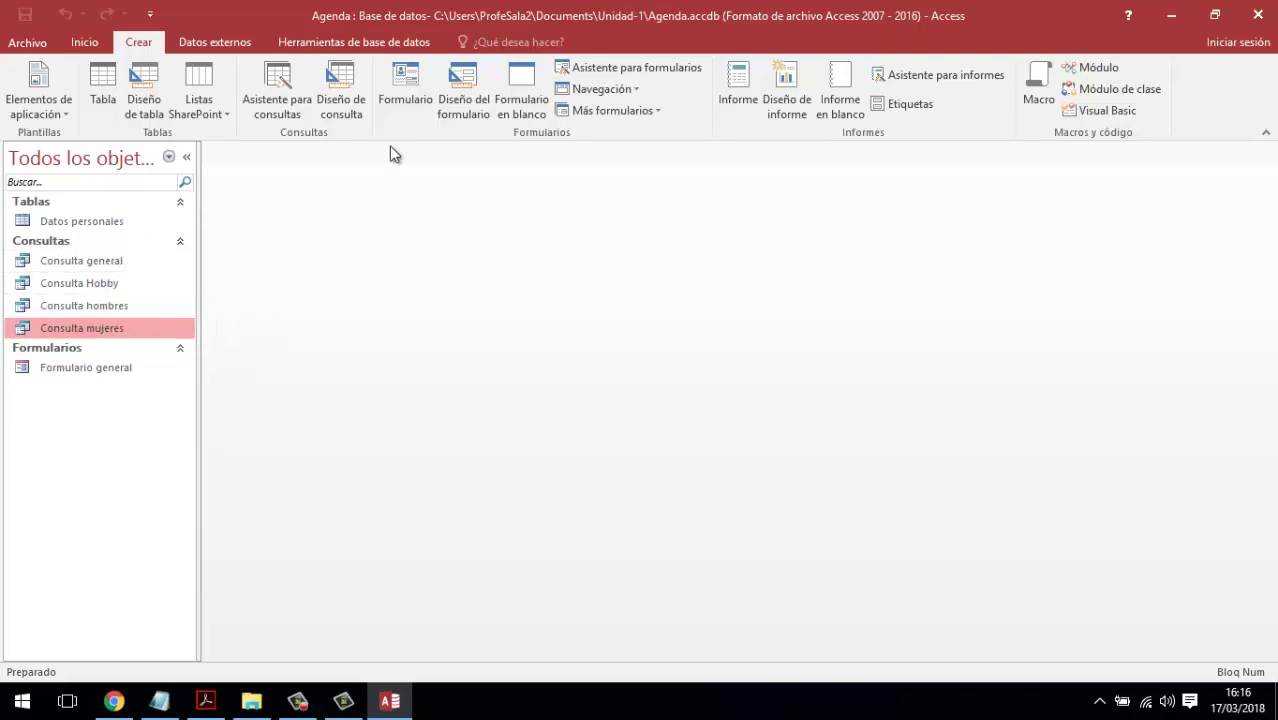
click(131, 229)
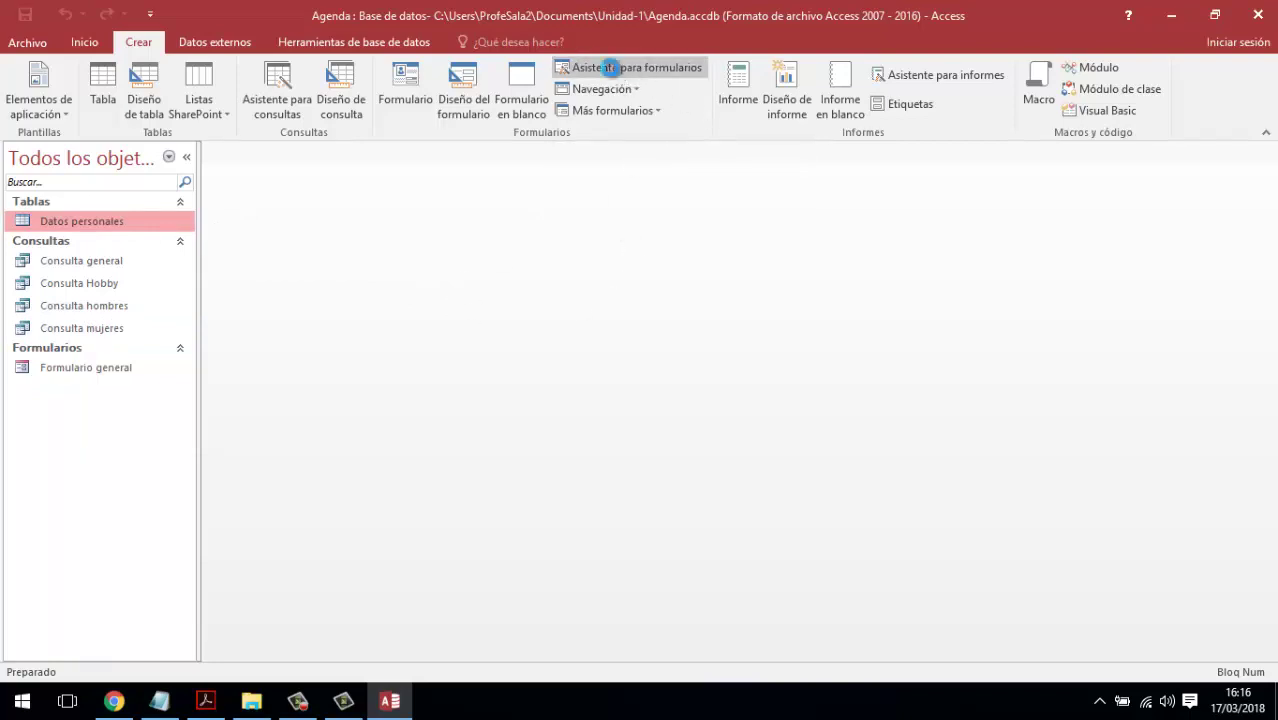
- Start the Form Wizard on Consulta general and add all eight of its fields
click(612, 68)
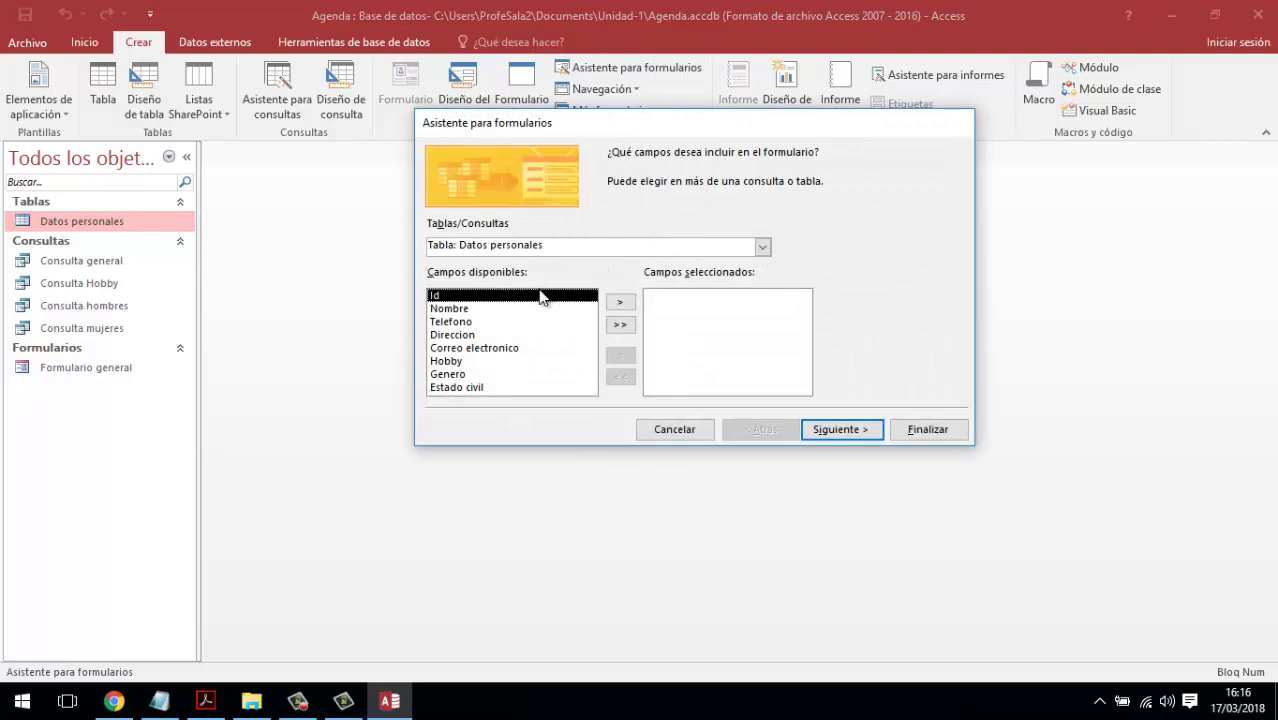
drag(624, 124, 478, 131)
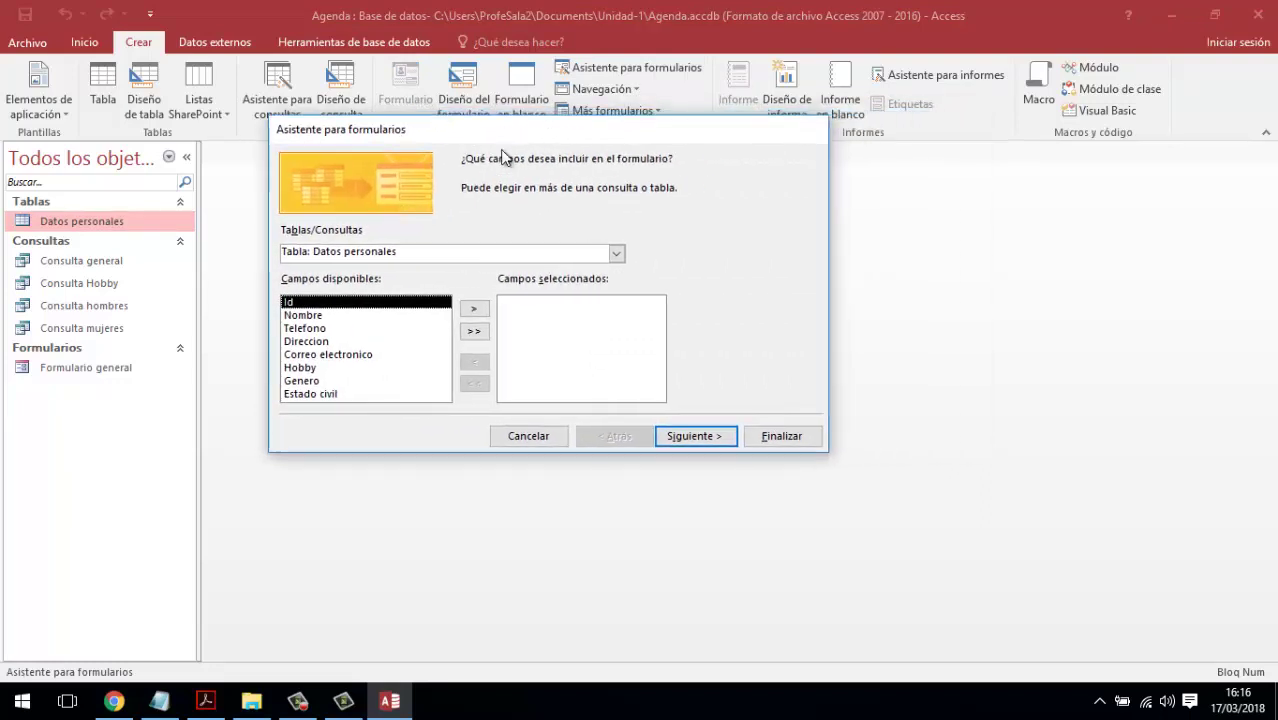
click(617, 253)
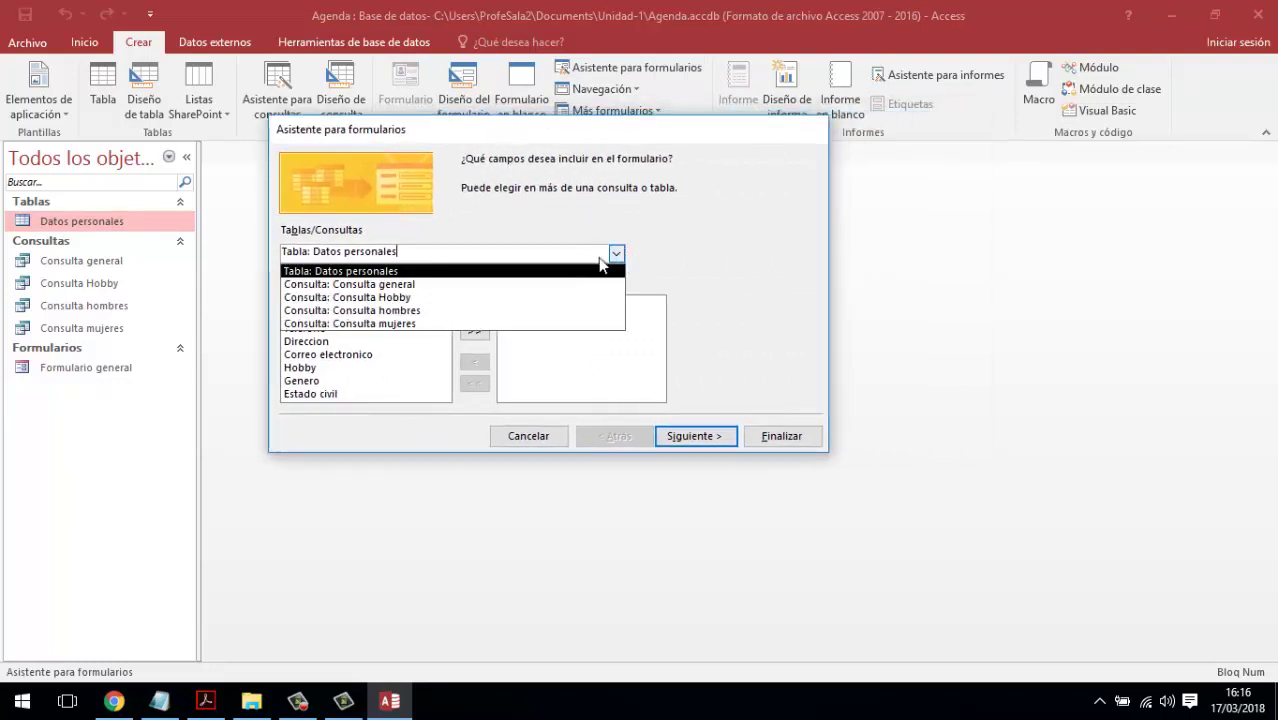
click(398, 287)
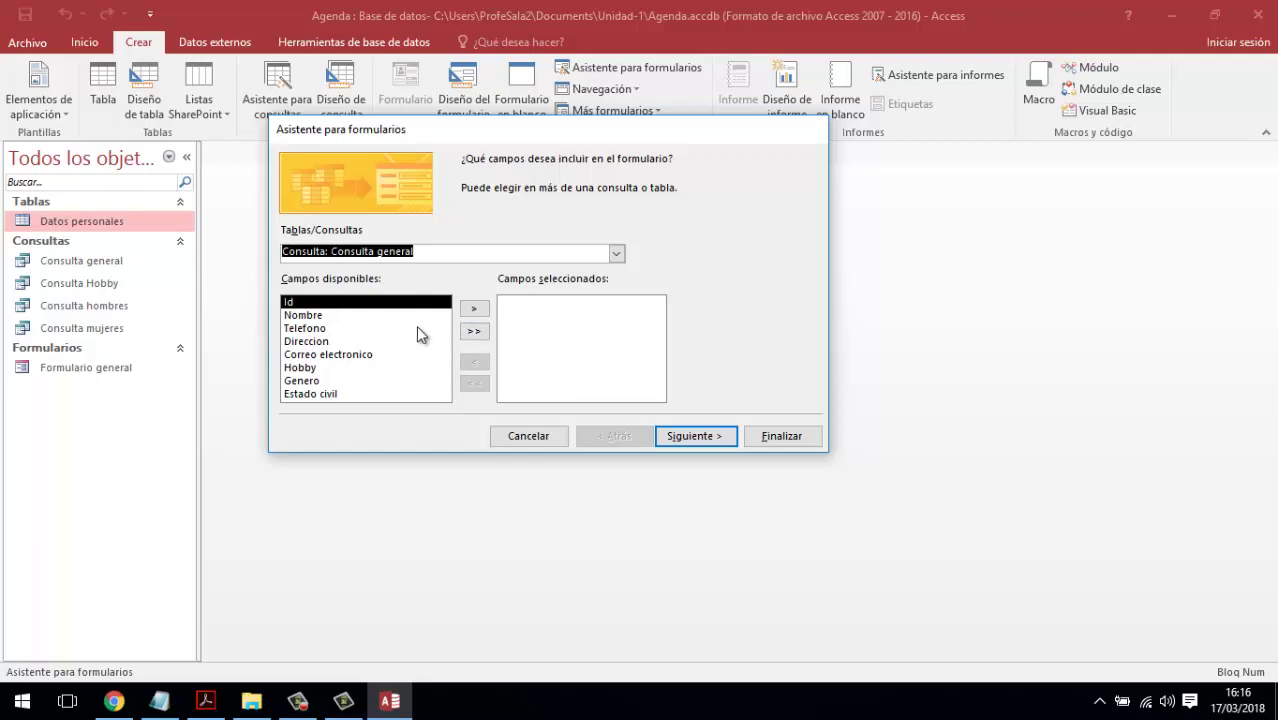
click(470, 334)
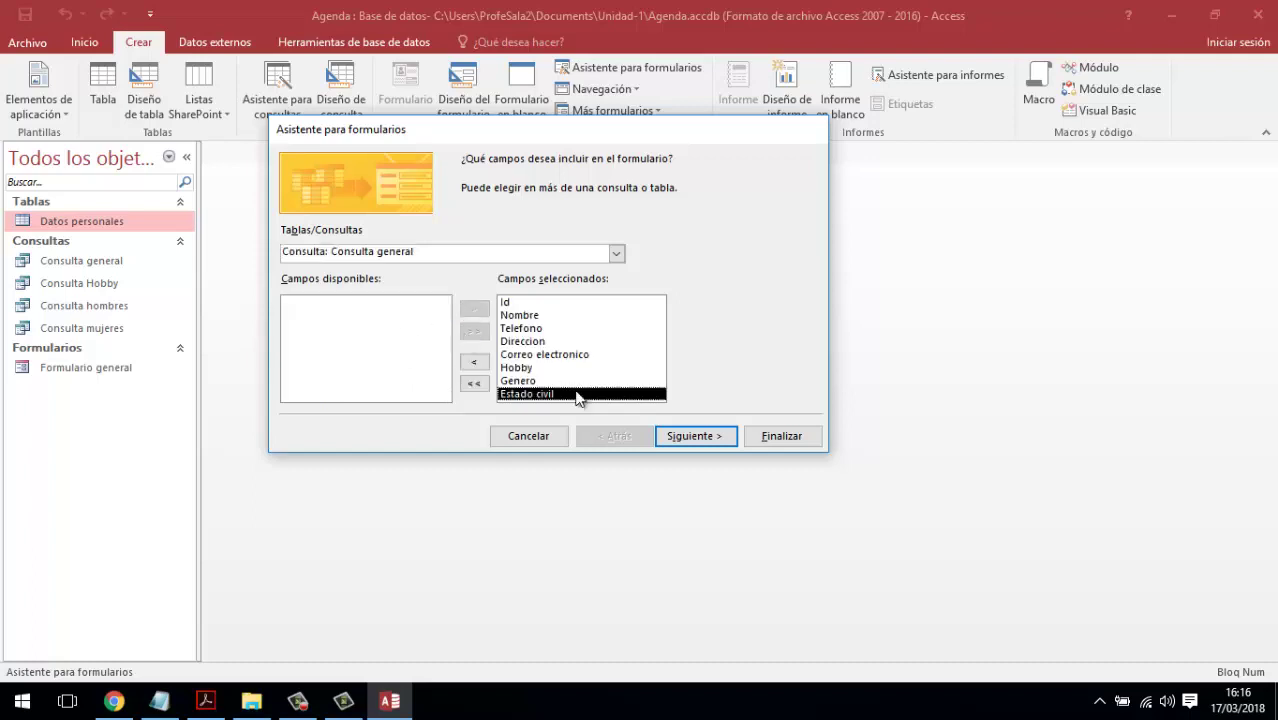
- Preview the other layouts, keep En columnas, and reach the title page
click(686, 440)
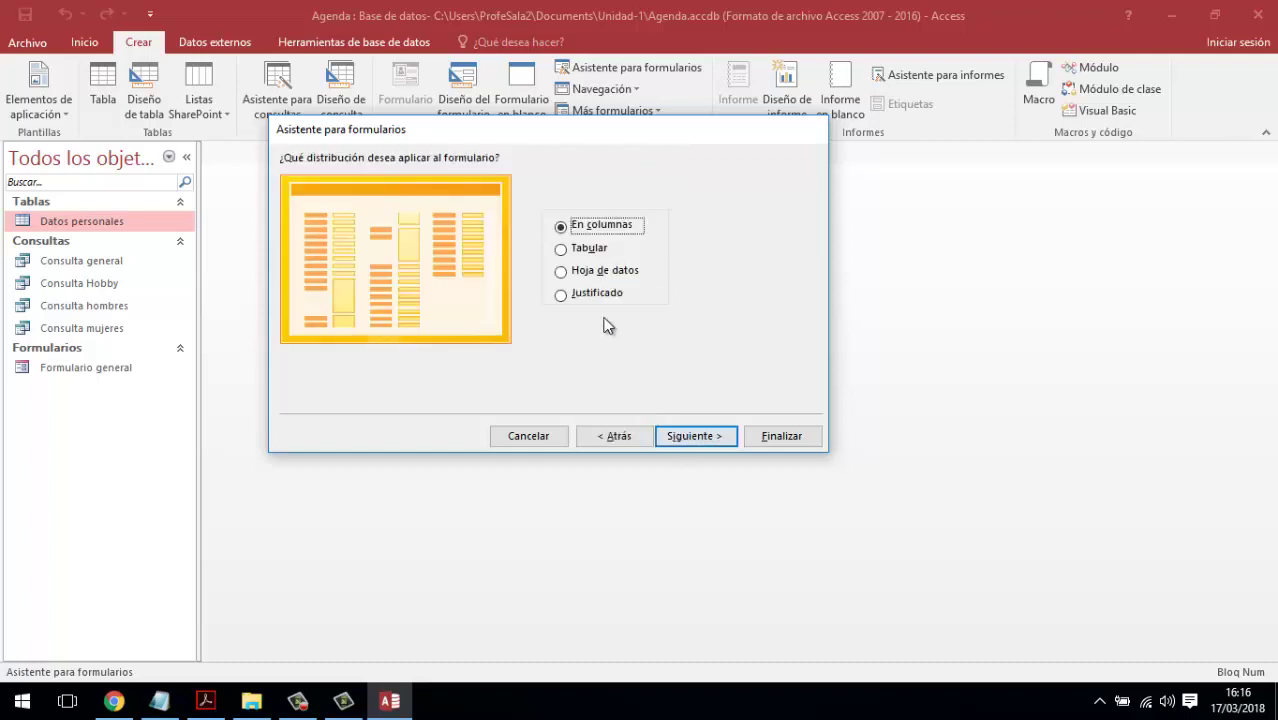
click(636, 439)
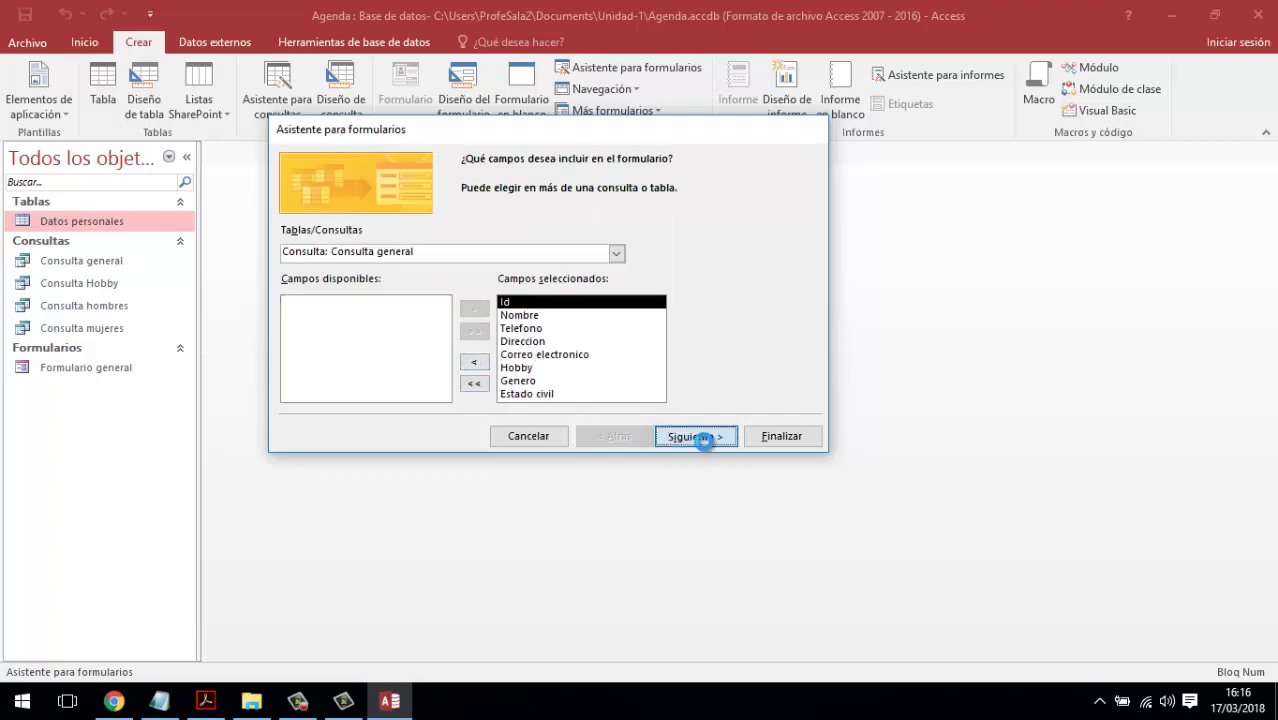
click(698, 437)
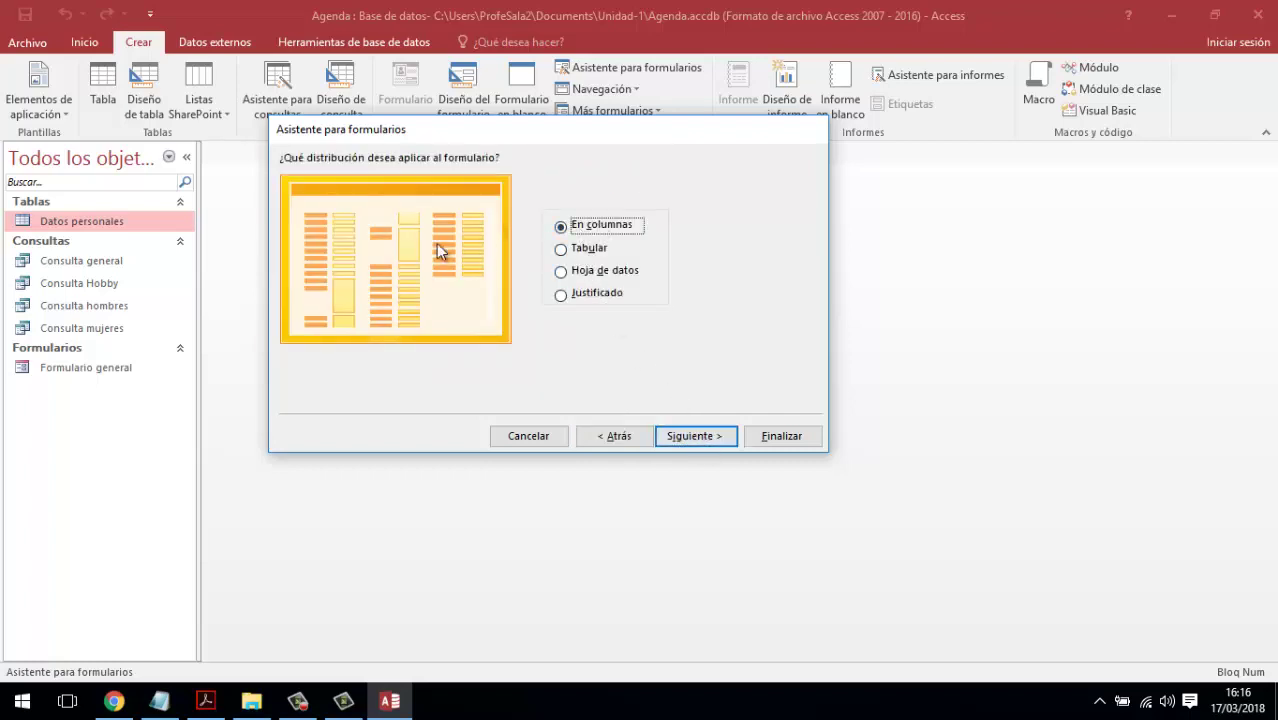
click(563, 252)
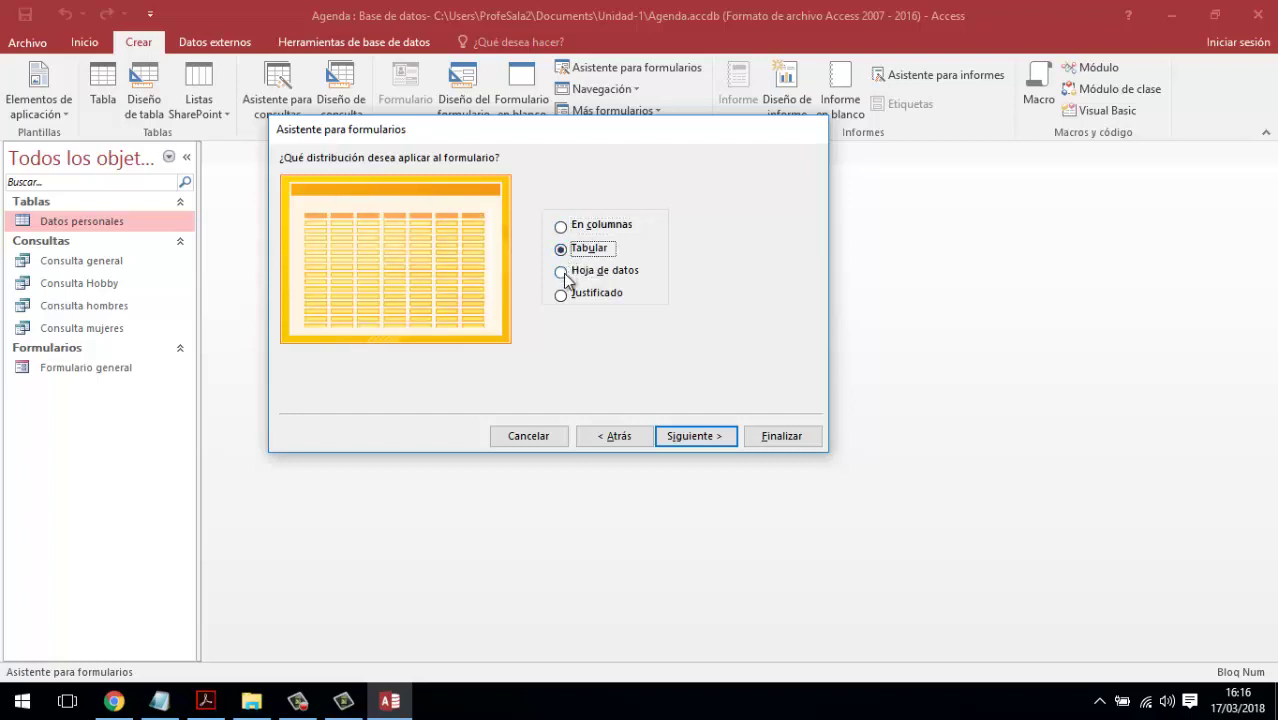
click(562, 271)
click(562, 294)
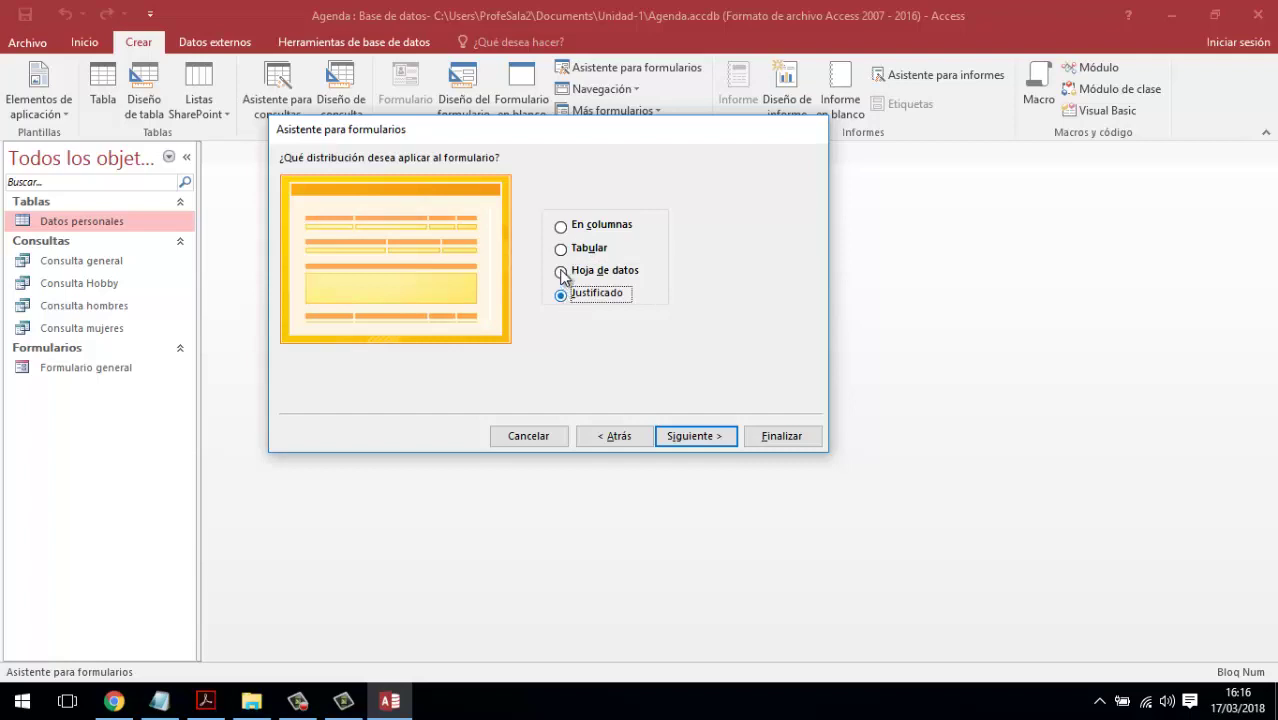
click(562, 226)
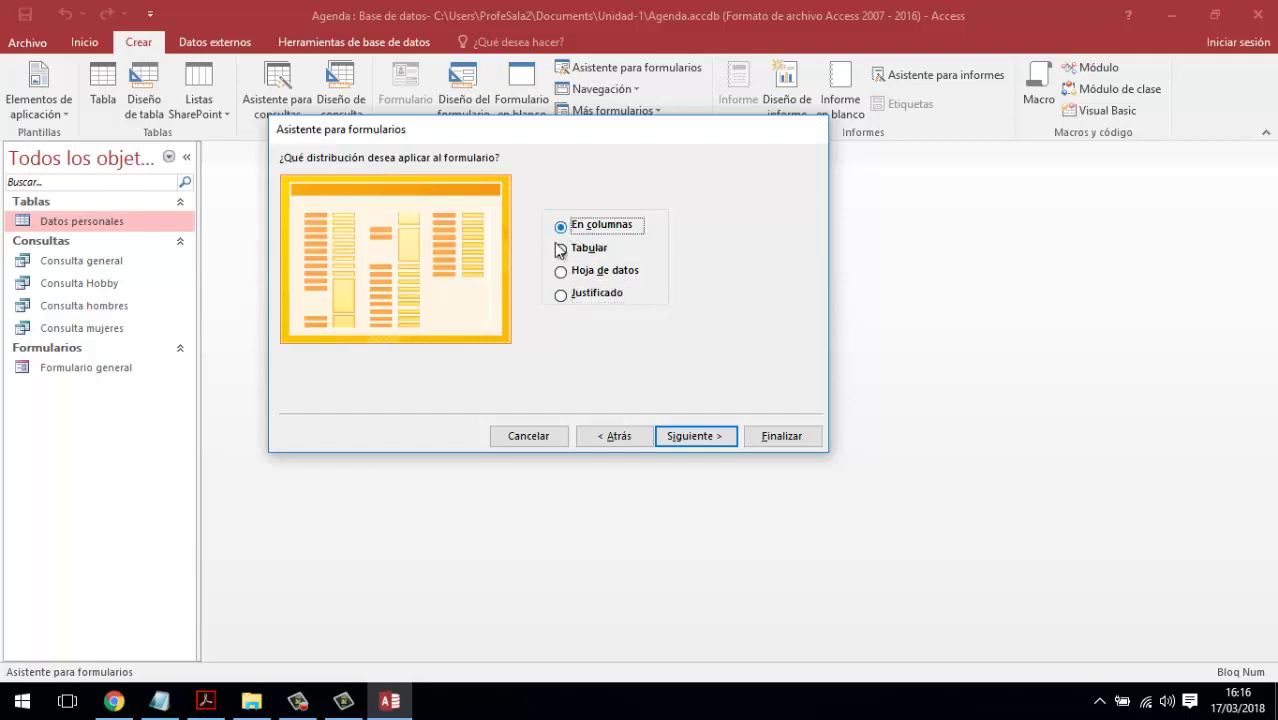
click(686, 436)
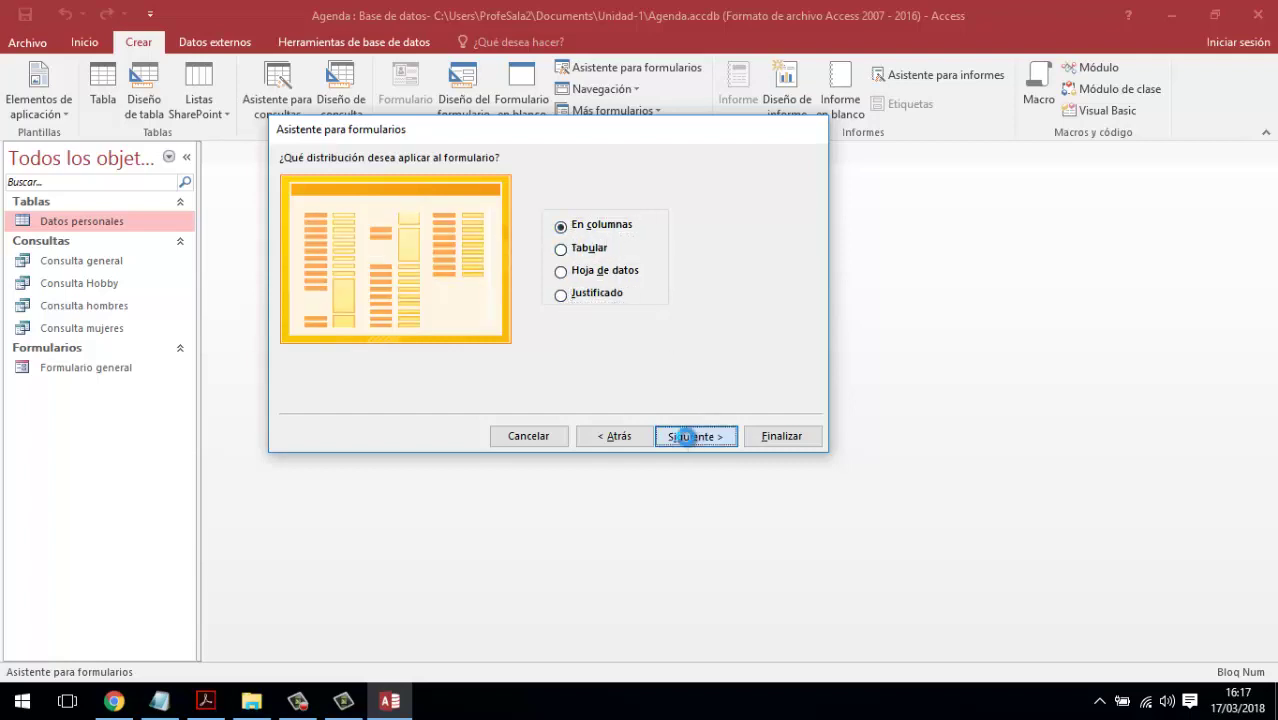
drag(550, 183, 414, 185)
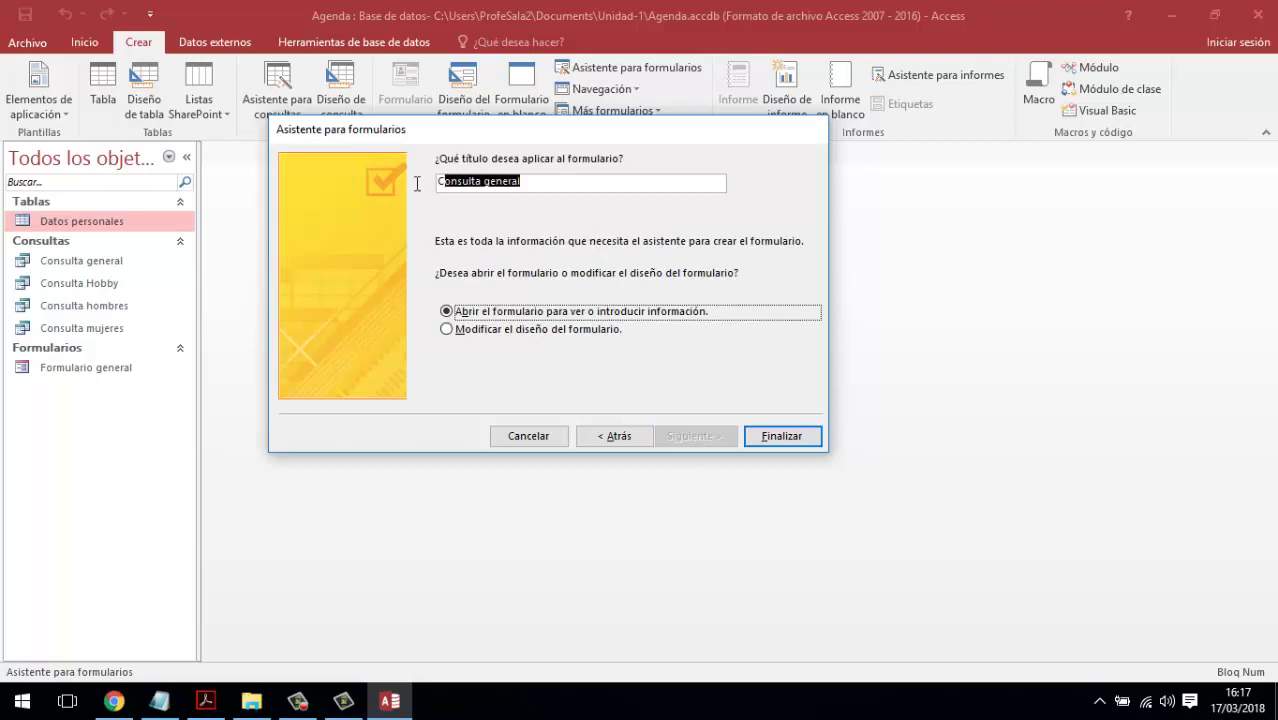
- Title the form 'Formulario nuevo amigo', finish the wizard, and close the opened form
text(Formulario nuevo amigo)
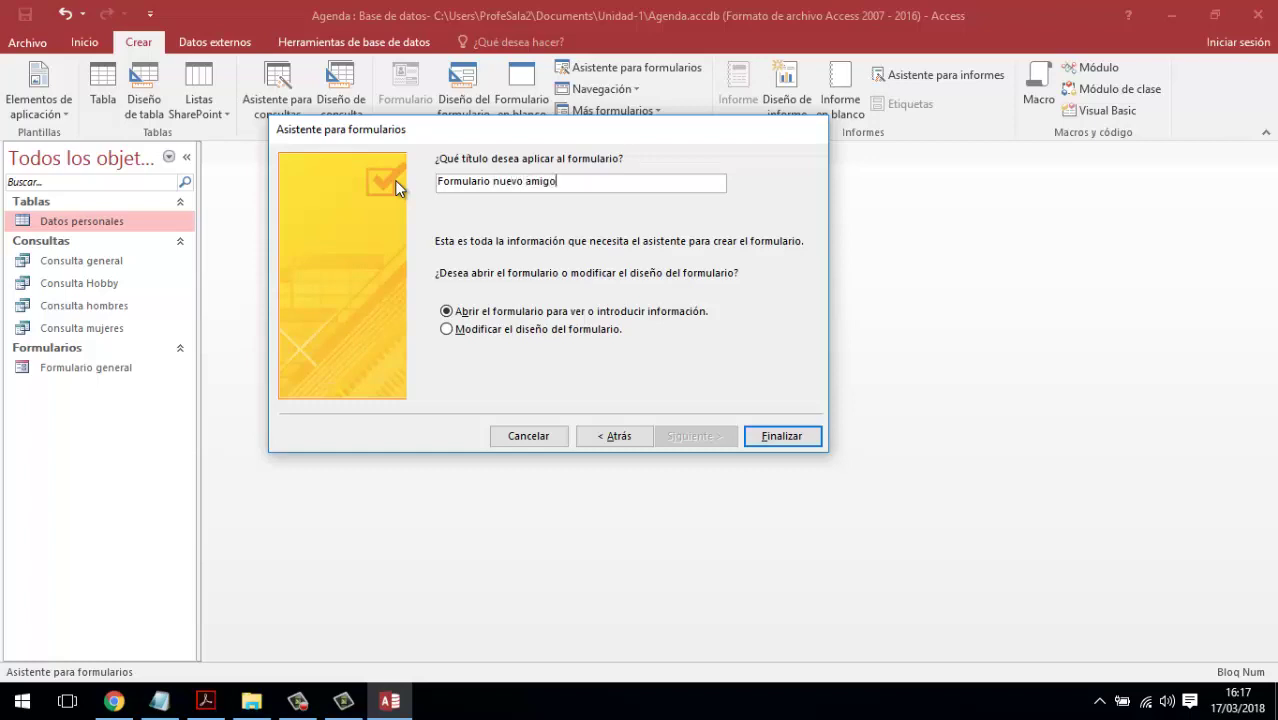
click(759, 437)
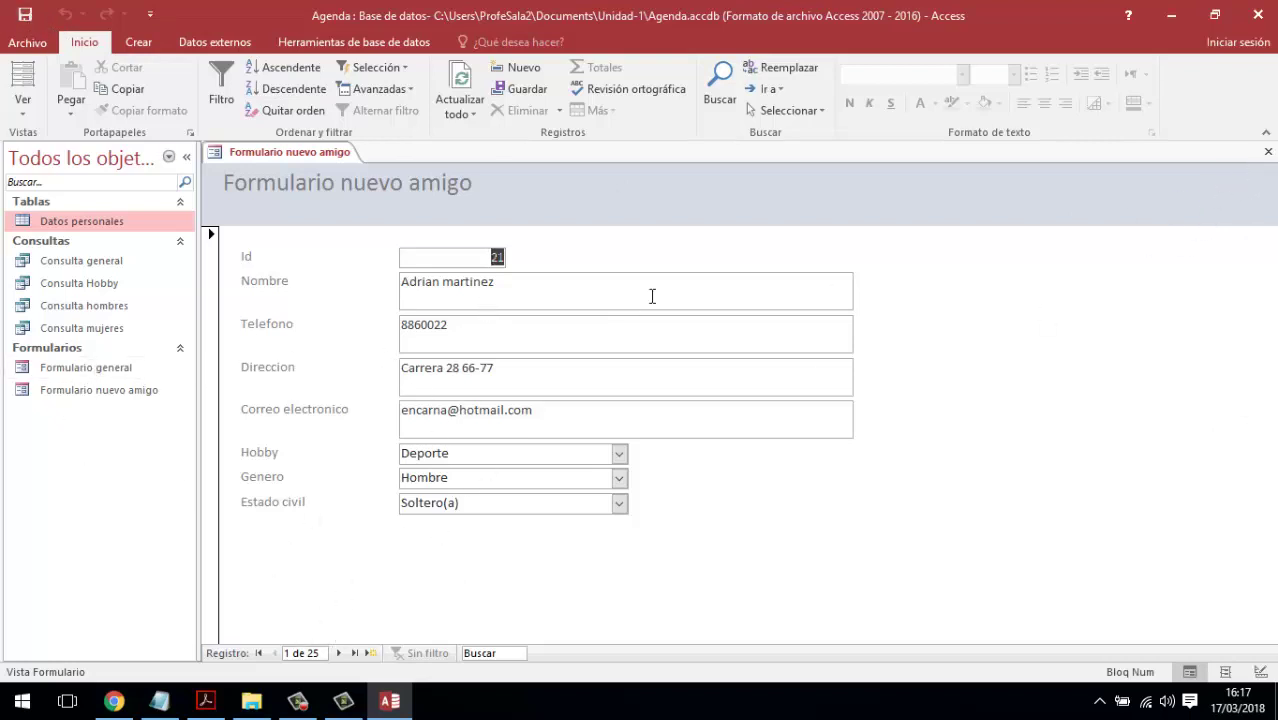
click(1268, 151)
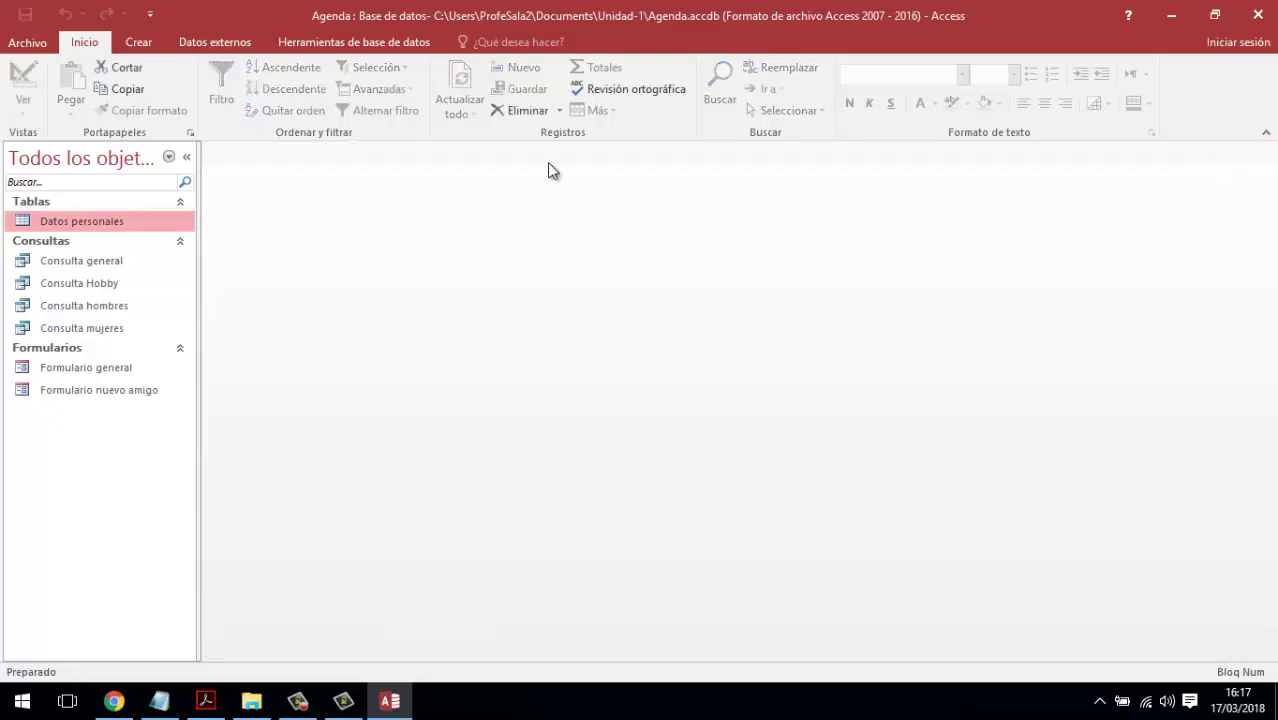
- Create a blank design-view form and list the Datos personales fields from all tables
click(140, 43)
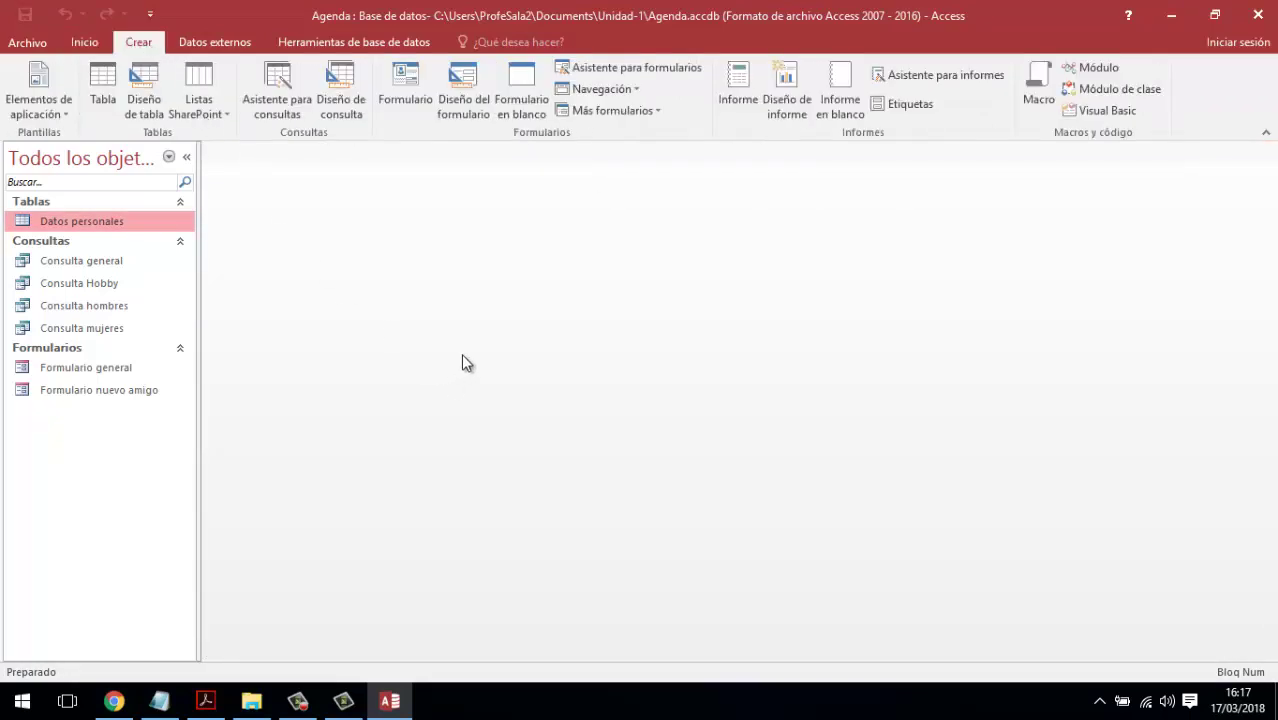
click(474, 90)
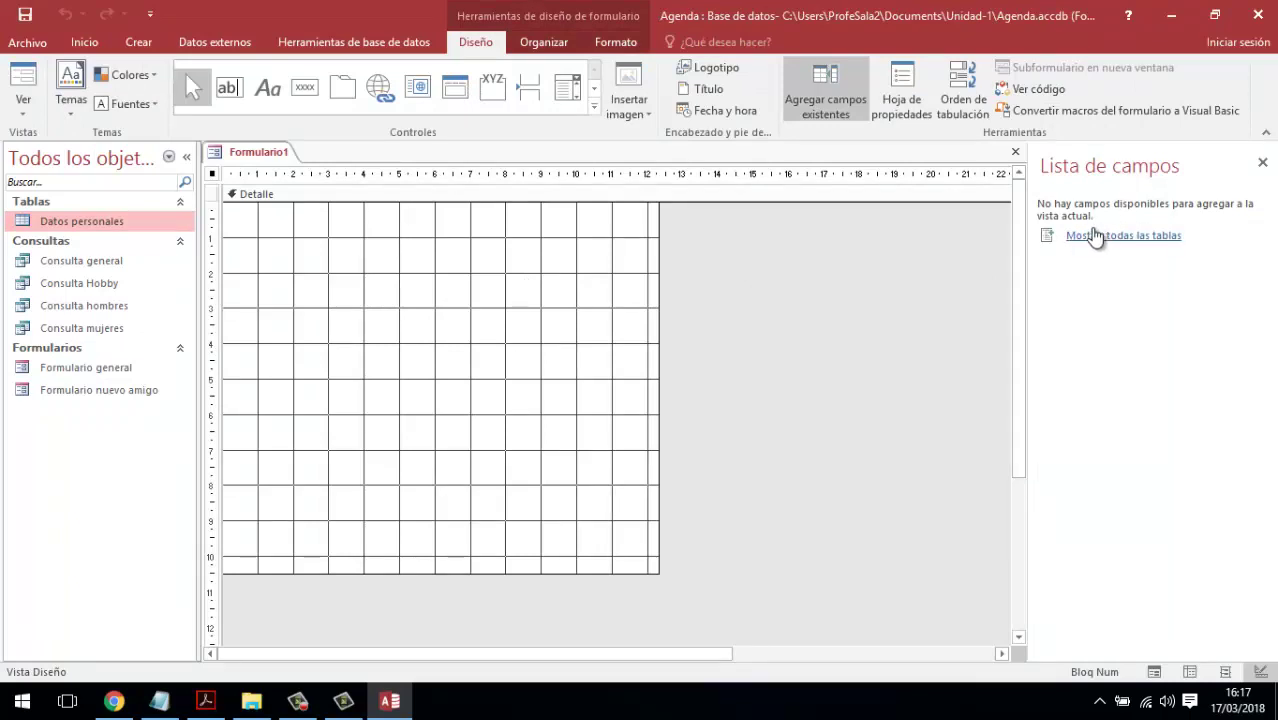
click(816, 97)
click(818, 91)
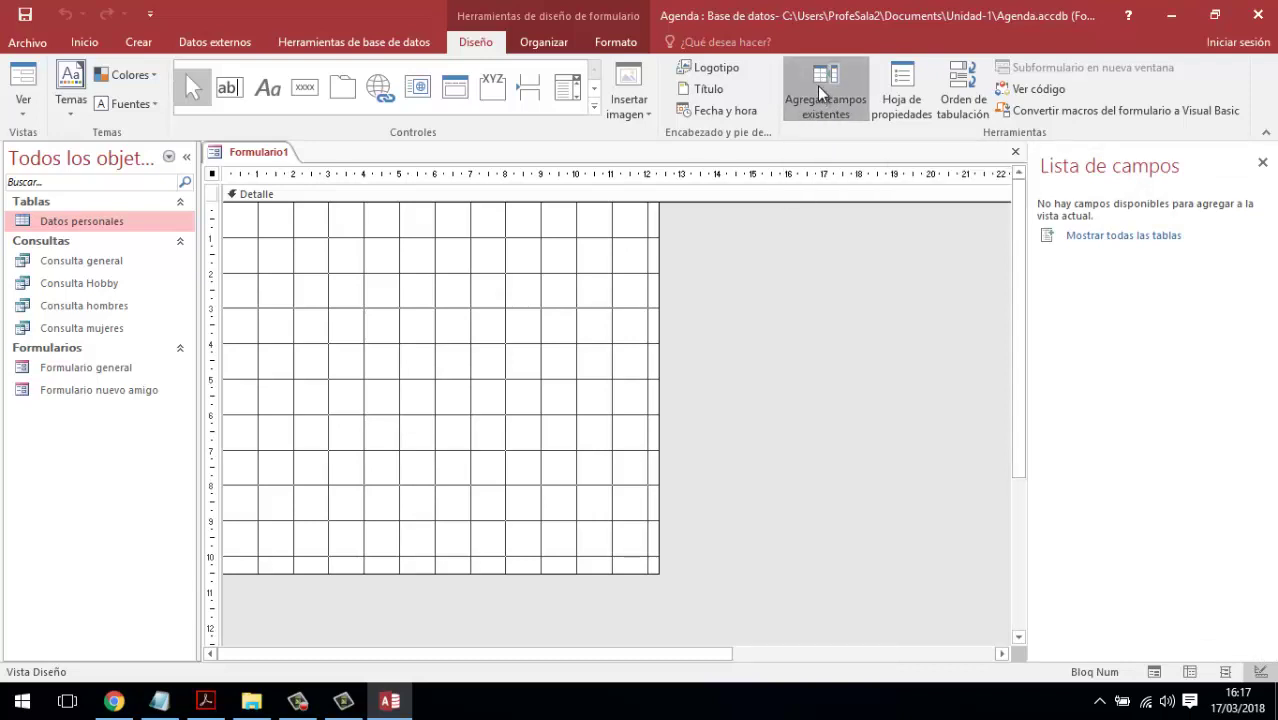
click(817, 88)
click(820, 88)
click(1110, 238)
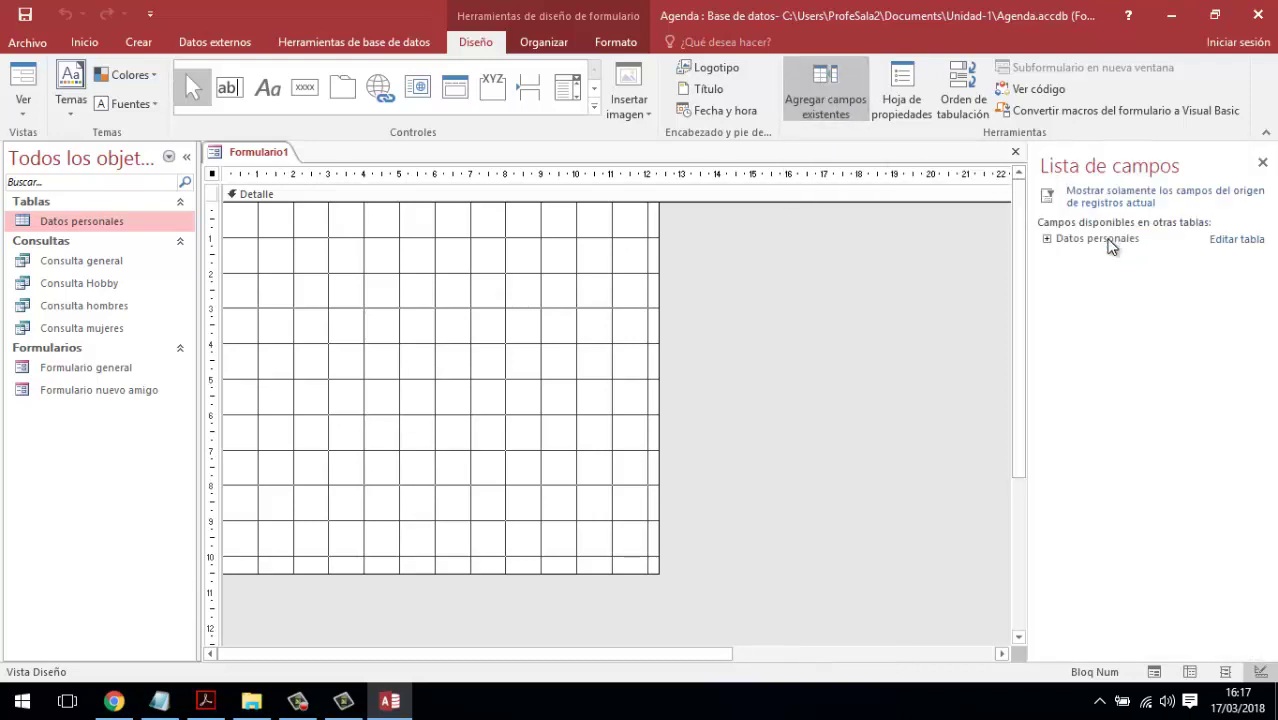
click(1047, 239)
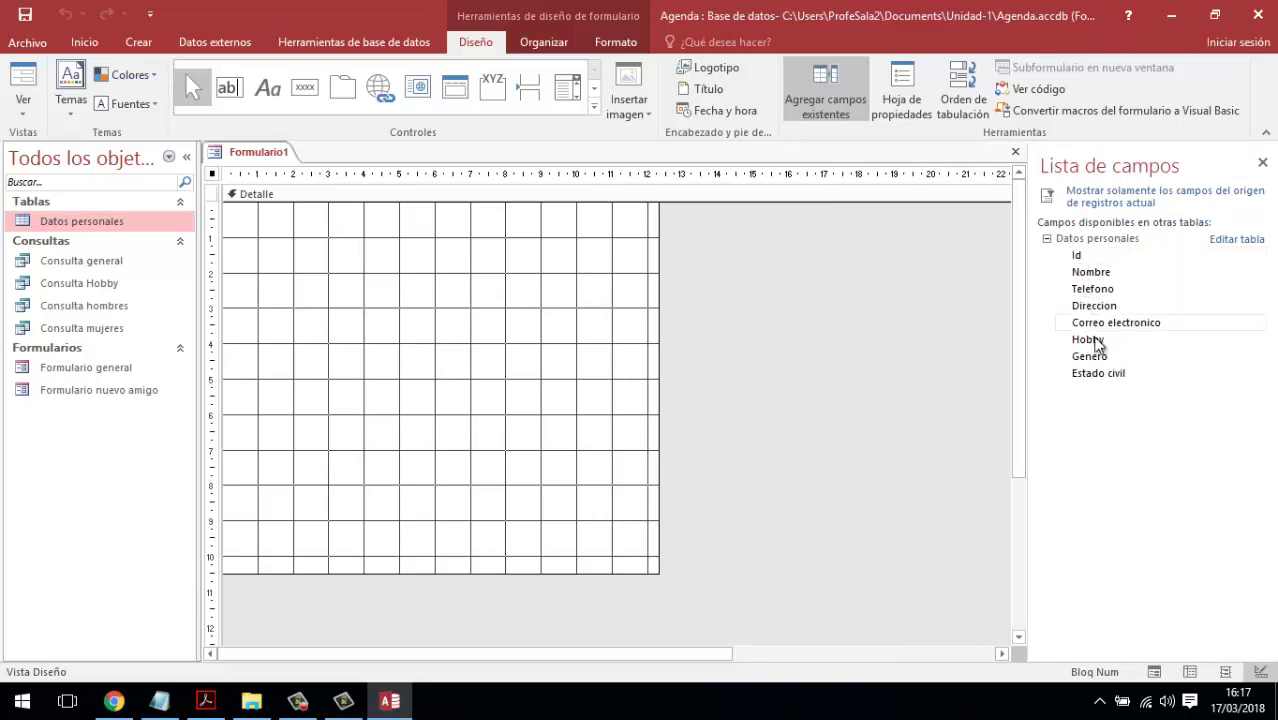
click(1079, 241)
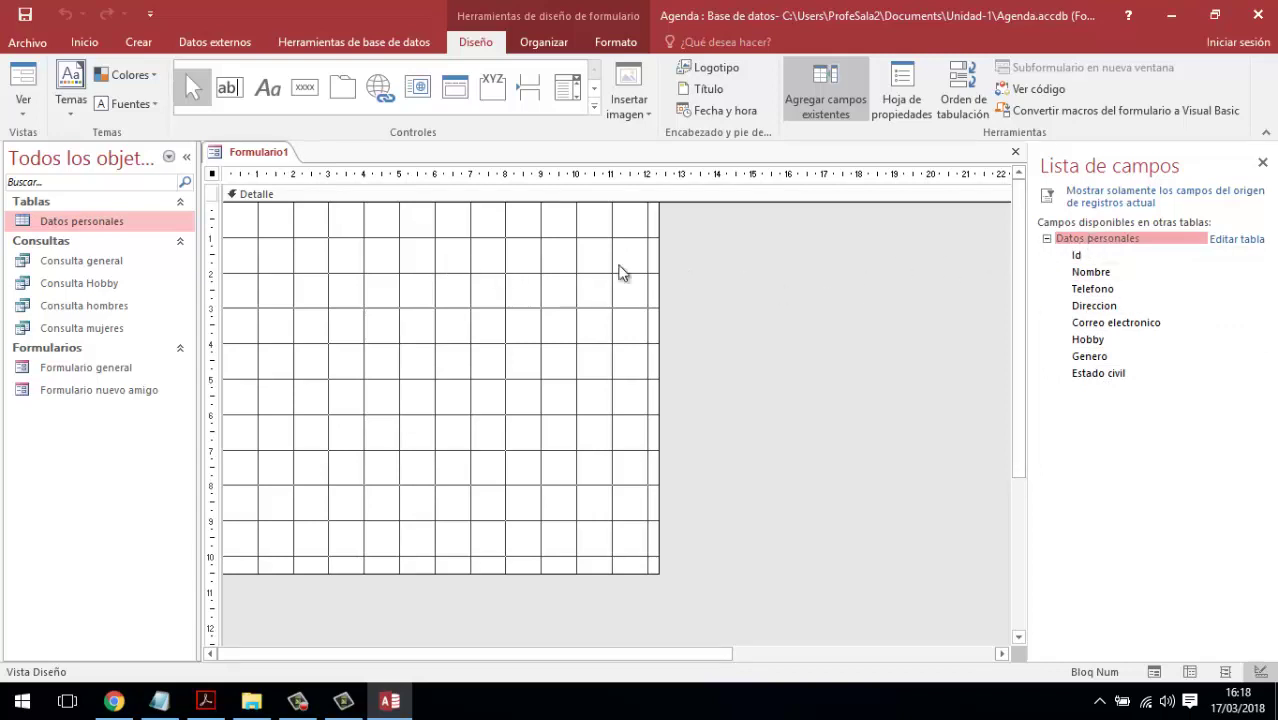
- Drag all eight Datos personales fields, Id through Estado civil, onto Formulario1
drag(1080, 257, 365, 241)
drag(915, 307, 368, 289)
drag(1080, 289, 386, 316)
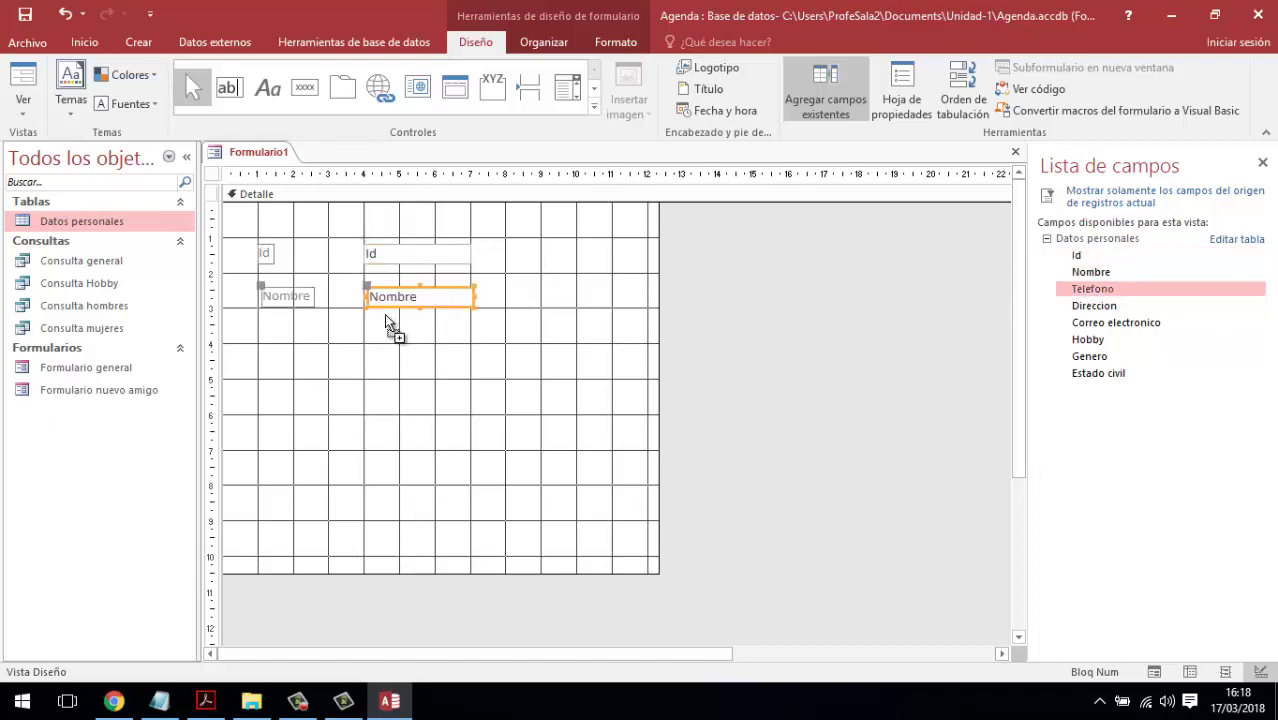
drag(1094, 305, 372, 373)
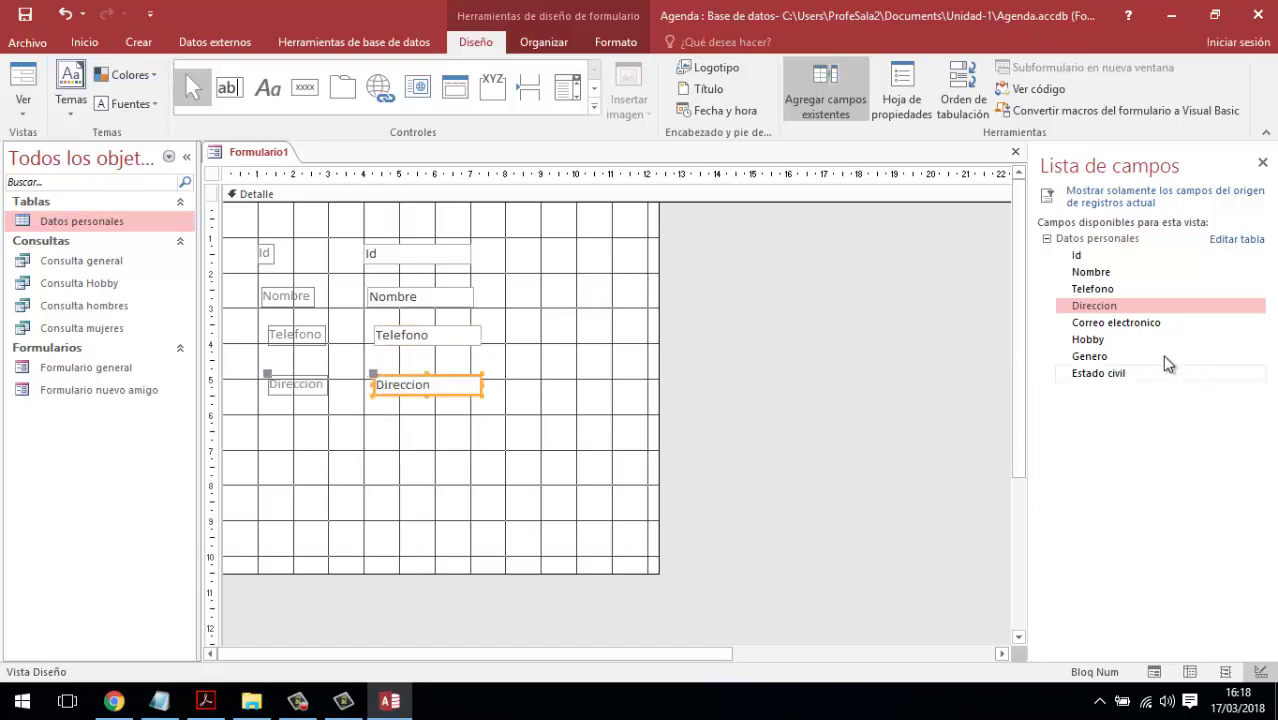
click(1105, 325)
shift+click(1099, 372)
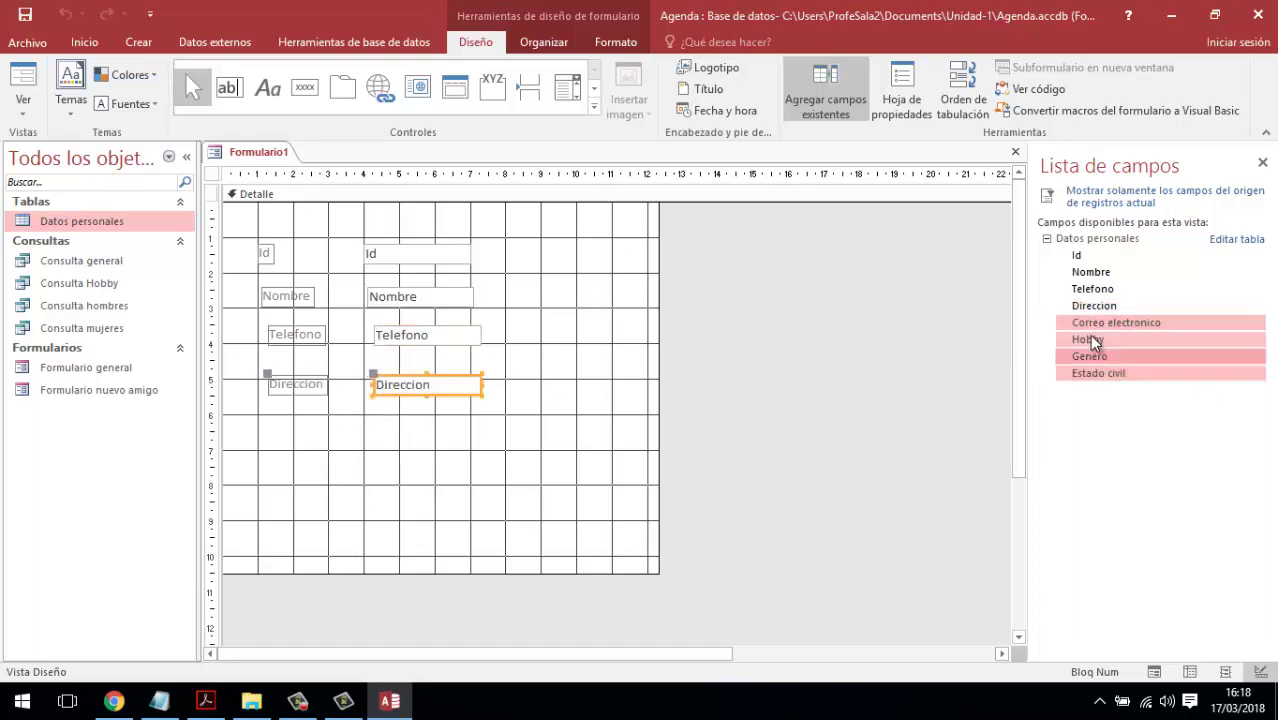
drag(1098, 341, 491, 437)
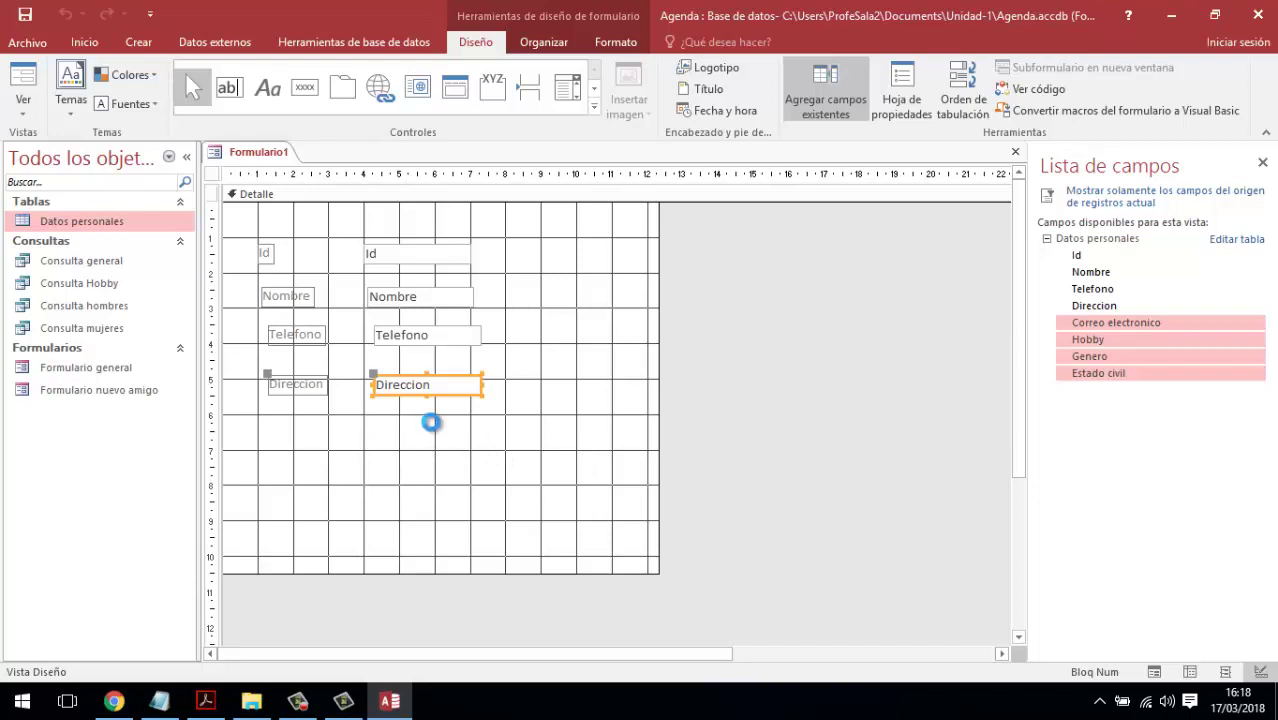
- Align the field labels left and the text boxes right, then deselect the controls
drag(229, 249, 353, 517)
click(543, 42)
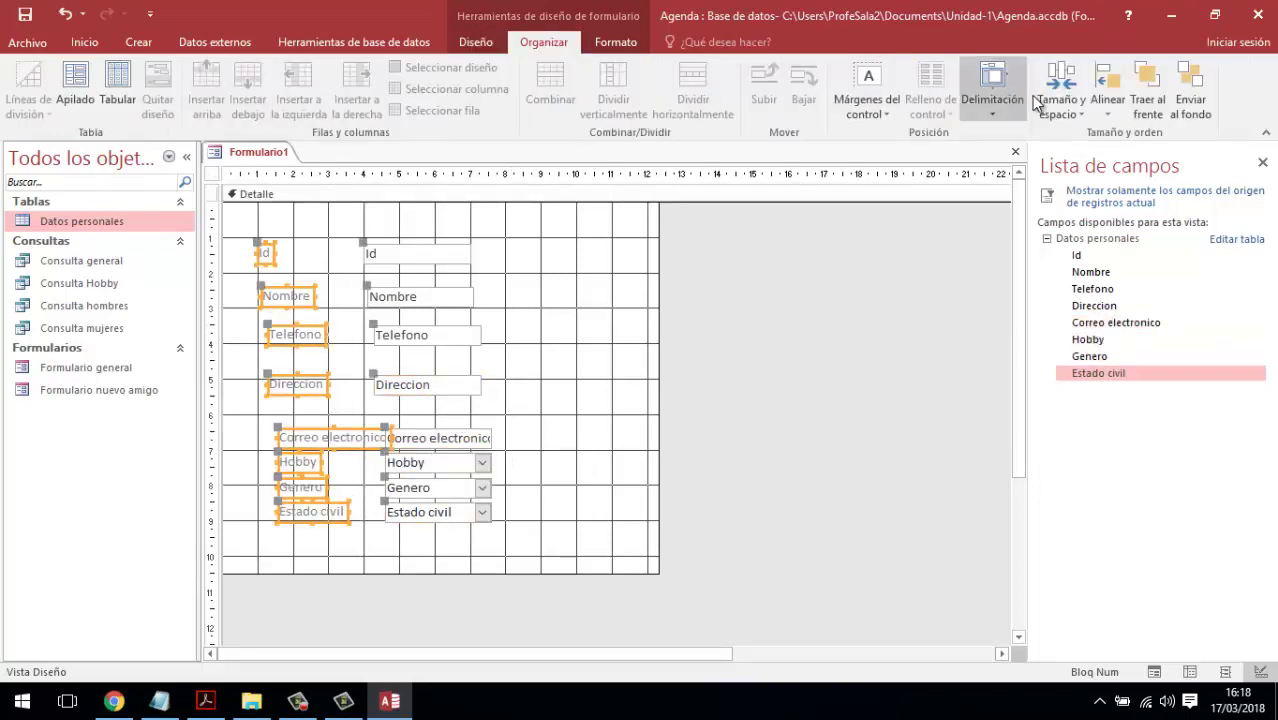
click(1117, 110)
click(883, 210)
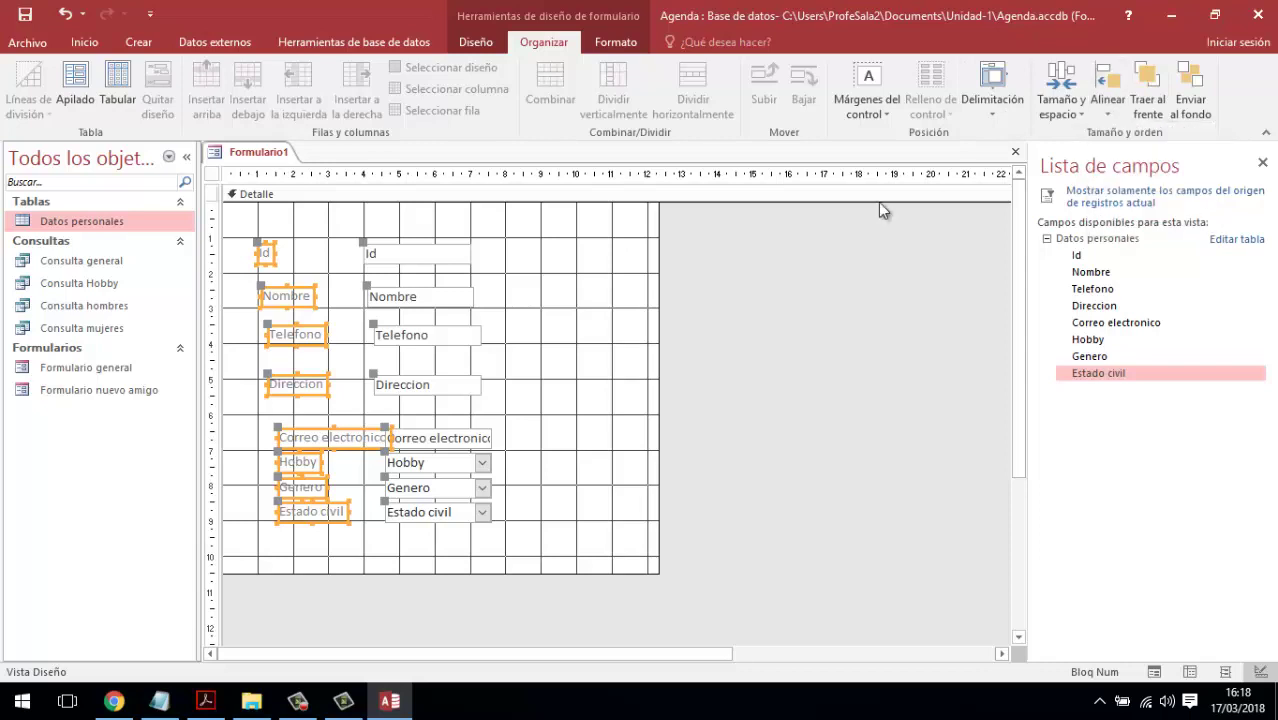
drag(546, 514, 419, 268)
click(1108, 100)
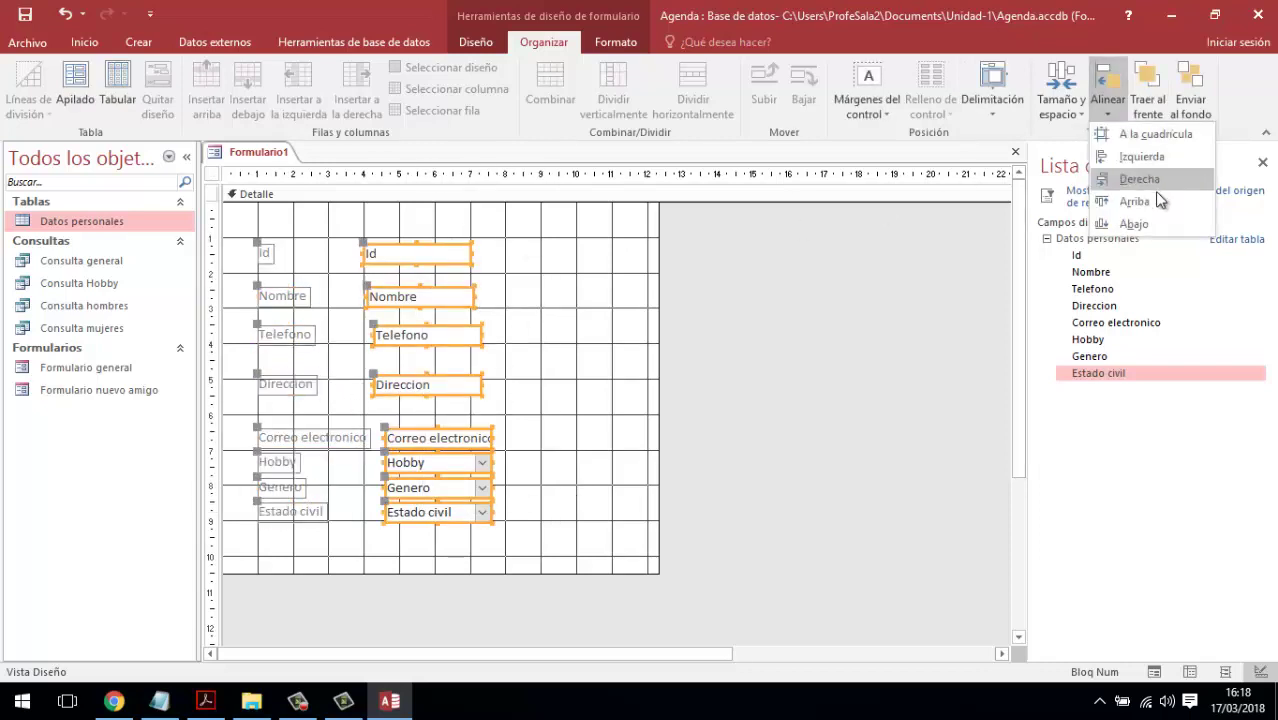
click(1150, 186)
click(543, 498)
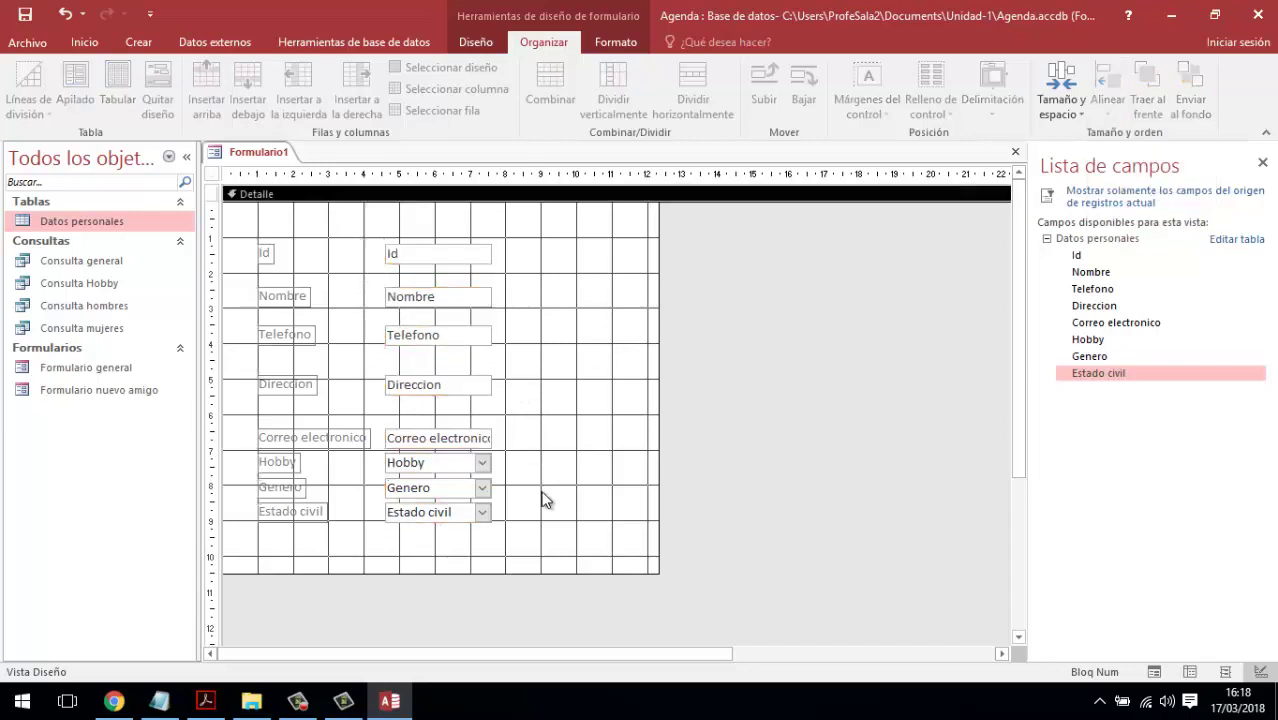
drag(579, 534, 246, 238)
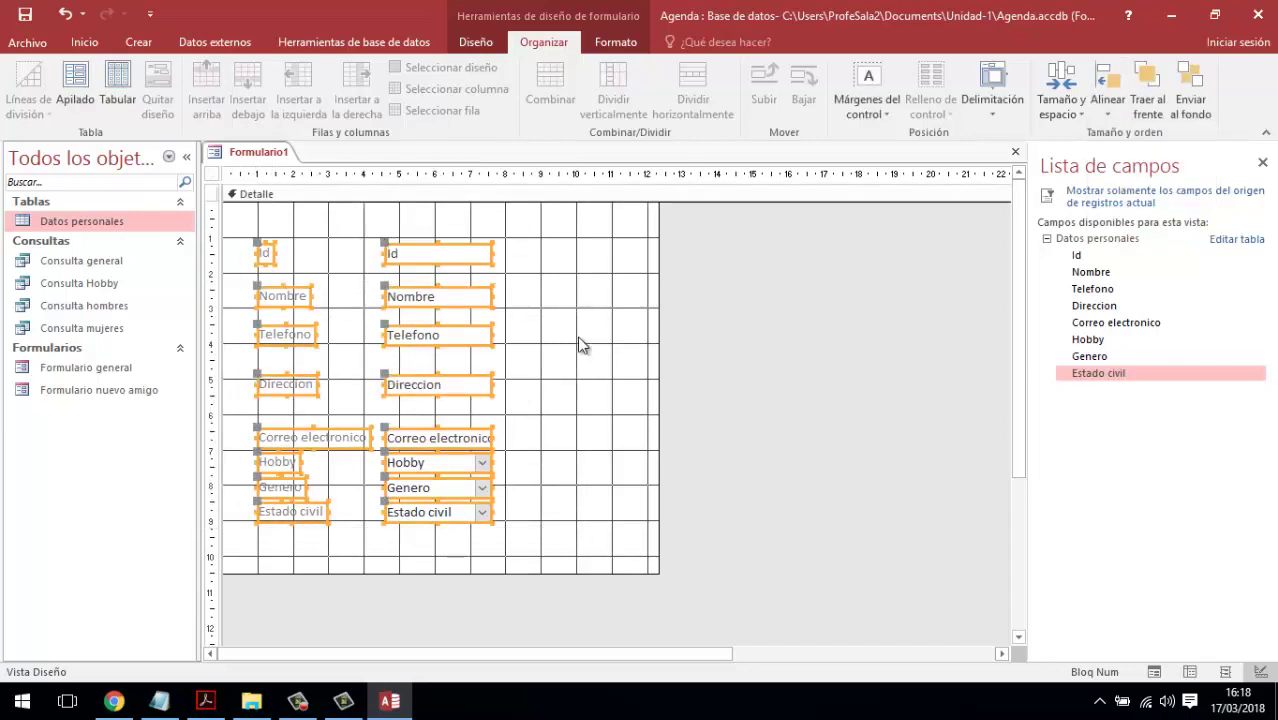
click(531, 346)
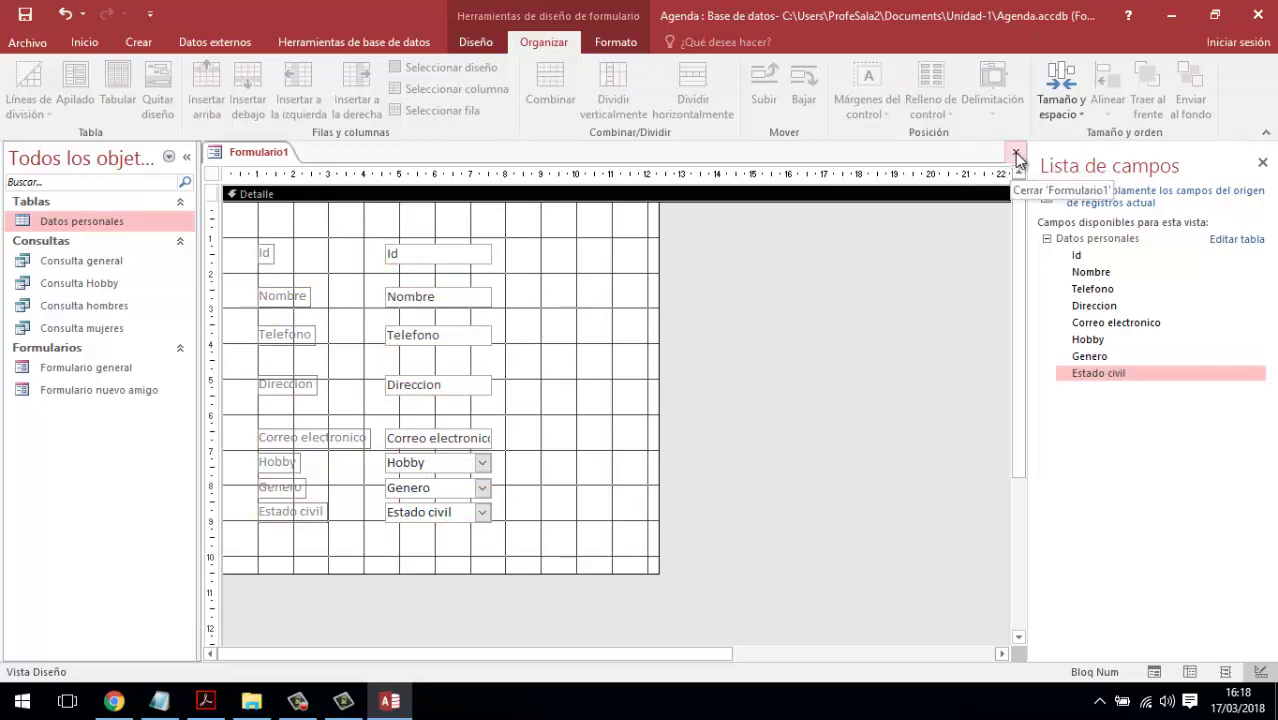
- Close Formulario1, discarding it without saving
click(1014, 152)
click(650, 404)
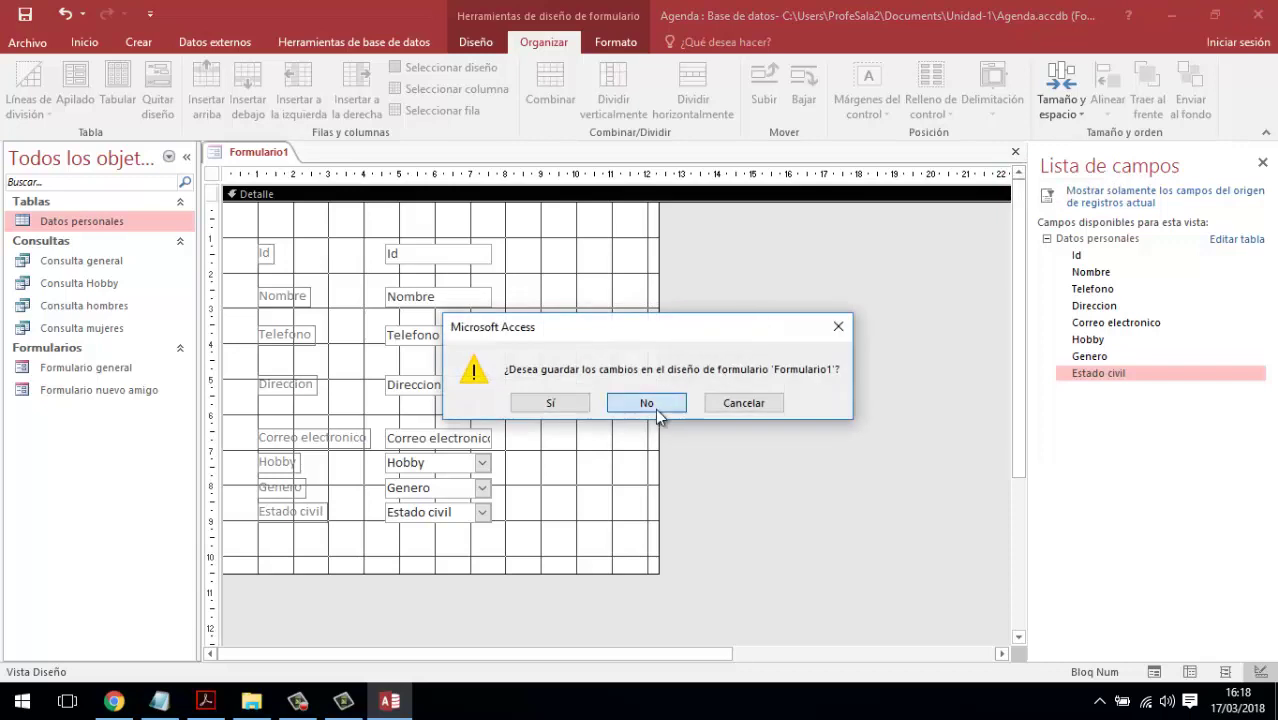
click(138, 42)
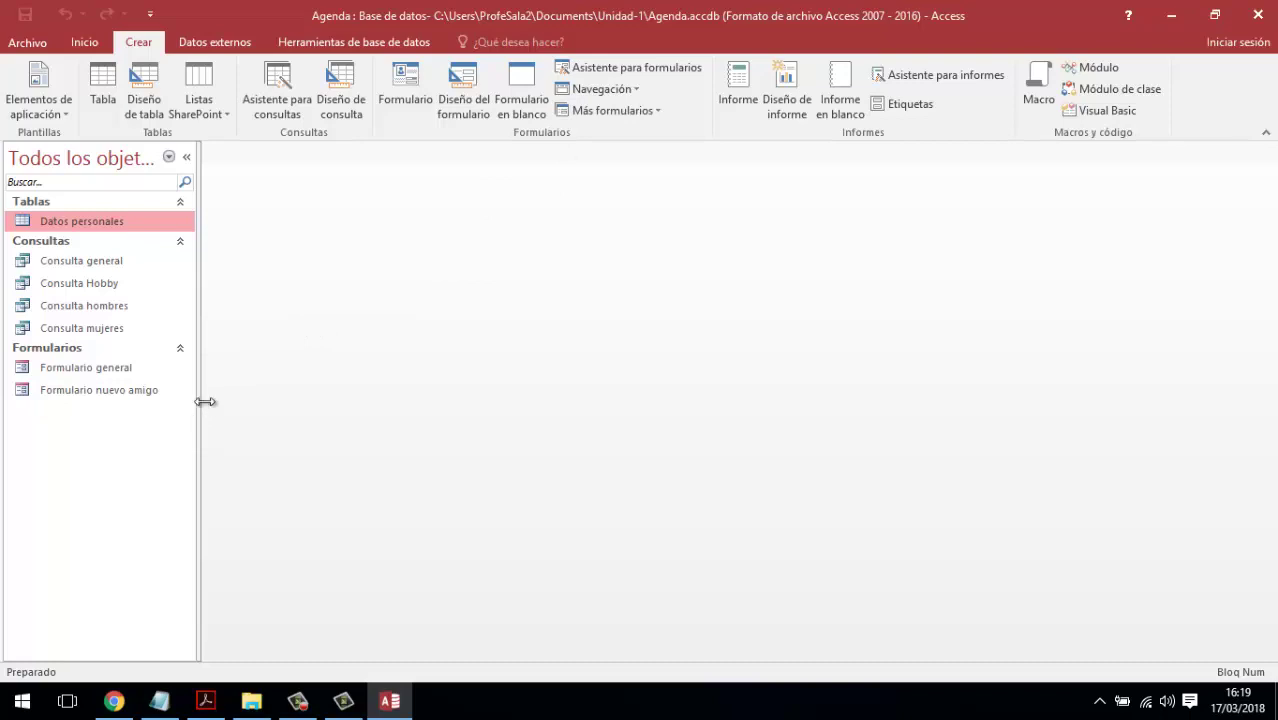
- Widen the navigation pane so Formulario general and Formulario nuevo amigo show in full
drag(204, 401, 259, 396)
click(121, 372)
click(124, 389)
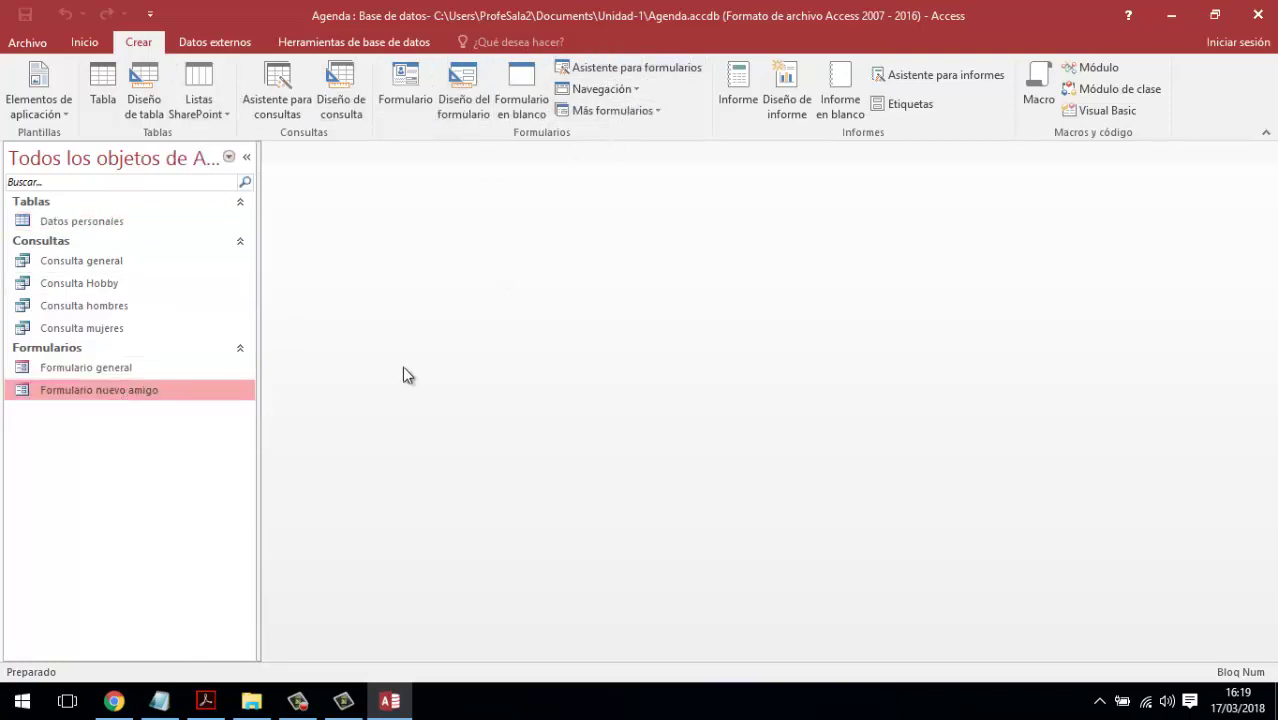
click(121, 372)
click(104, 390)
click(94, 368)
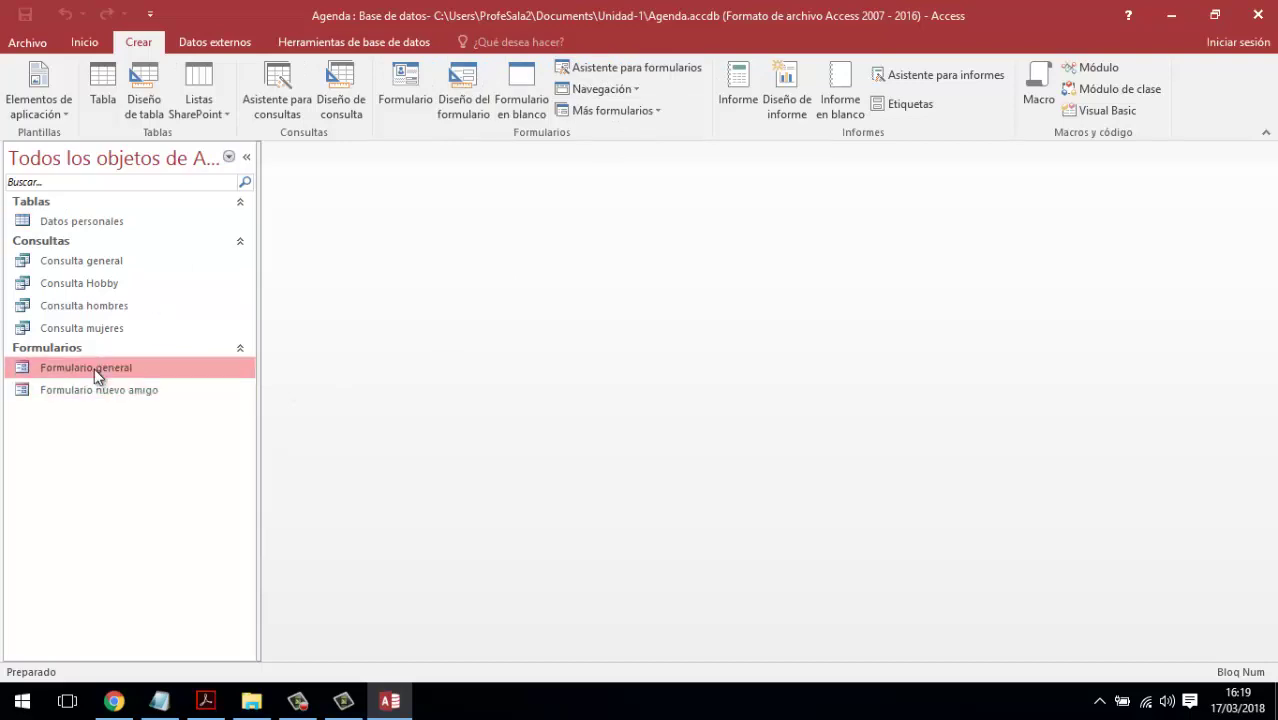
click(95, 384)
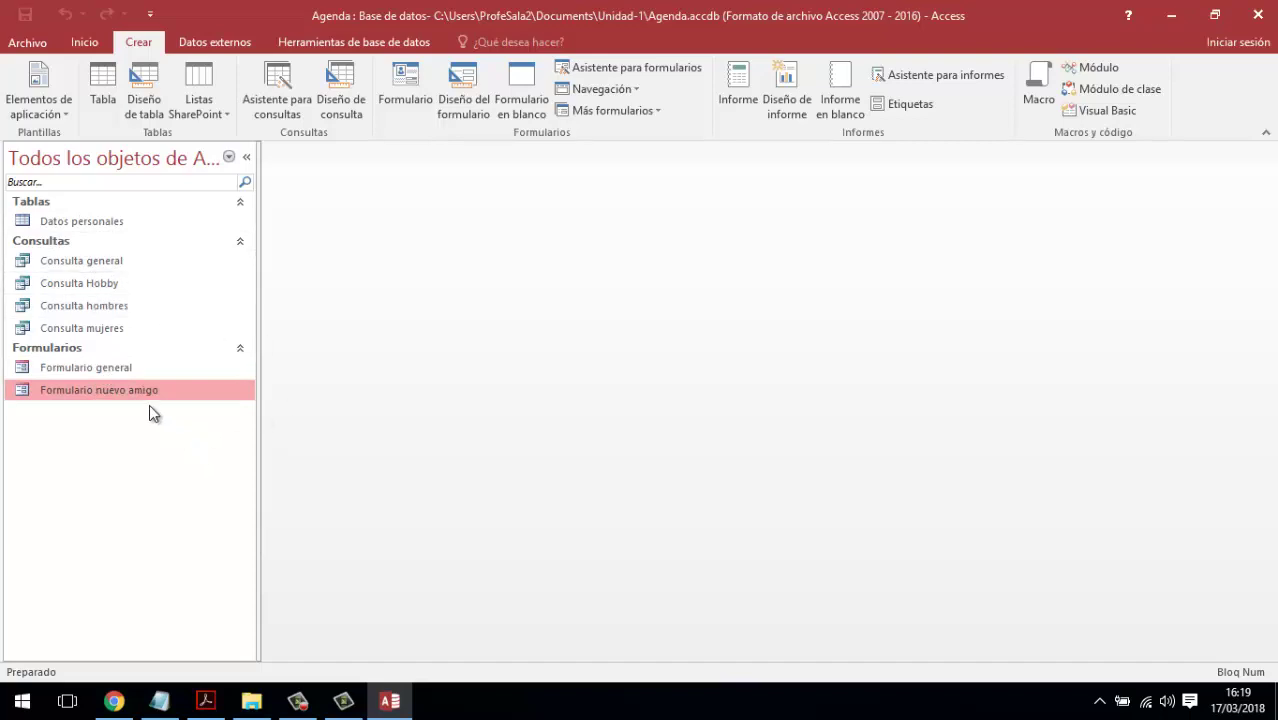
double_click(115, 394)
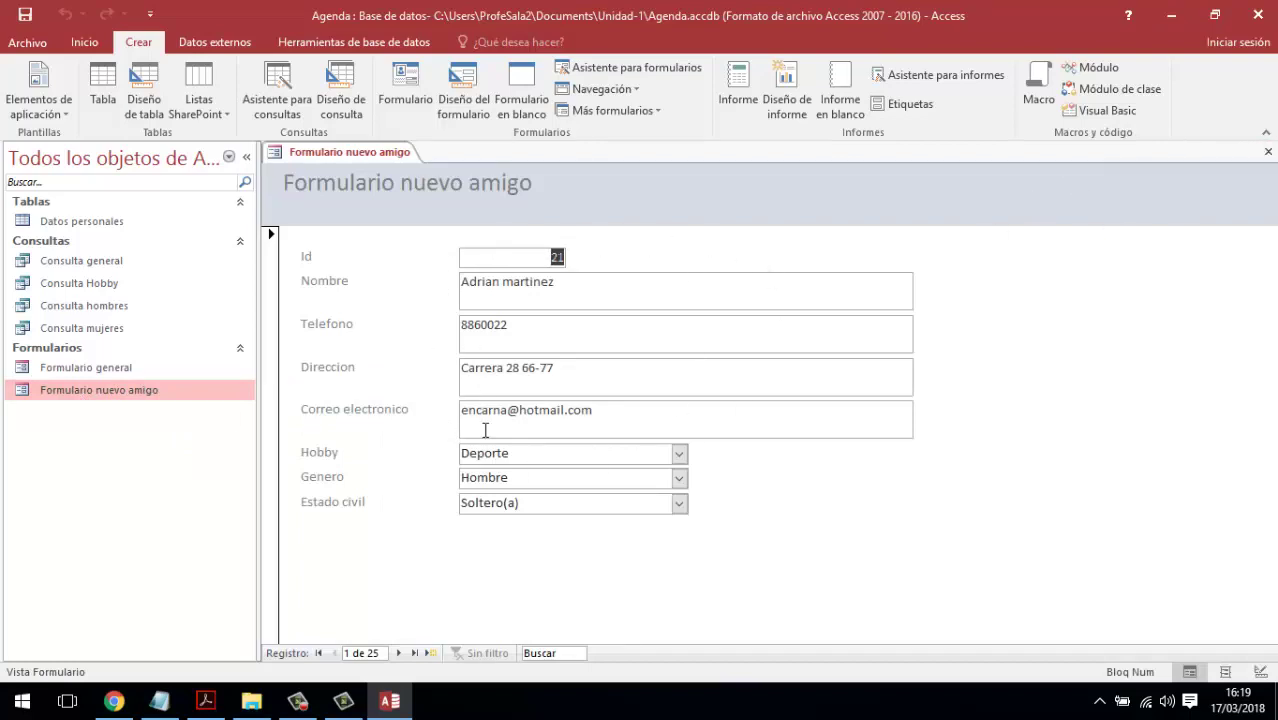
click(1268, 151)
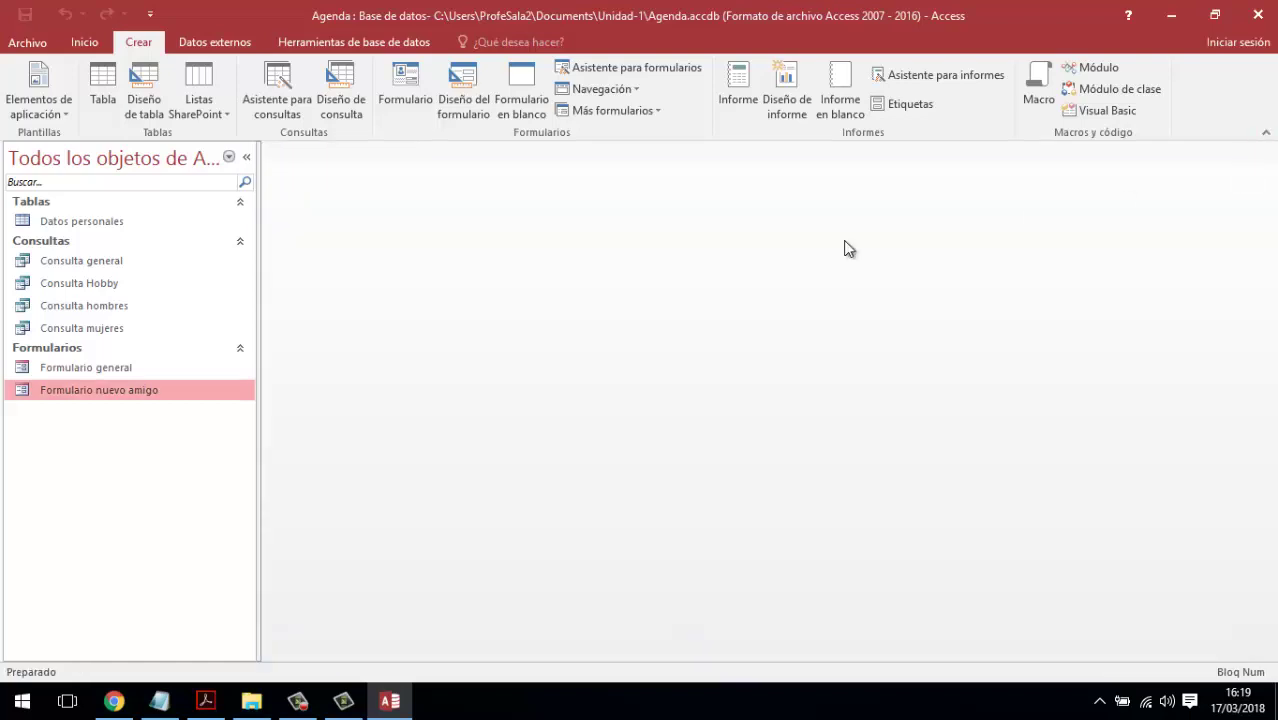
click(132, 370)
double_click(132, 367)
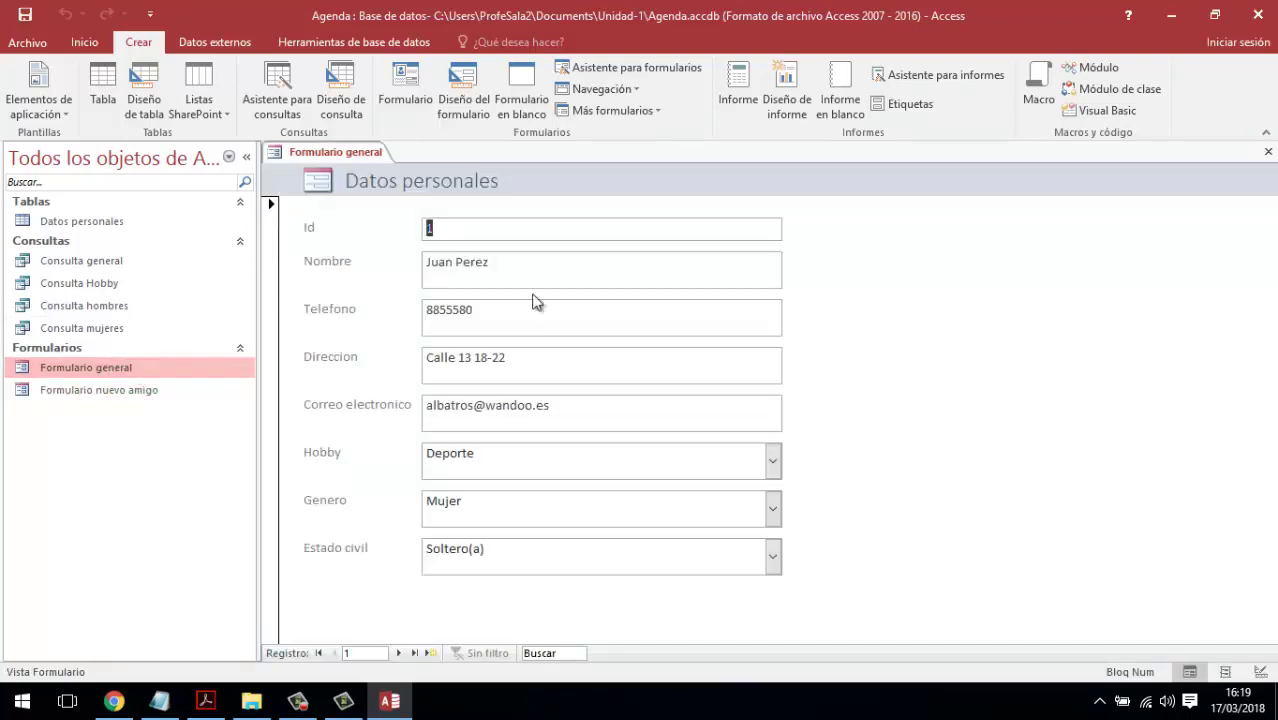
click(1268, 151)
click(138, 390)
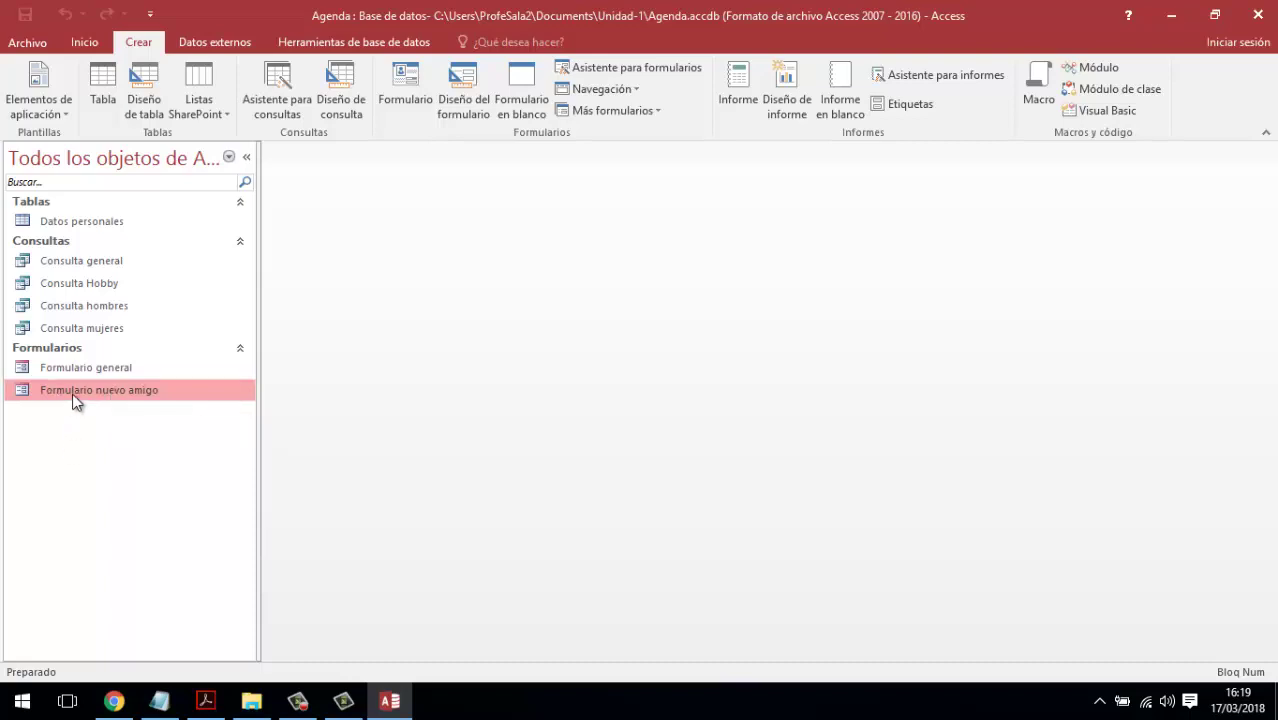
right_click(75, 398)
click(40, 458)
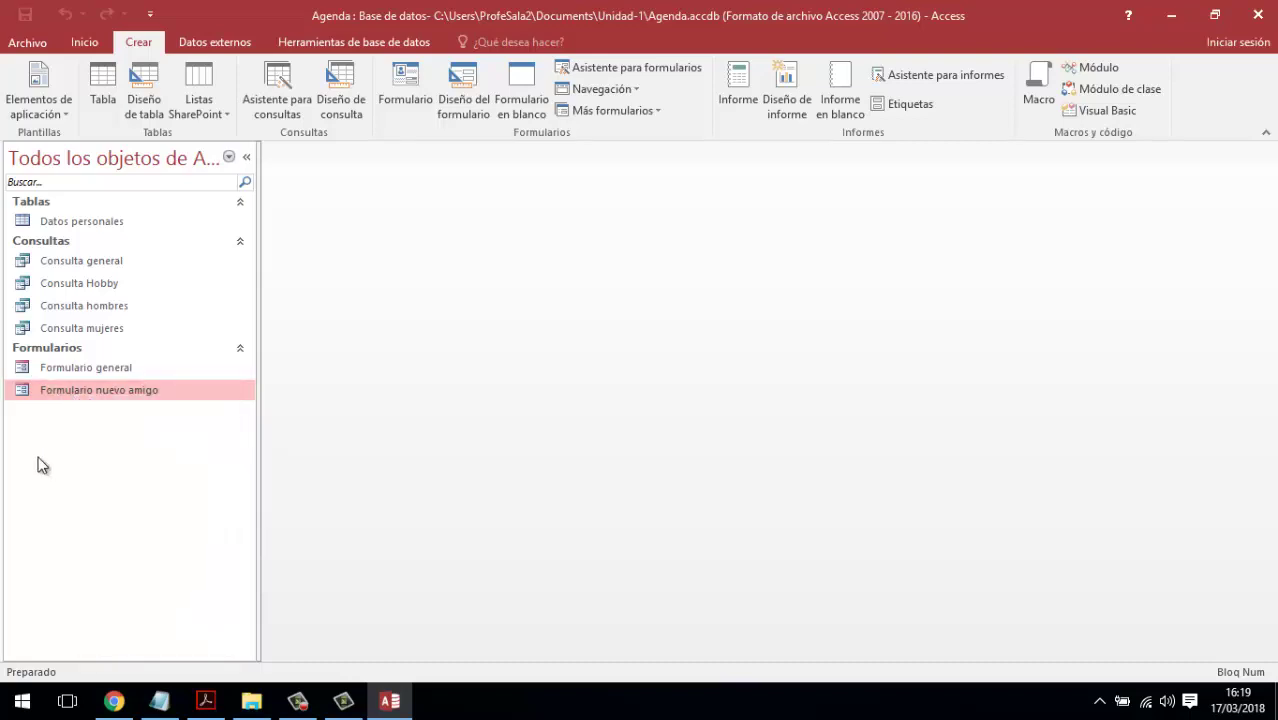
right_click(77, 388)
click(125, 446)
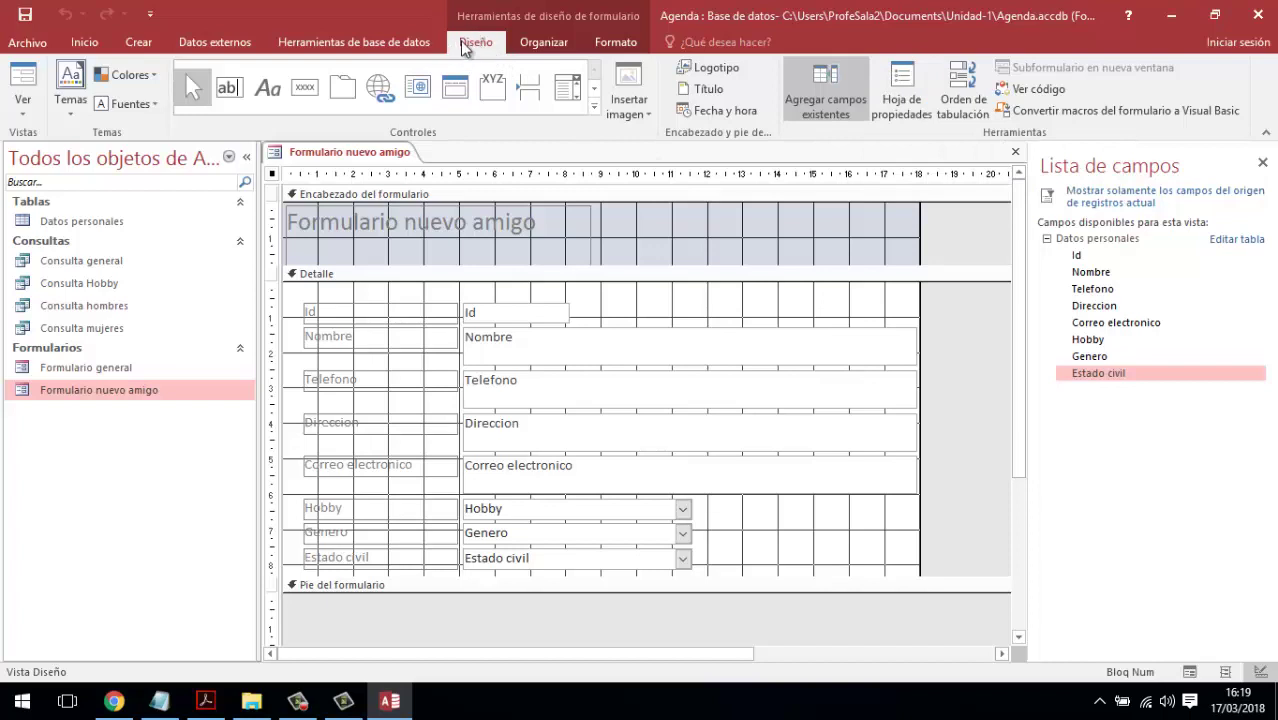
click(904, 90)
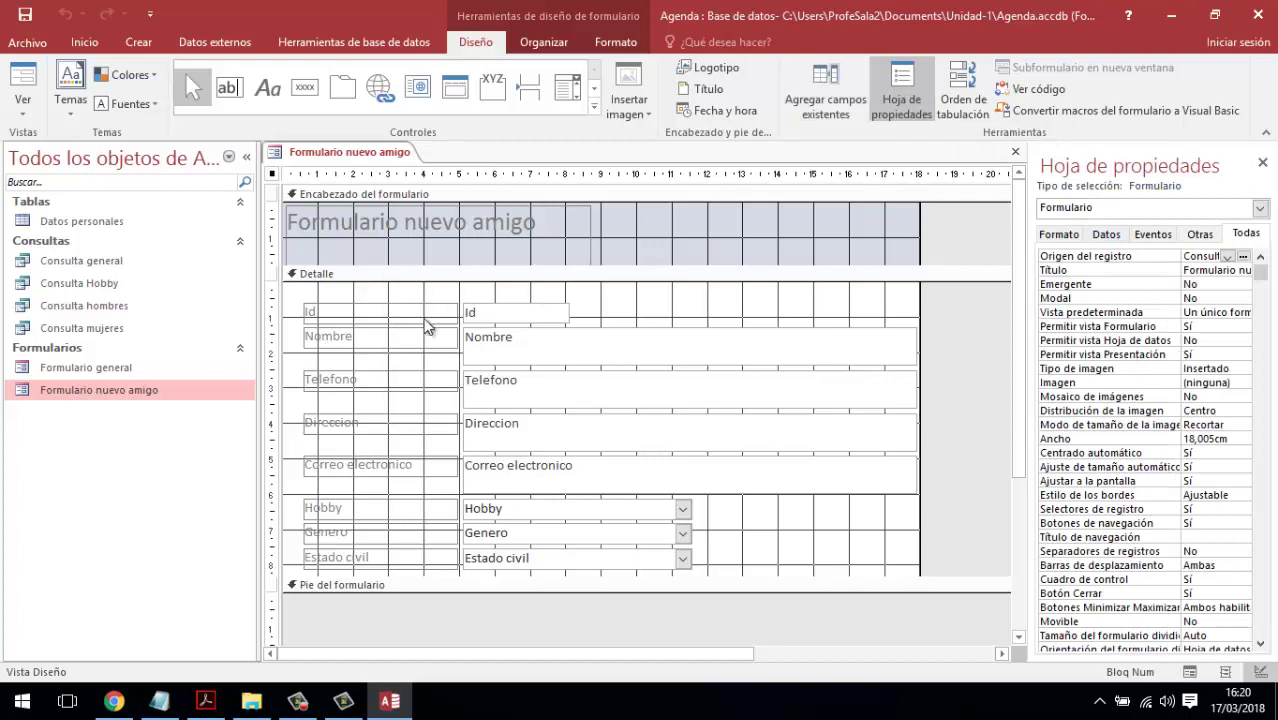
click(1092, 207)
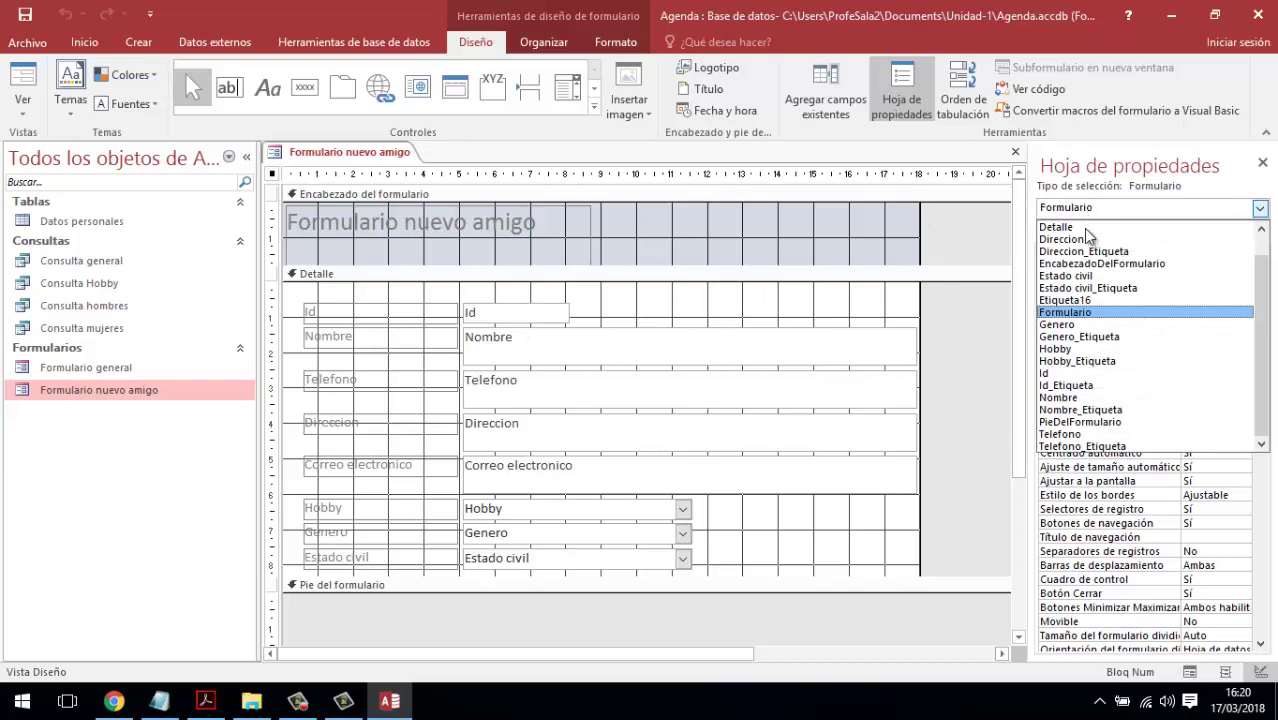
click(1085, 251)
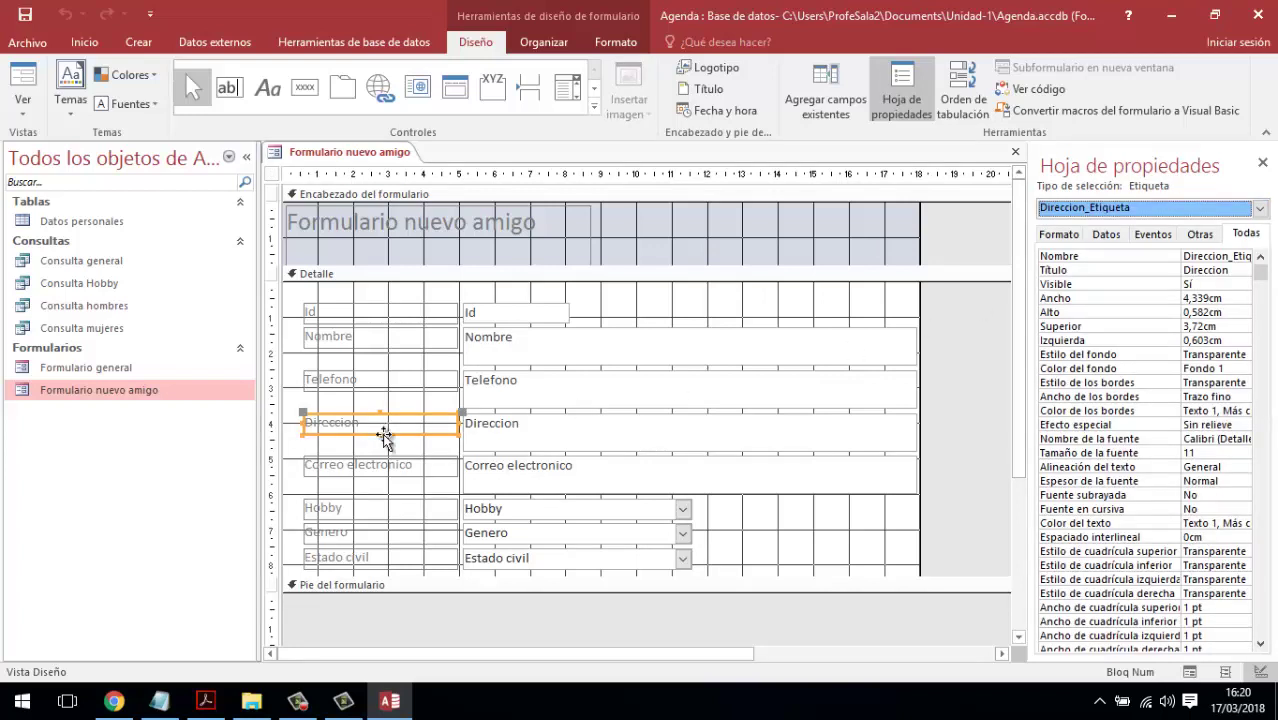
click(1259, 208)
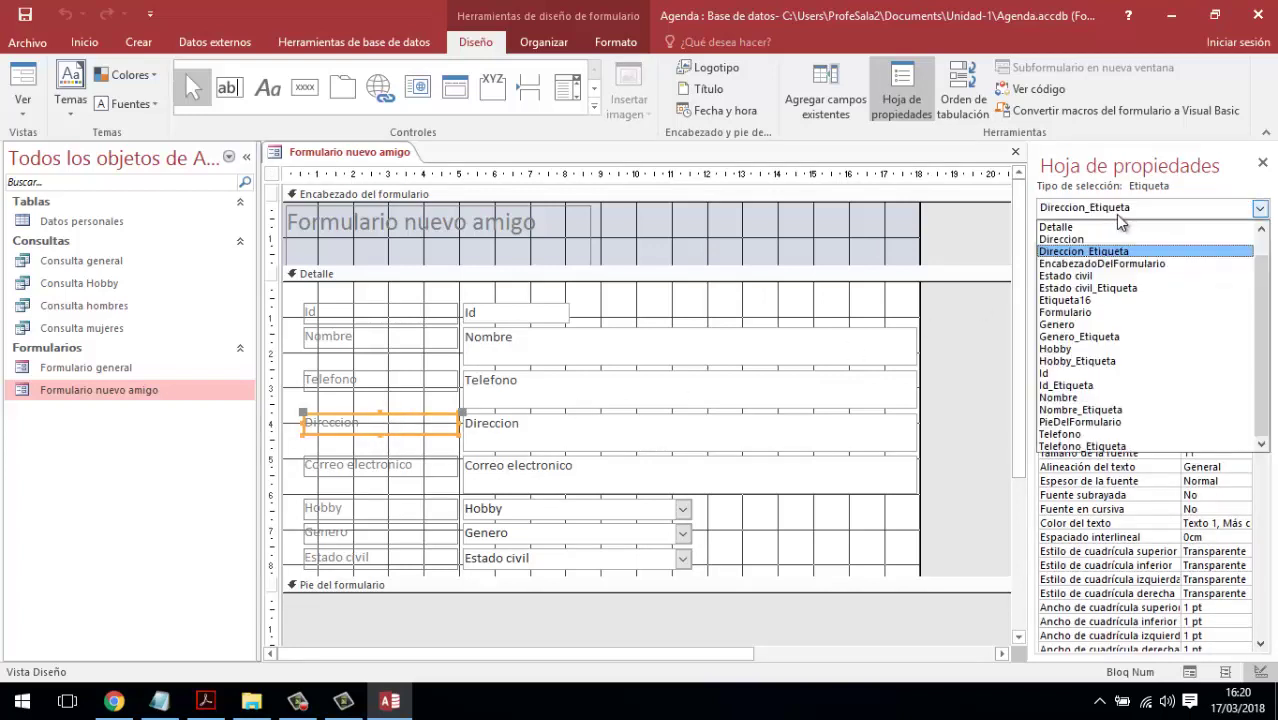
click(1068, 324)
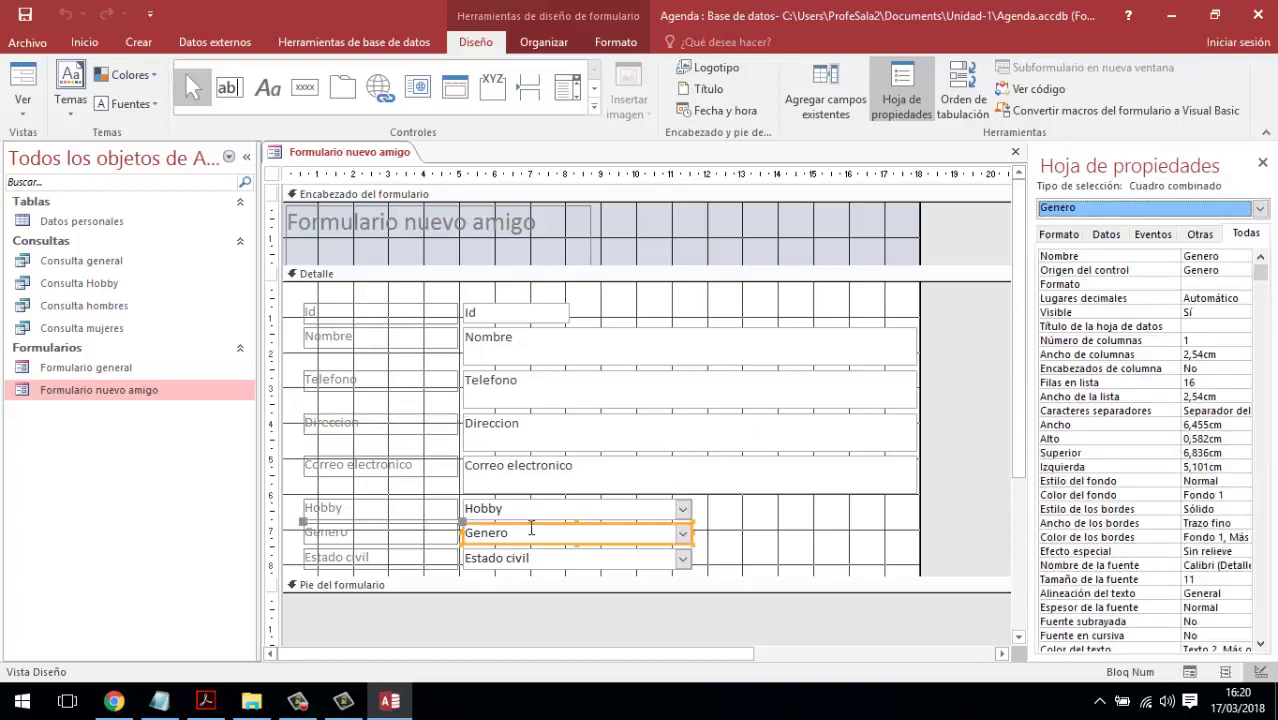
click(1259, 208)
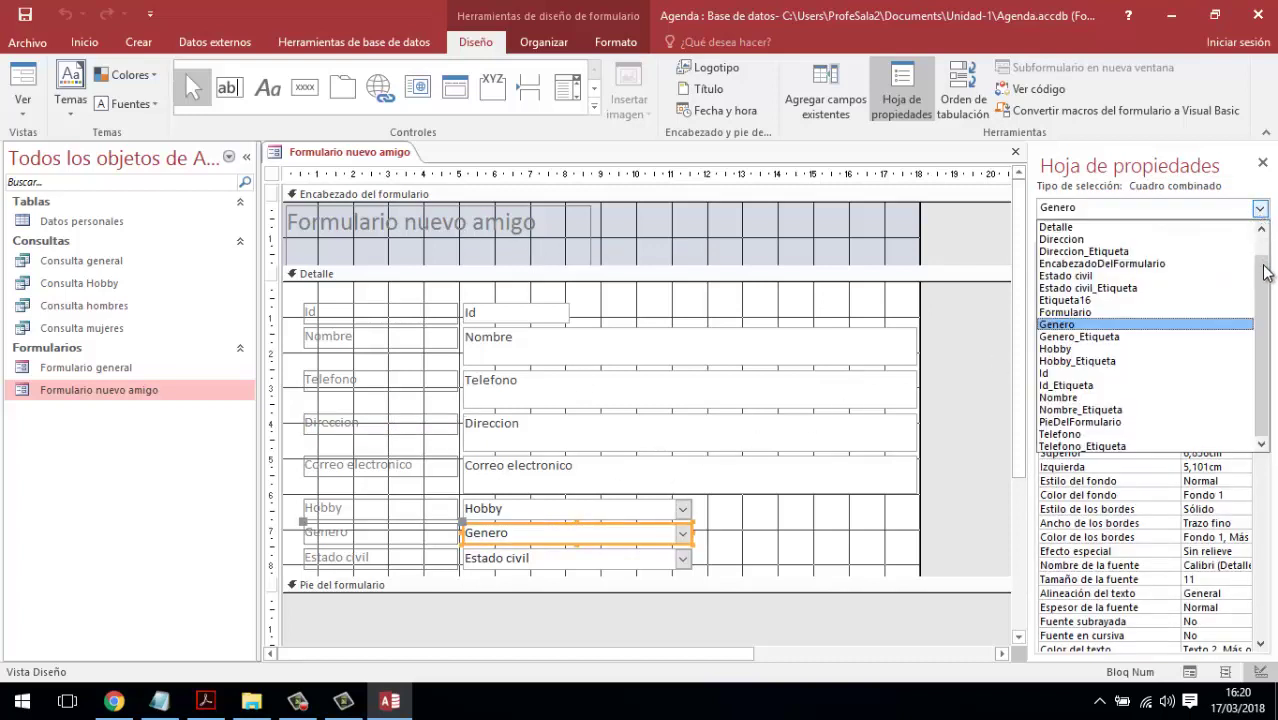
click(1088, 313)
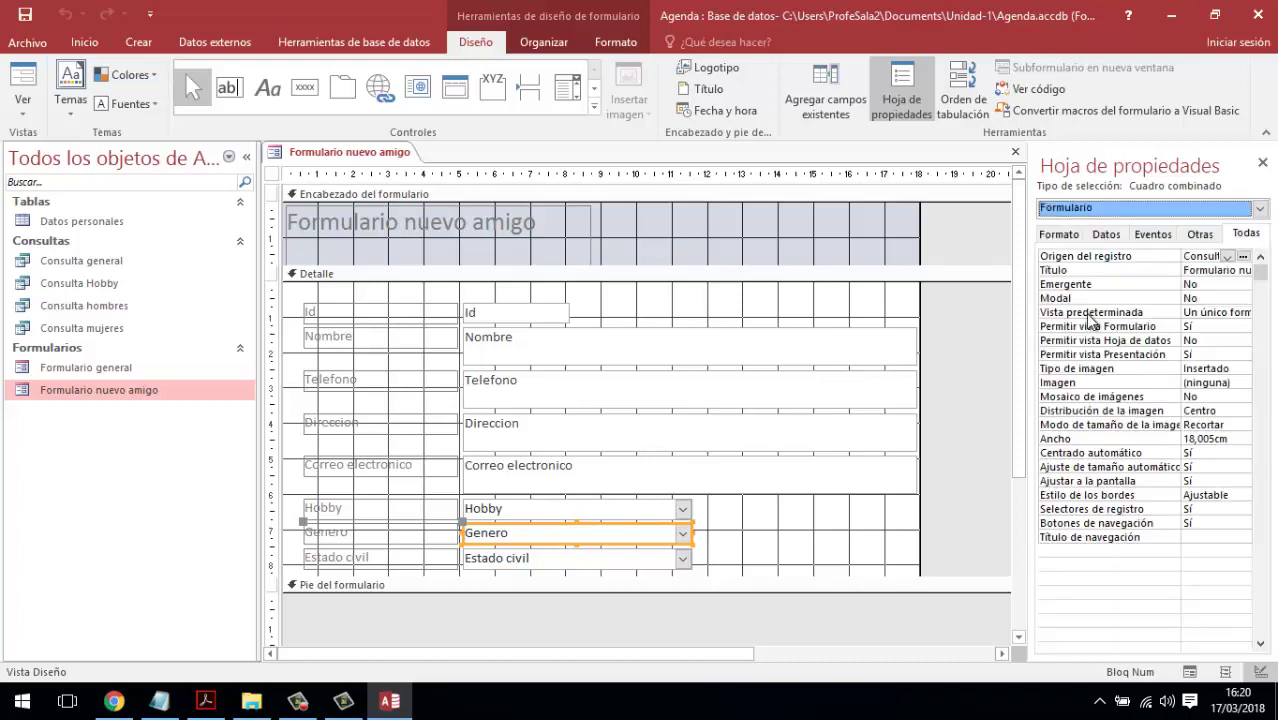
- Set the whole form's Entrada de datos property to Sí on the Datos tab
click(271, 175)
click(270, 175)
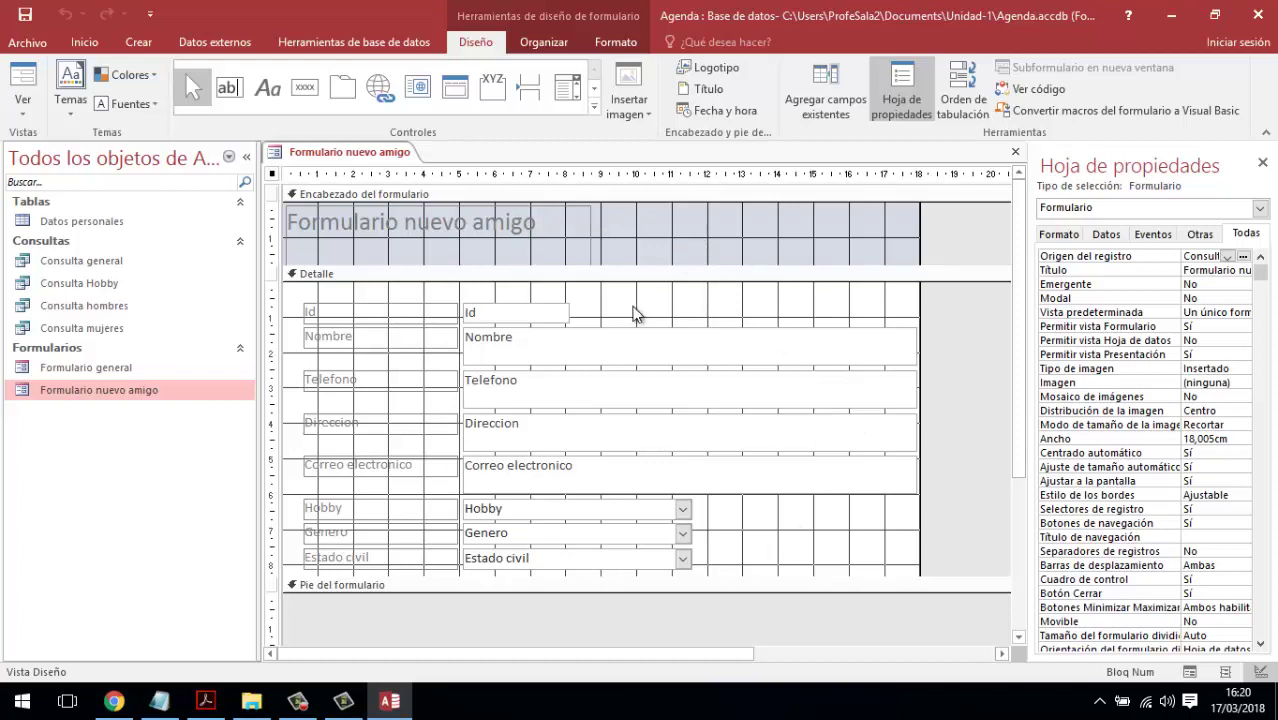
click(1106, 236)
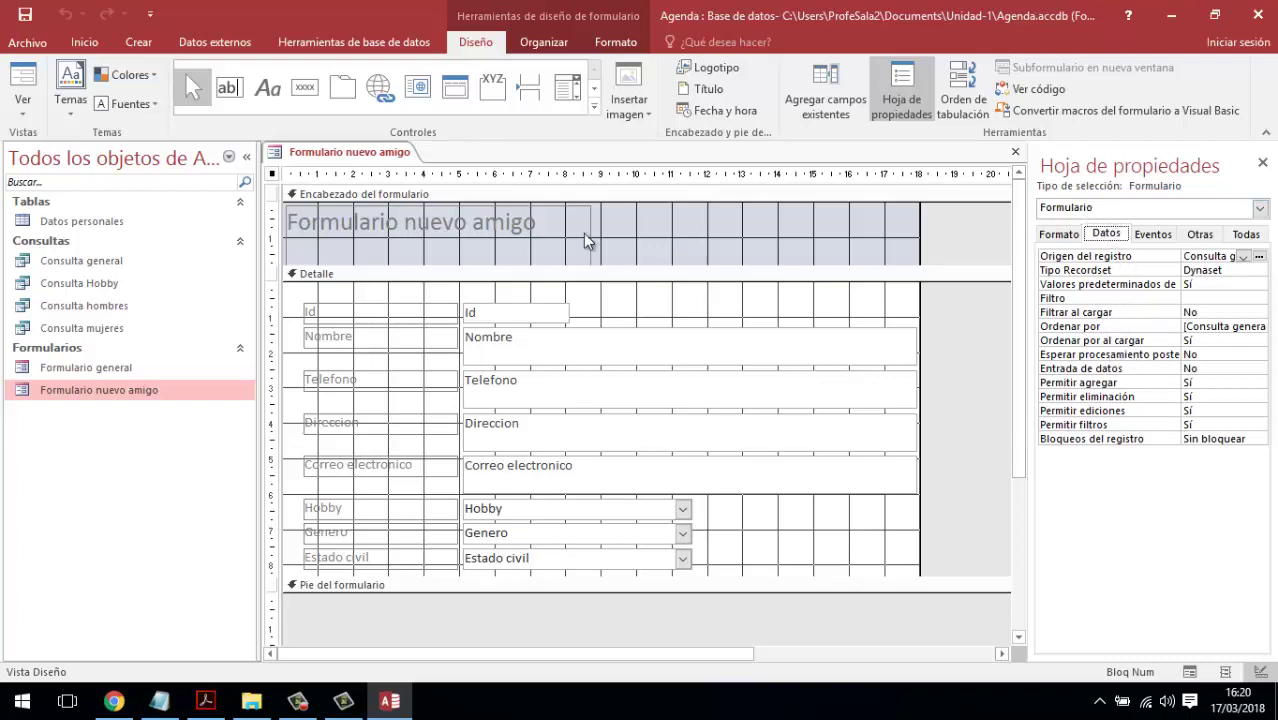
click(271, 175)
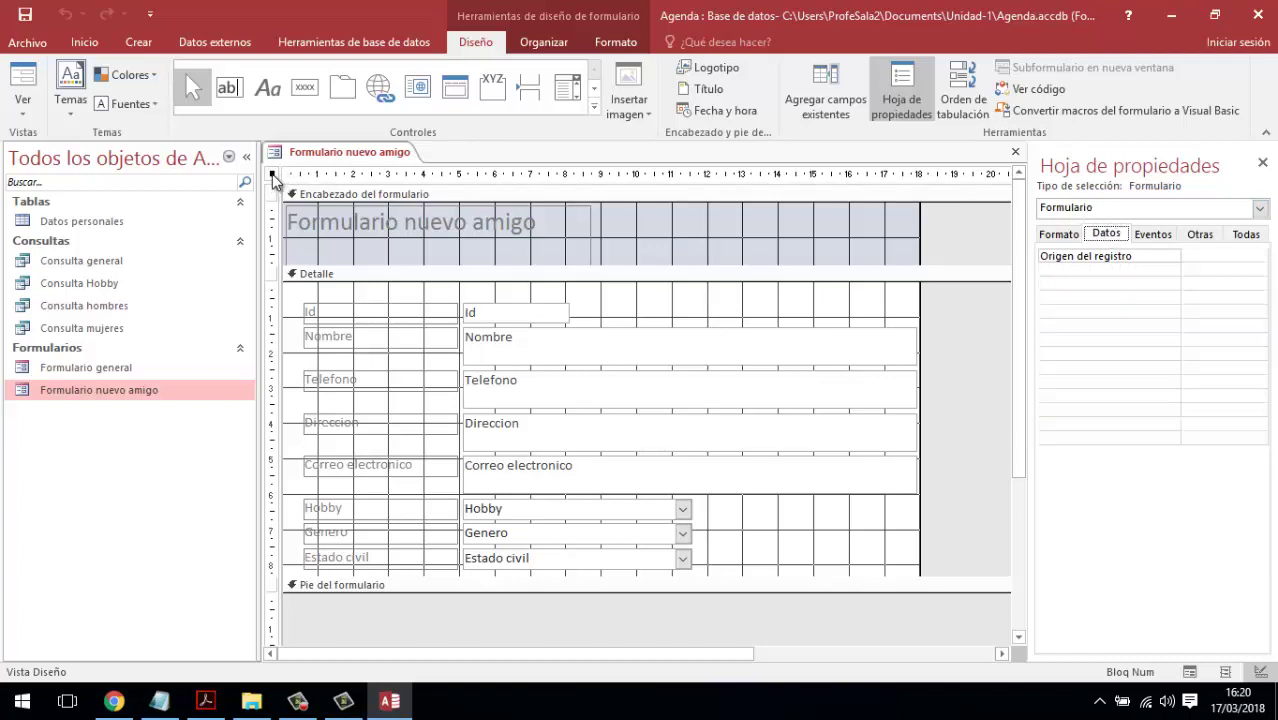
click(1259, 208)
click(1090, 312)
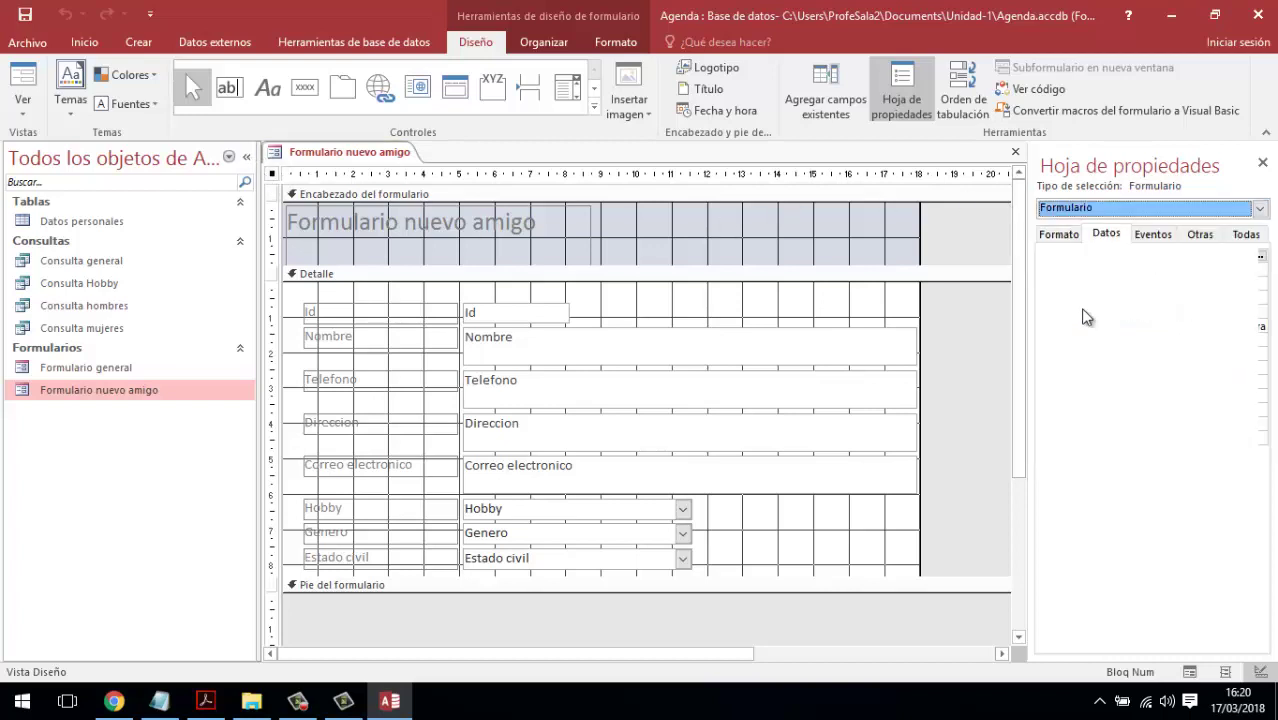
click(1108, 234)
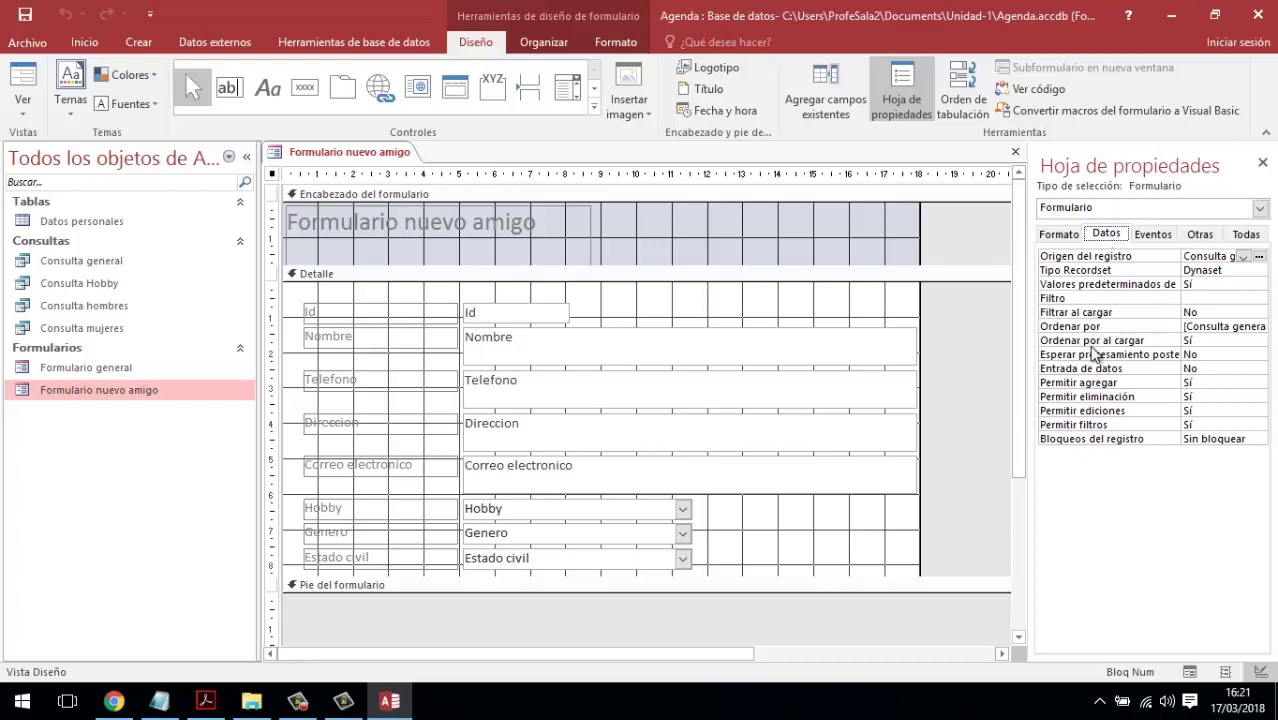
click(1112, 379)
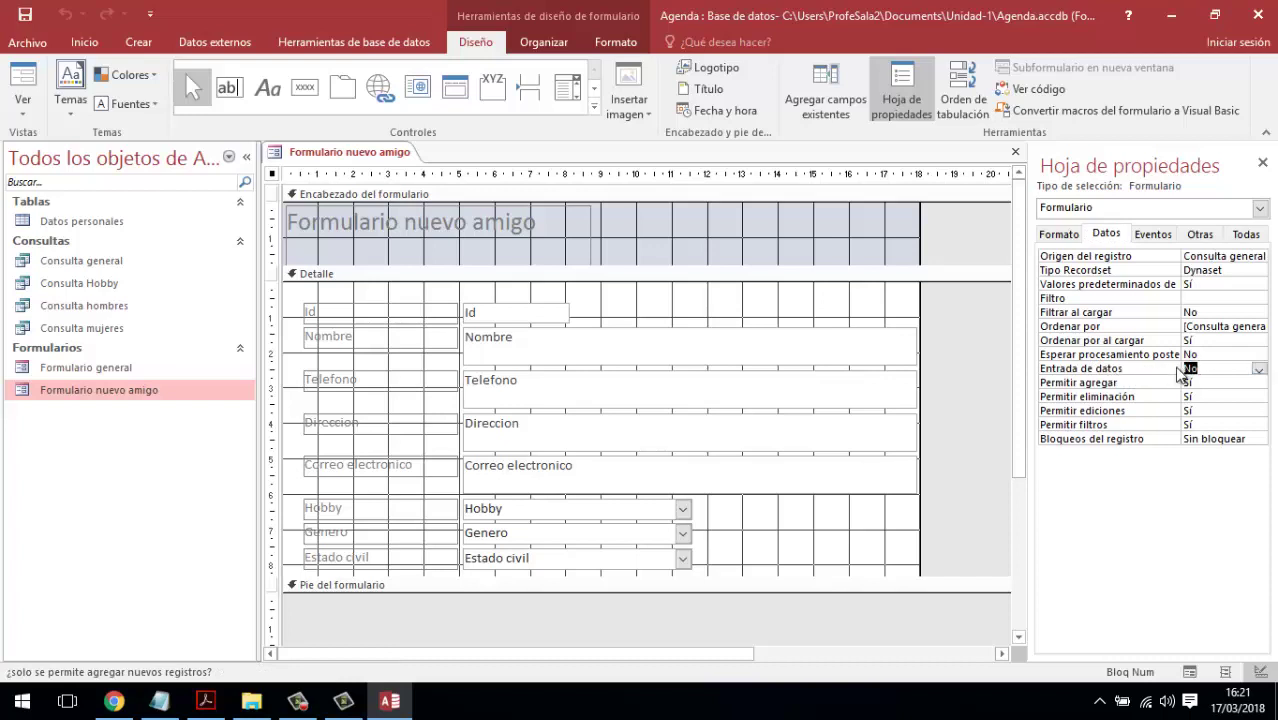
click(1258, 370)
click(1234, 383)
- Save the design changes, confirm Entrada de datos, and close the form
click(26, 16)
click(1097, 372)
click(1015, 152)
- Open Formulario nuevo amigo, step through its blank fields, and close it
double_click(141, 391)
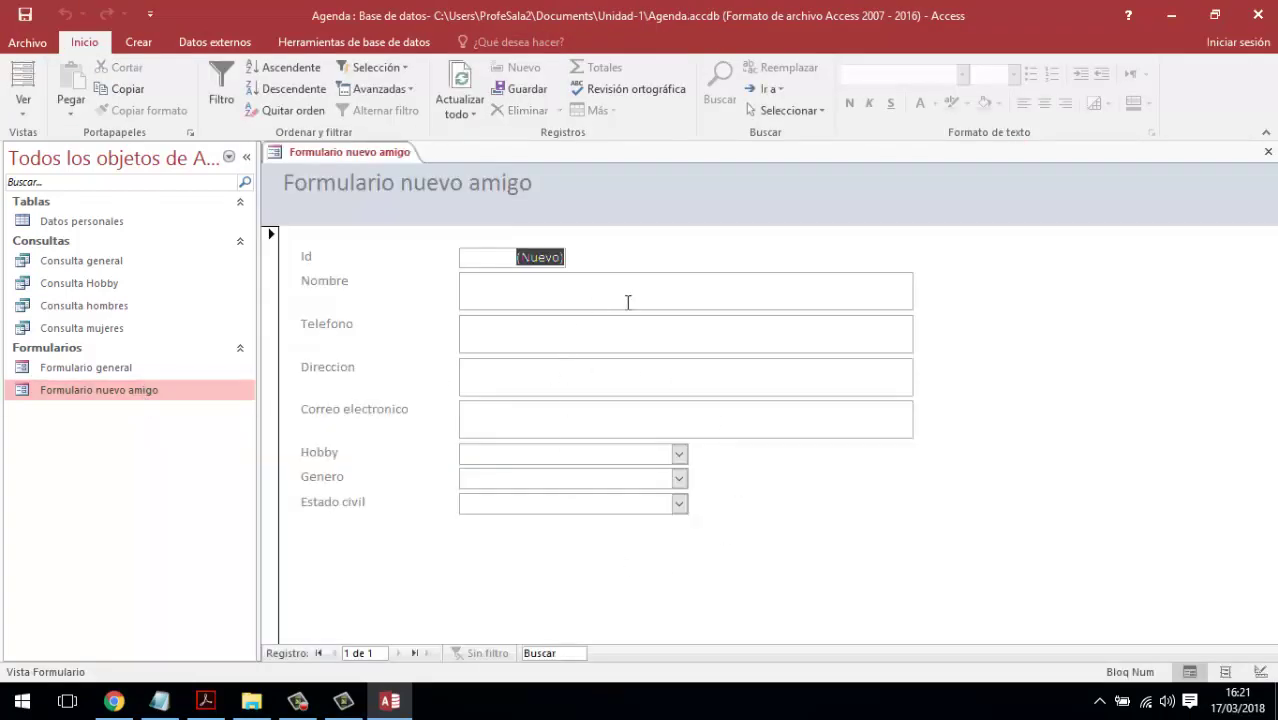
click(609, 295)
click(521, 337)
click(512, 378)
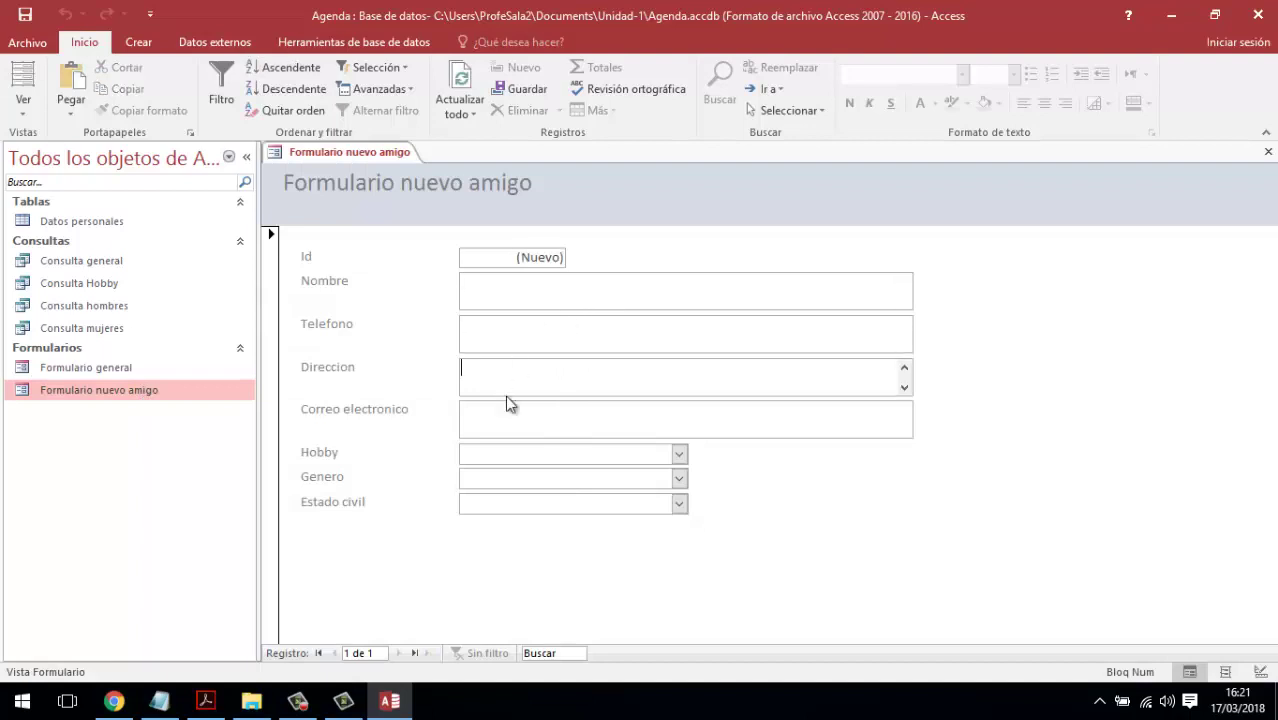
click(507, 408)
click(509, 455)
click(507, 299)
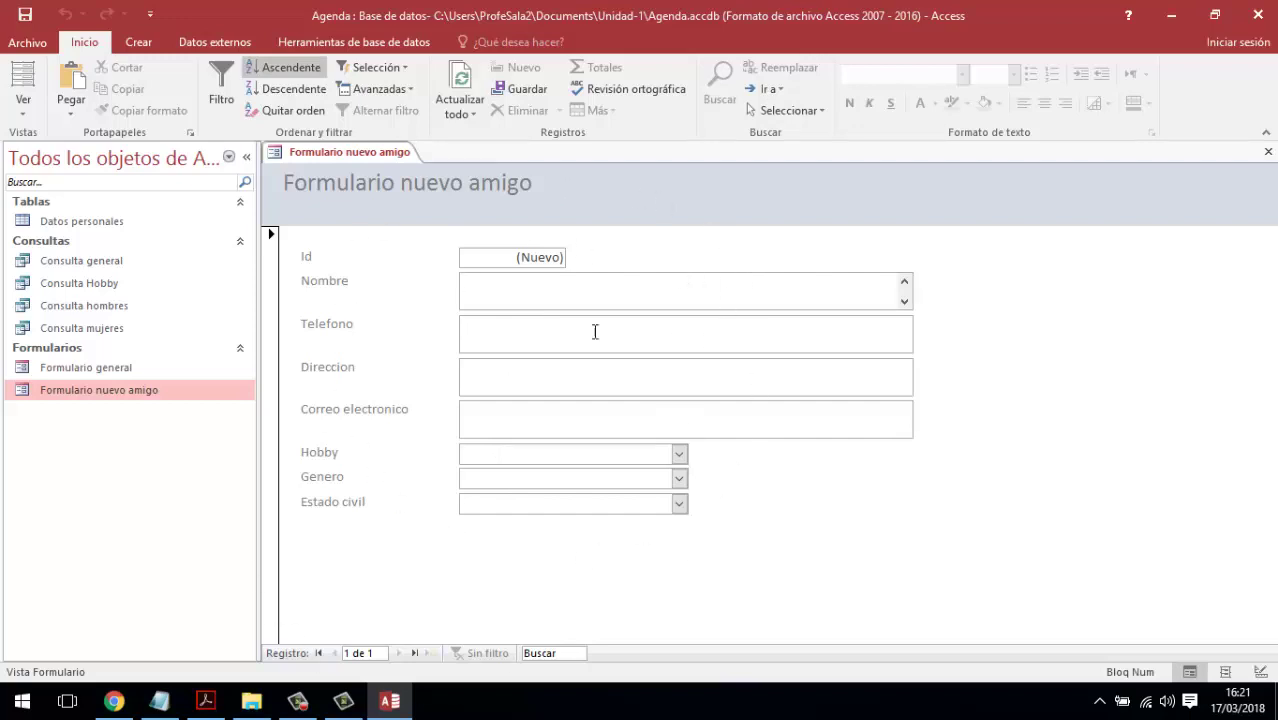
click(1268, 151)
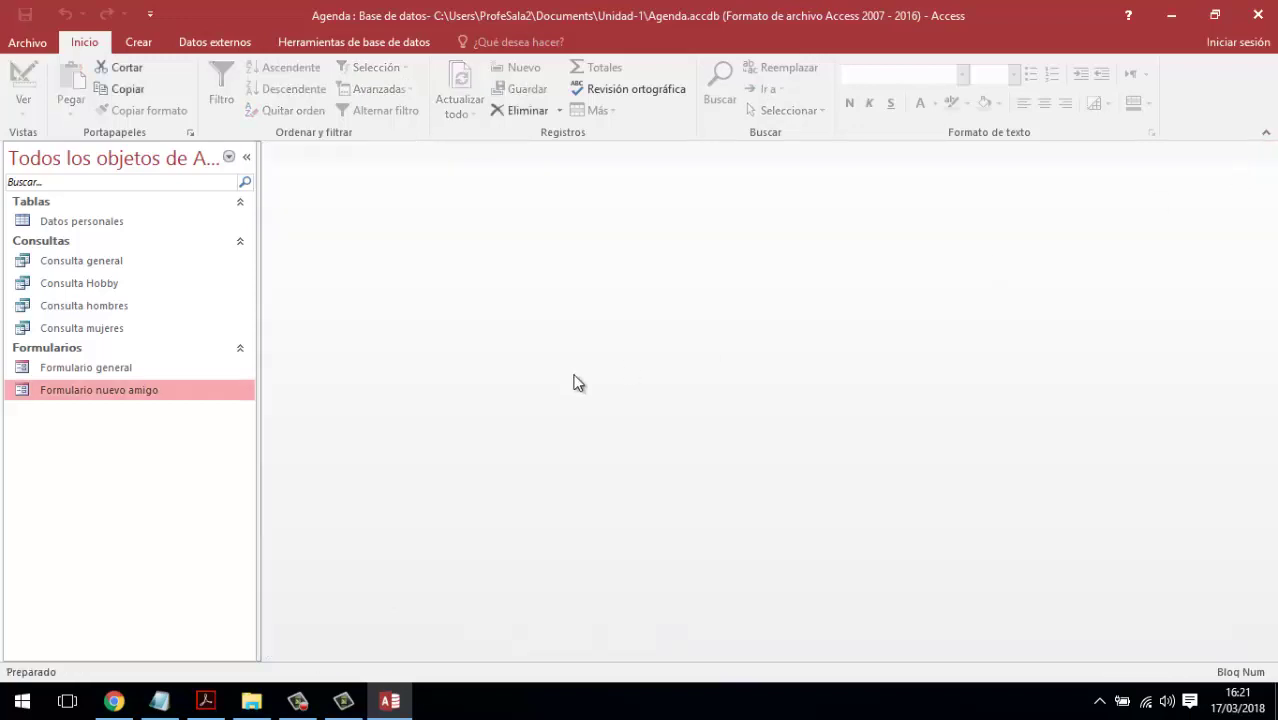
- Open Formulario general for comparison, close it, and bring Camtasia Studio forward
click(125, 368)
double_click(125, 368)
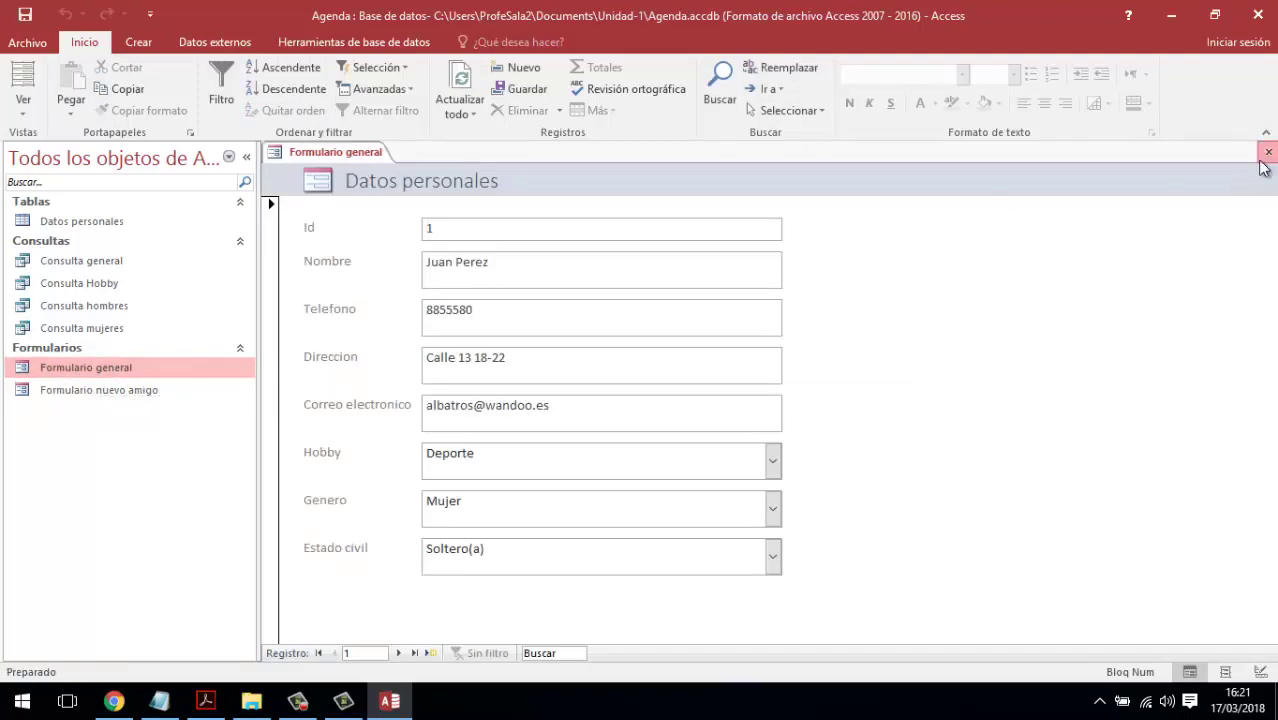
click(1268, 151)
click(147, 390)
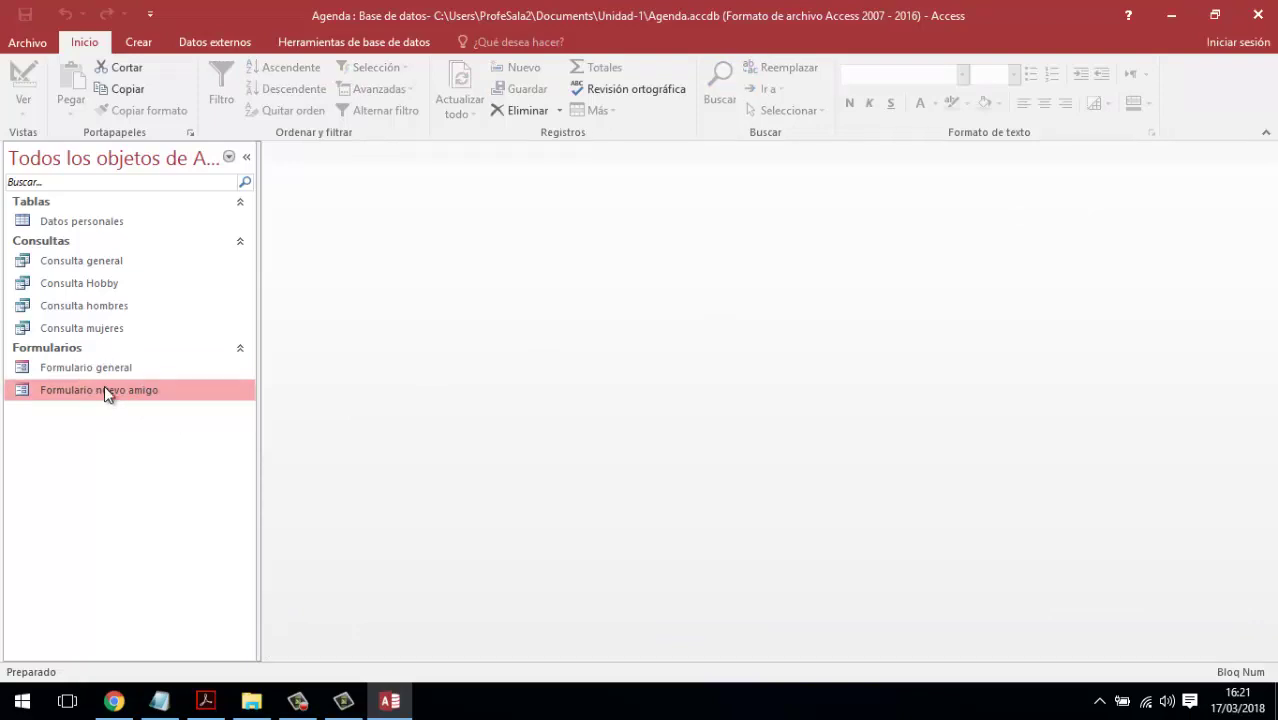
click(343, 701)
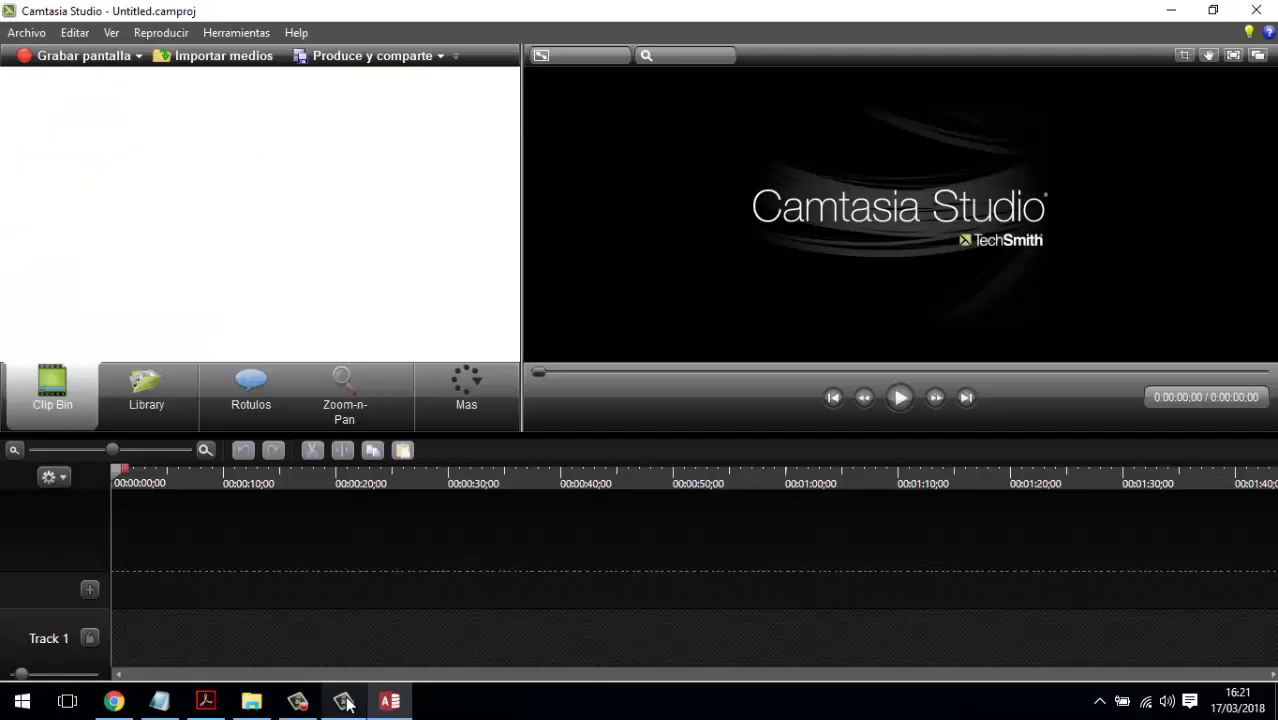
- Minimize Camtasia, pause the screen recording, and refocus the Access database
click(343, 701)
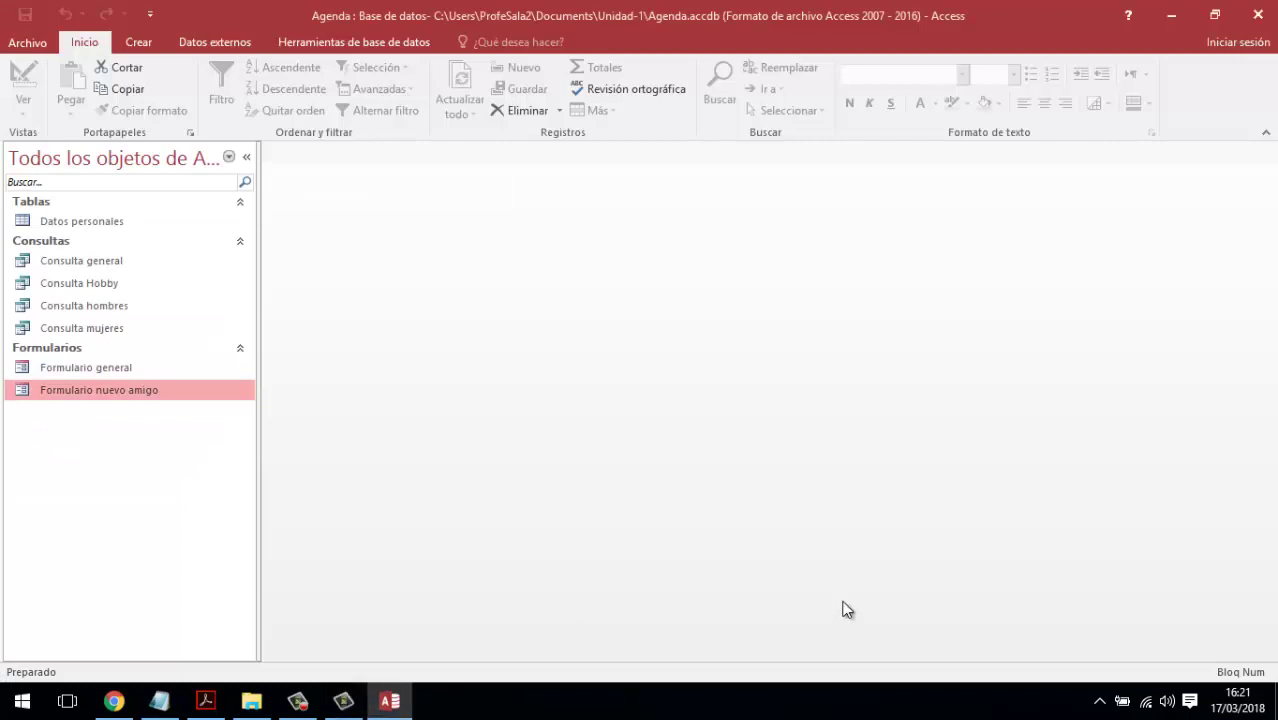
mouse_move(343, 706)
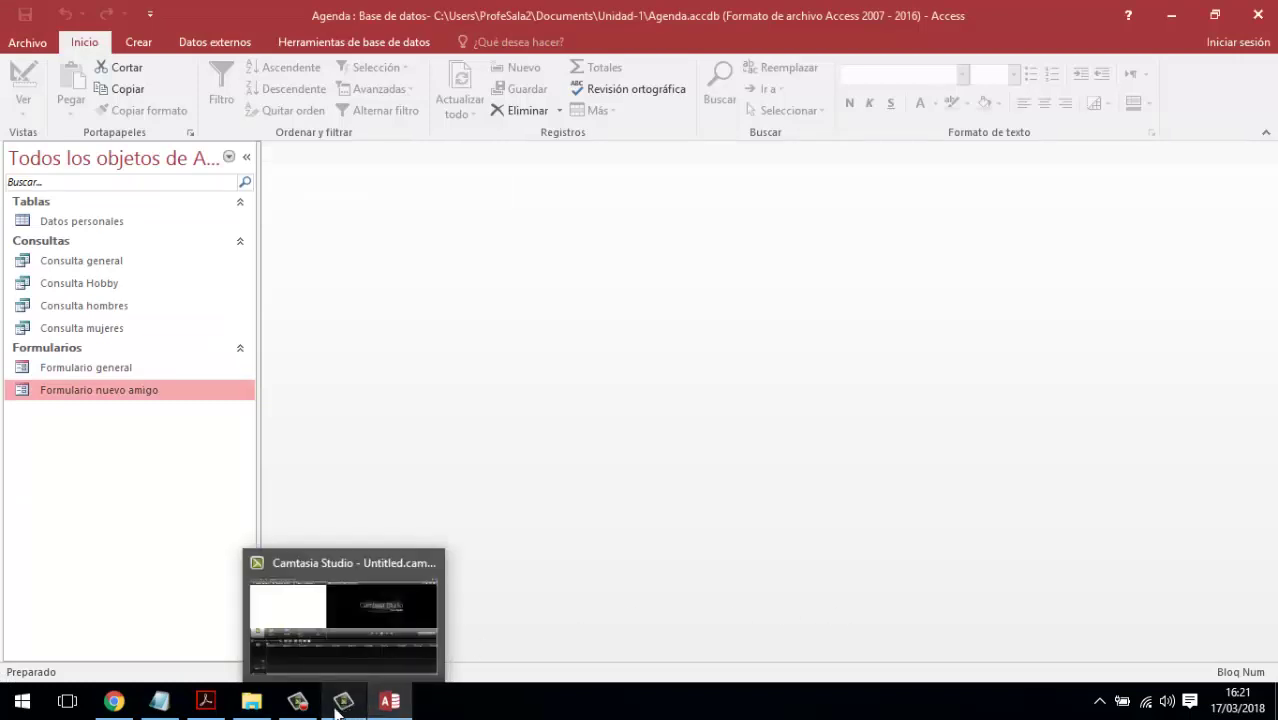
click(297, 701)
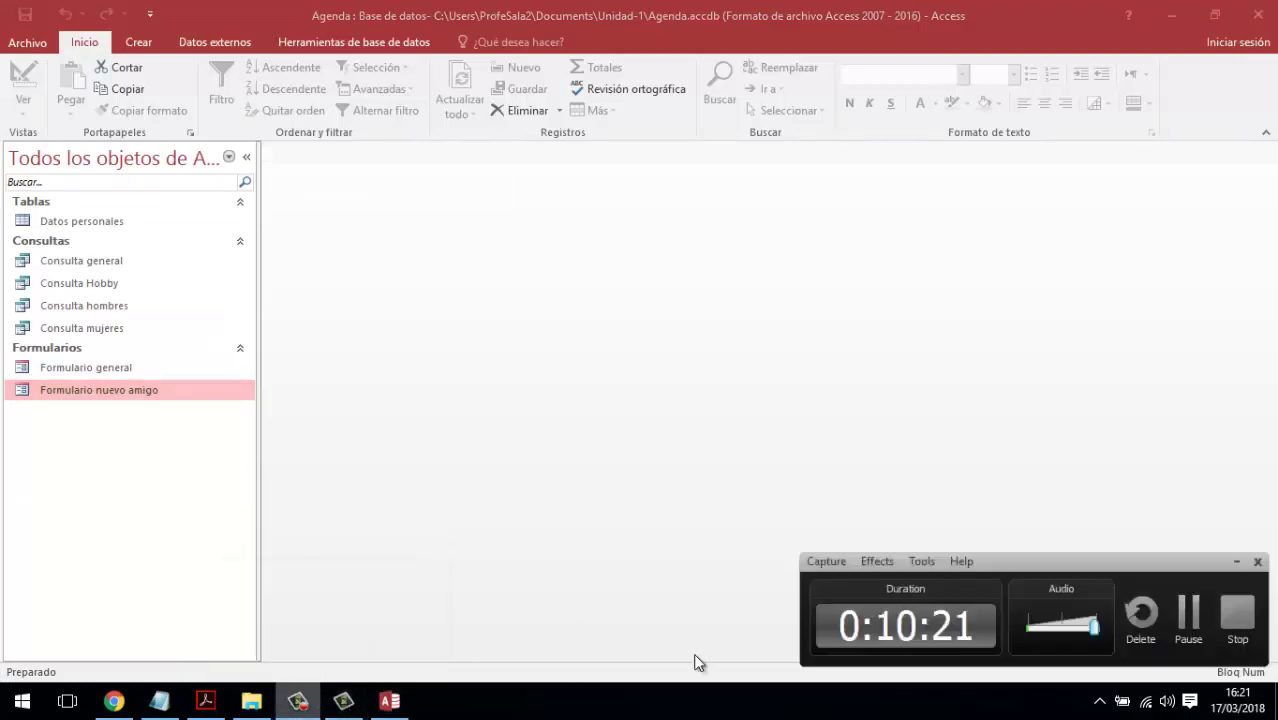
click(1189, 620)
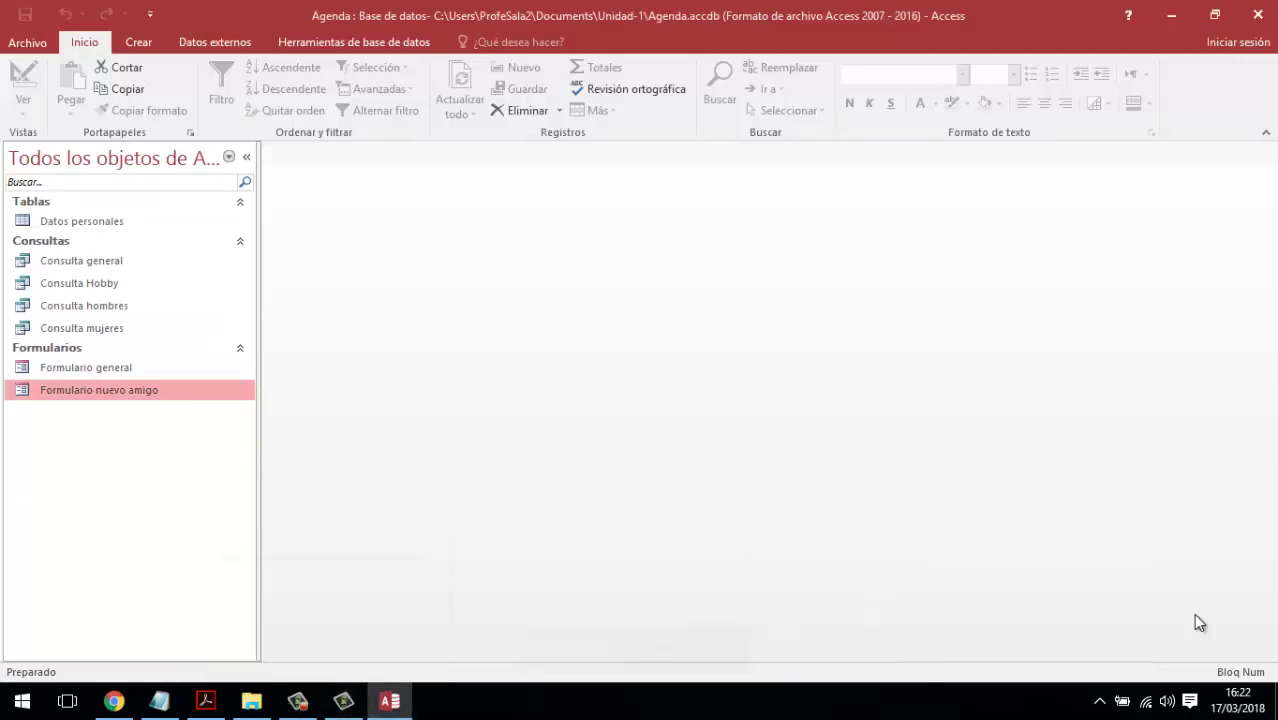
click(97, 369)
click(92, 388)
- Open Formulario general in Vista Diseño, briefly checking Form view and switching back
click(88, 370)
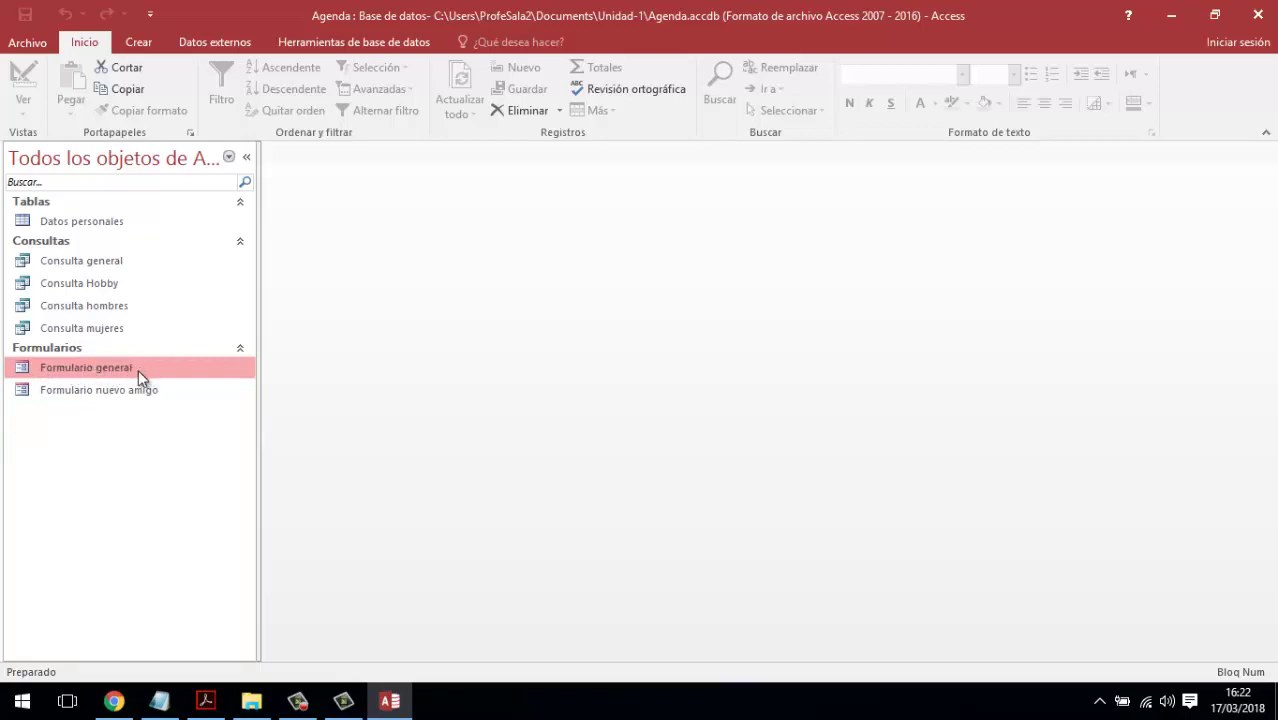
right_click(100, 371)
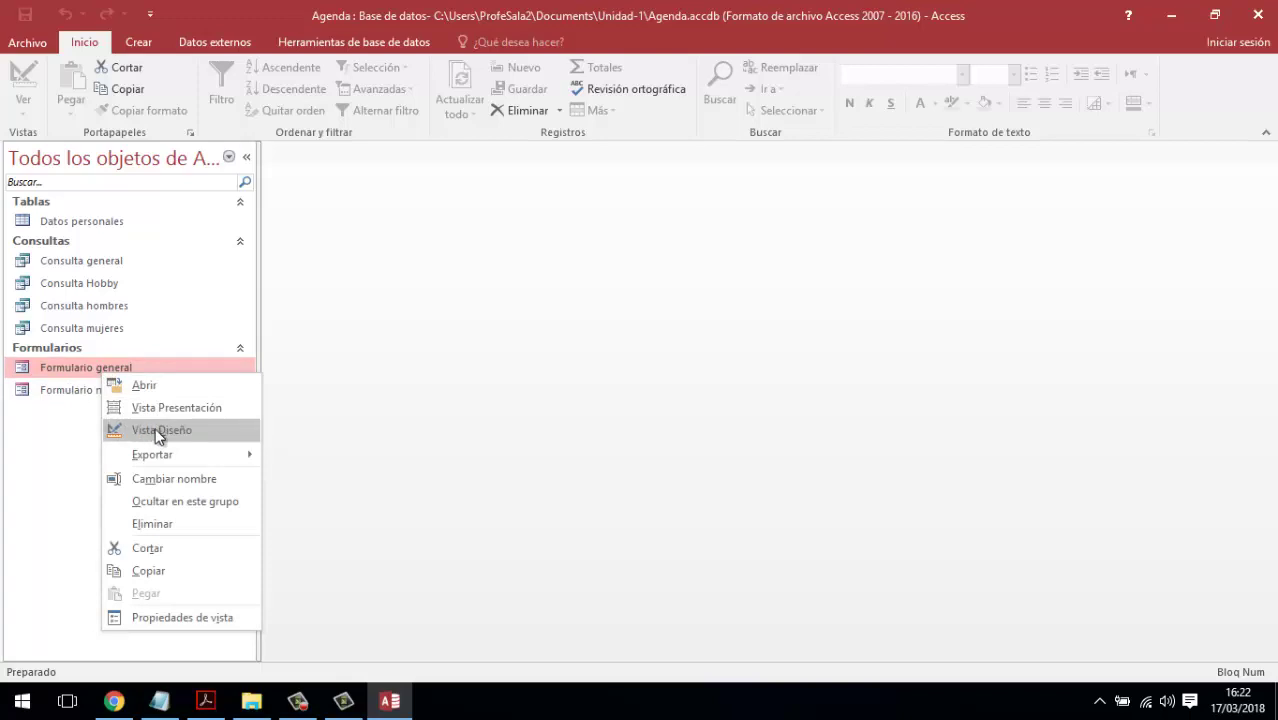
click(155, 431)
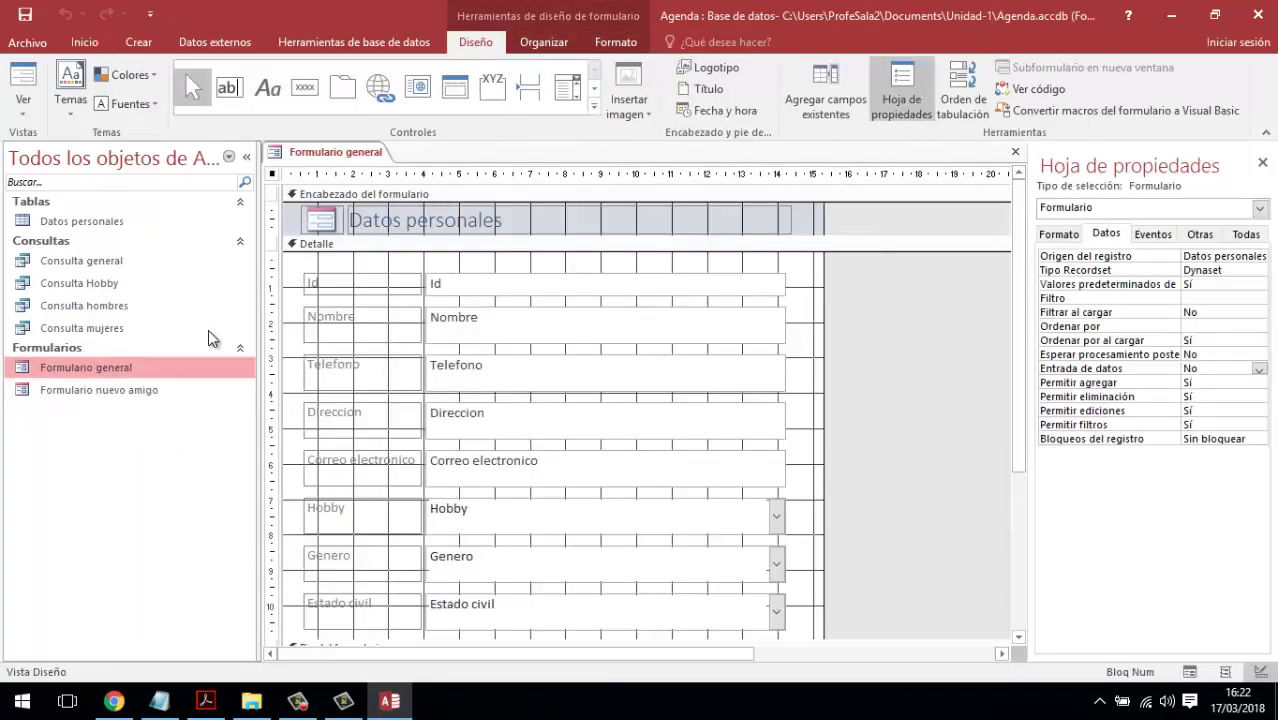
click(24, 75)
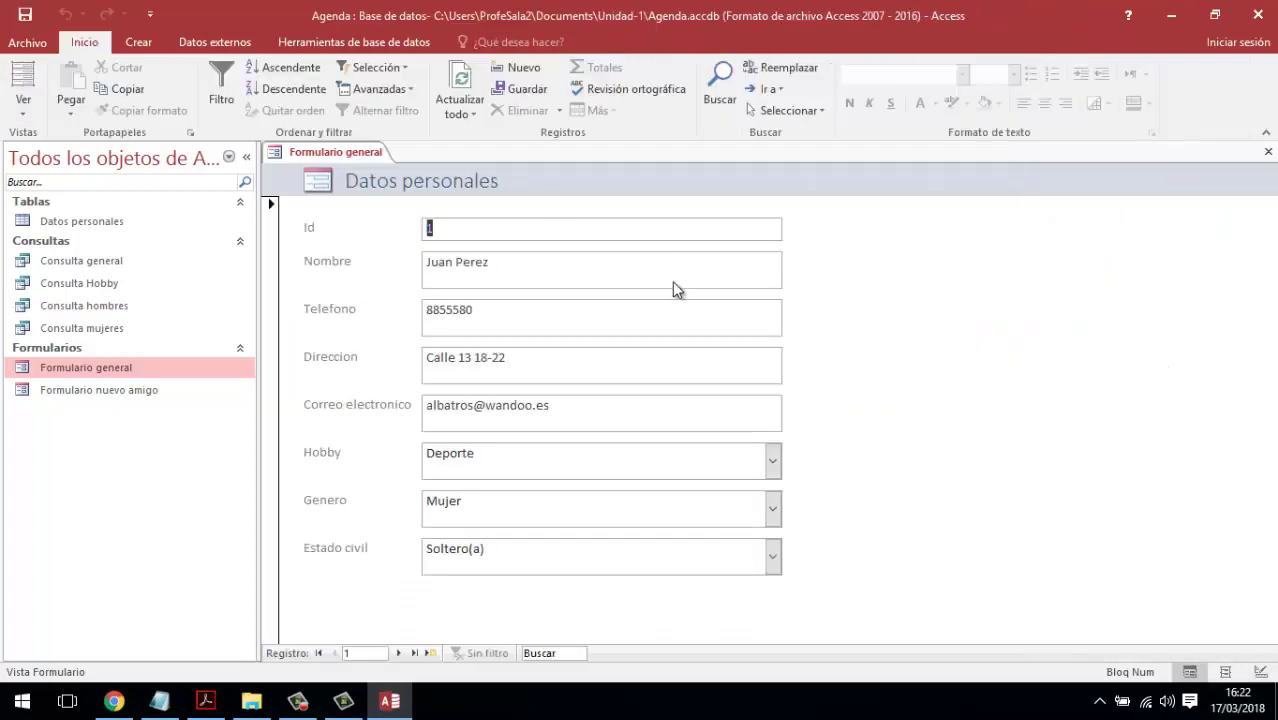
click(22, 110)
click(76, 224)
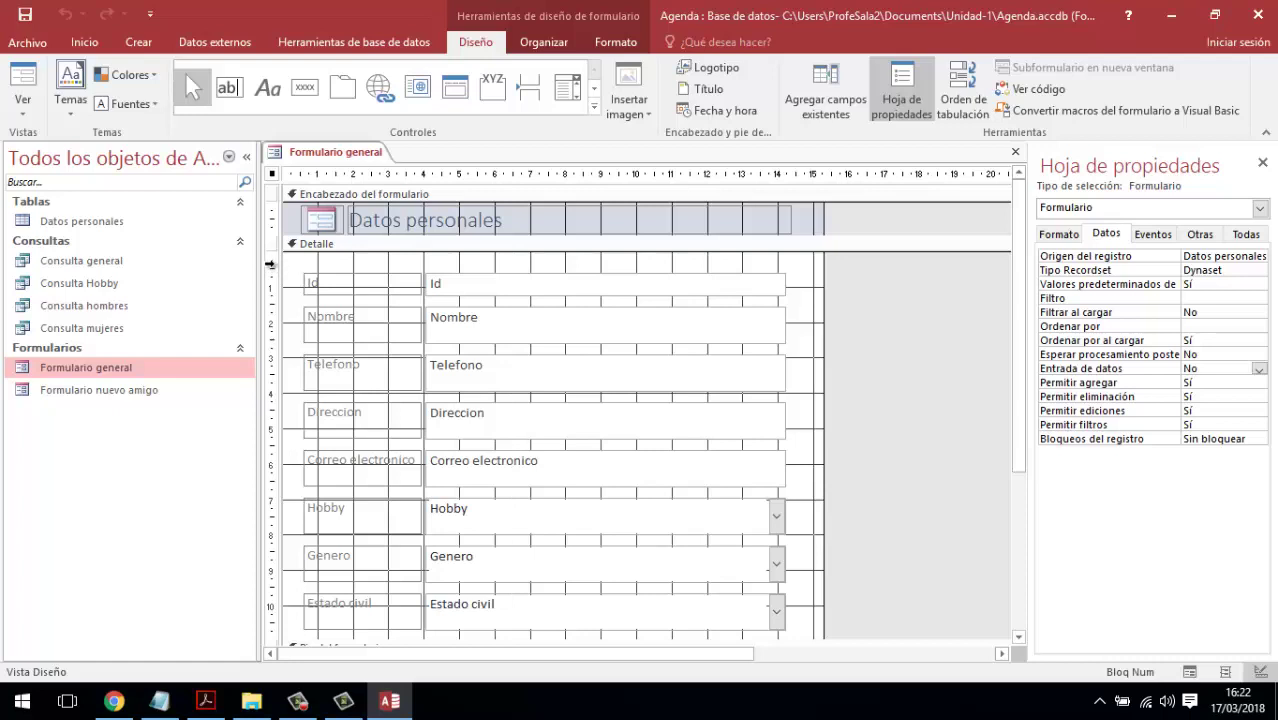
- Select all field controls, then click the empty area to show form properties
drag(272, 265, 299, 613)
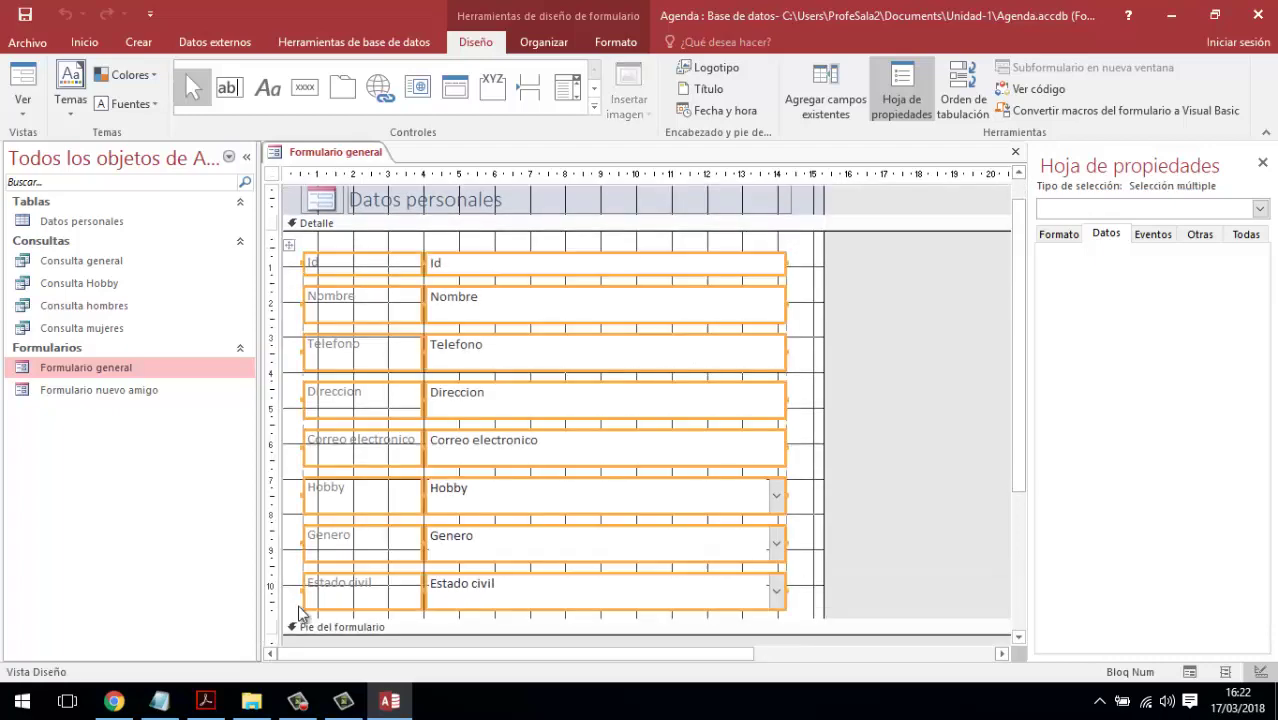
scroll(320, 495, up, 1)
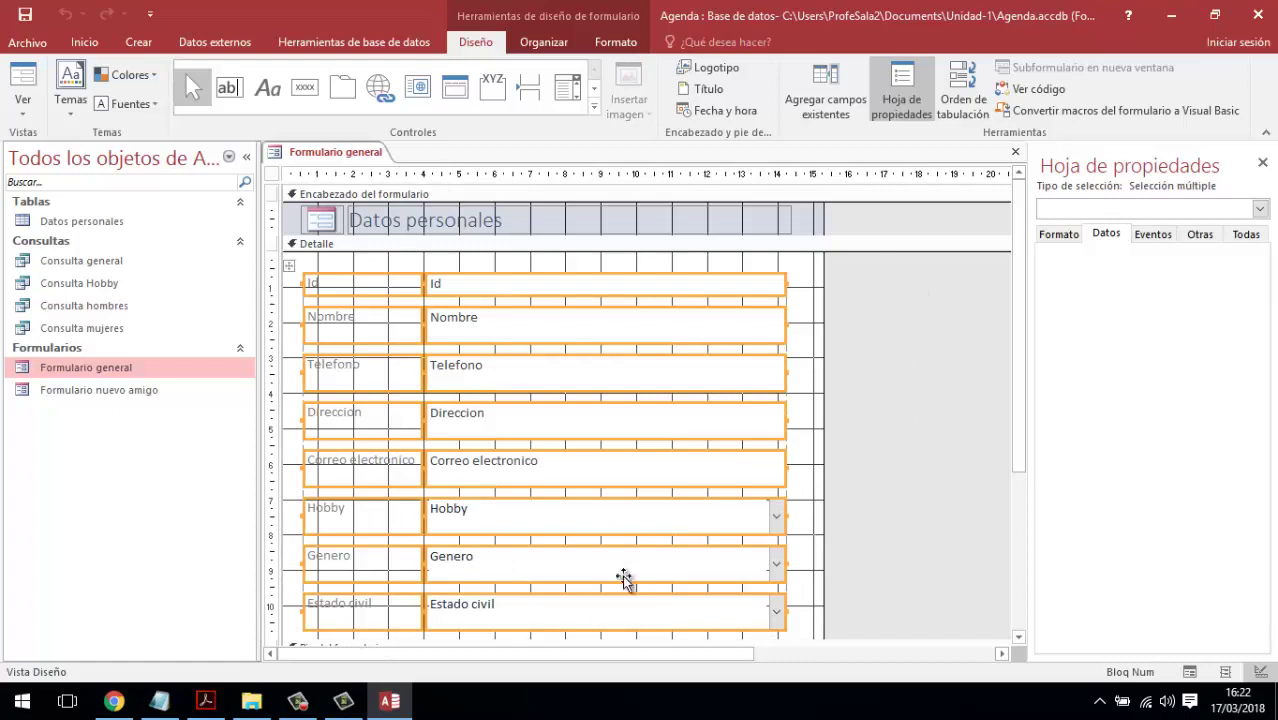
click(884, 340)
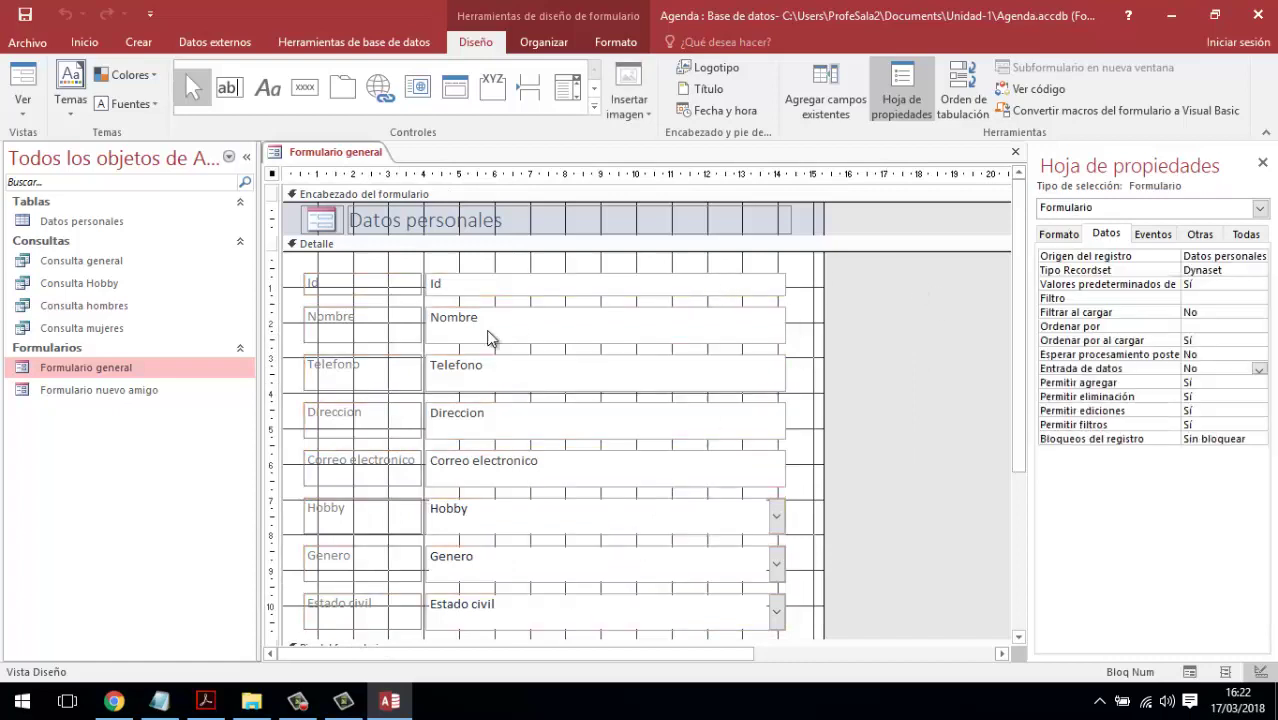
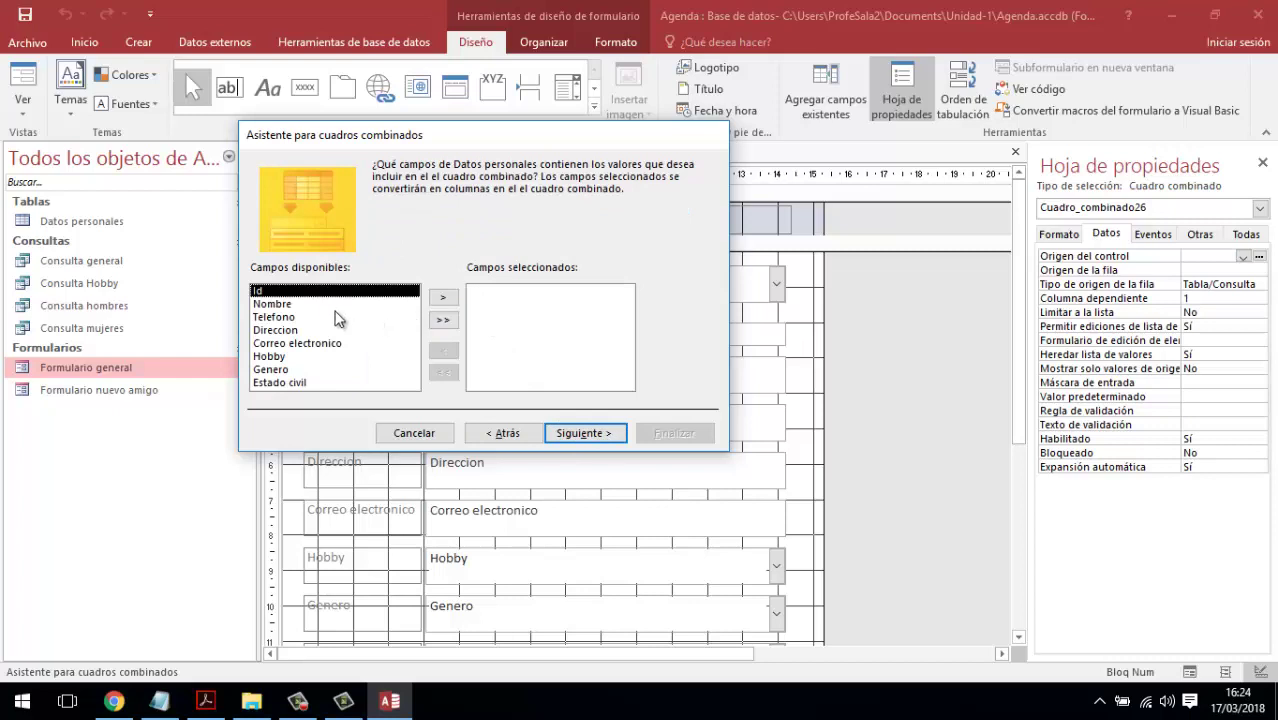
- Build a combo box listing the Nombre field, labelled 'Buscar amigo'
click(275, 305)
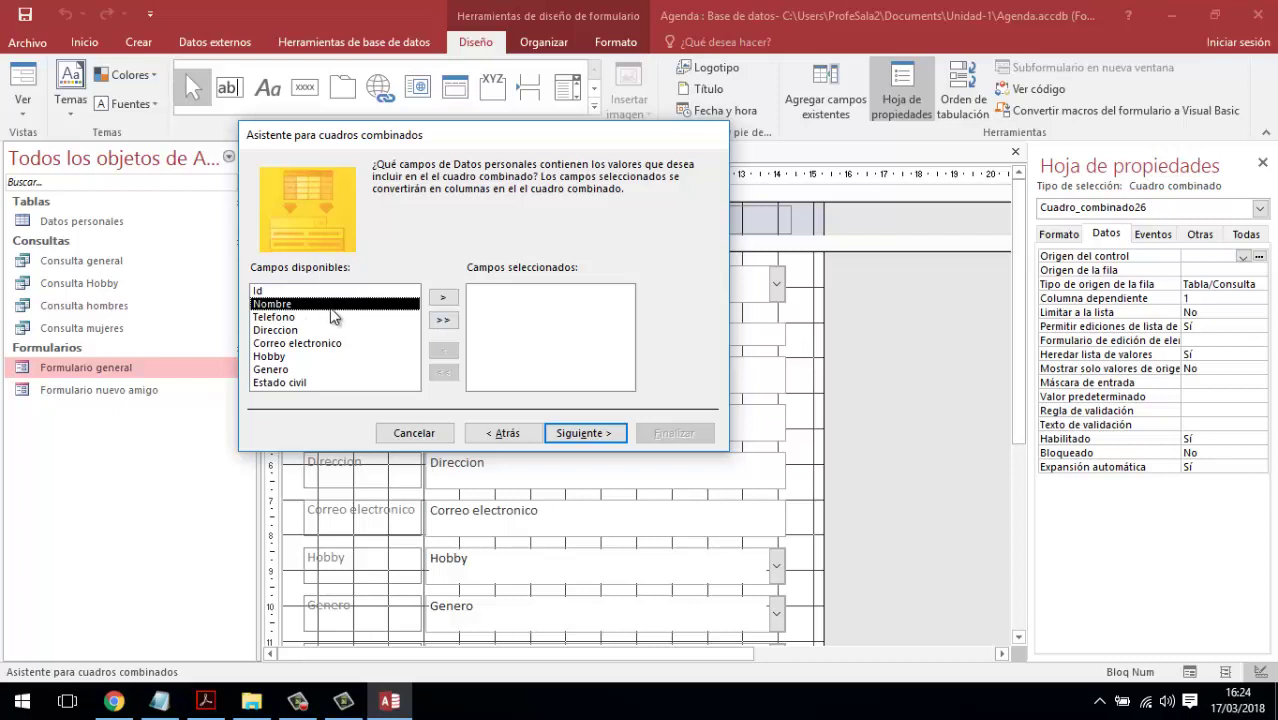
click(446, 299)
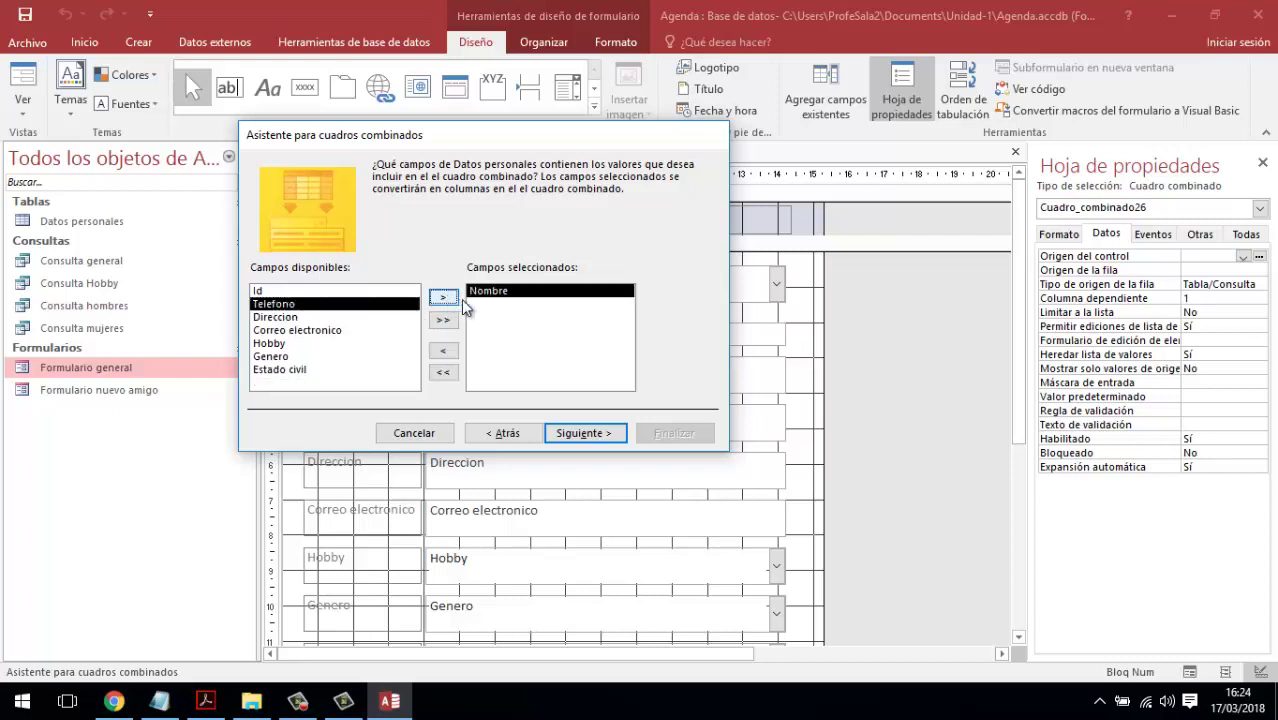
click(582, 433)
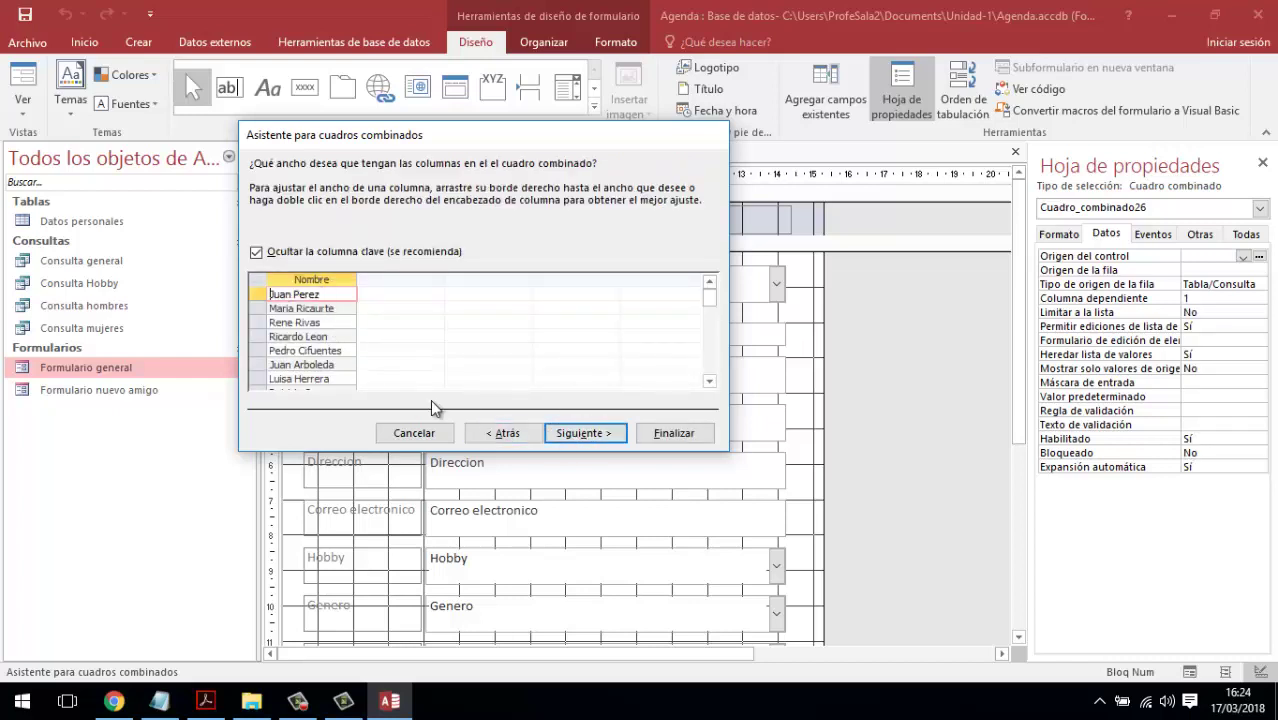
click(579, 434)
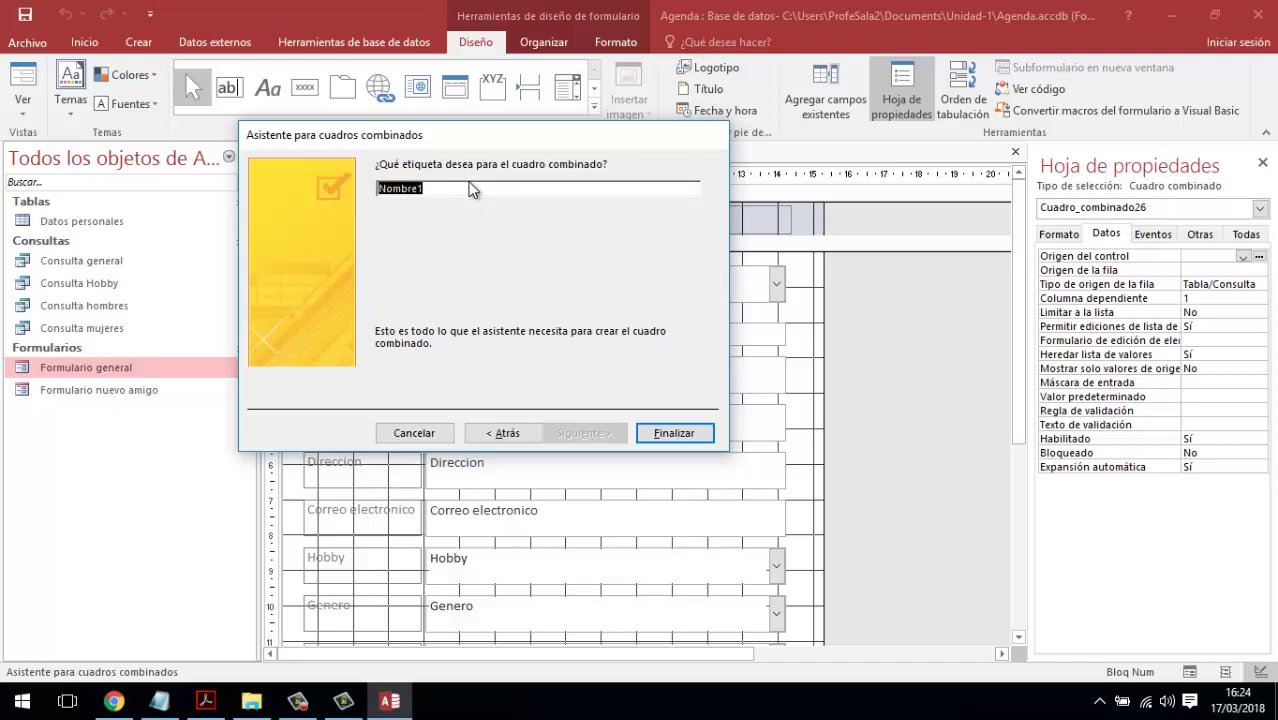
text(Bu)
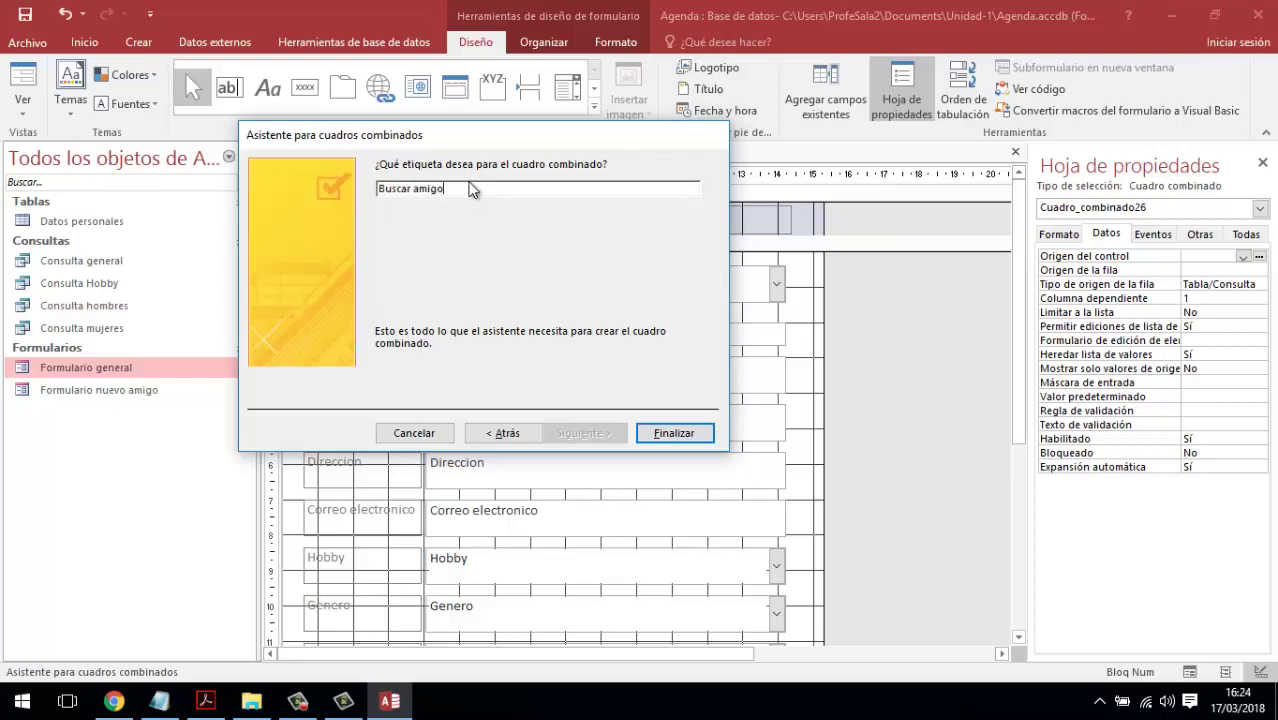
text(scar amigo)
click(683, 433)
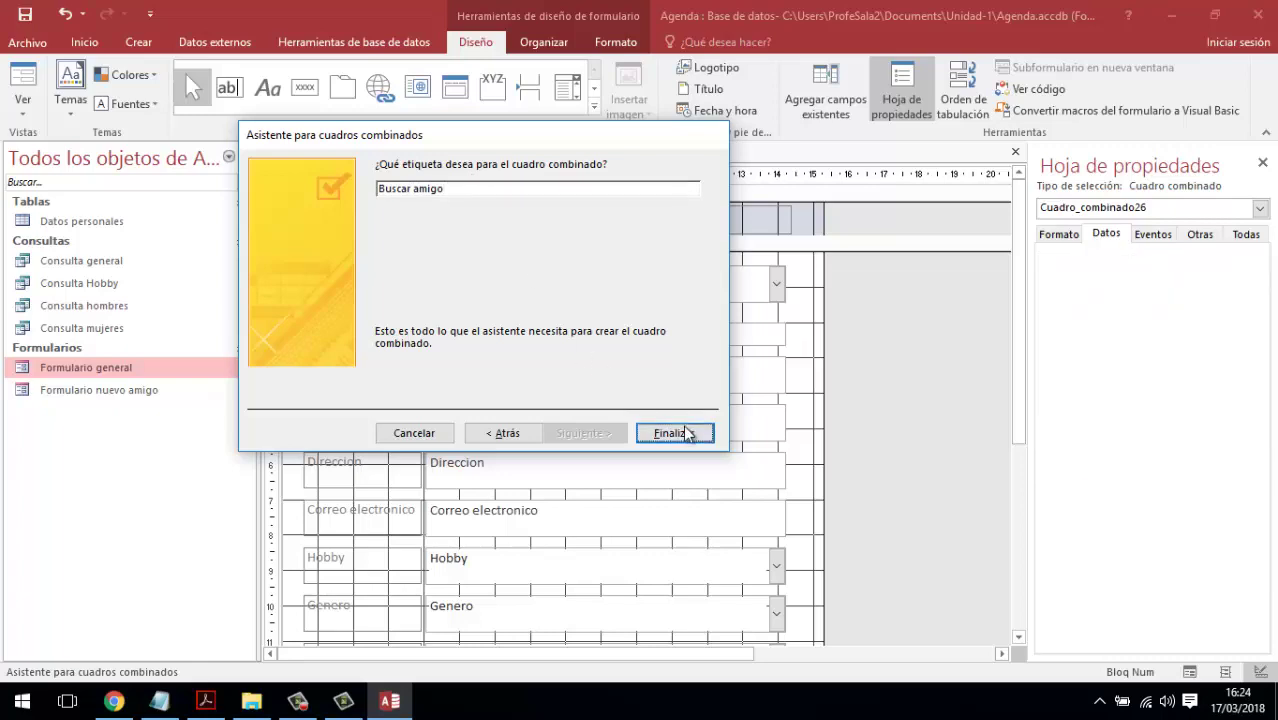
click(436, 276)
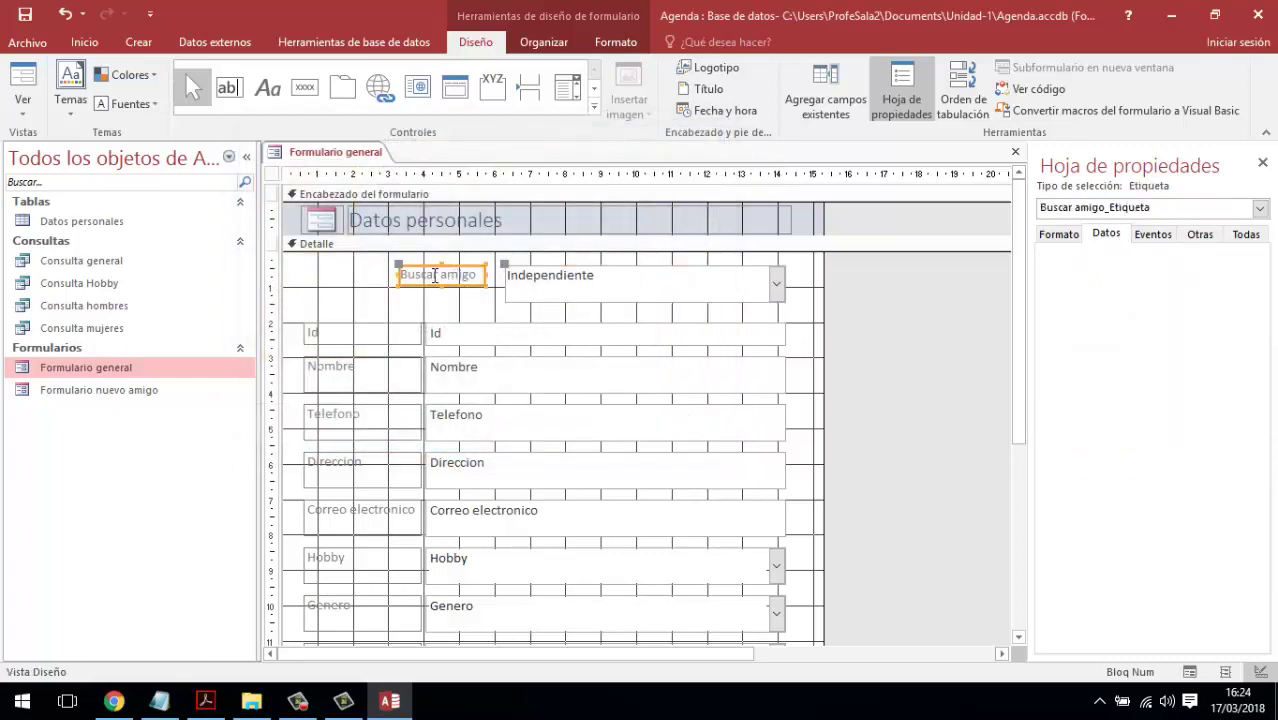
- Widen and heighten the Buscar amigo label and widen its combo box to the left
click(574, 290)
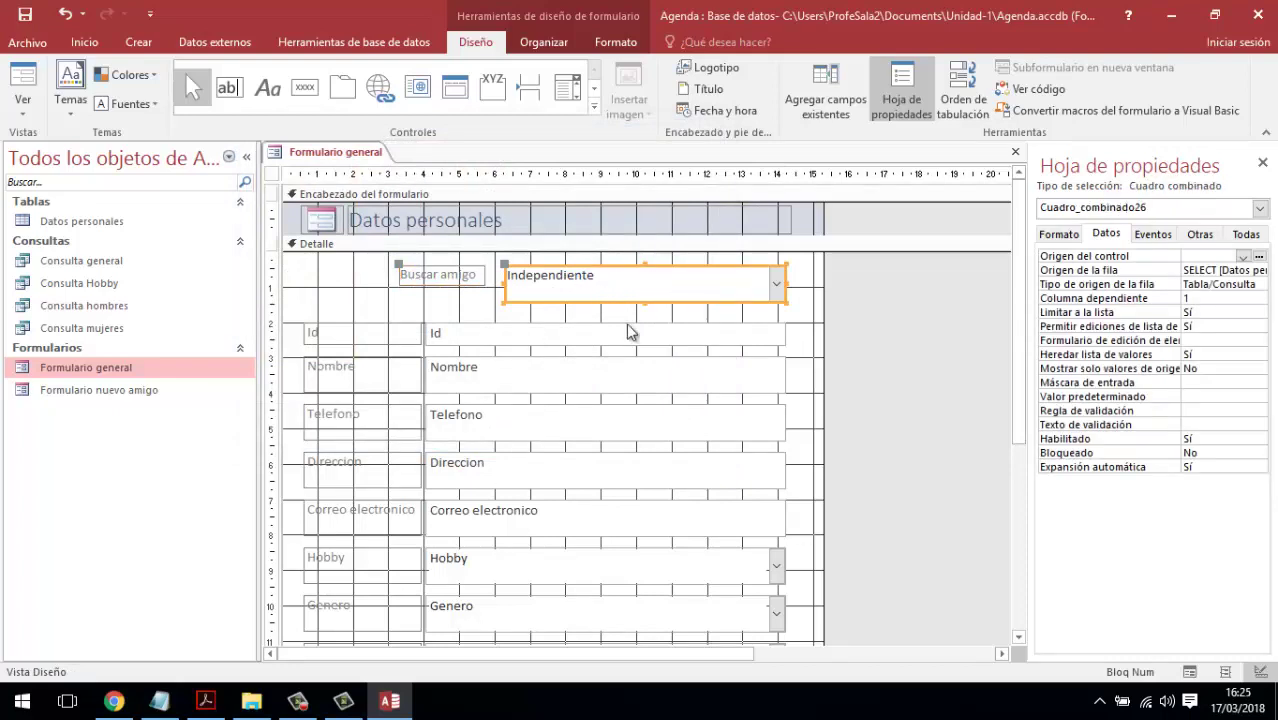
drag(478, 302, 330, 275)
click(472, 277)
drag(408, 287, 408, 302)
click(515, 287)
drag(503, 287, 493, 287)
click(805, 318)
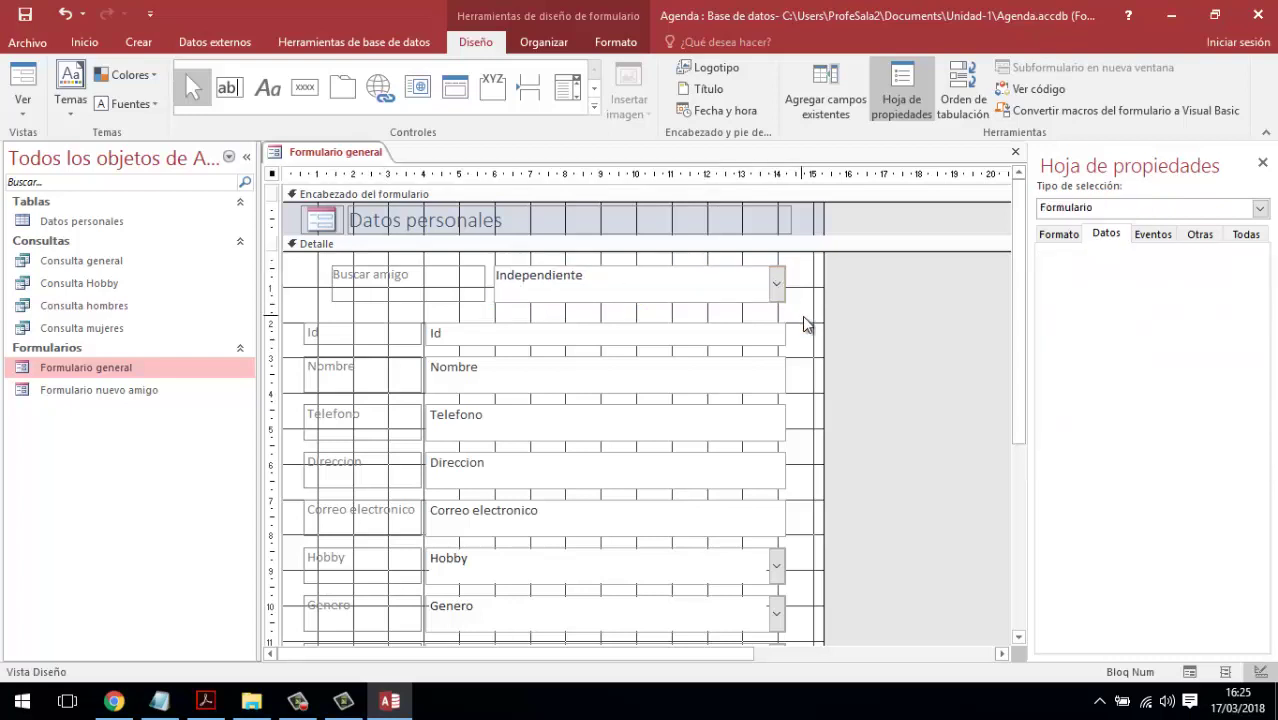
click(687, 292)
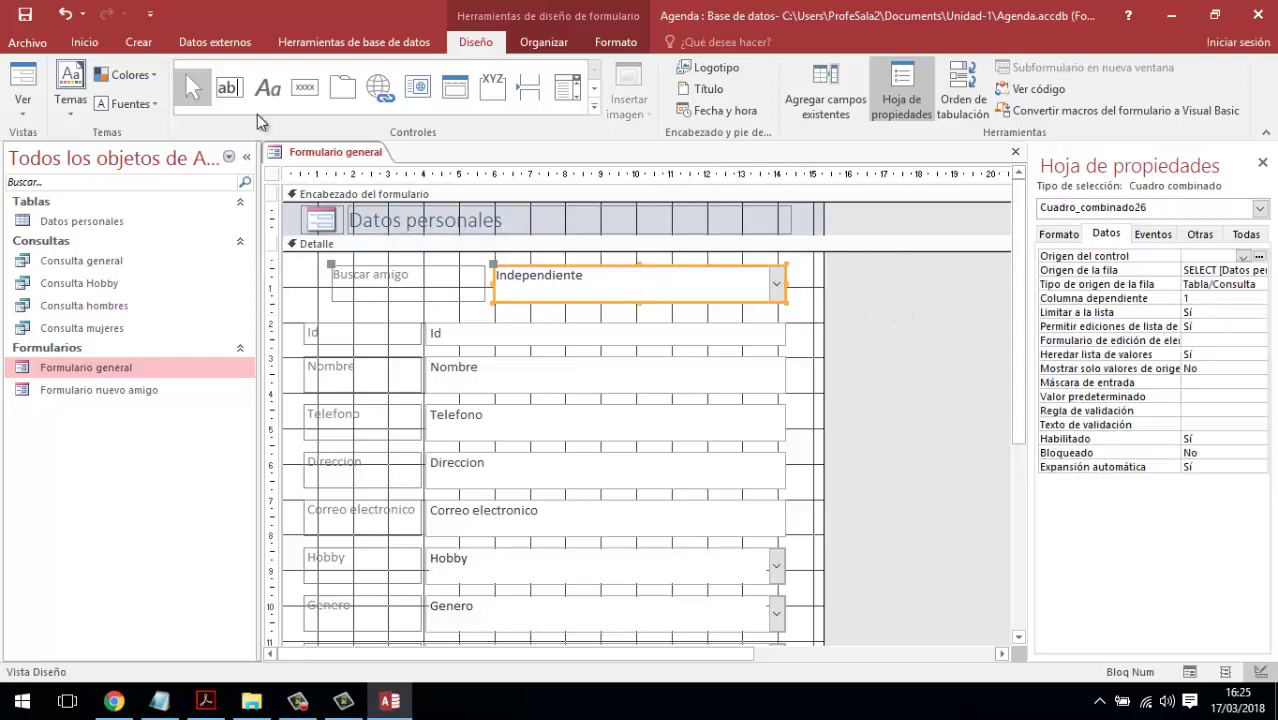
- Set the combo box text to font size 16, keeping the current font
click(84, 42)
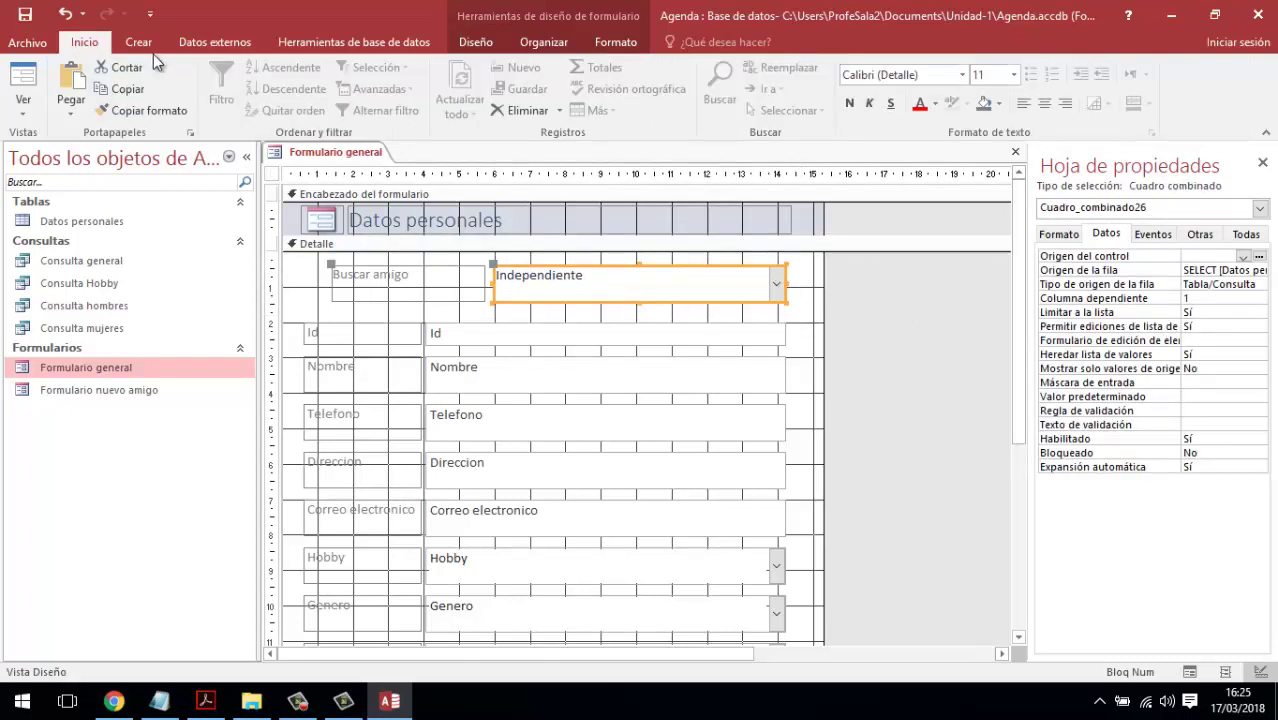
click(1013, 74)
click(997, 203)
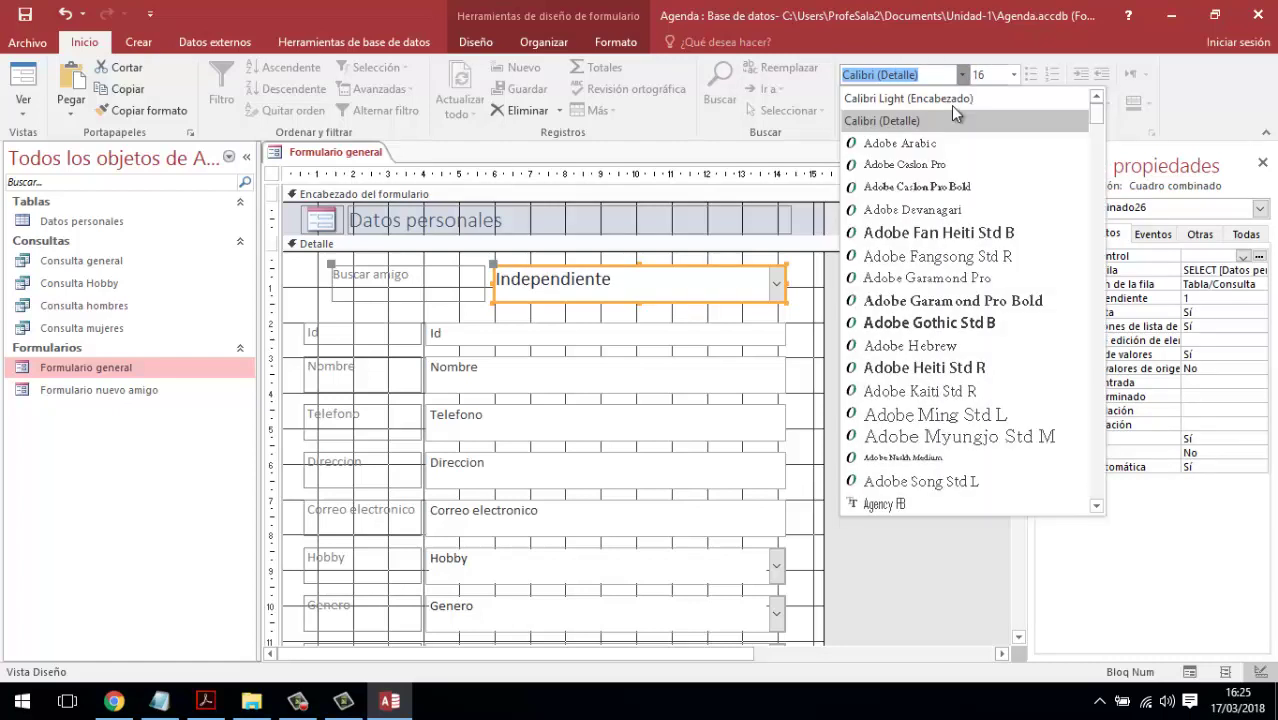
click(962, 74)
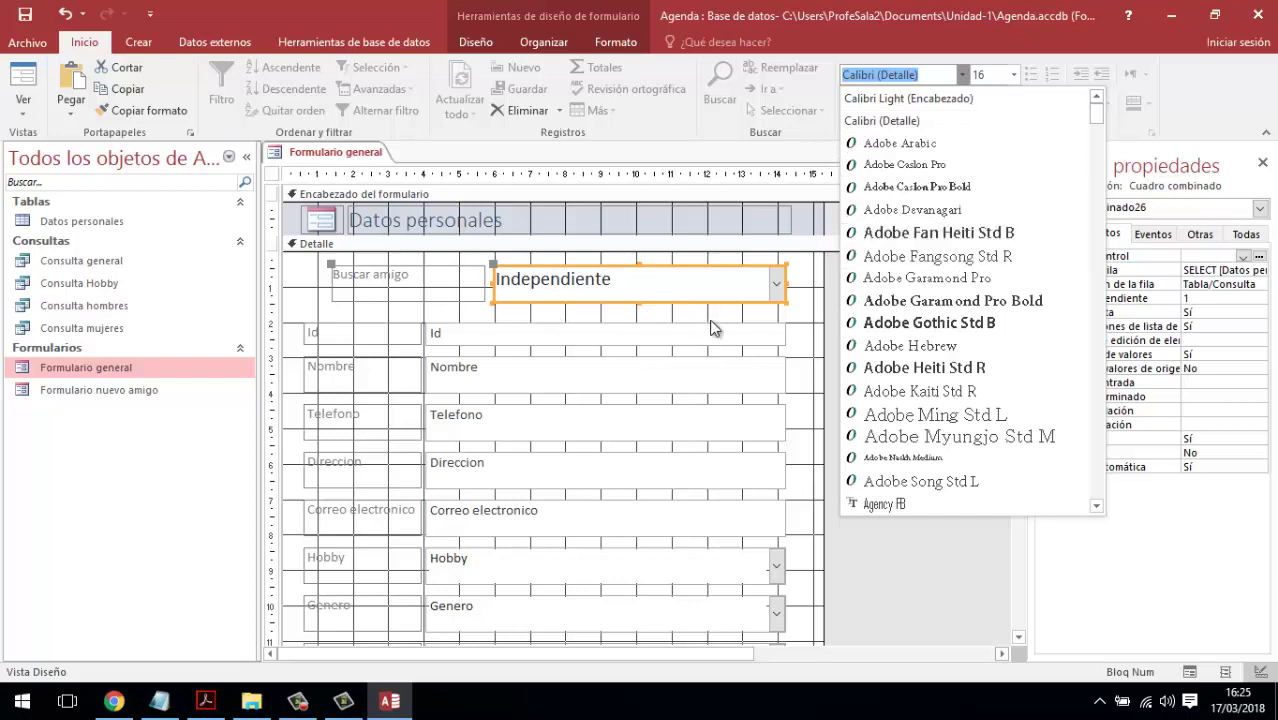
click(798, 312)
click(388, 293)
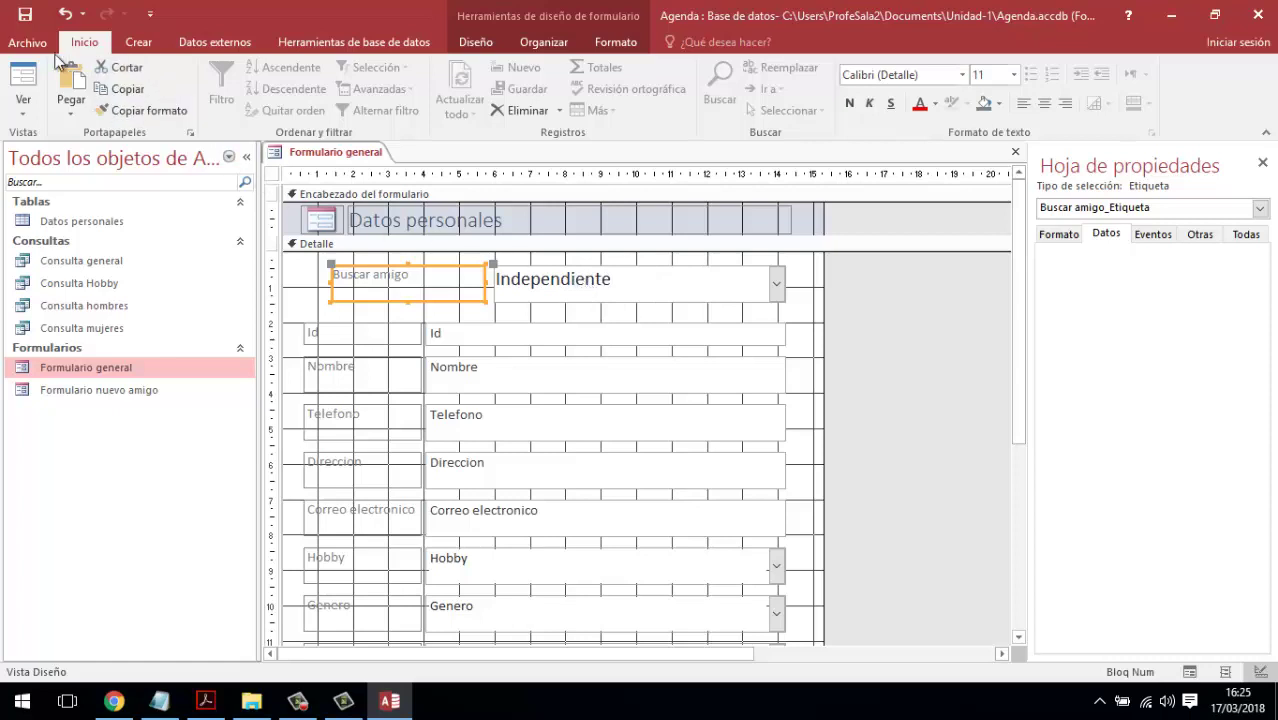
click(35, 100)
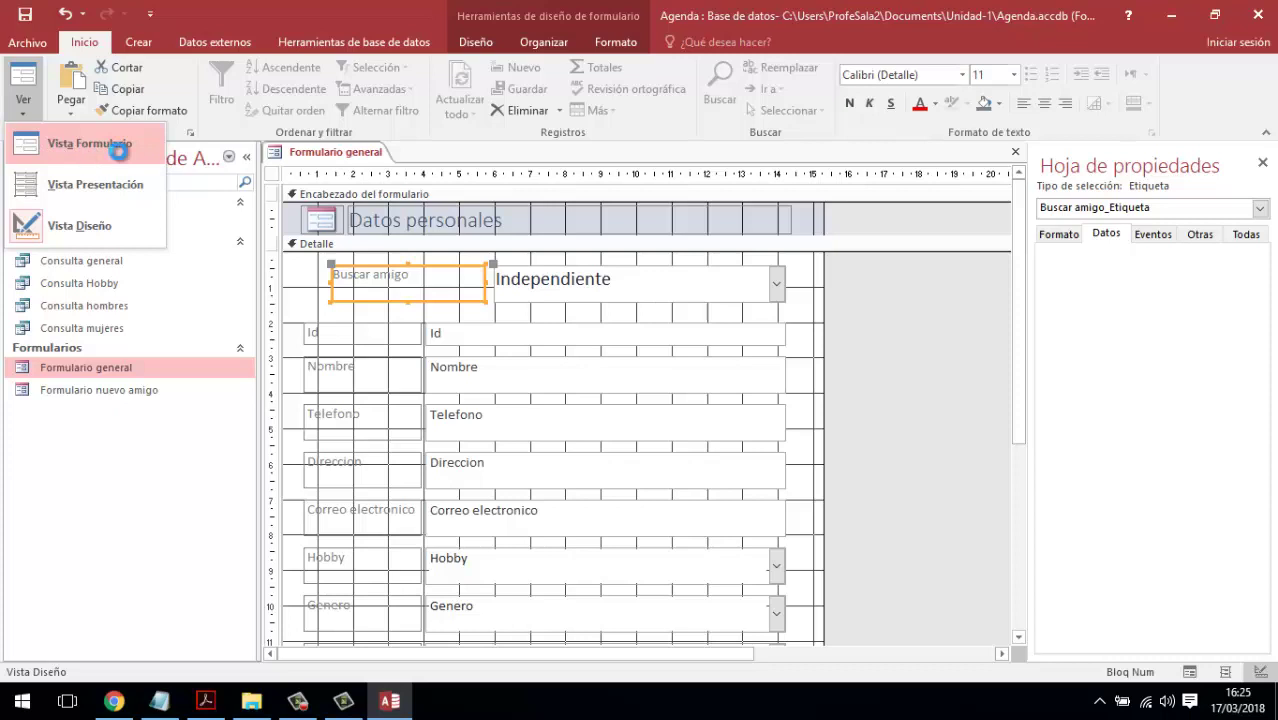
- In Form view, use Buscar amigo to jump between several friends' records, then clear it
click(118, 148)
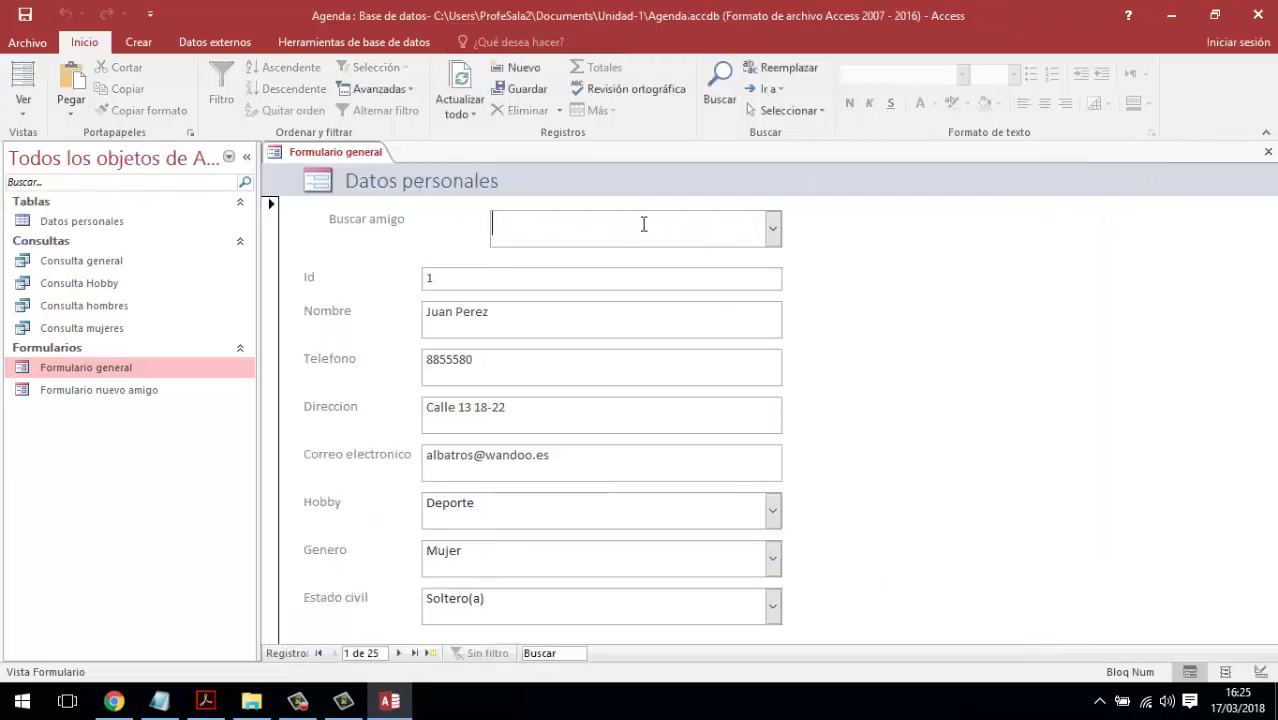
text(ñl)
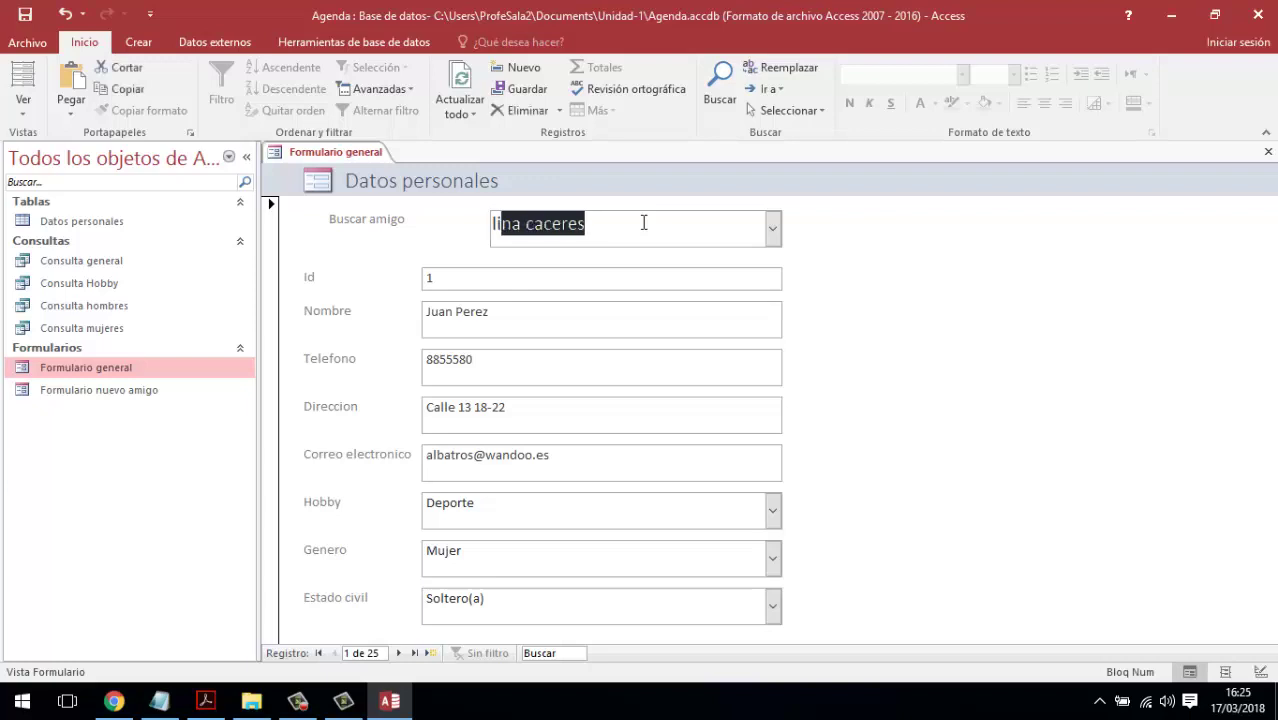
key(Return)
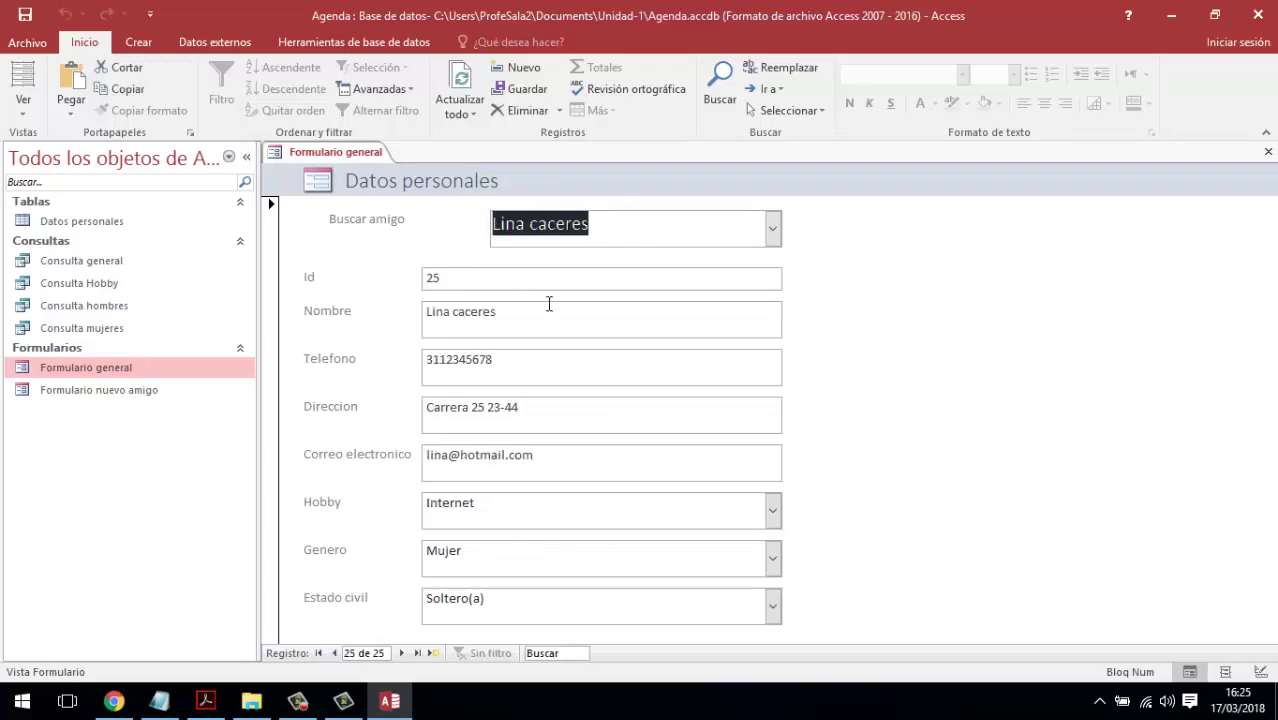
click(770, 227)
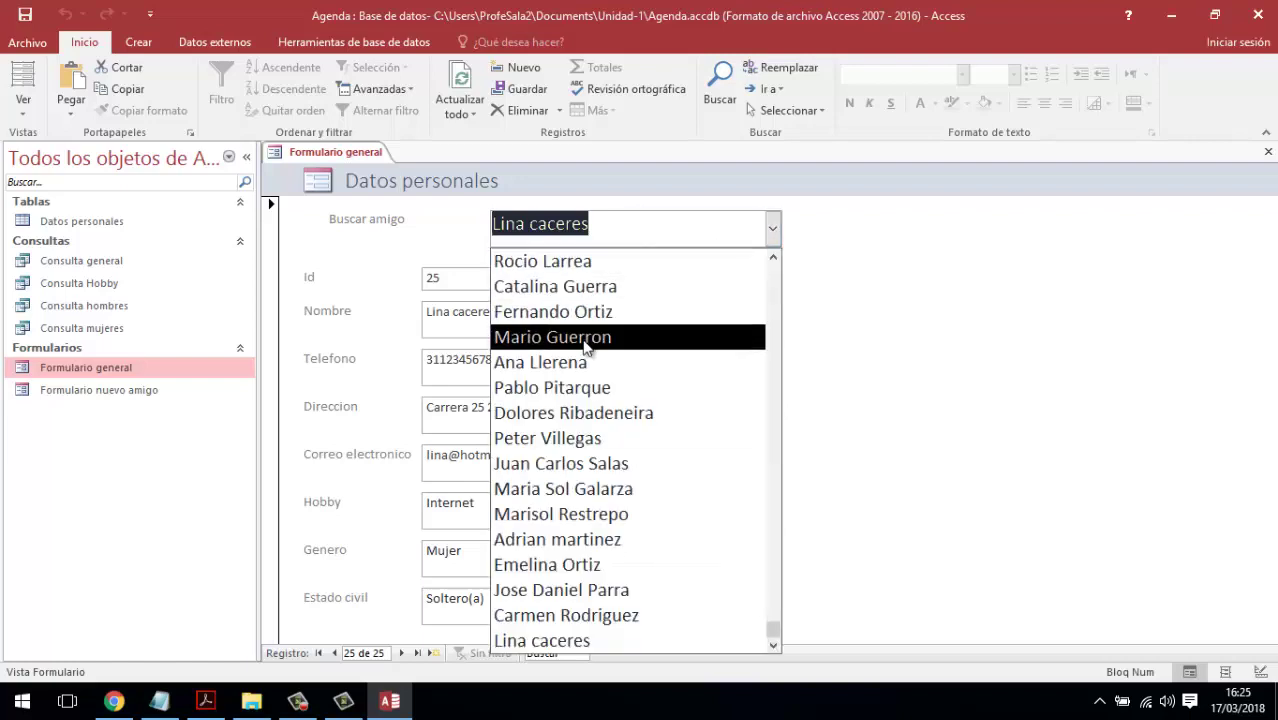
click(586, 337)
click(773, 229)
click(580, 463)
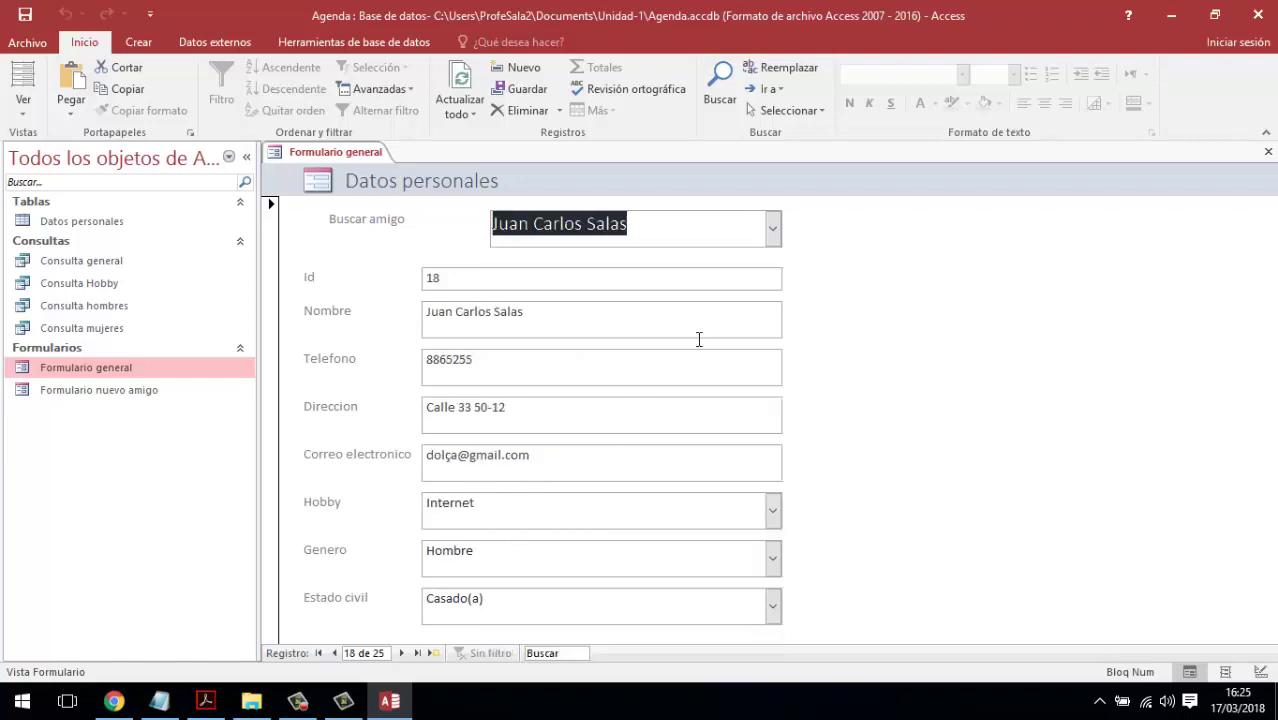
click(770, 227)
click(659, 533)
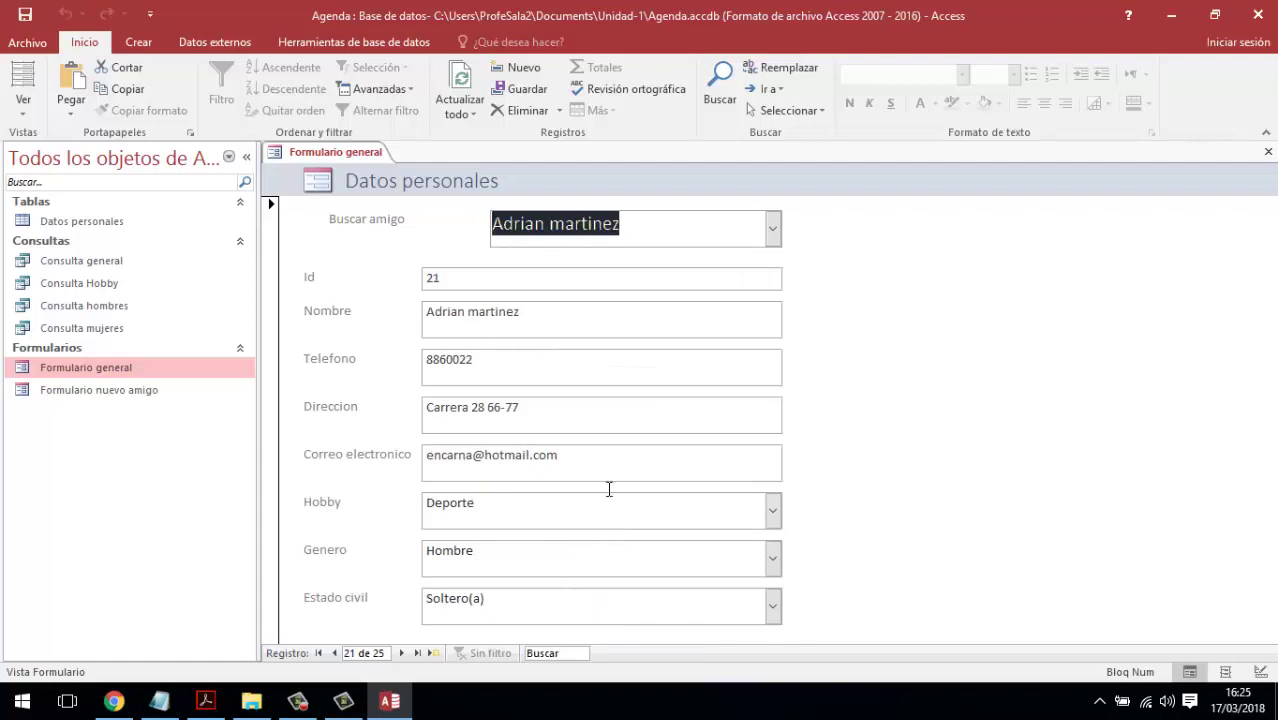
drag(673, 223, 466, 228)
key(BackSpace)
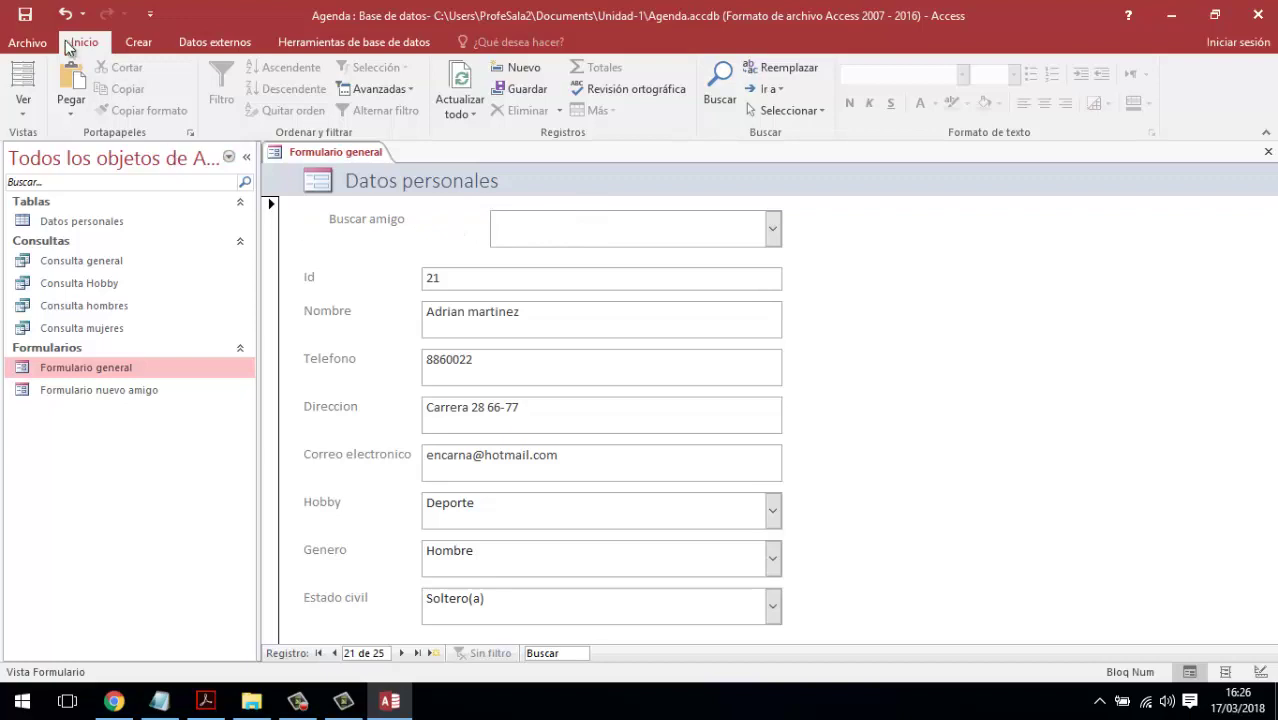
- Save Formulario general and close it
click(29, 17)
click(297, 701)
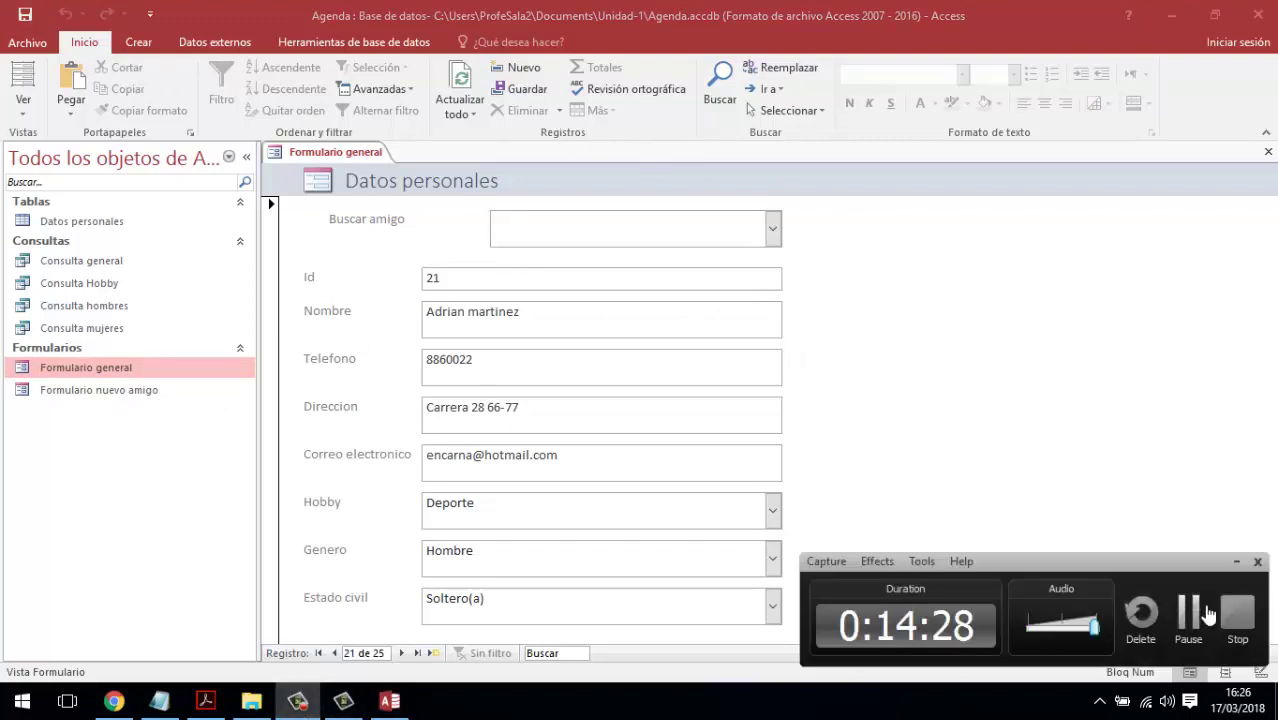
click(1207, 612)
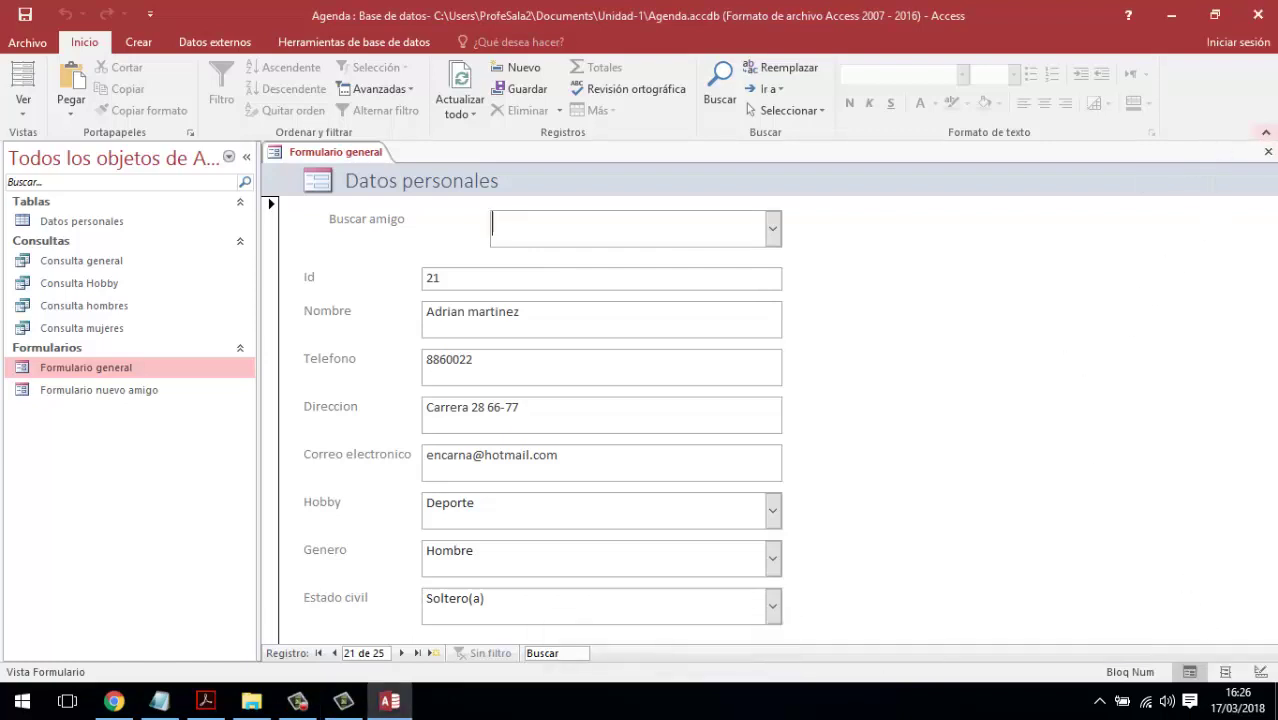
click(1268, 151)
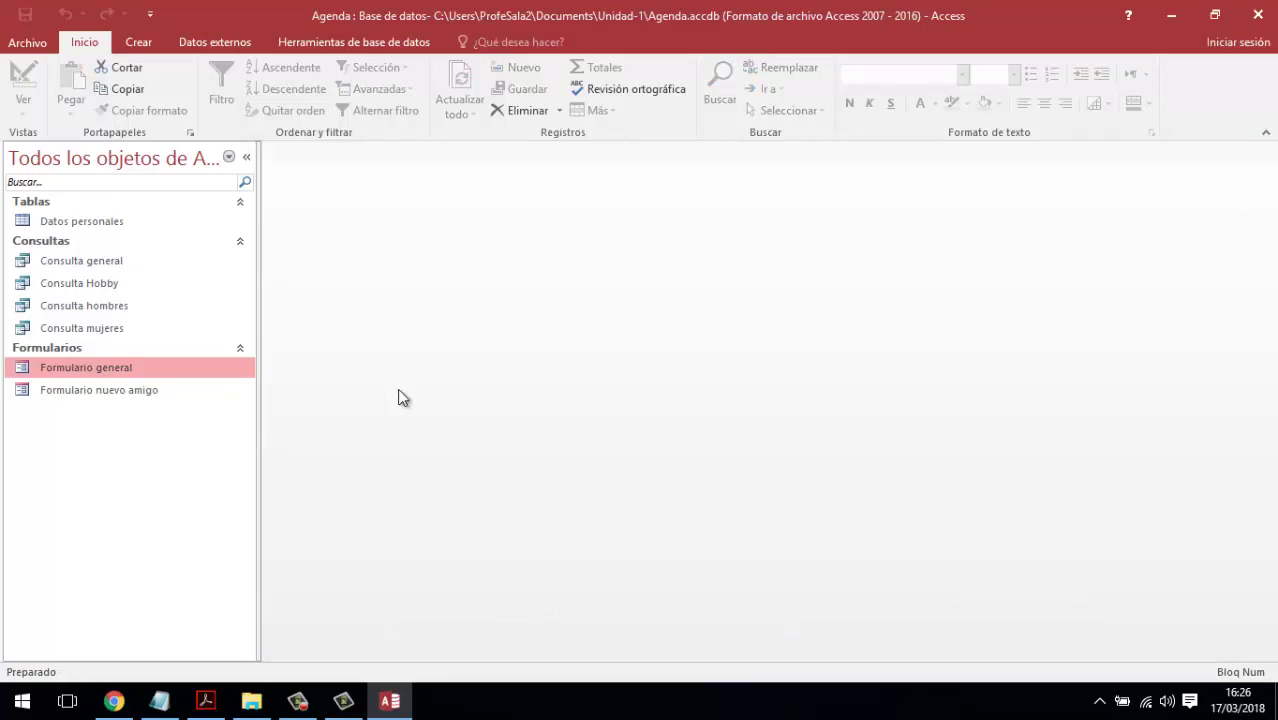
- With the Datos personales table selected, launch the Report Wizard from Crear
click(128, 391)
click(128, 370)
click(138, 42)
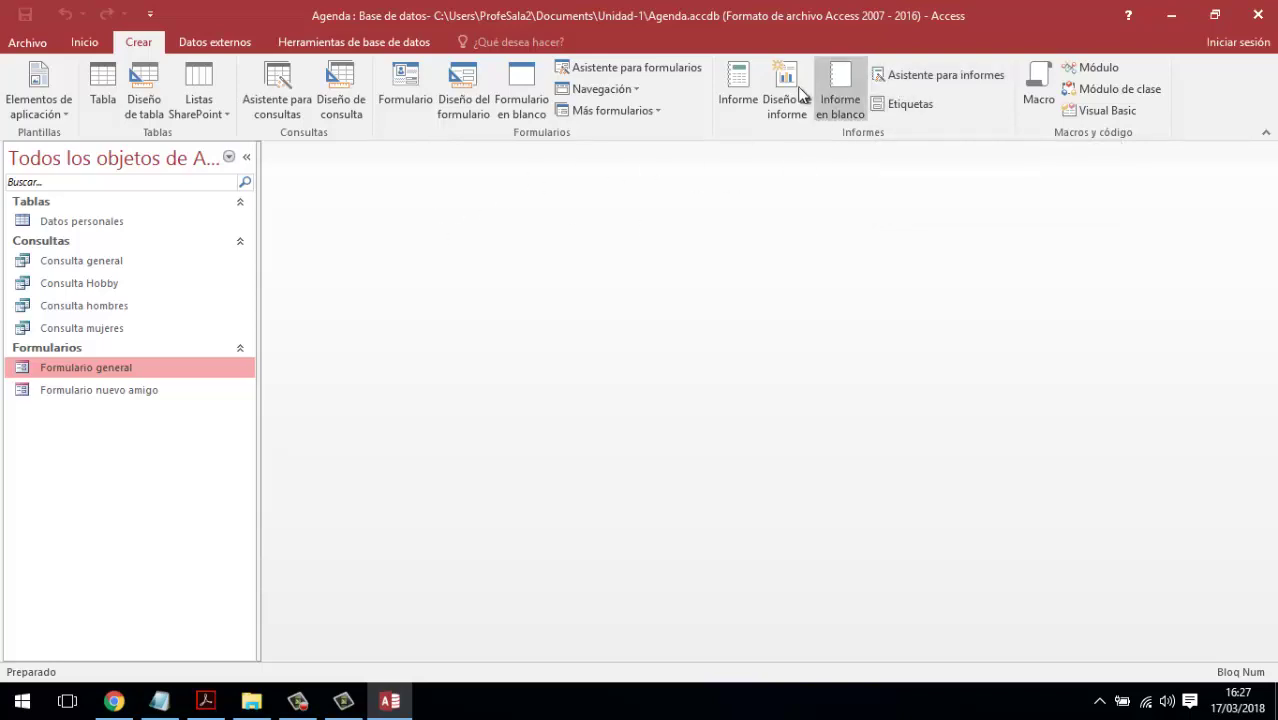
click(115, 224)
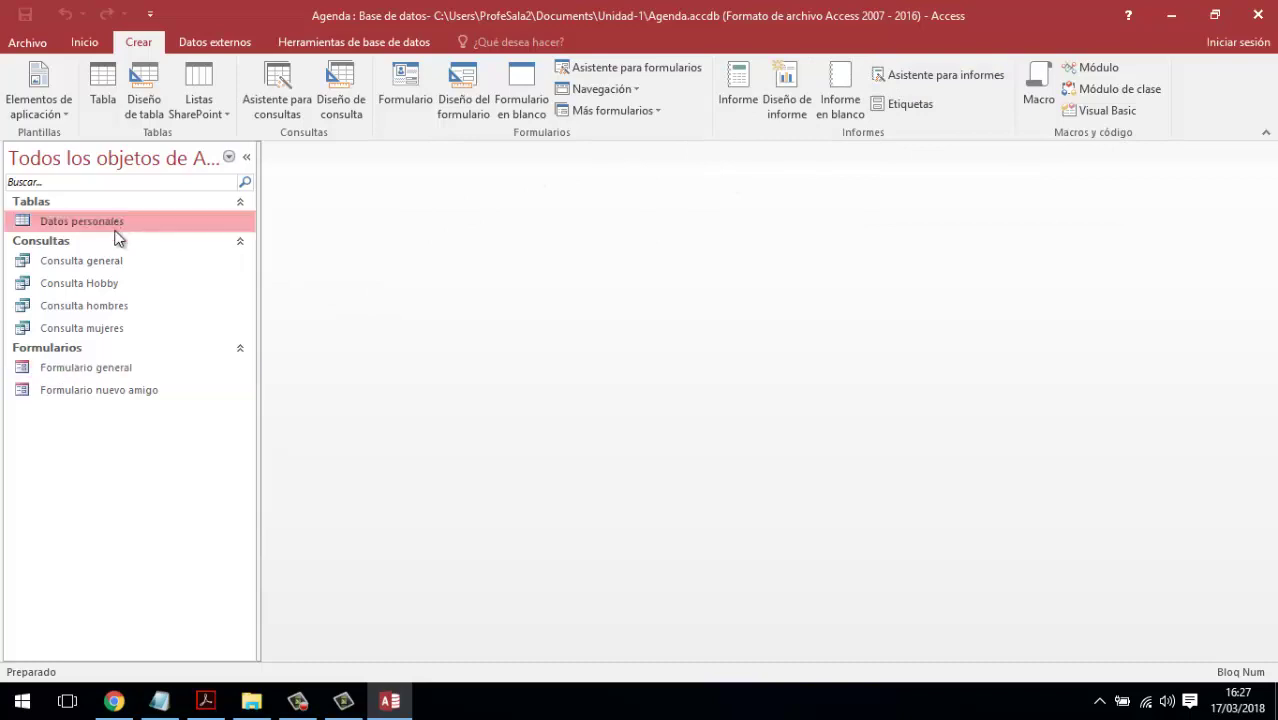
click(112, 262)
click(108, 224)
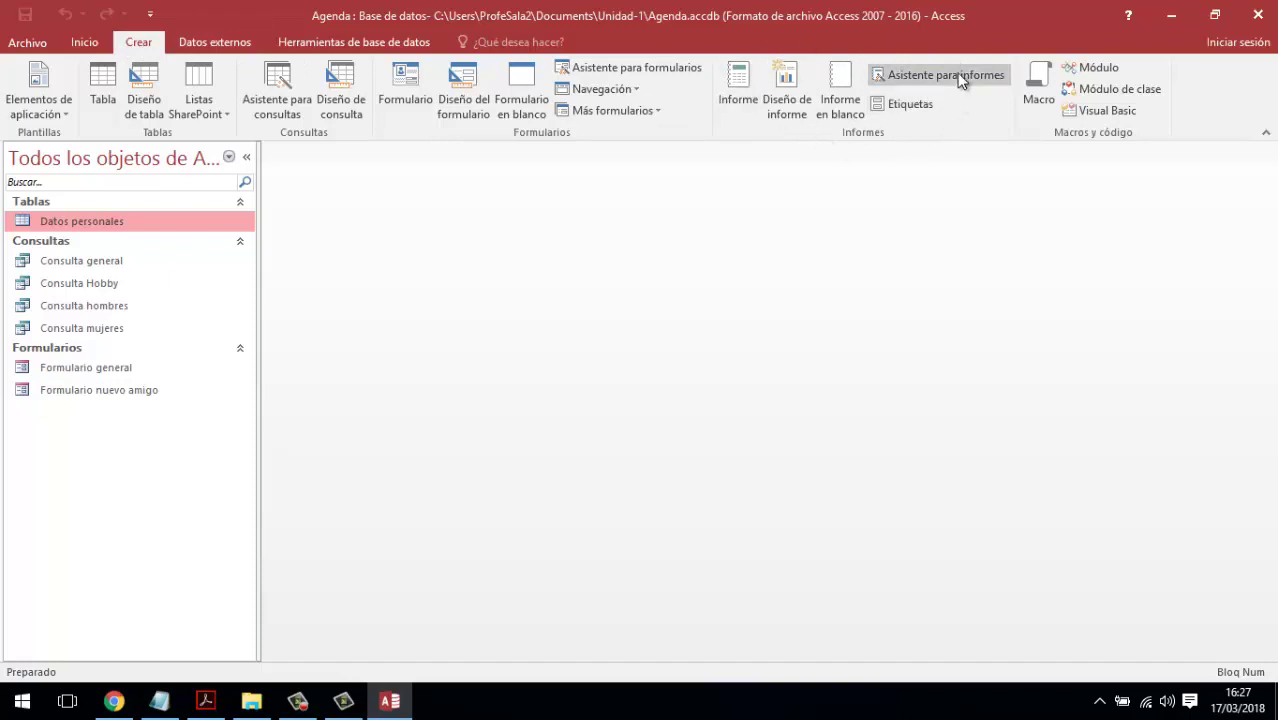
click(911, 75)
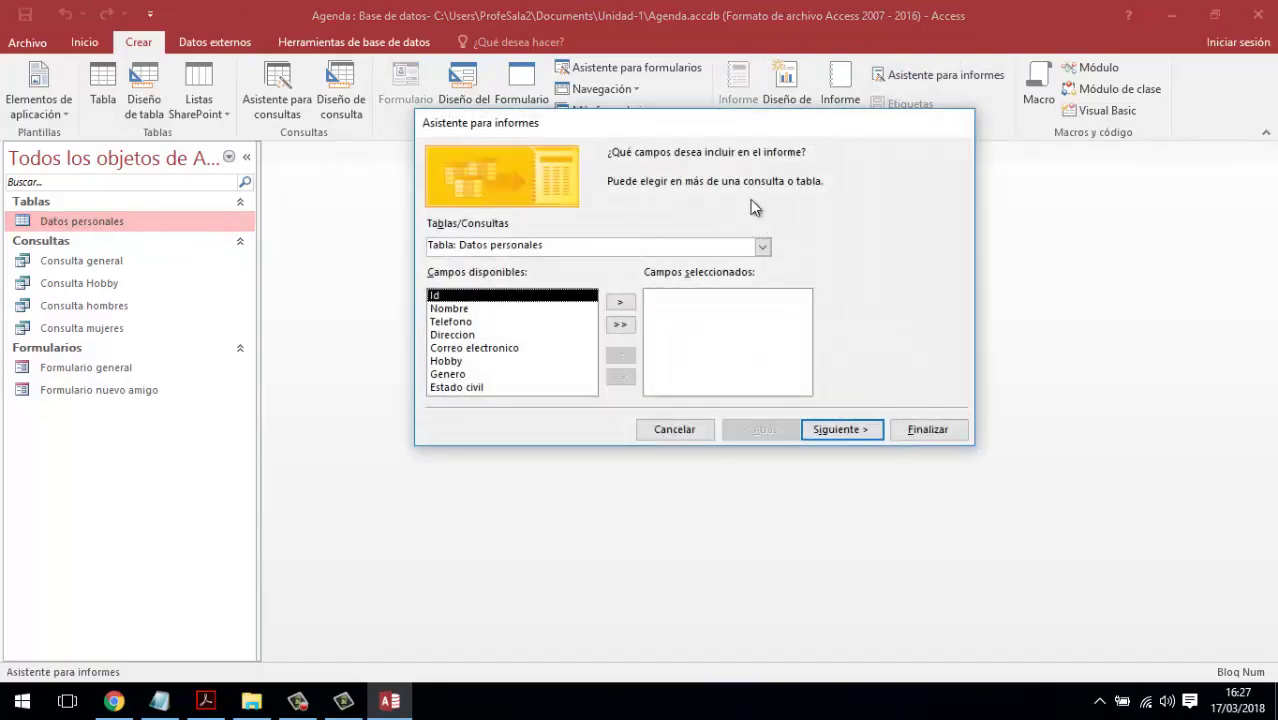
- Use Consulta general as the source and add Nombre, Telefono and Correo electronico
click(763, 246)
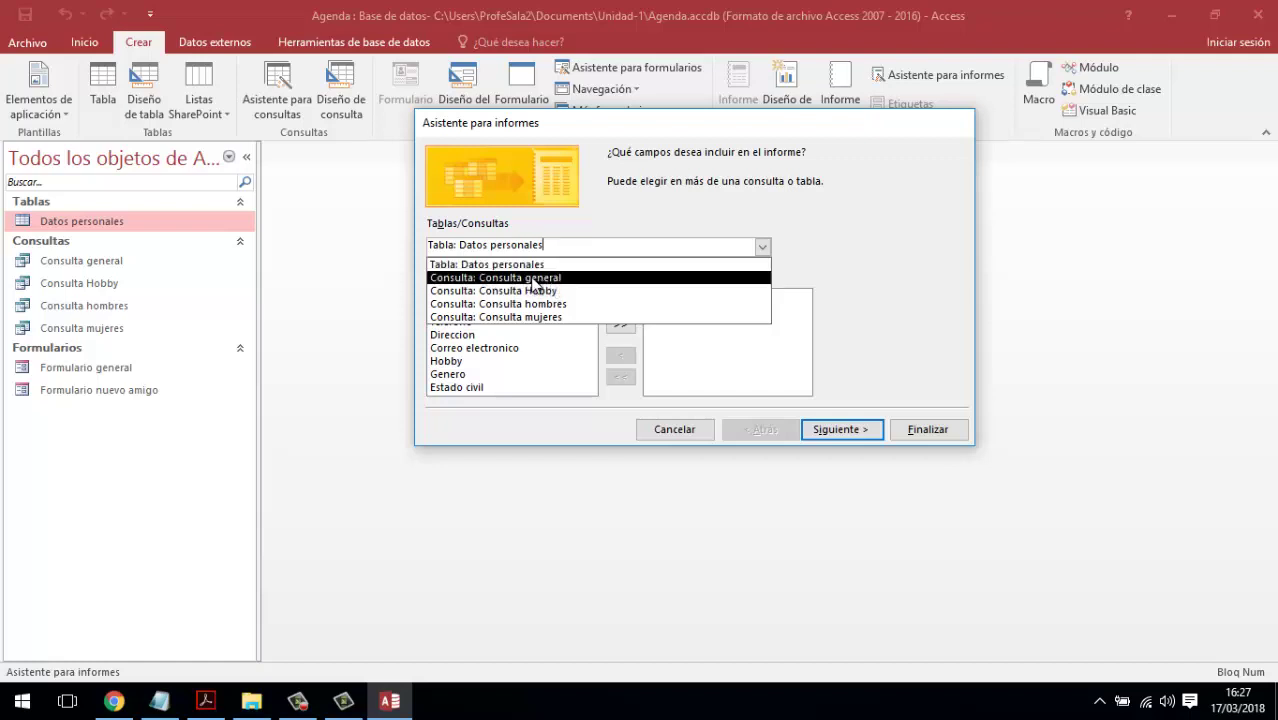
click(526, 278)
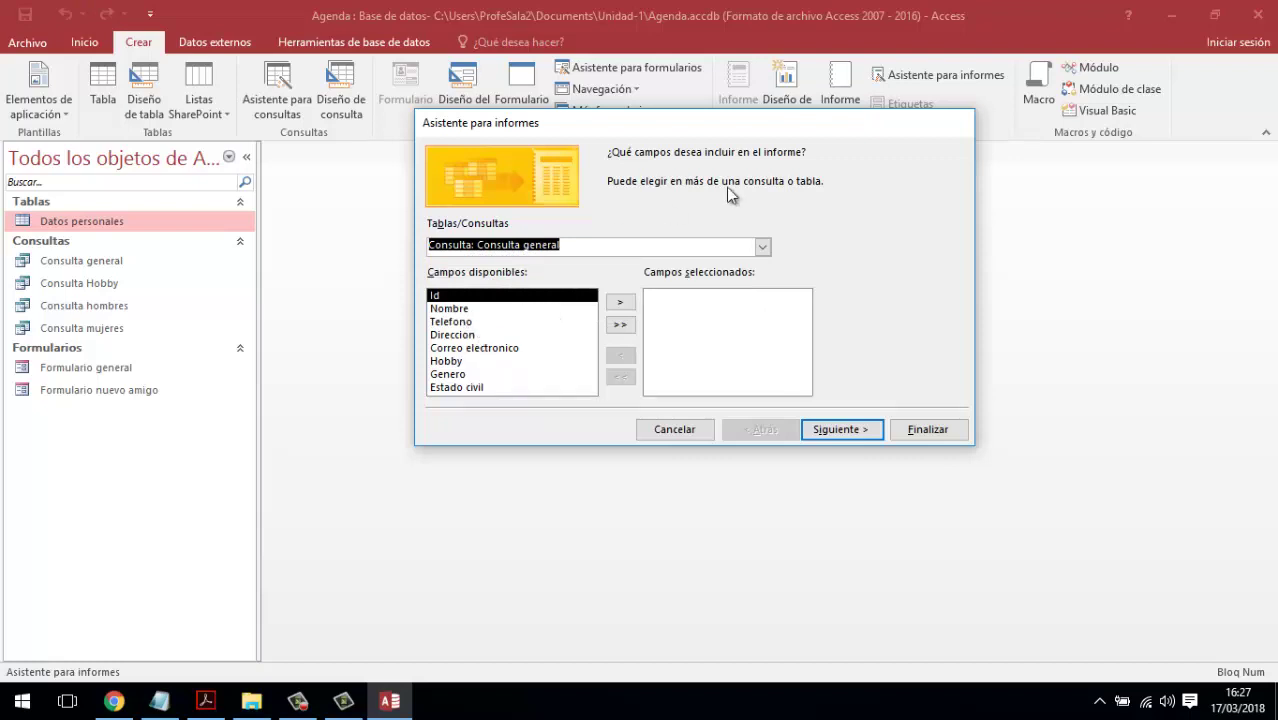
click(466, 312)
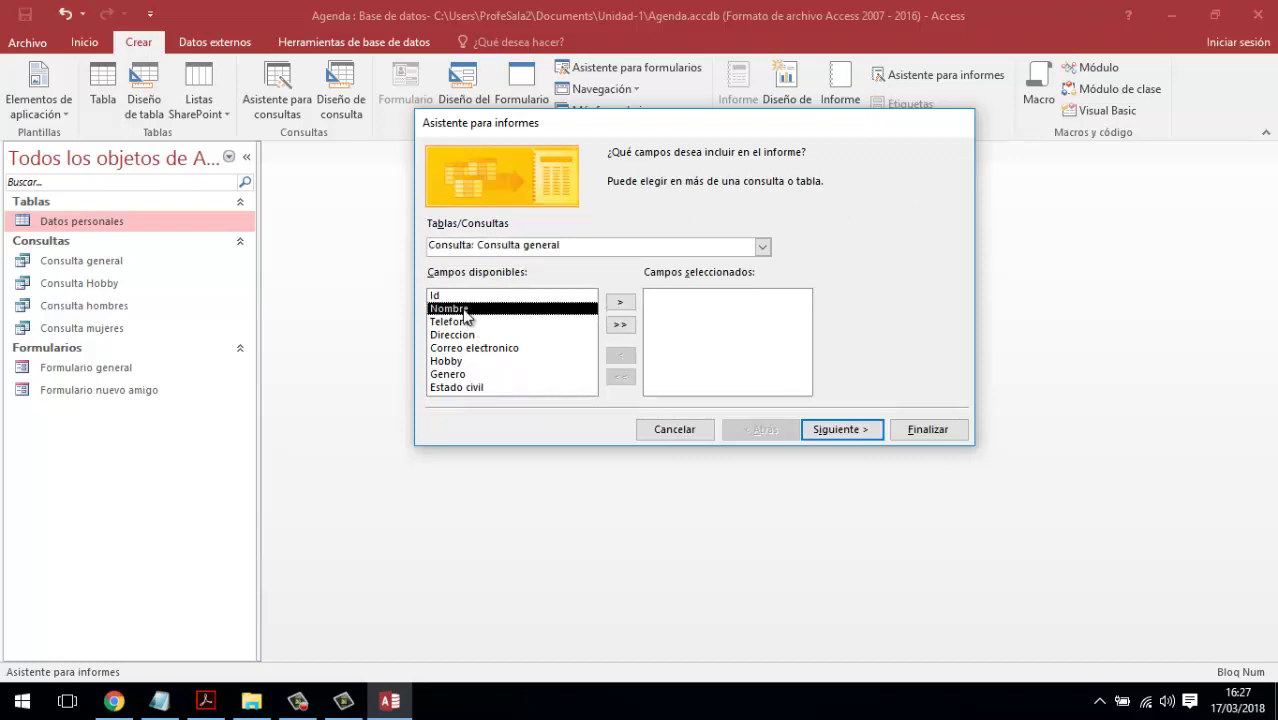
click(619, 303)
click(618, 303)
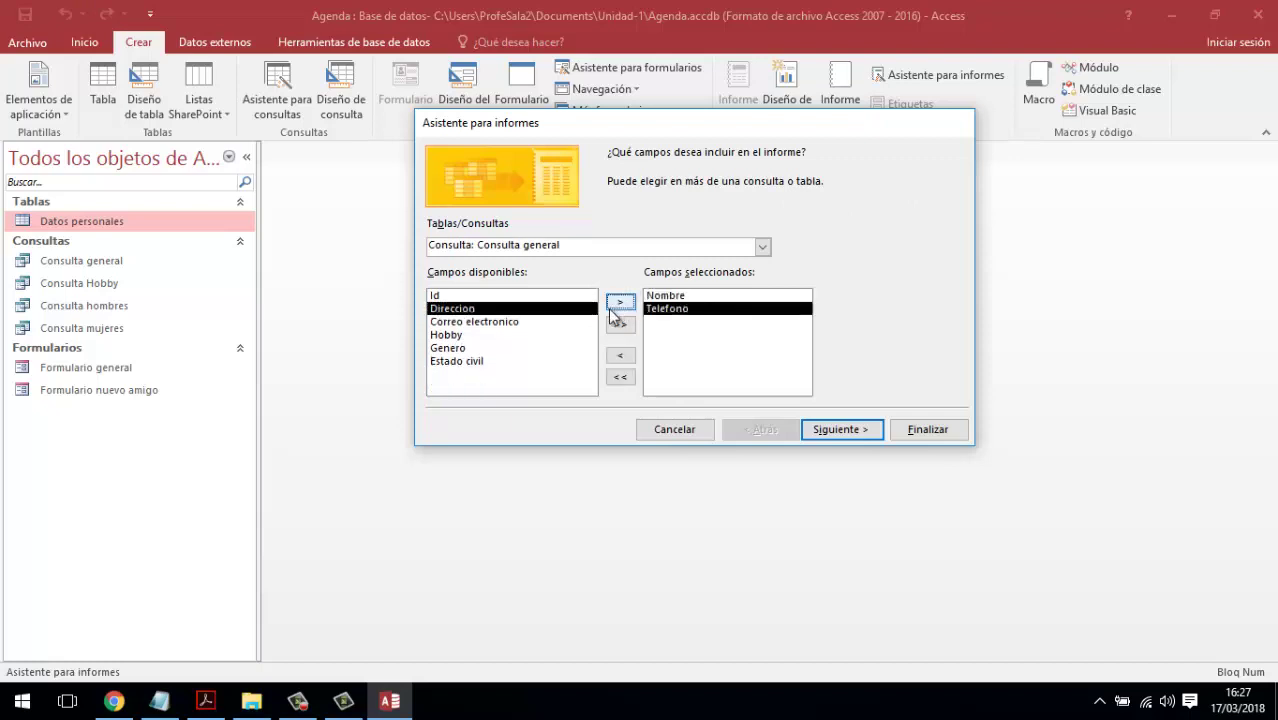
click(506, 322)
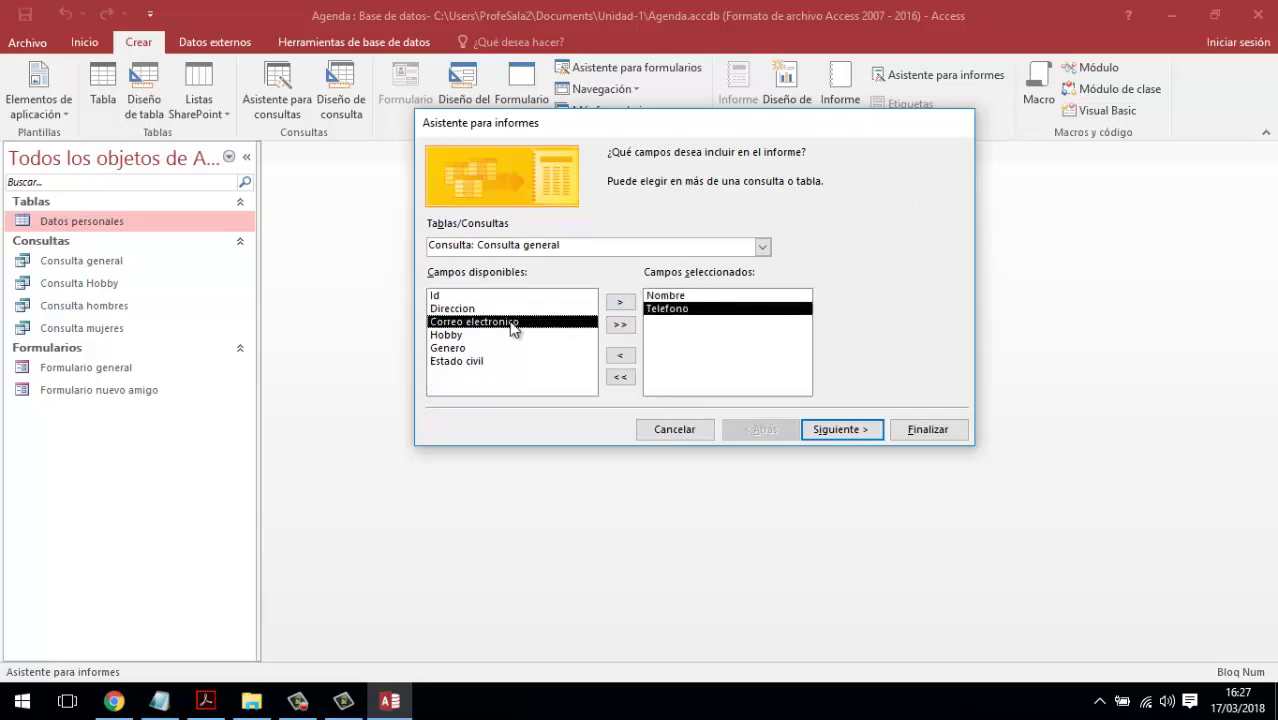
click(620, 302)
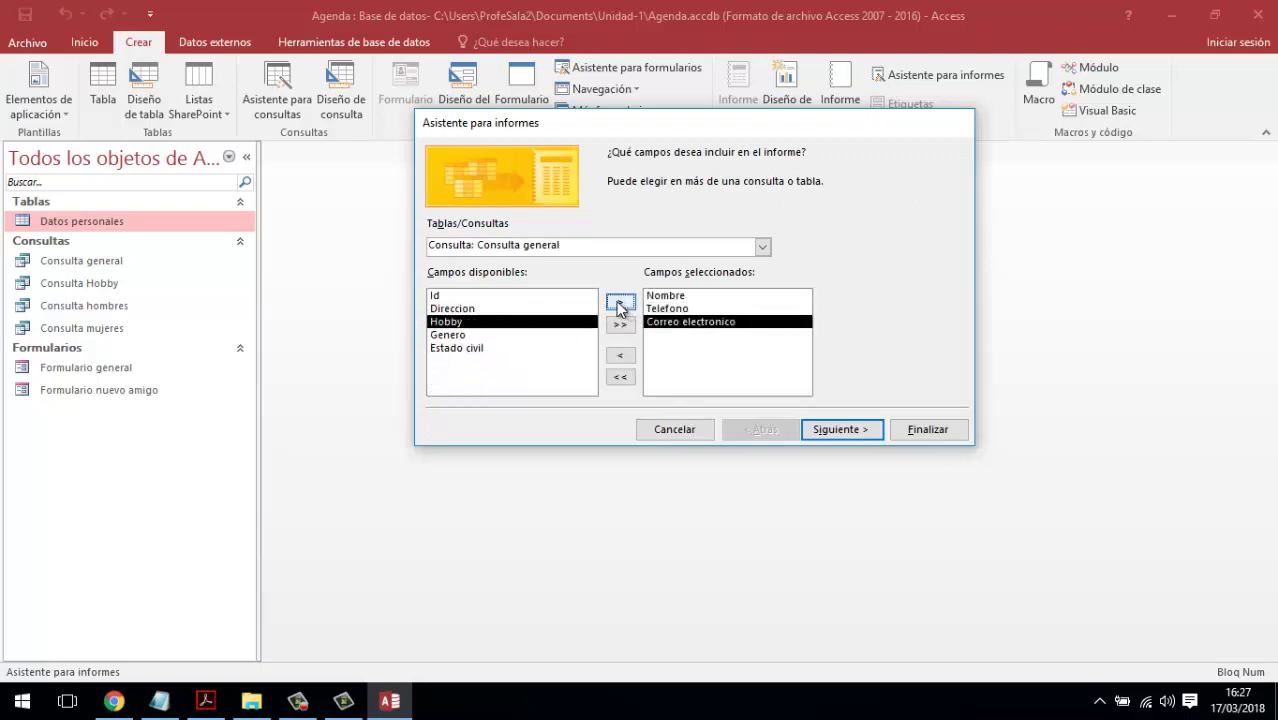
- Add Hobby and Estado civil to the report fields and advance to grouping
click(500, 348)
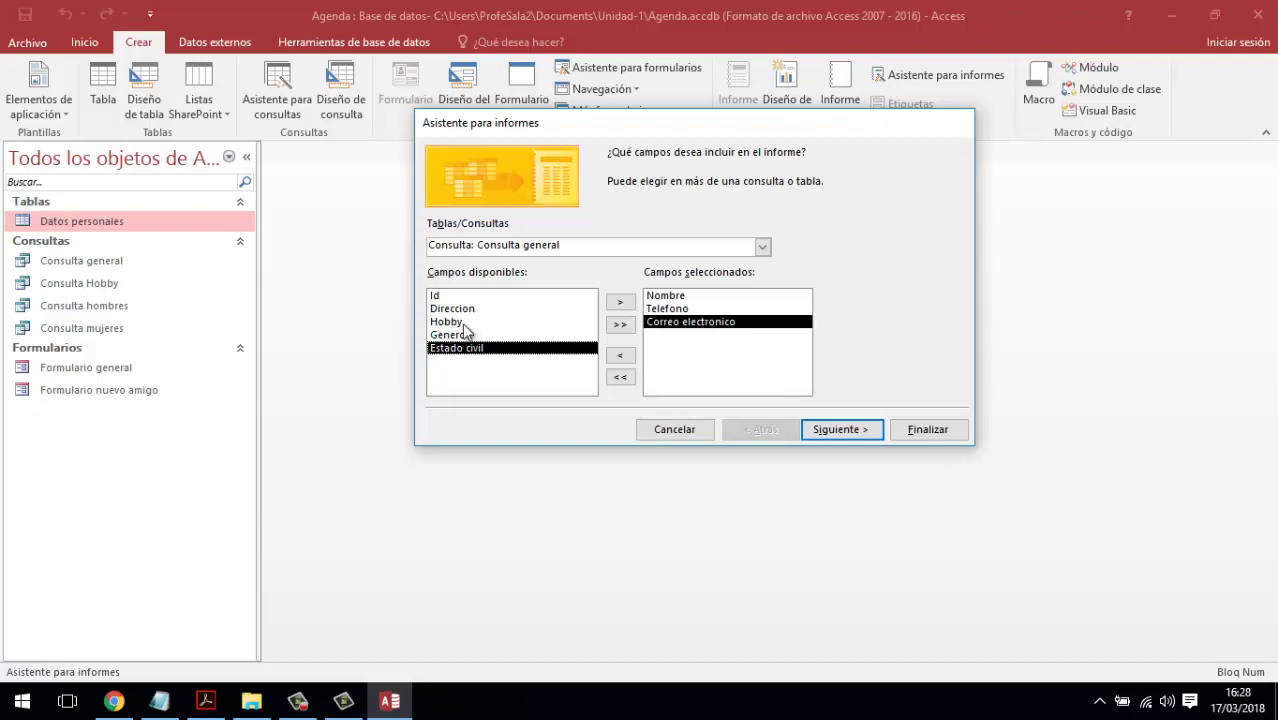
click(462, 321)
click(620, 302)
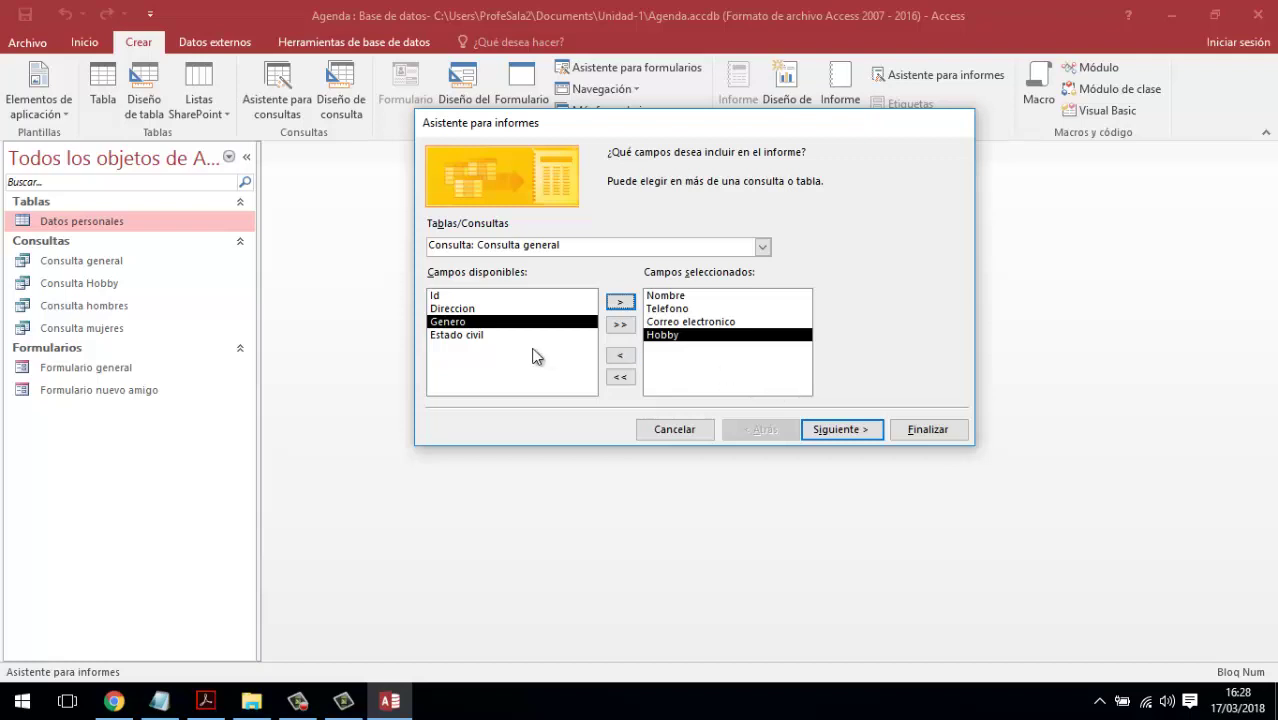
click(463, 334)
click(614, 304)
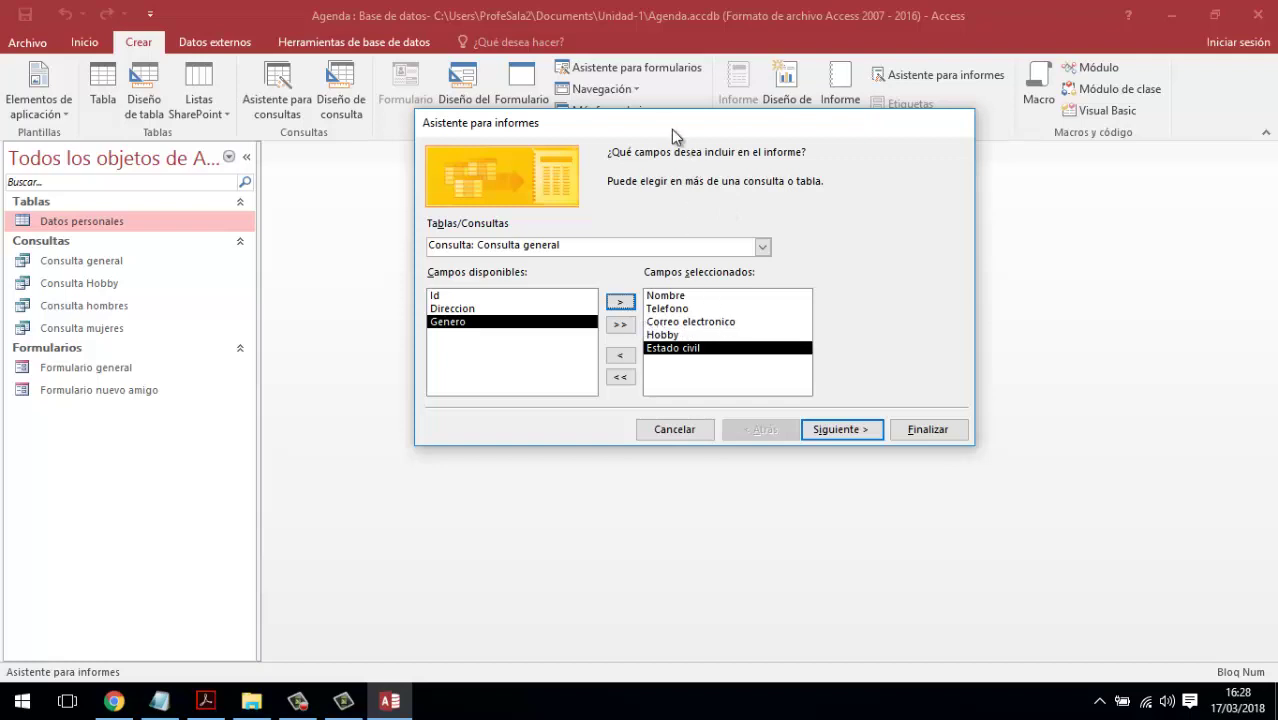
drag(671, 129, 545, 169)
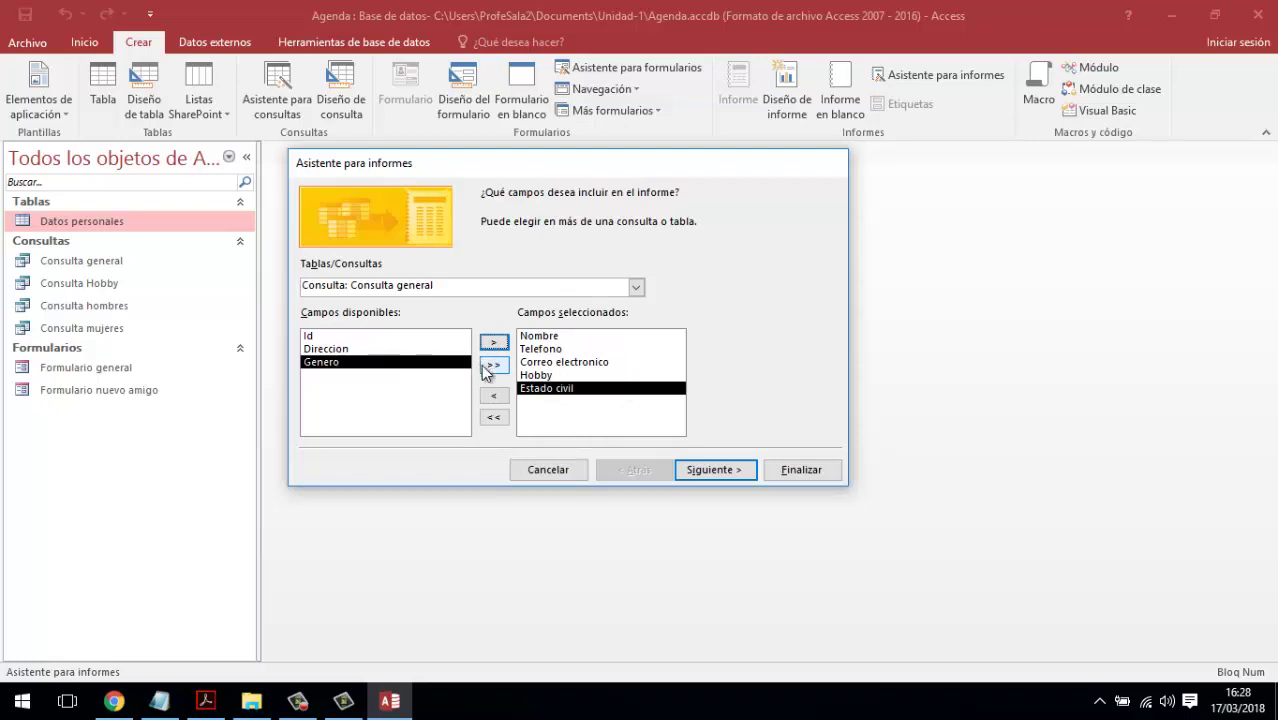
click(718, 470)
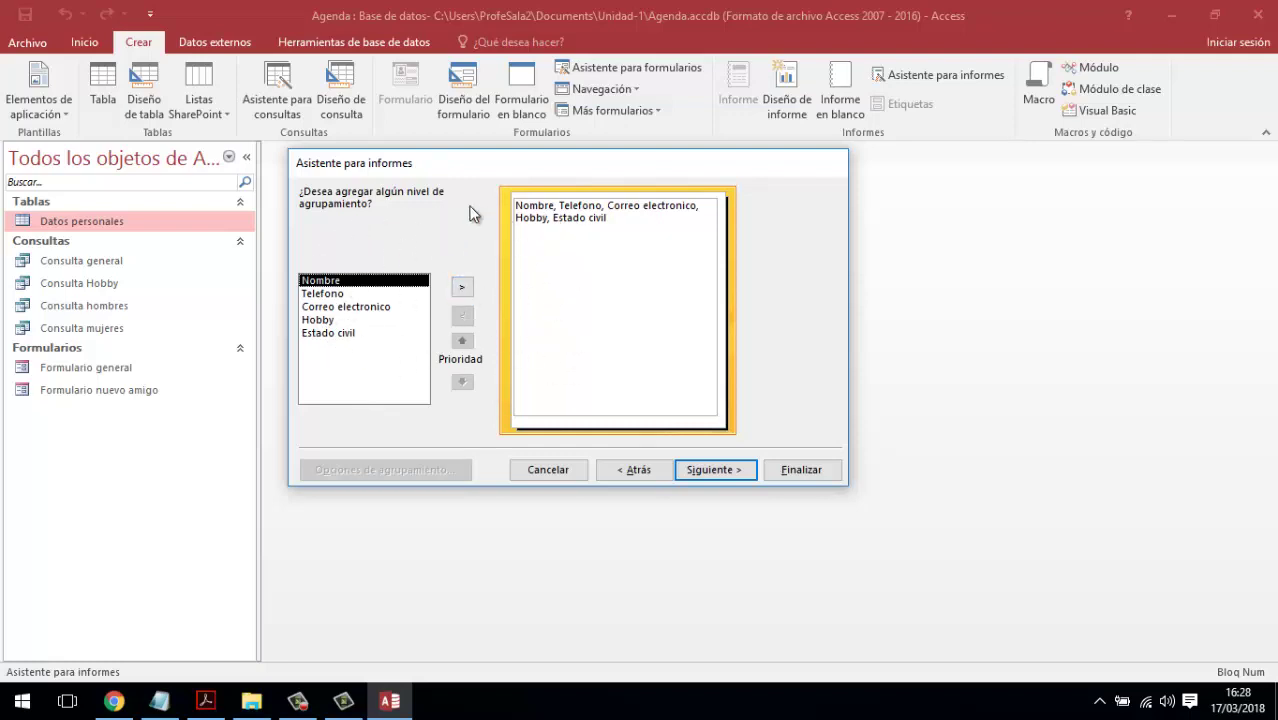
- Skip grouping, sort by Nombre, and choose En columnas layout in Vertical orientation
click(717, 470)
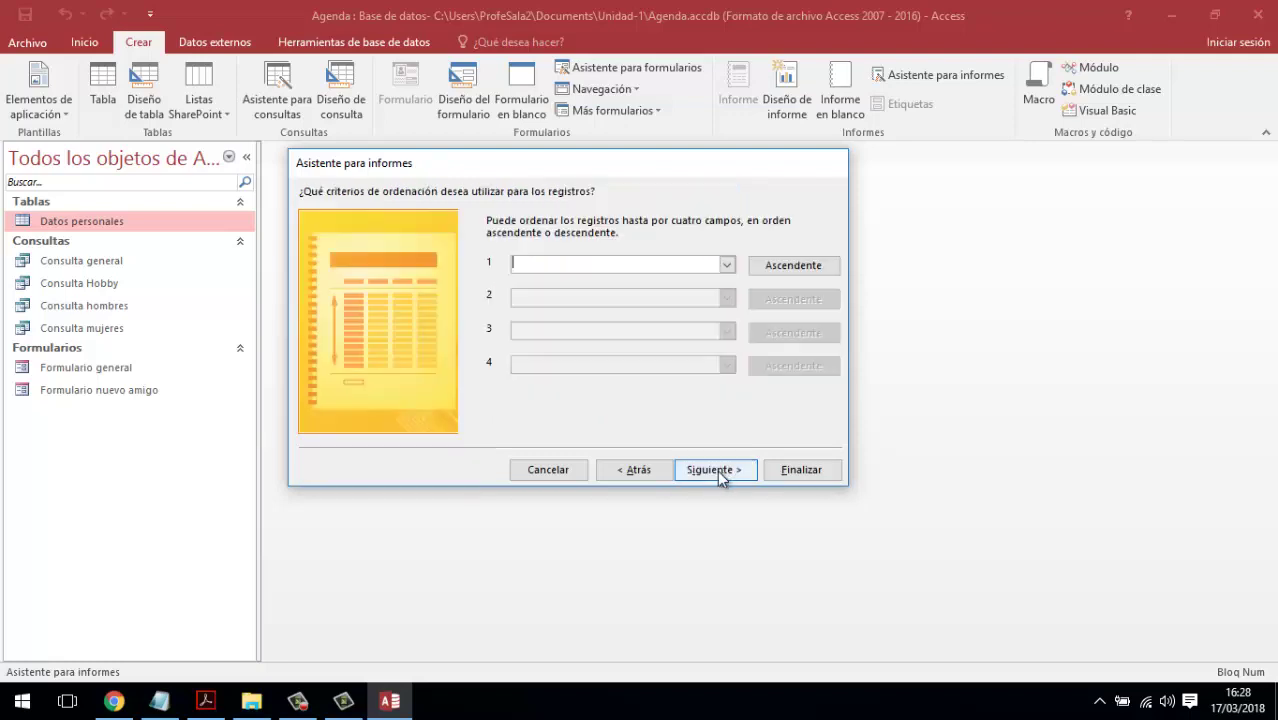
click(726, 266)
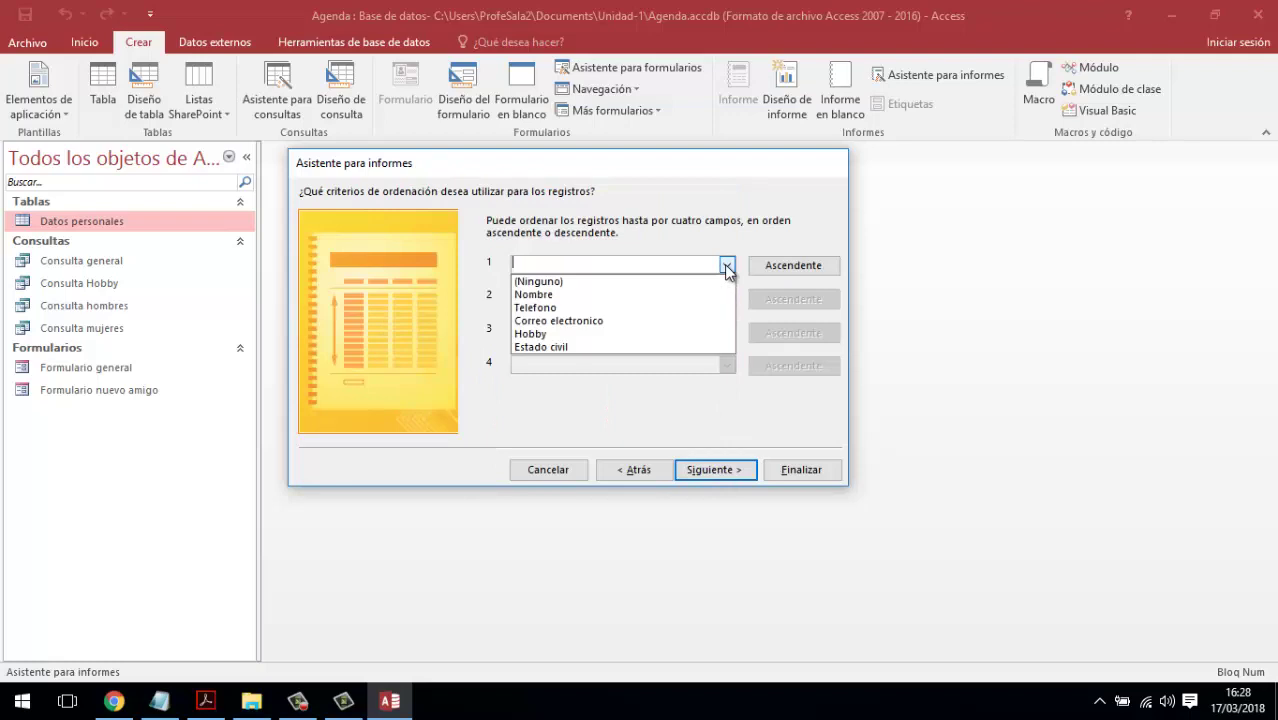
click(589, 295)
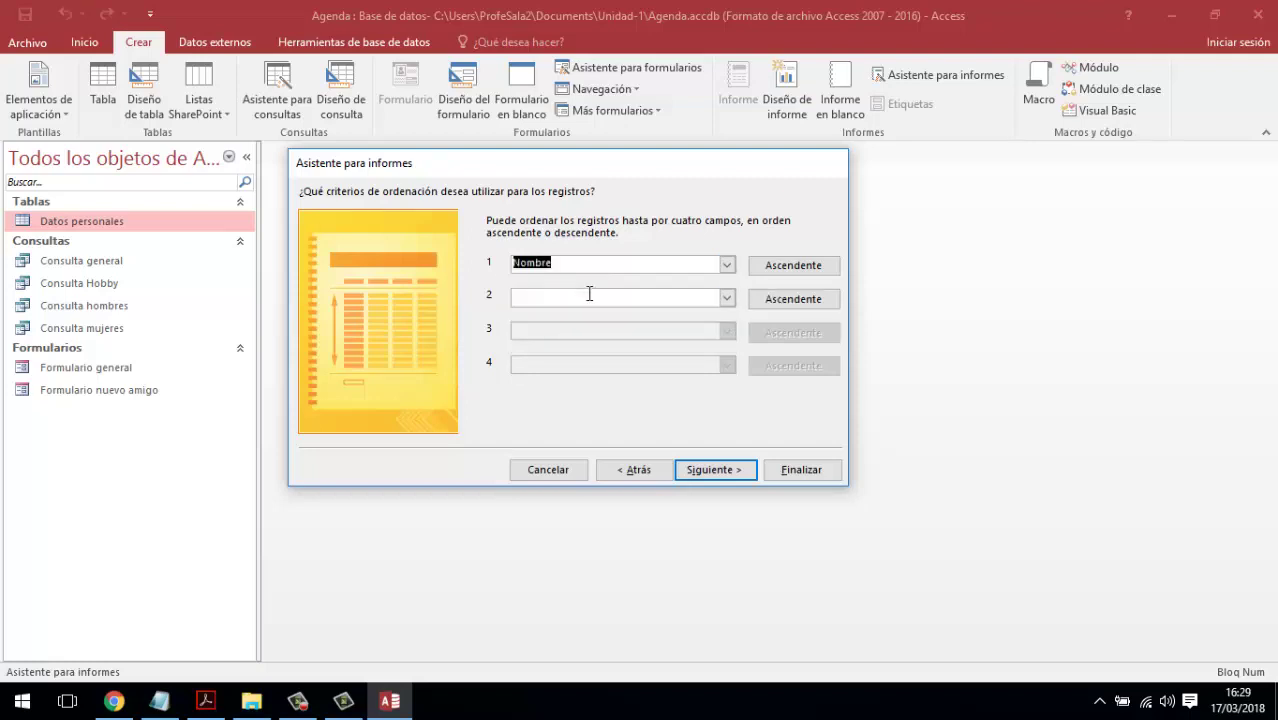
click(716, 476)
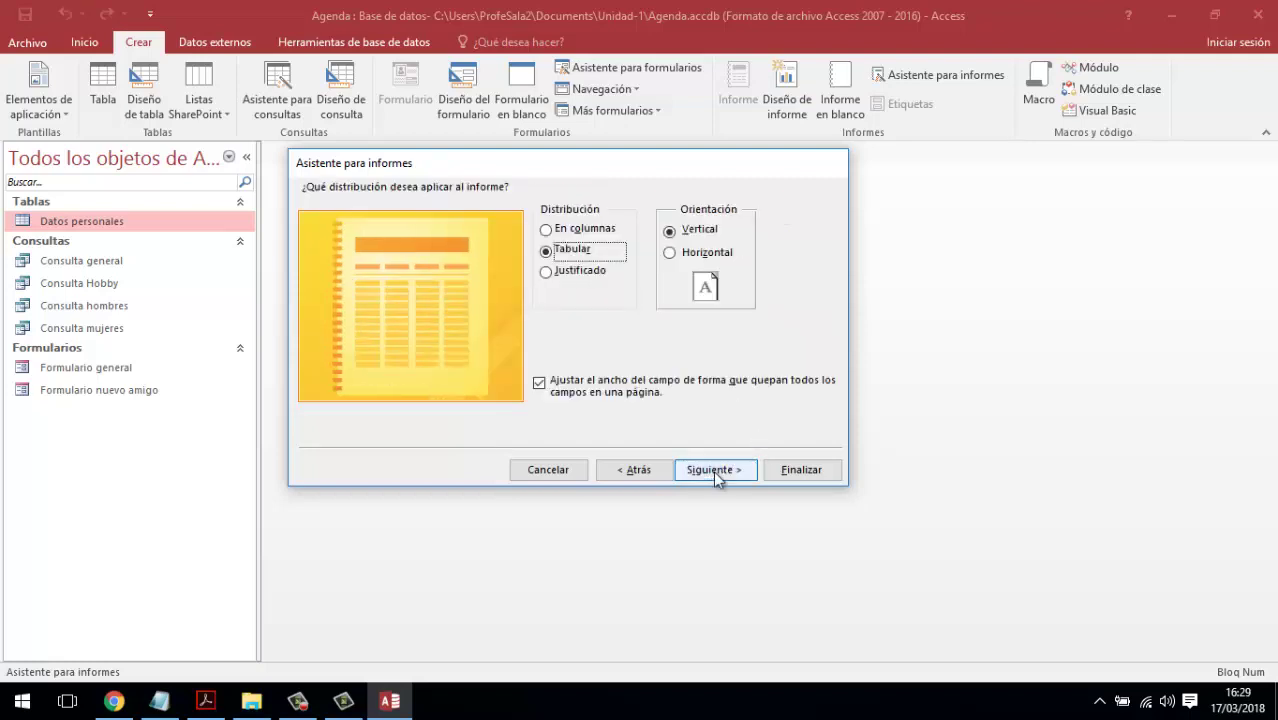
click(588, 229)
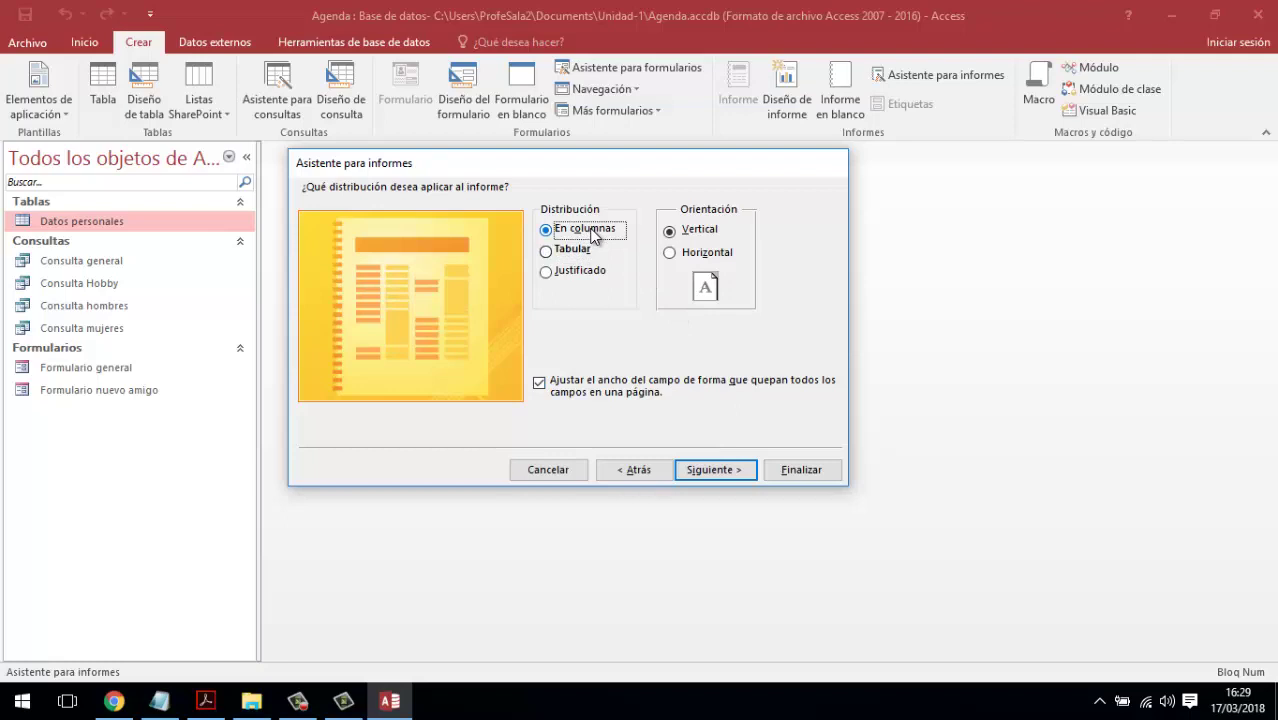
click(697, 255)
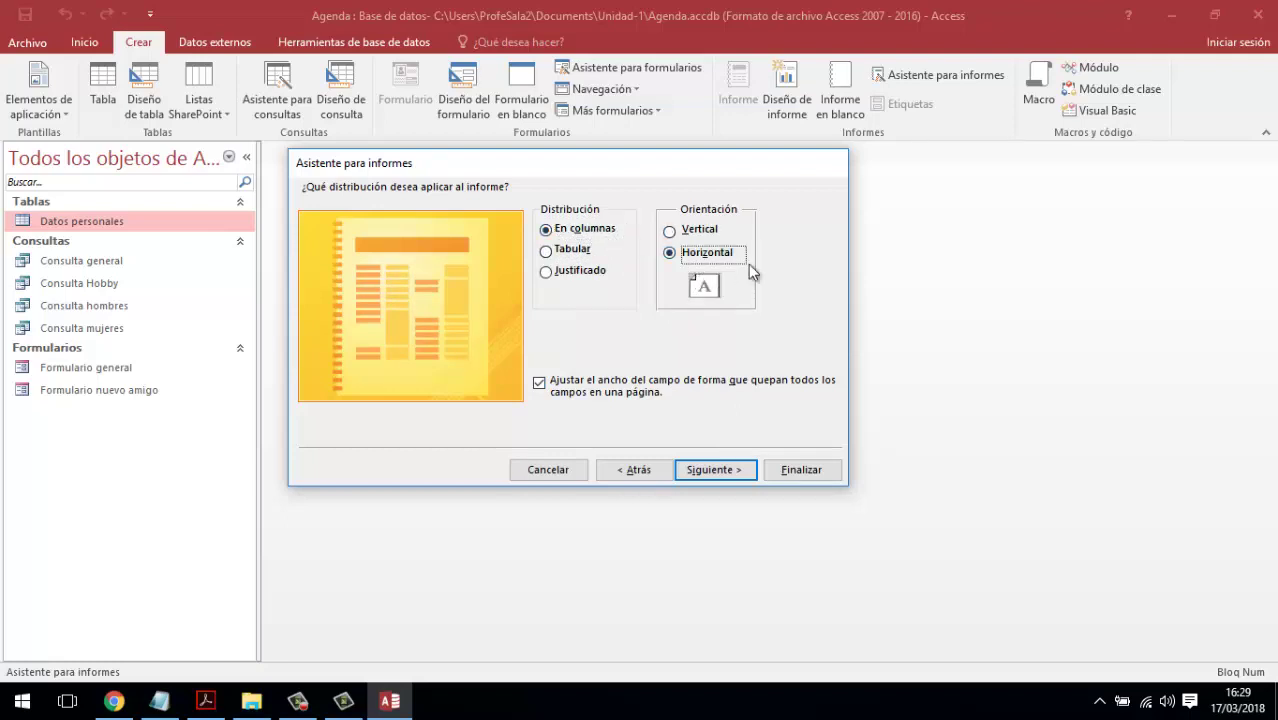
click(697, 232)
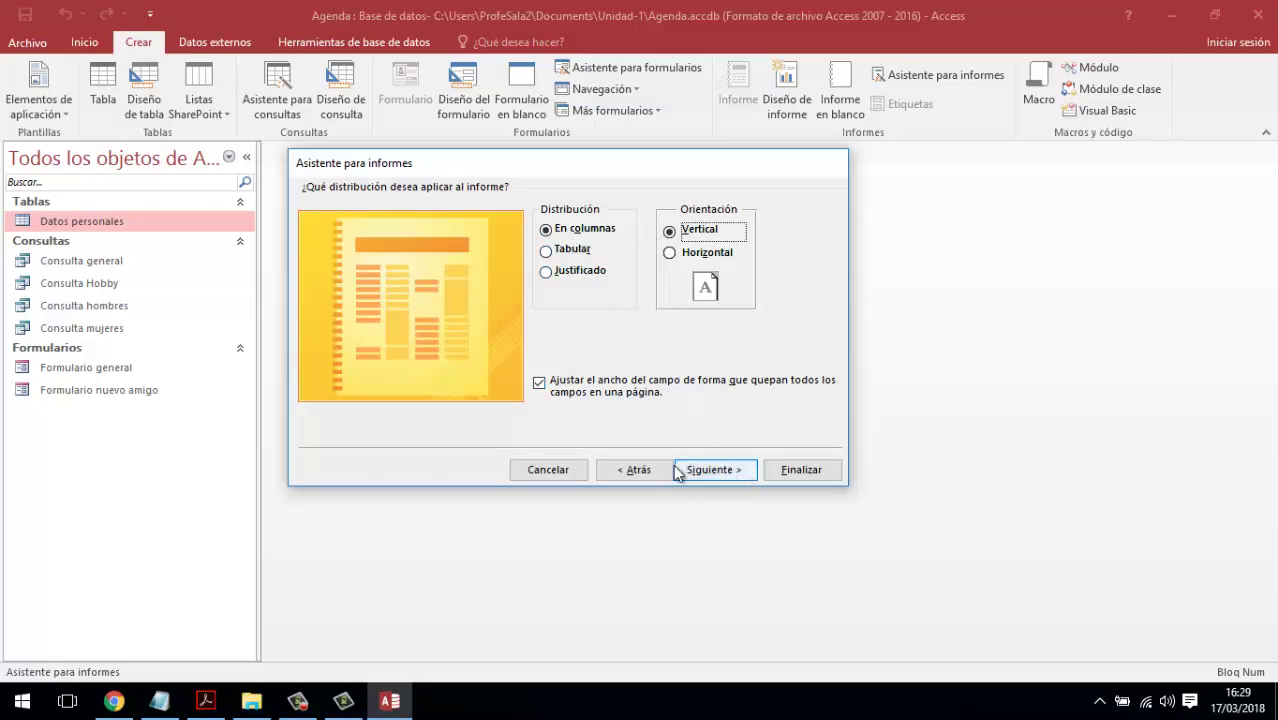
- Title the report 'Informe datos basicos' and finish to open its print preview
click(709, 471)
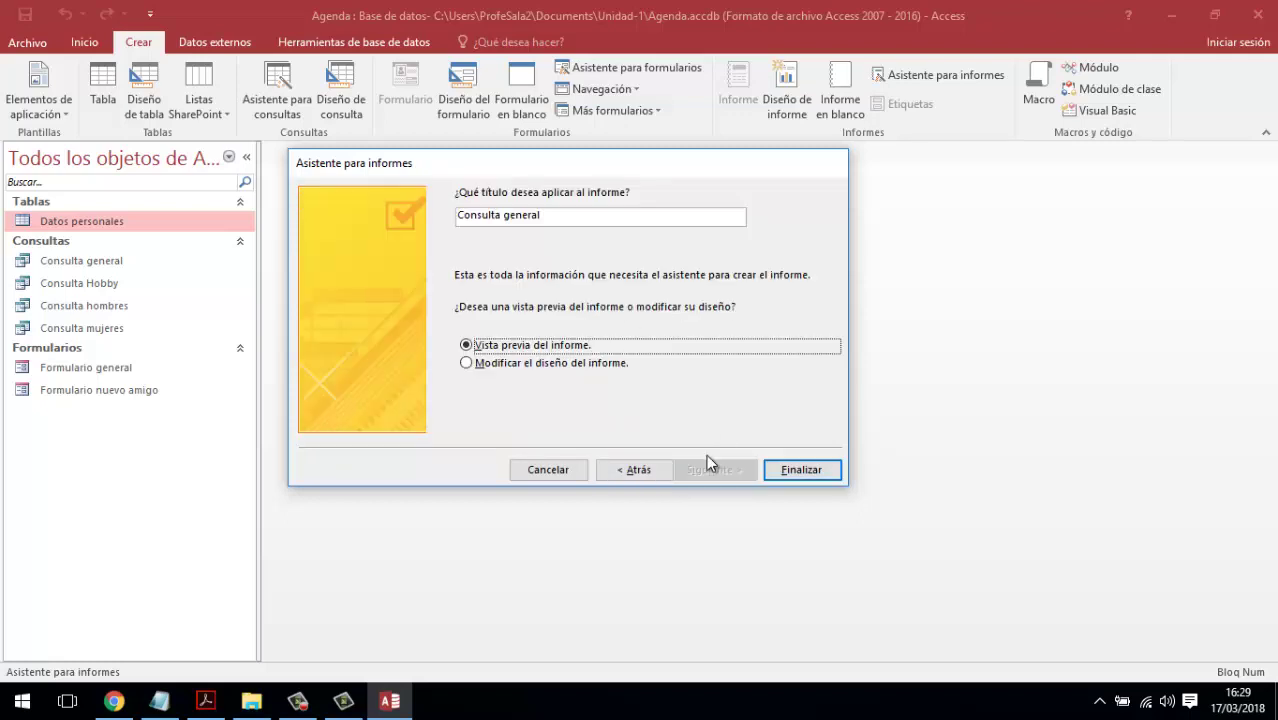
drag(502, 213, 425, 217)
click(588, 217)
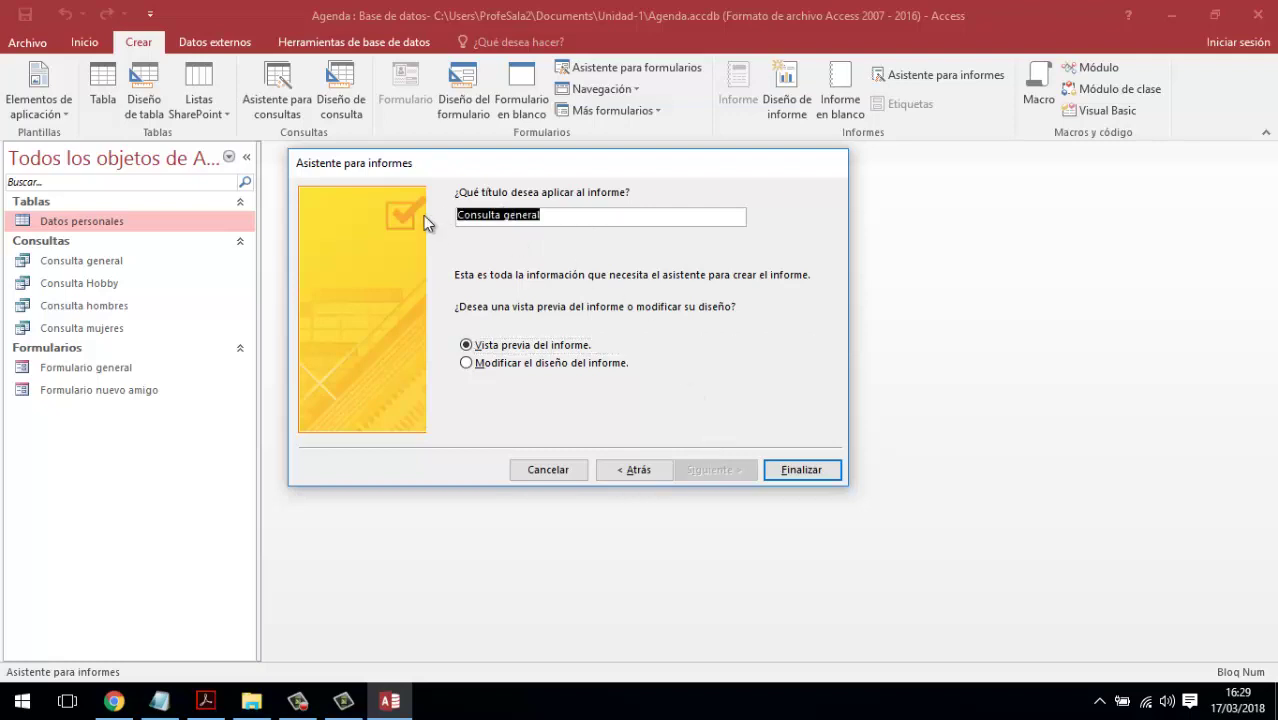
text(Informe )
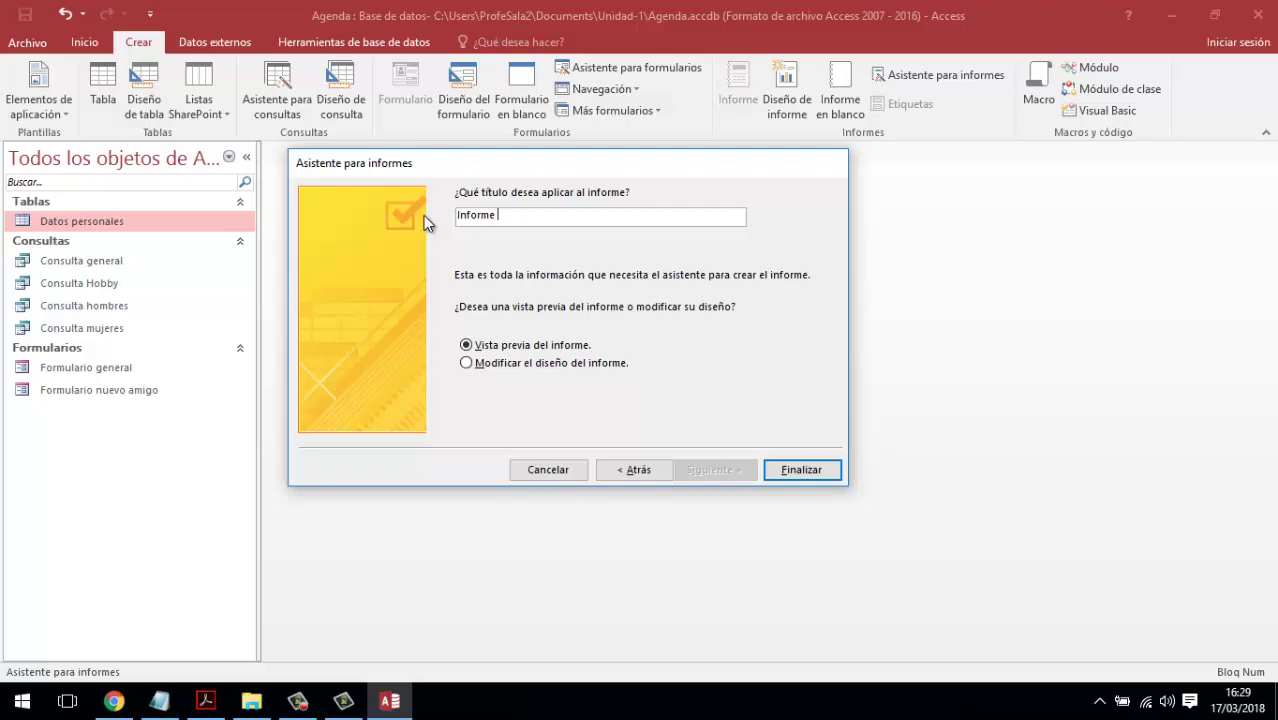
text(datos basicos)
click(801, 469)
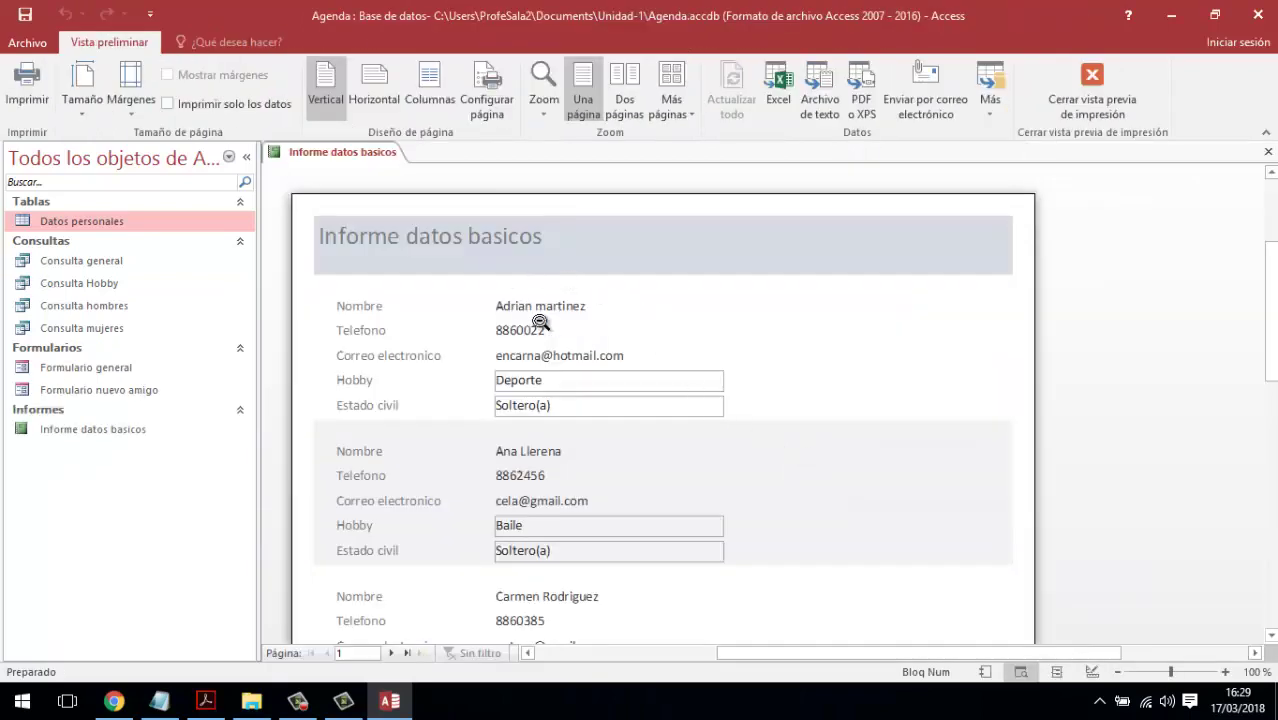
- Zoom in and out across the Informe datos basicos preview, then switch to Design view
click(551, 352)
click(690, 286)
scroll(781, 314, up, 2)
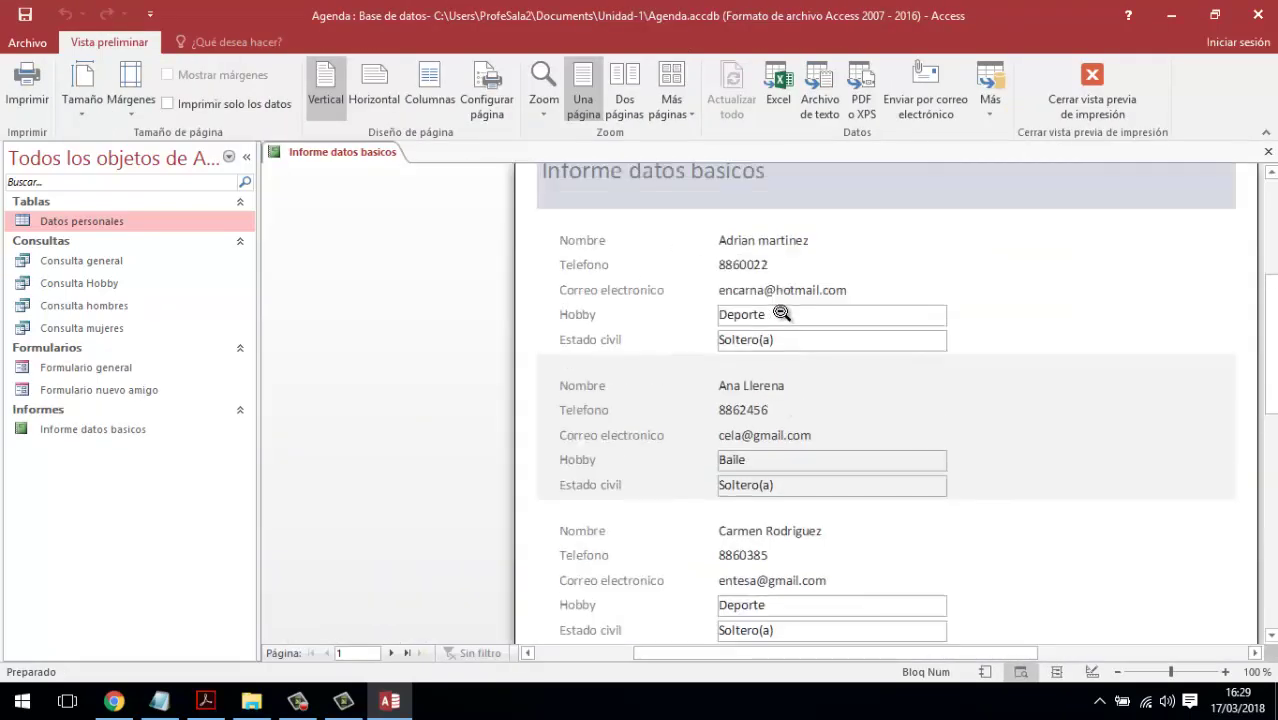
scroll(781, 314, up, 1)
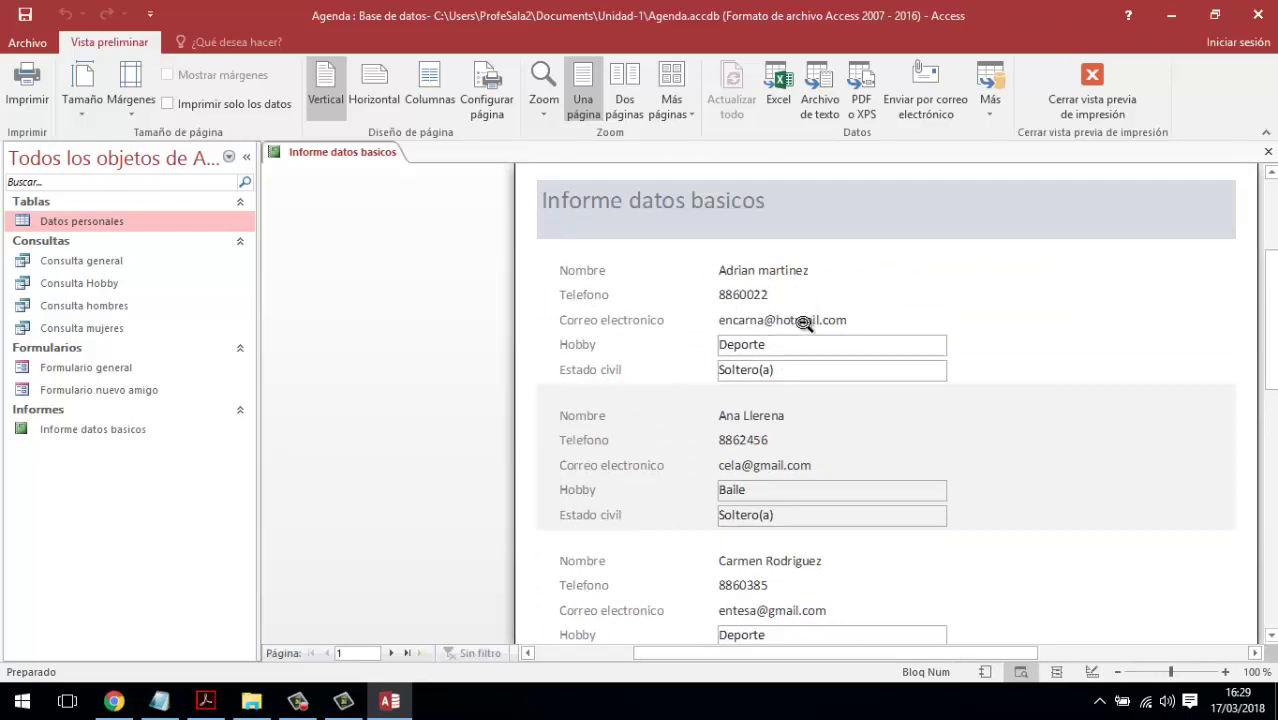
click(770, 322)
click(784, 267)
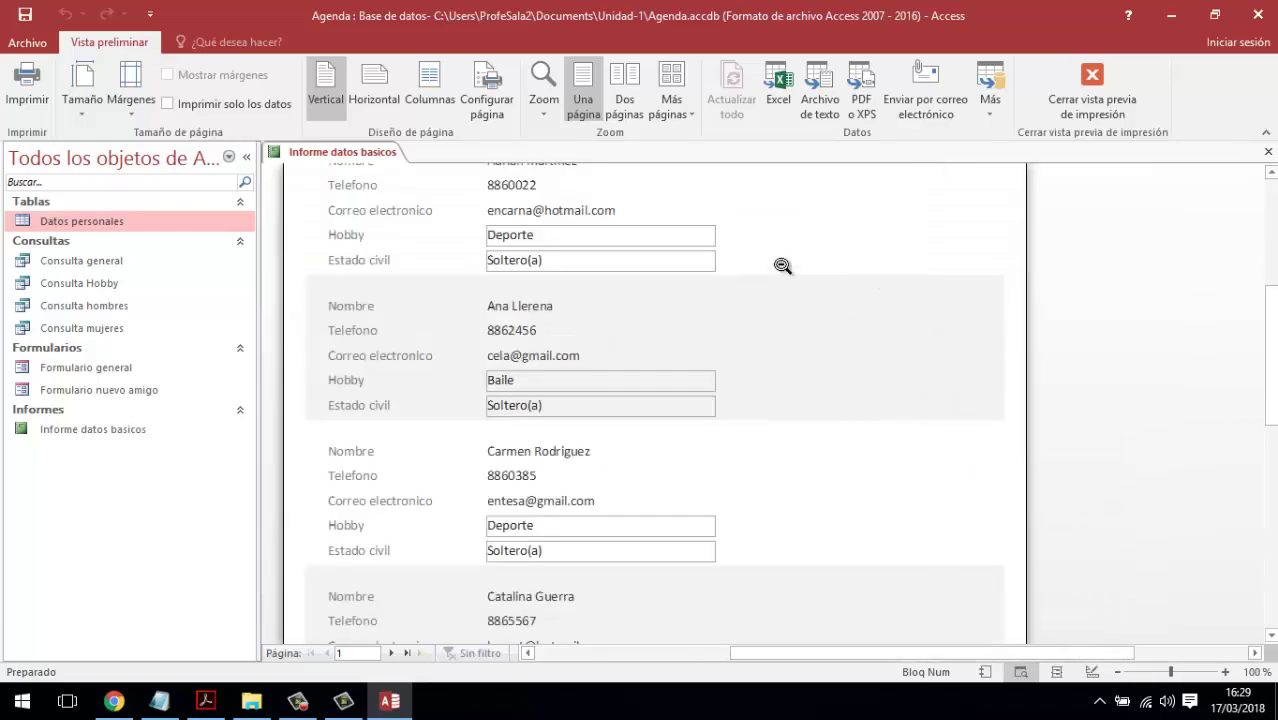
click(631, 236)
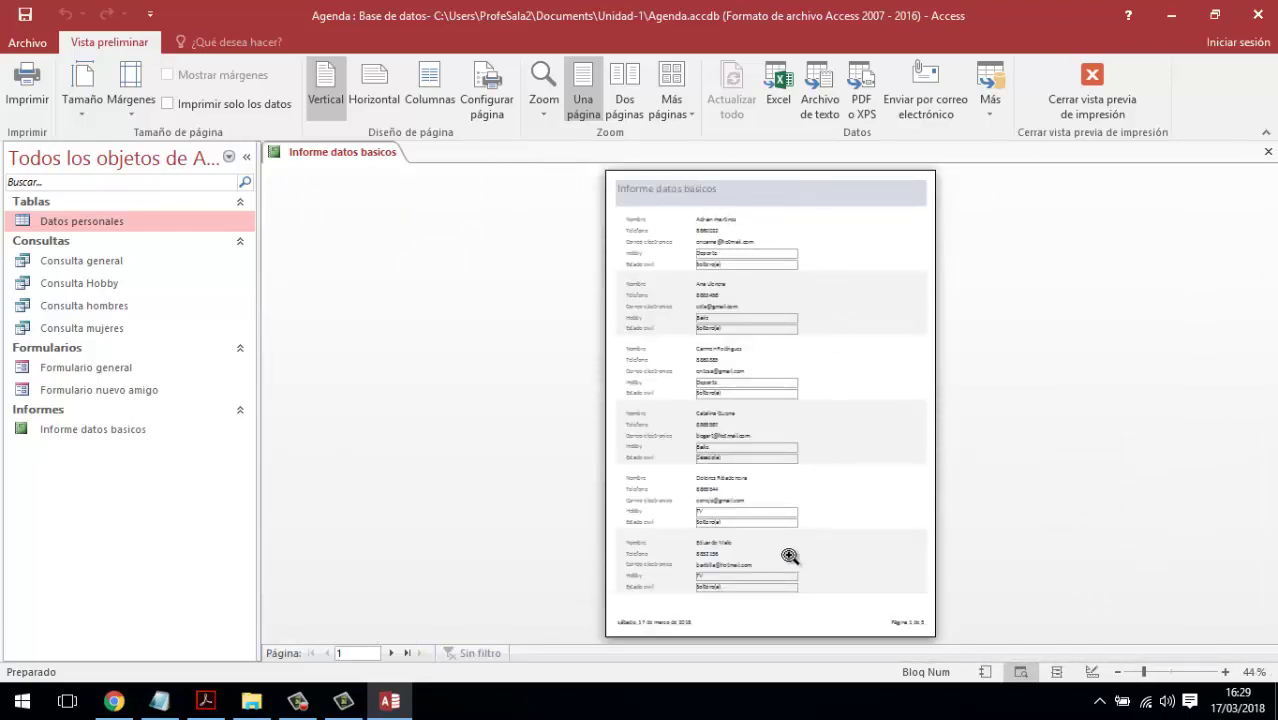
click(728, 614)
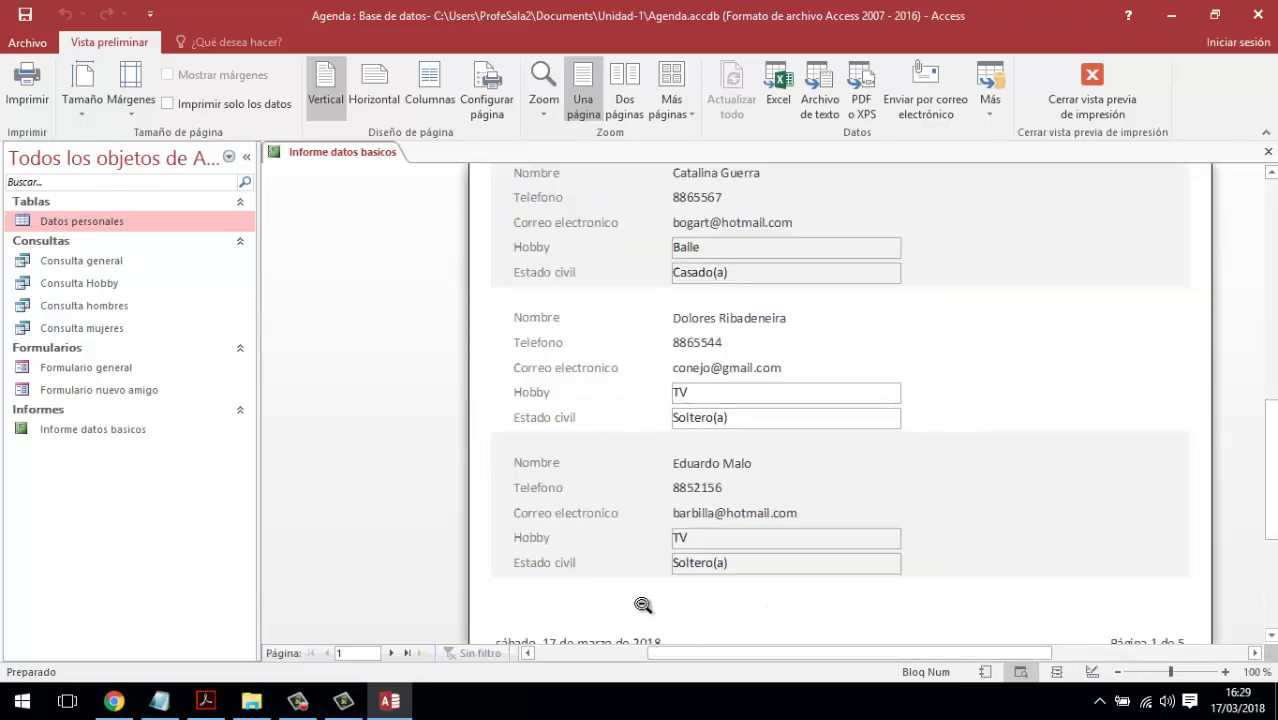
click(650, 598)
click(905, 612)
click(913, 621)
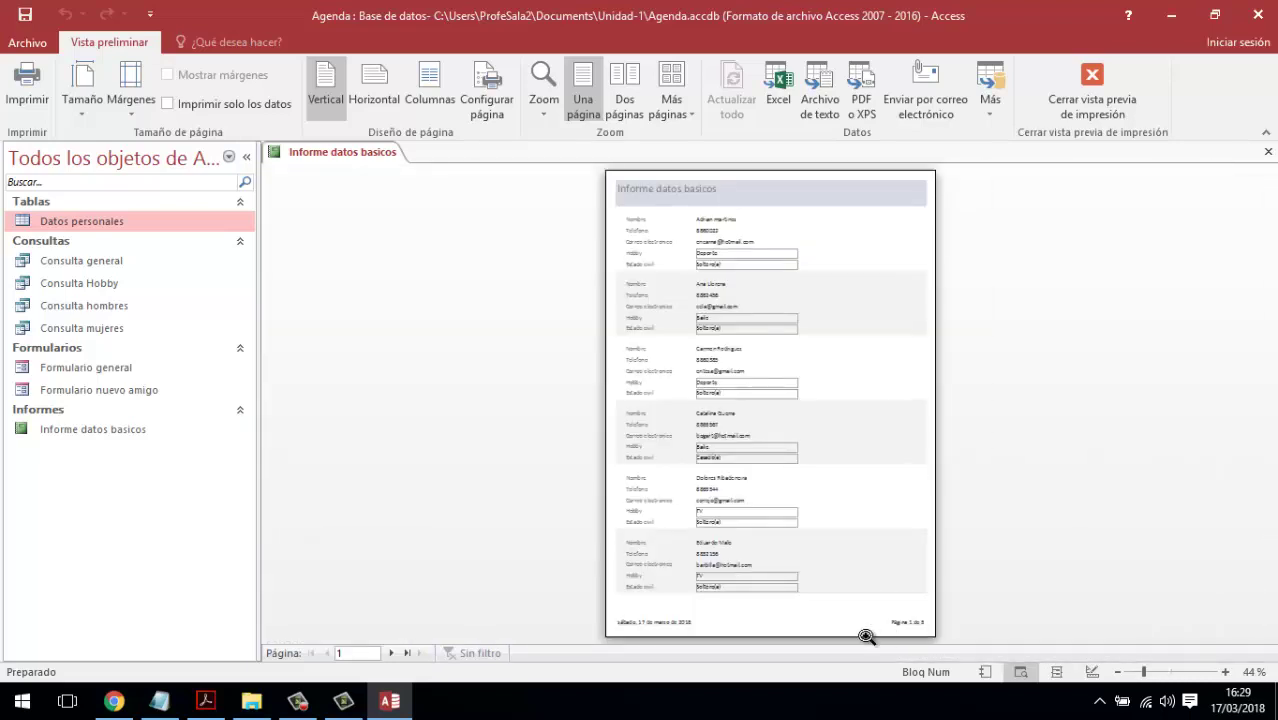
click(812, 640)
click(1042, 605)
click(811, 207)
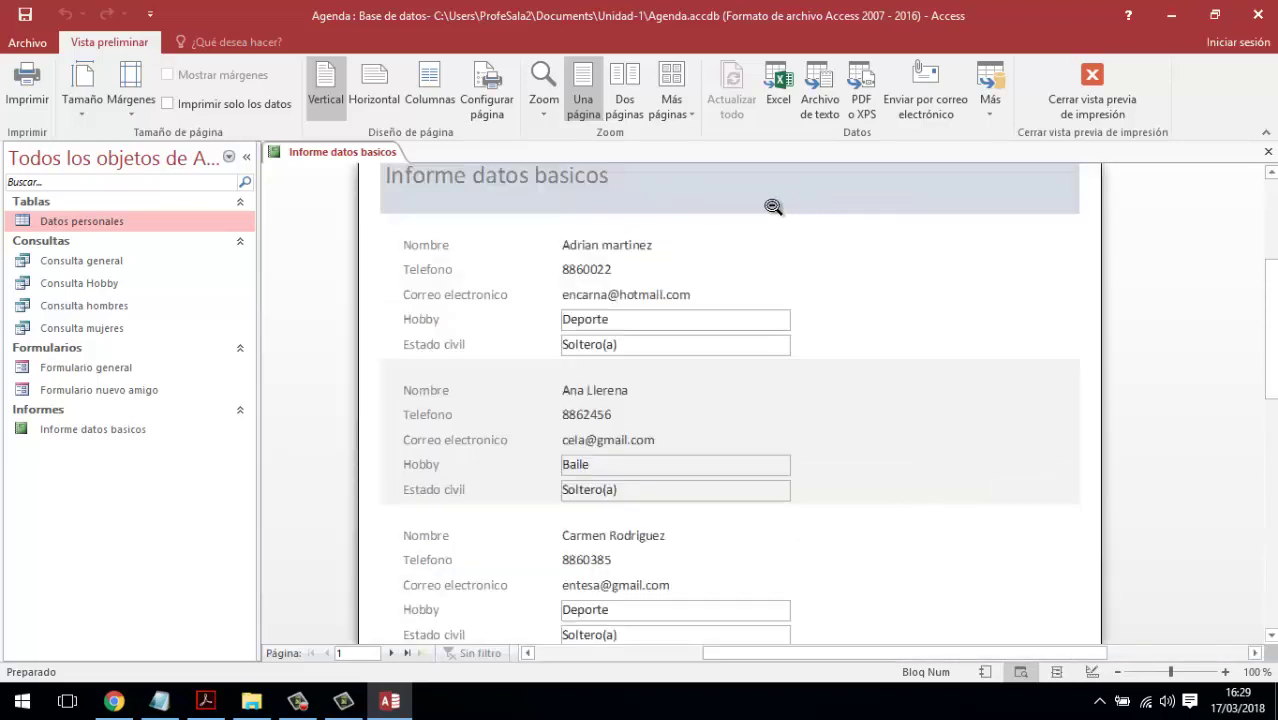
click(1092, 88)
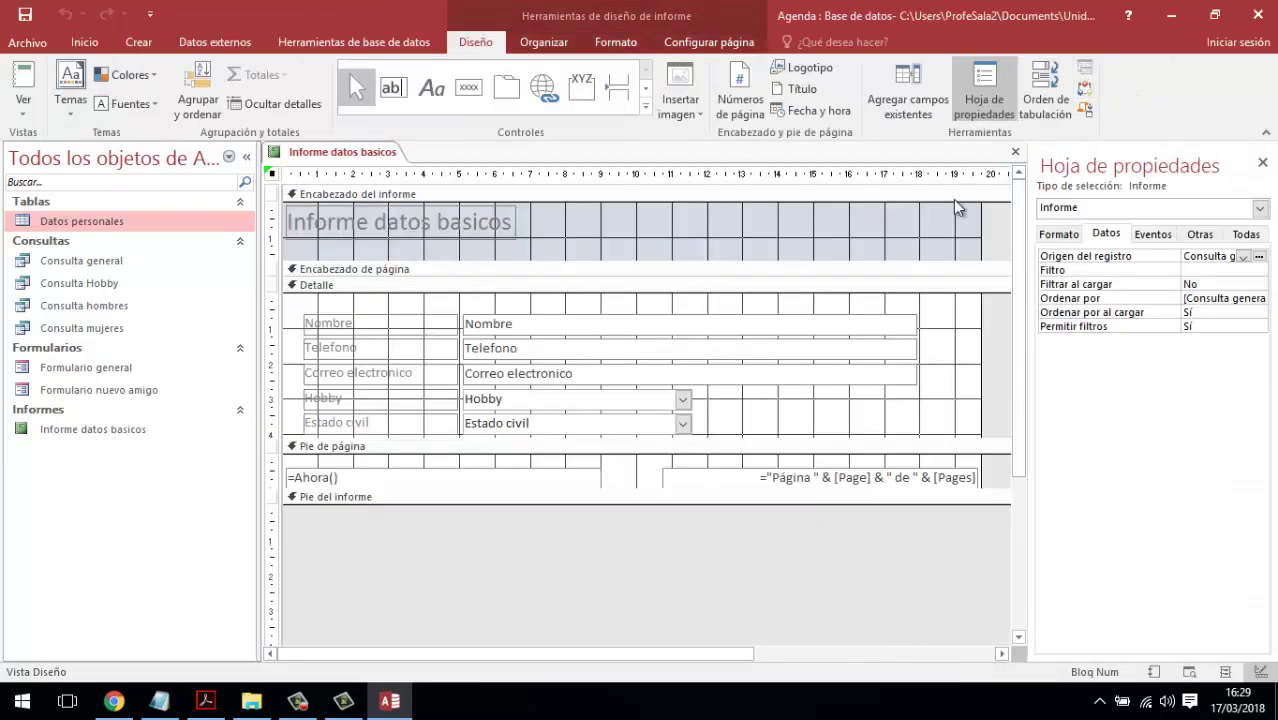
- Stretch the 'Informe datos basicos' header title label rightward so its text fits
click(508, 225)
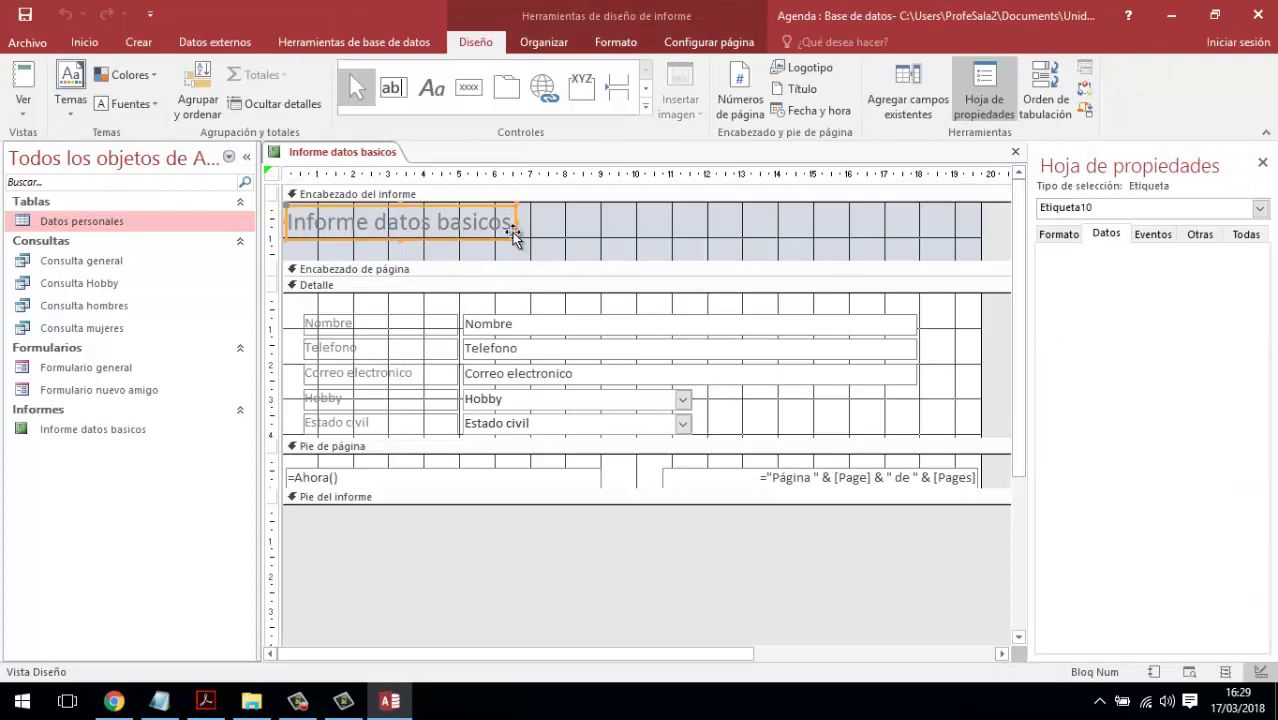
drag(515, 238, 740, 237)
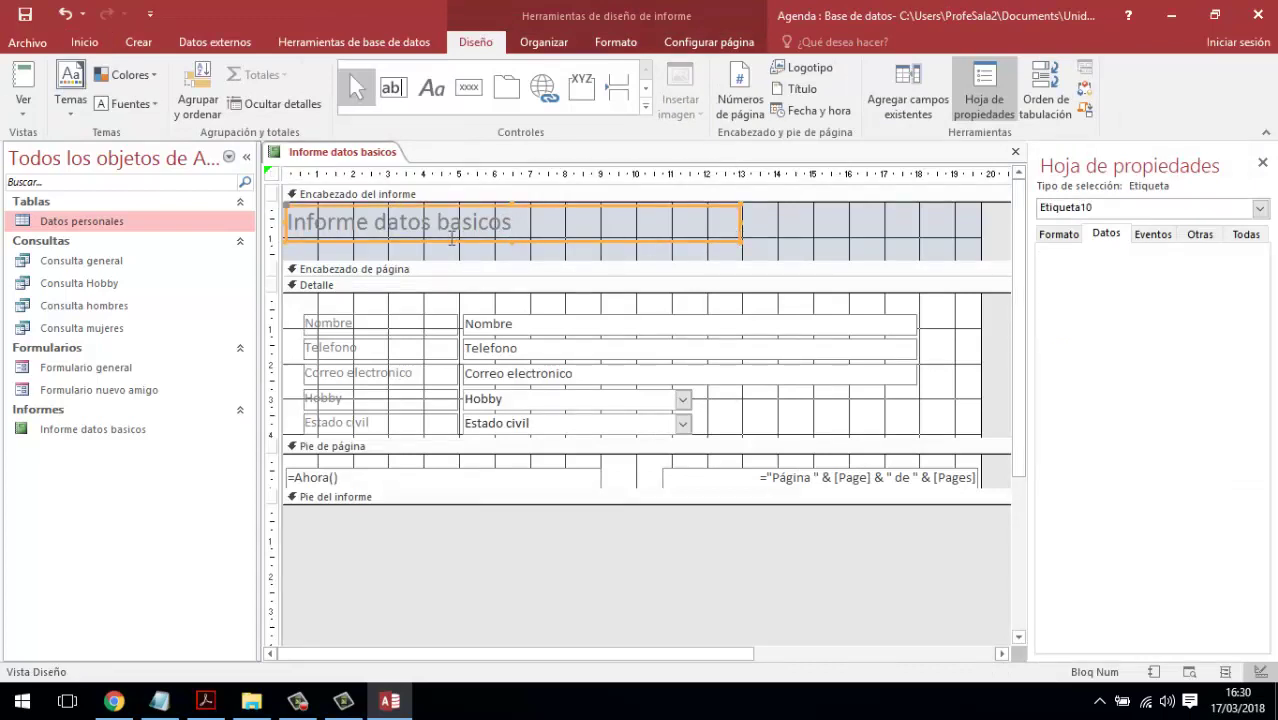
click(850, 240)
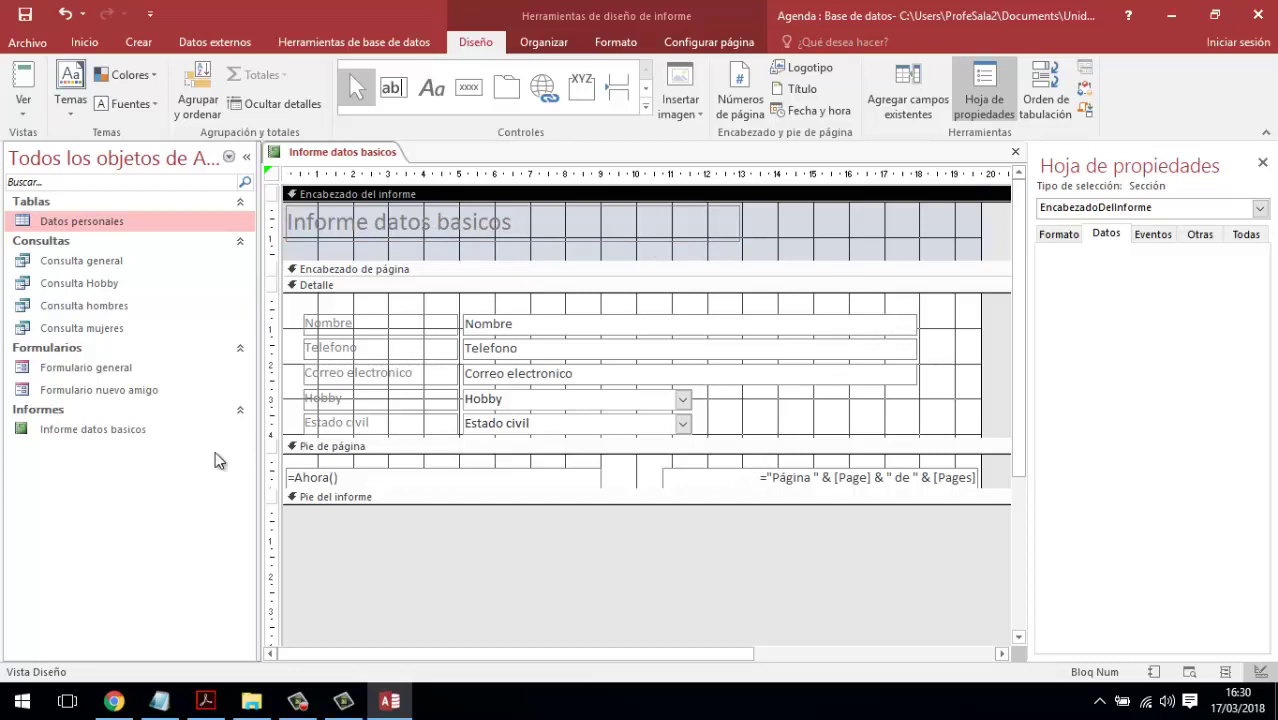
- Close the report design and select Informe datos basicos in the navigation pane
click(1015, 157)
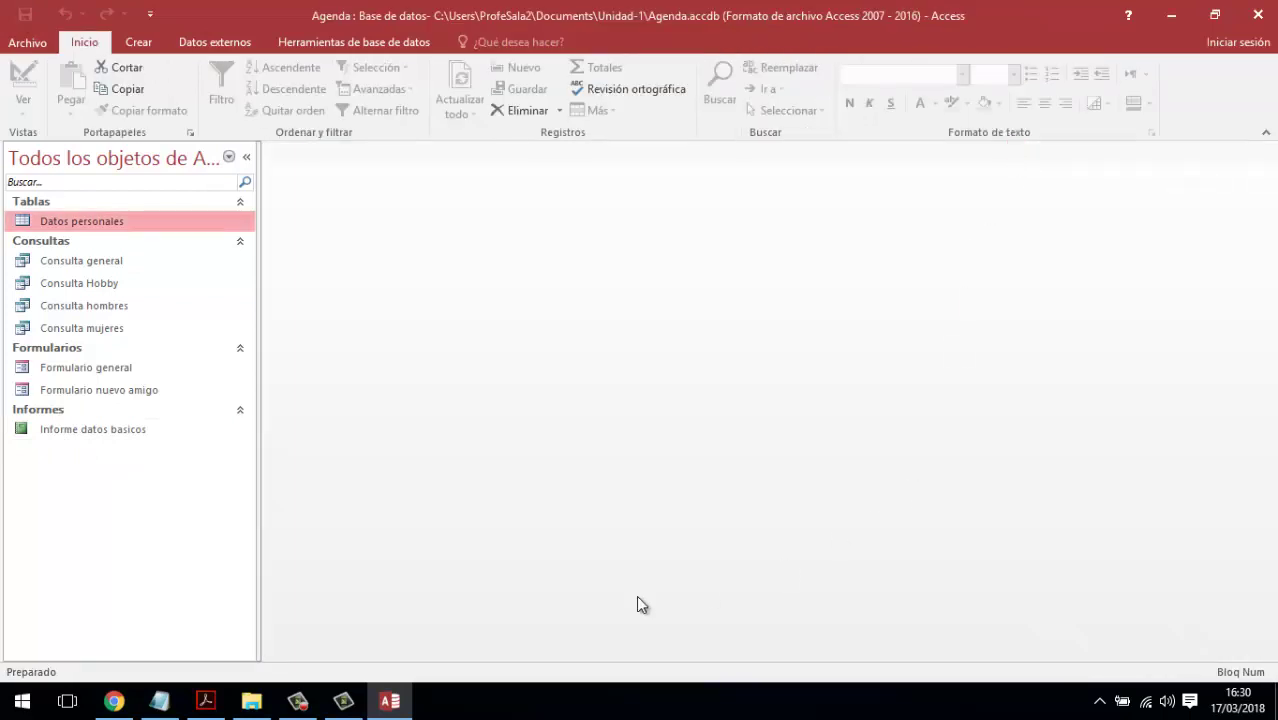
click(313, 703)
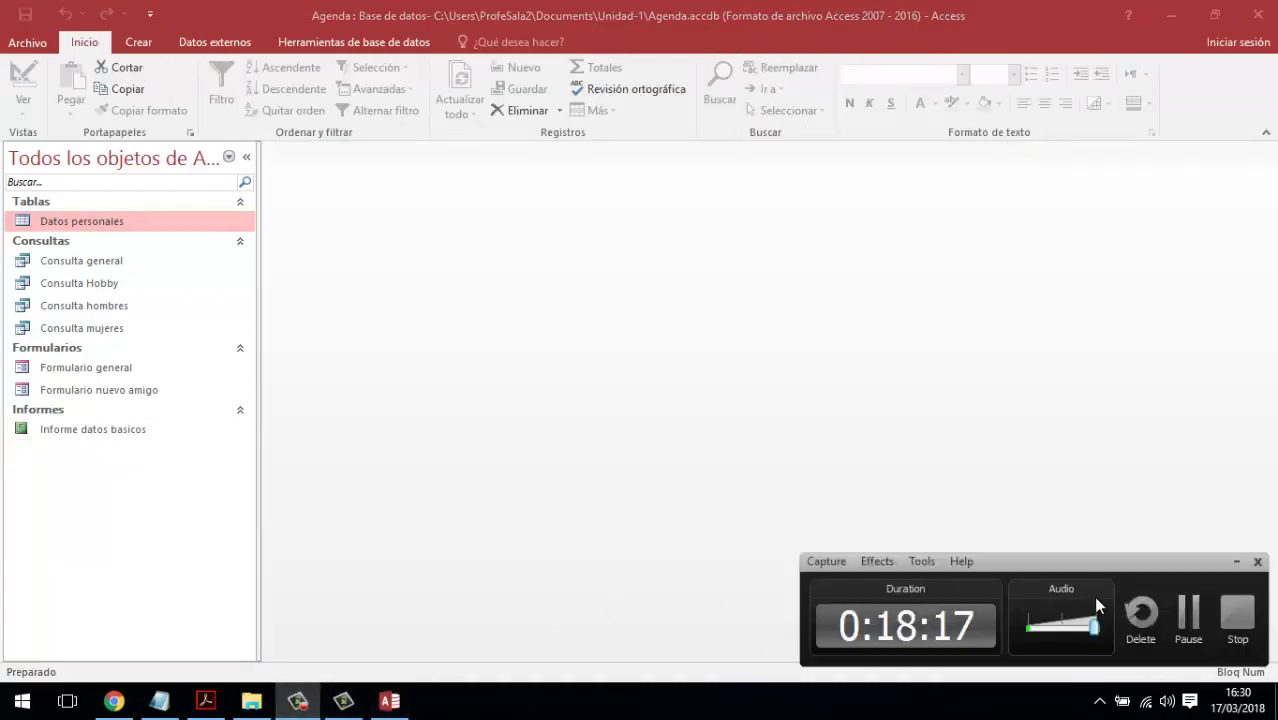
click(1179, 617)
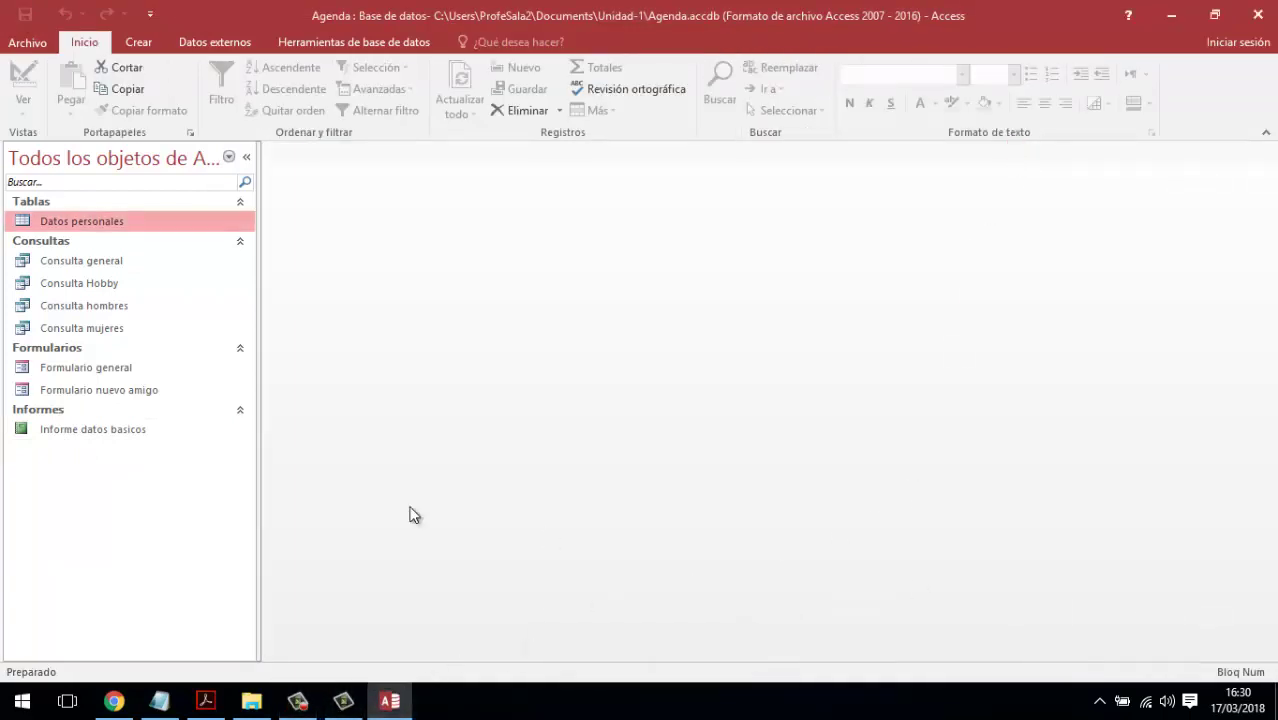
click(87, 429)
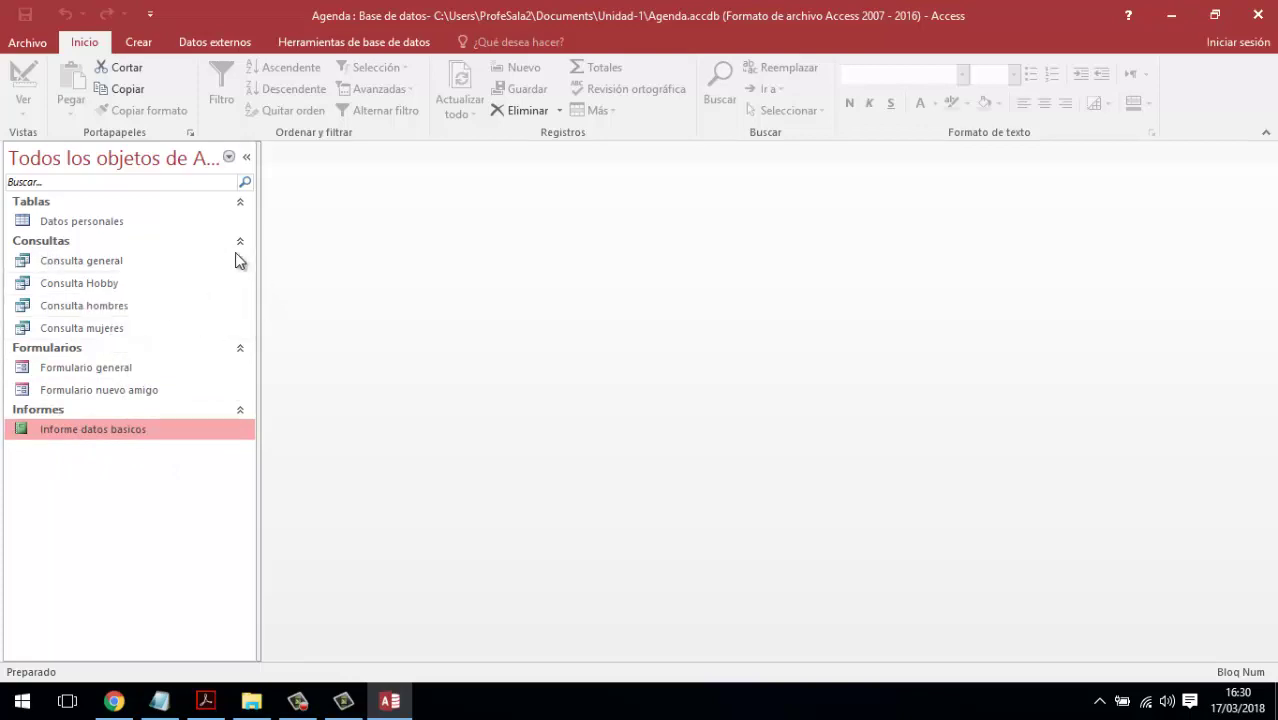
click(140, 42)
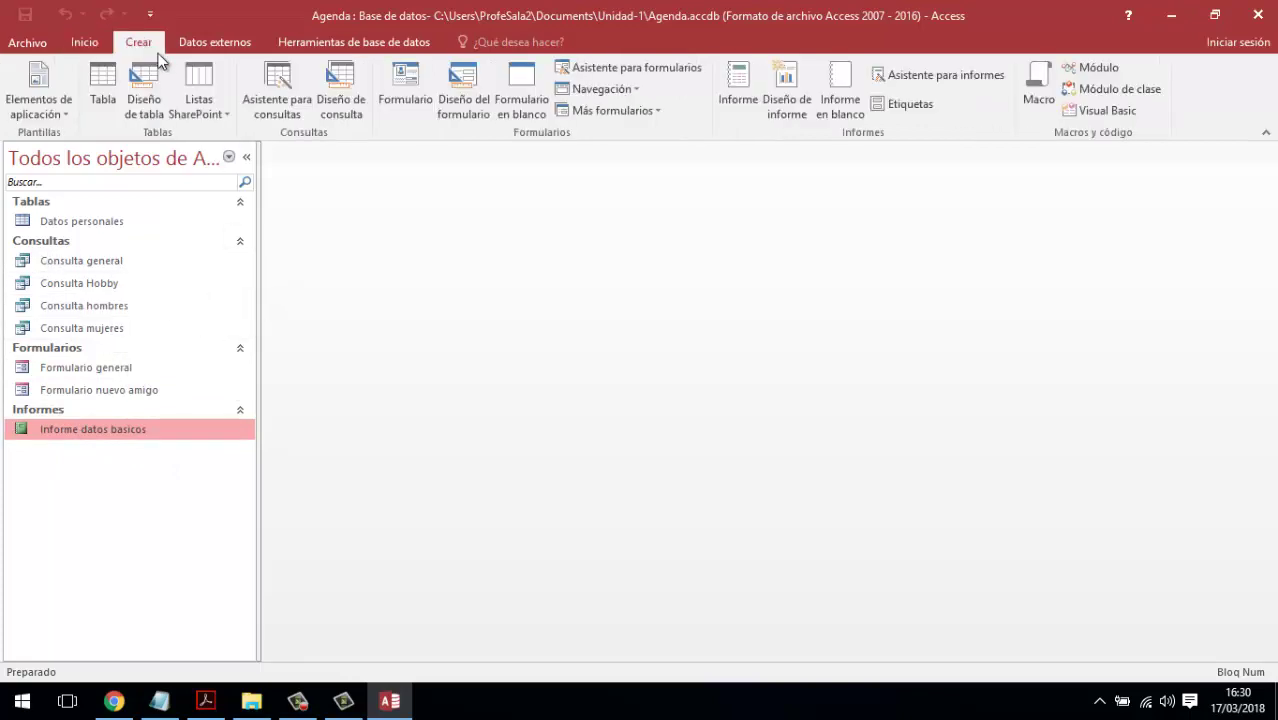
- Start a report wizard listing Nombre, Telefono, Hobby, Genero and Estado civil
click(935, 75)
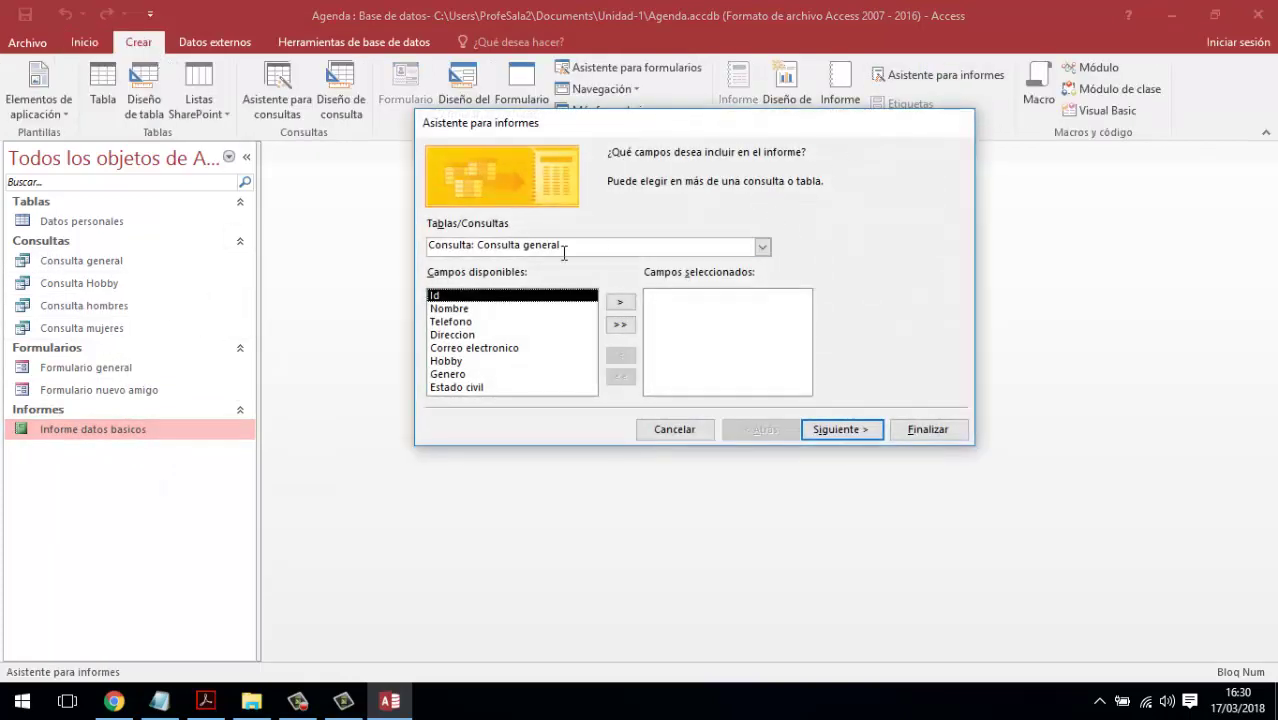
click(485, 311)
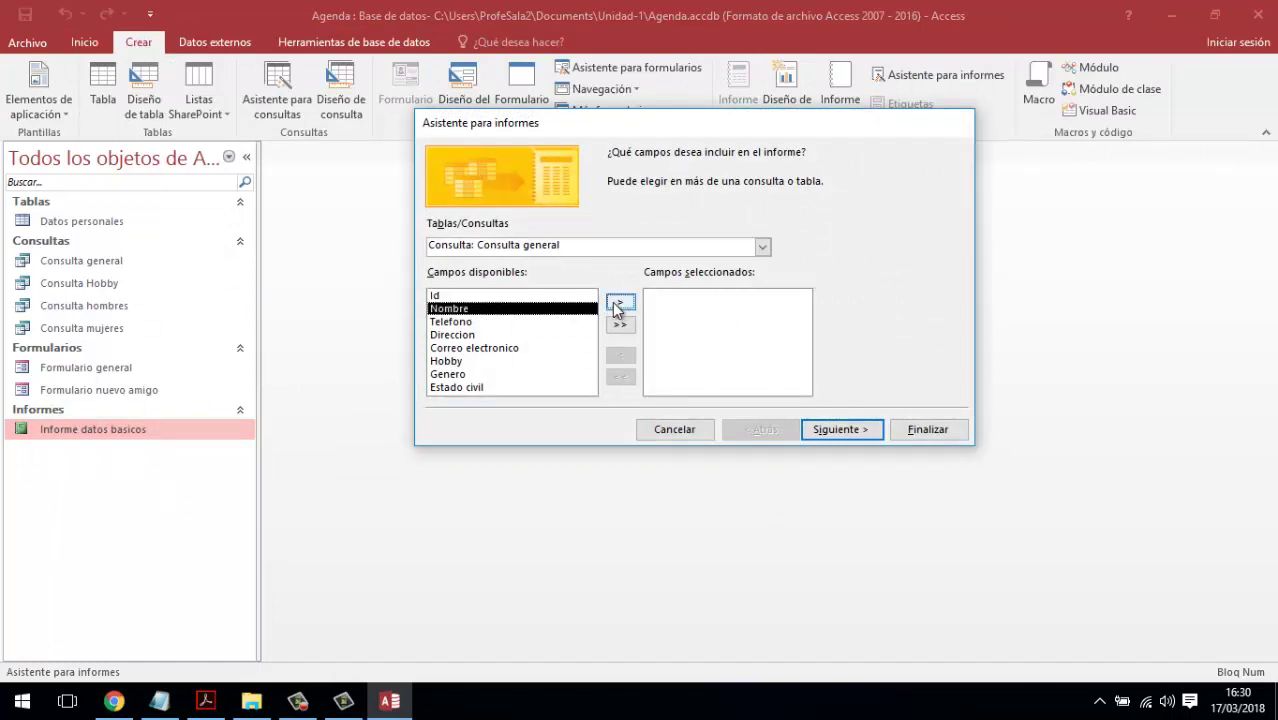
click(616, 305)
click(616, 305)
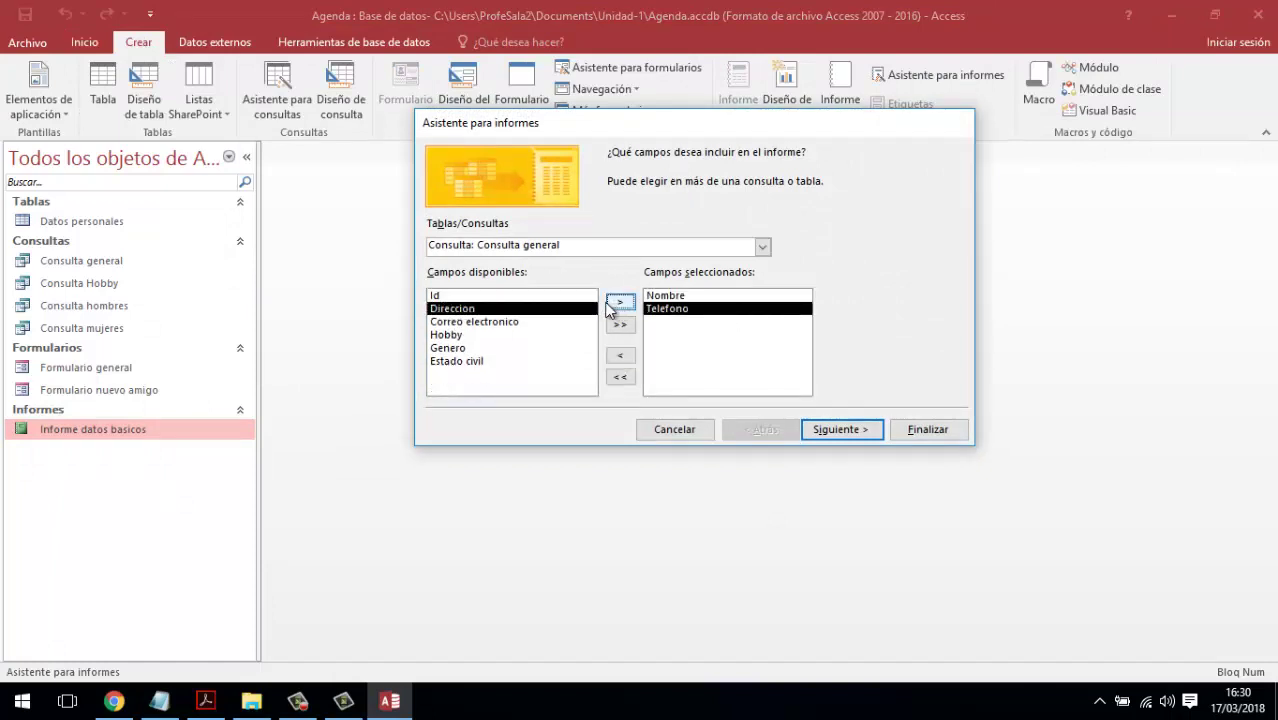
click(462, 336)
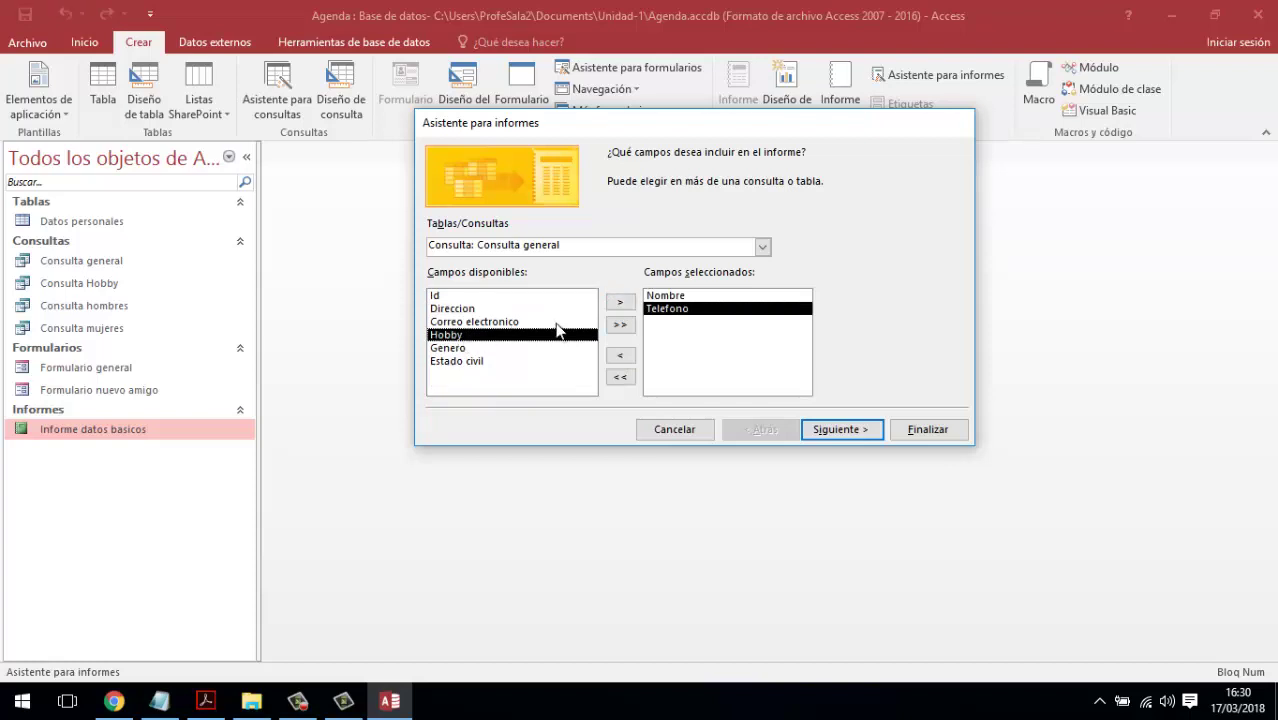
click(620, 302)
click(620, 302)
click(620, 302)
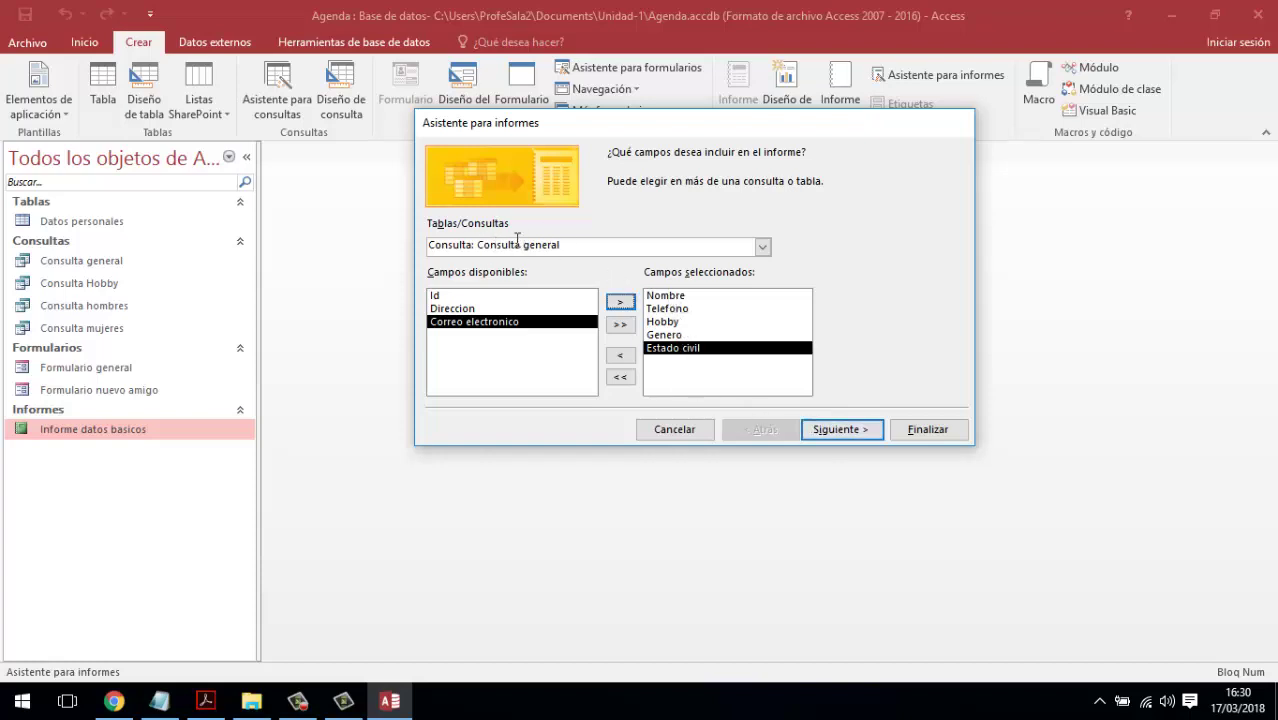
- Group the report by Genero, sort it by Nombre, and choose landscape orientation
click(860, 430)
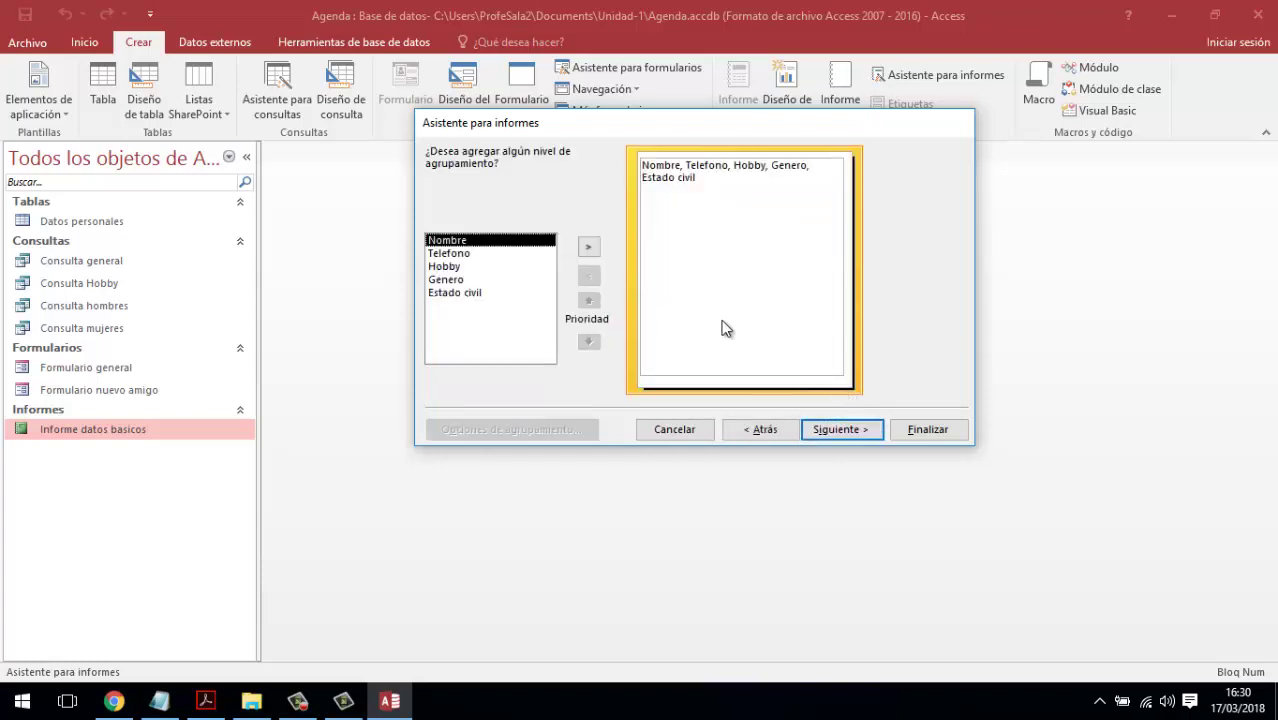
click(455, 280)
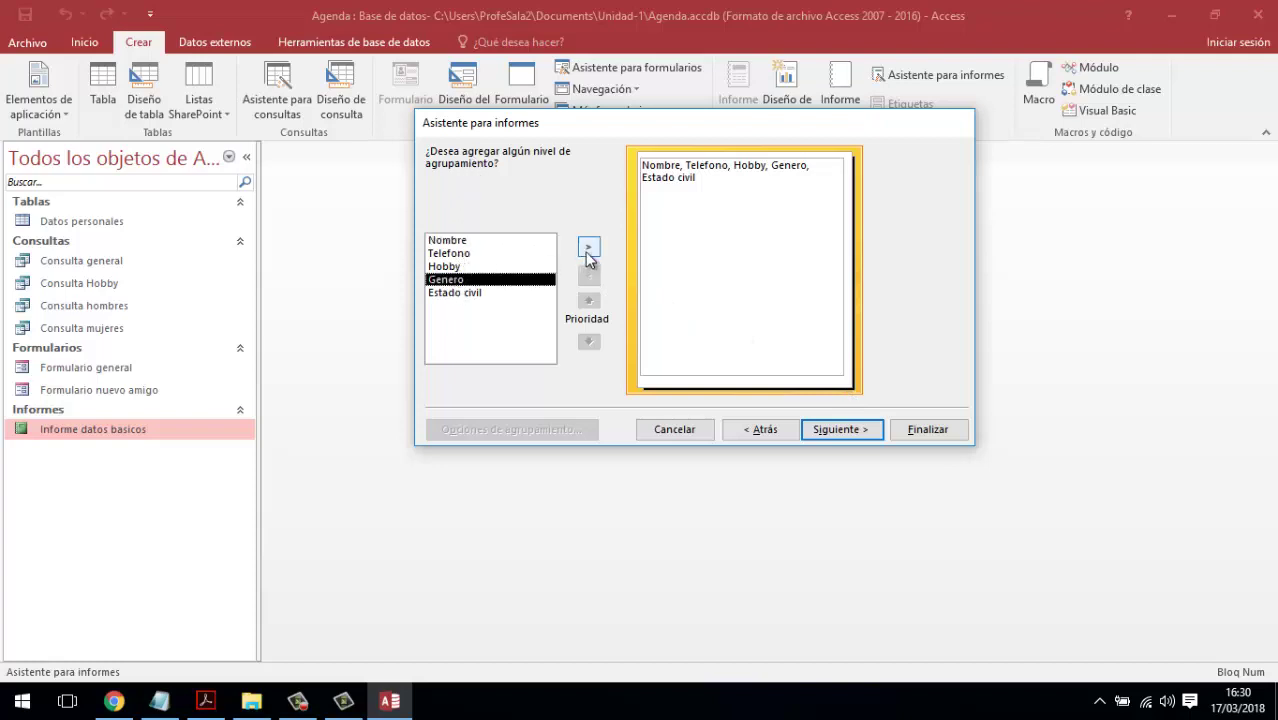
click(588, 247)
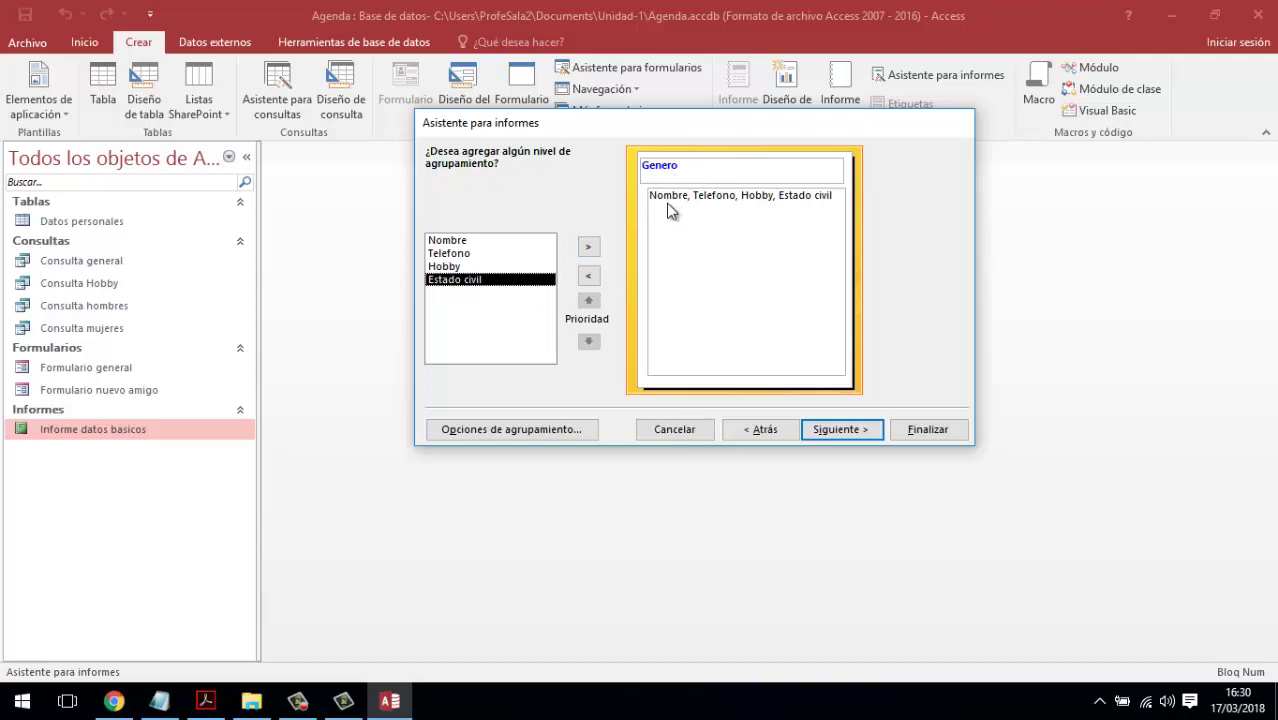
click(822, 429)
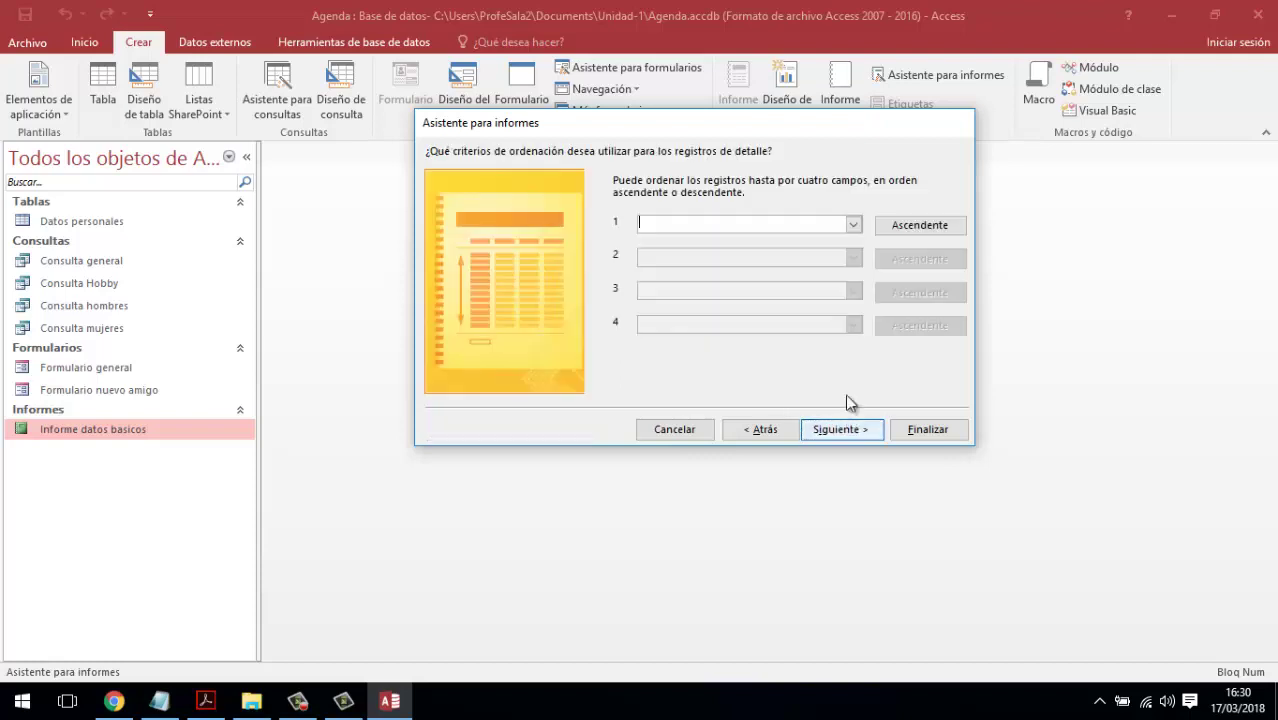
click(853, 226)
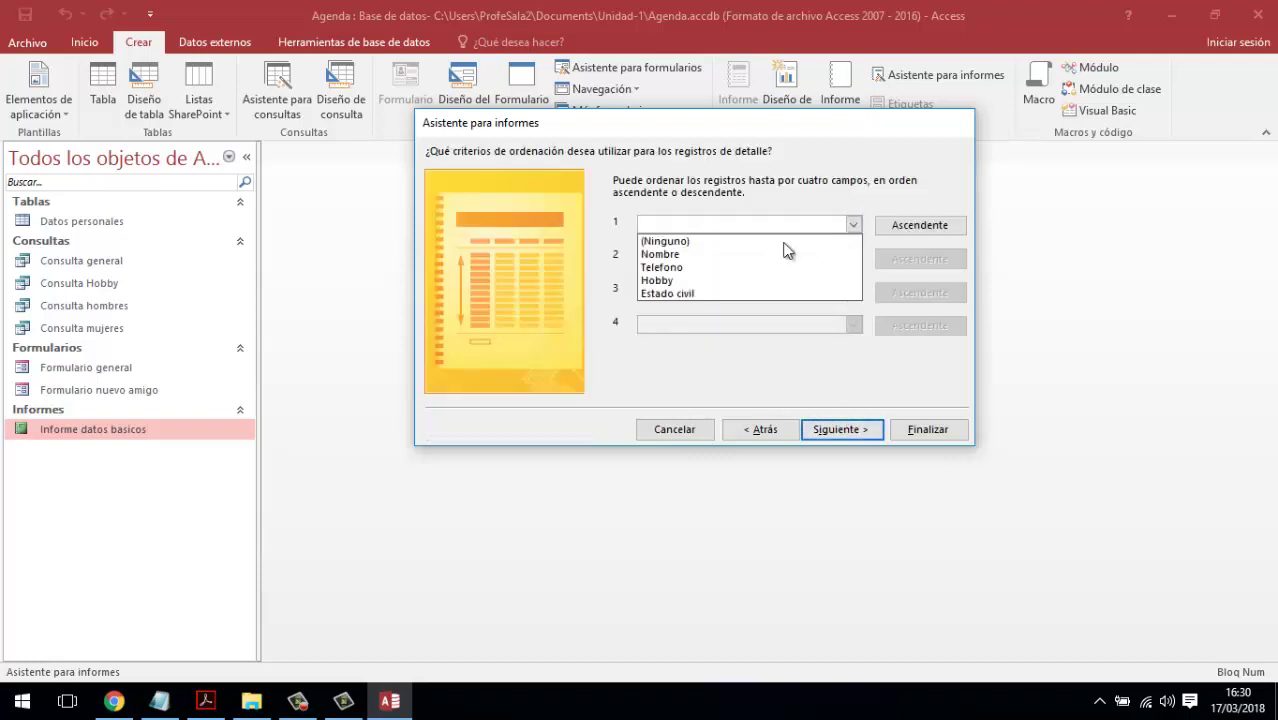
click(730, 255)
click(840, 428)
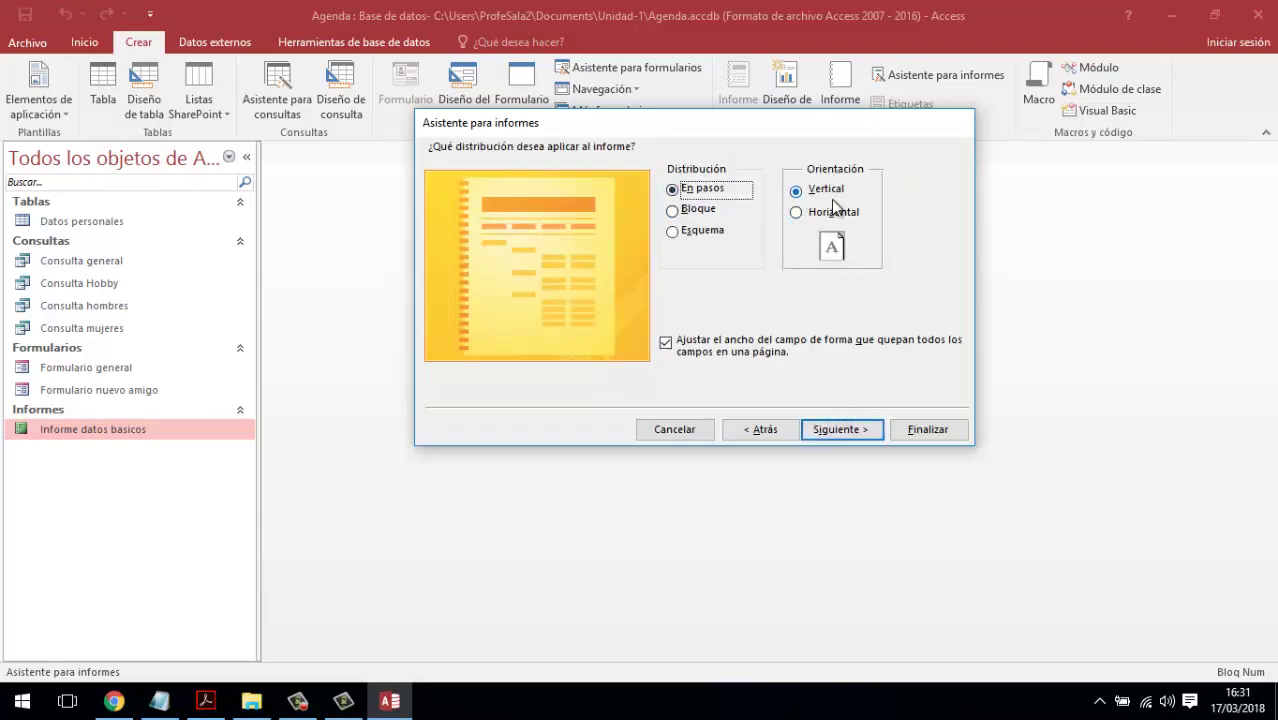
click(822, 216)
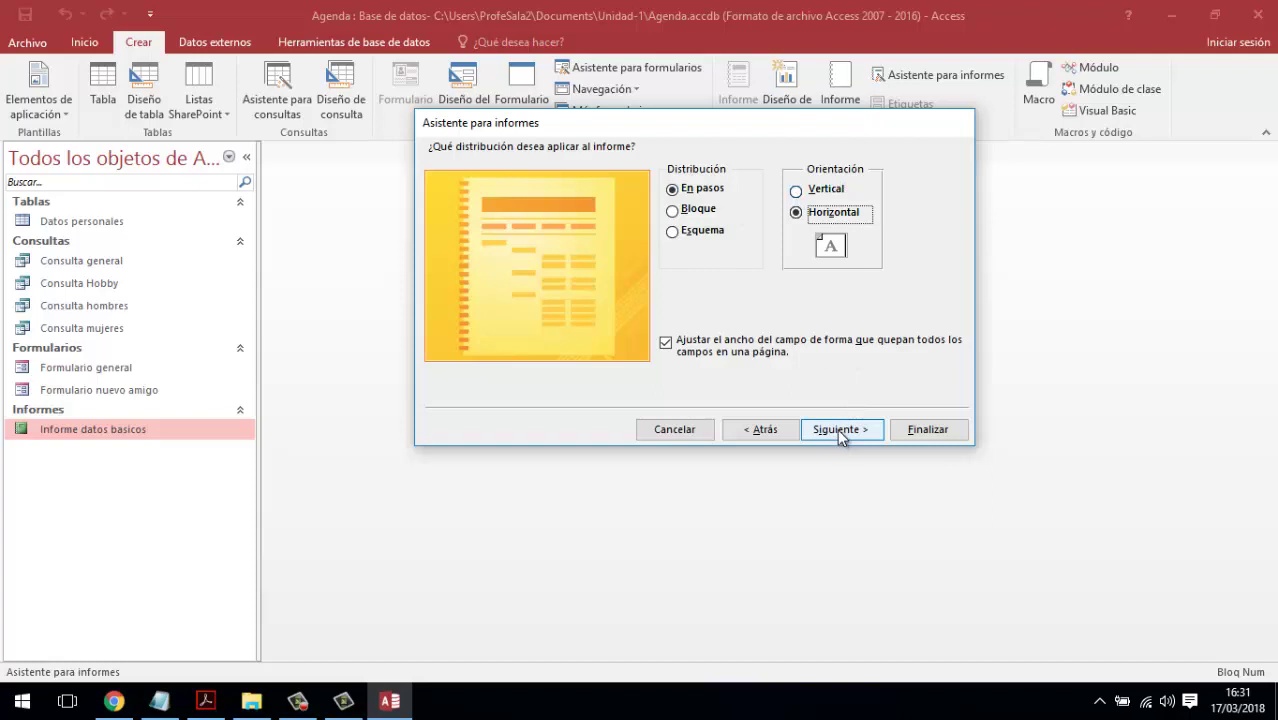
- Title the report 'Informe agrupado por genero'
click(839, 431)
triple_click(688, 176)
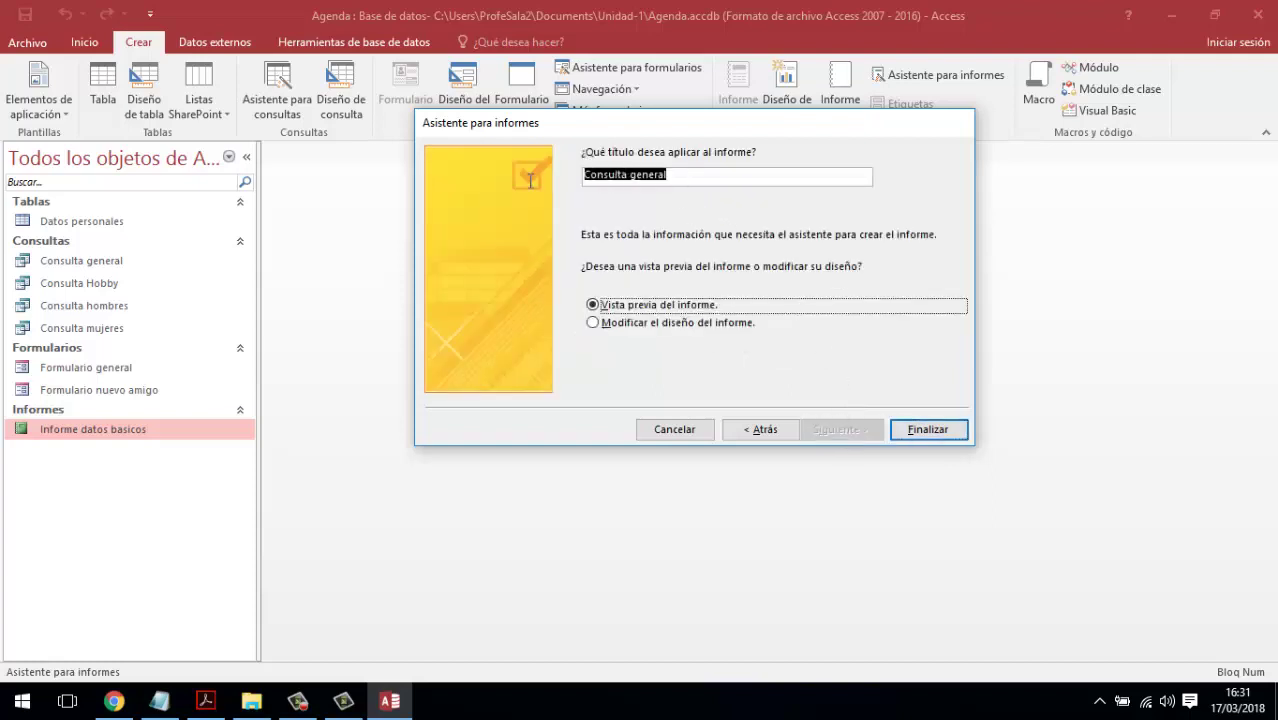
text(Inform)
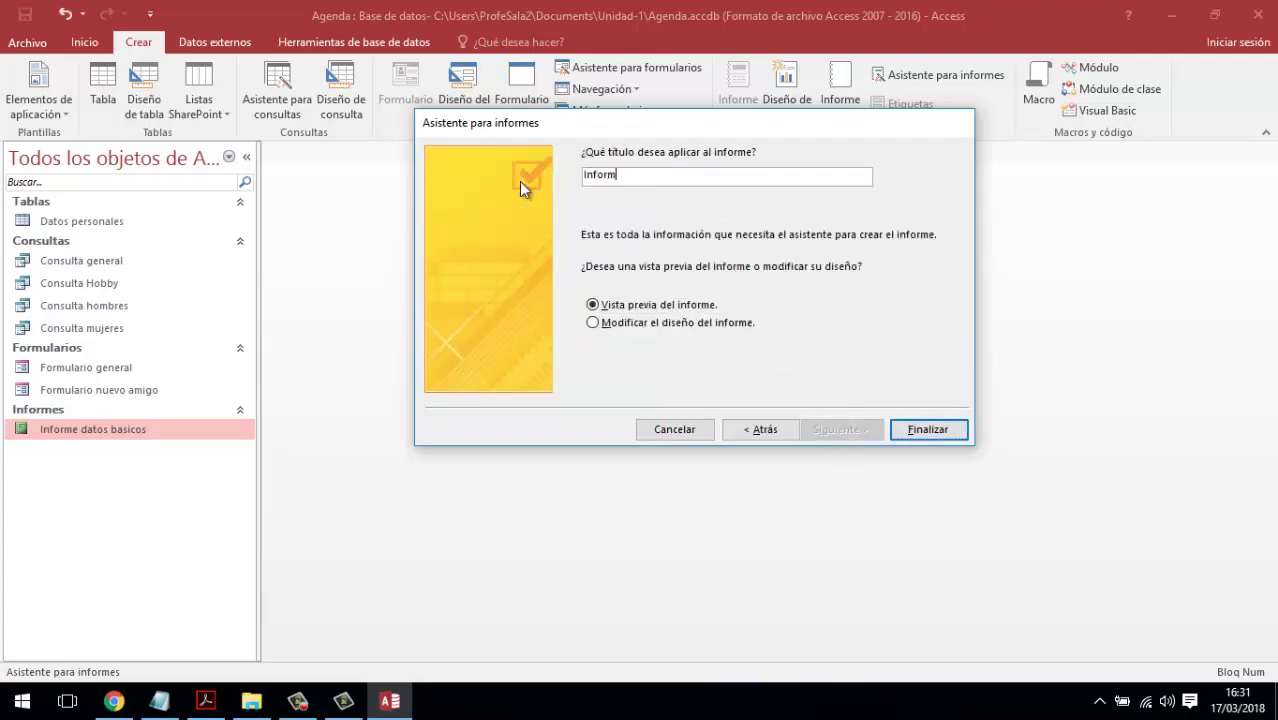
text(e ordenado)
key(BackSpace)
key(BackSpace)
key(BackSpace)
key(BackSpace)
key(BackSpace)
key(BackSpace)
key(BackSpace)
key(BackSpace)
text(agrupado por genero)
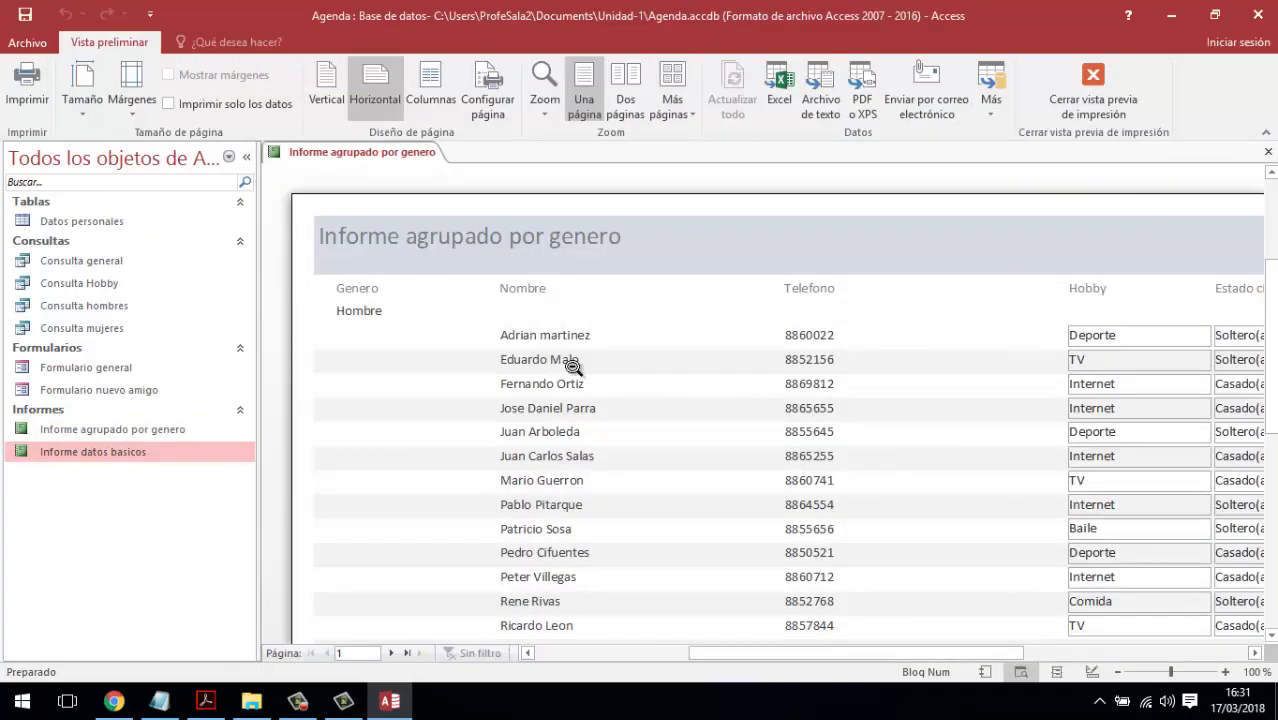
- Page through both preview pages of Informe agrupado por genero, then switch to Design view
click(361, 316)
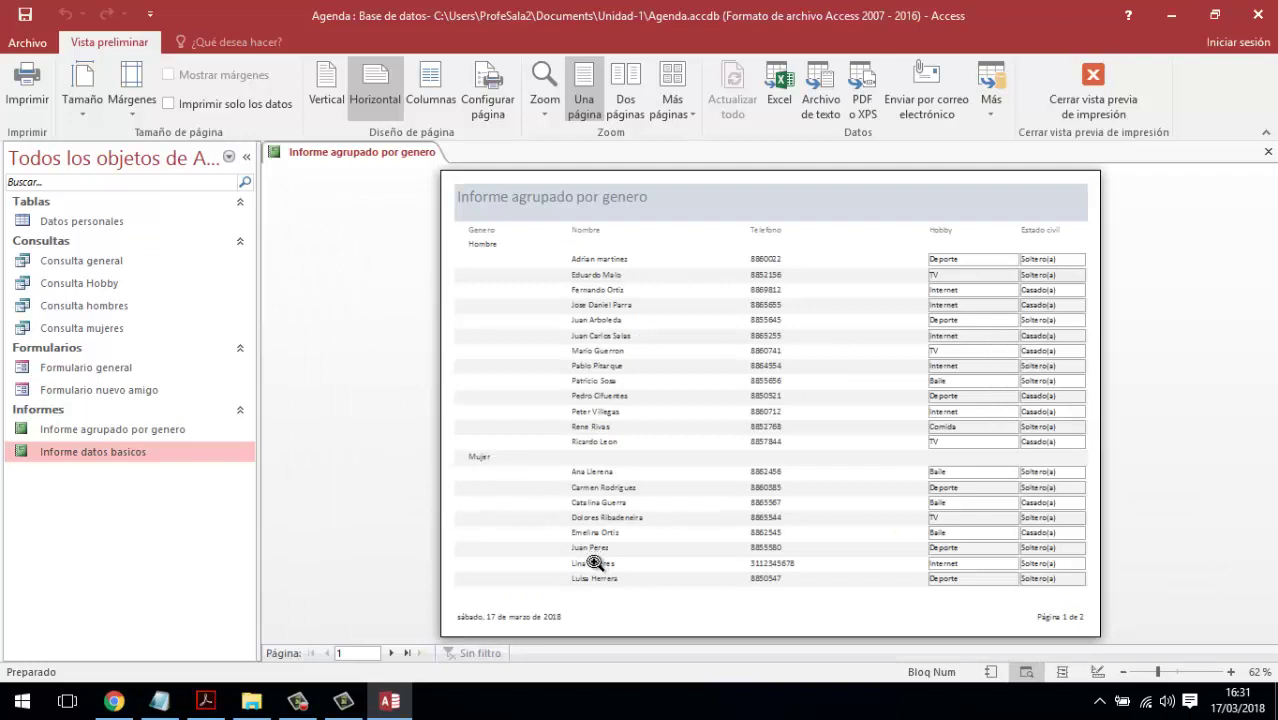
click(392, 653)
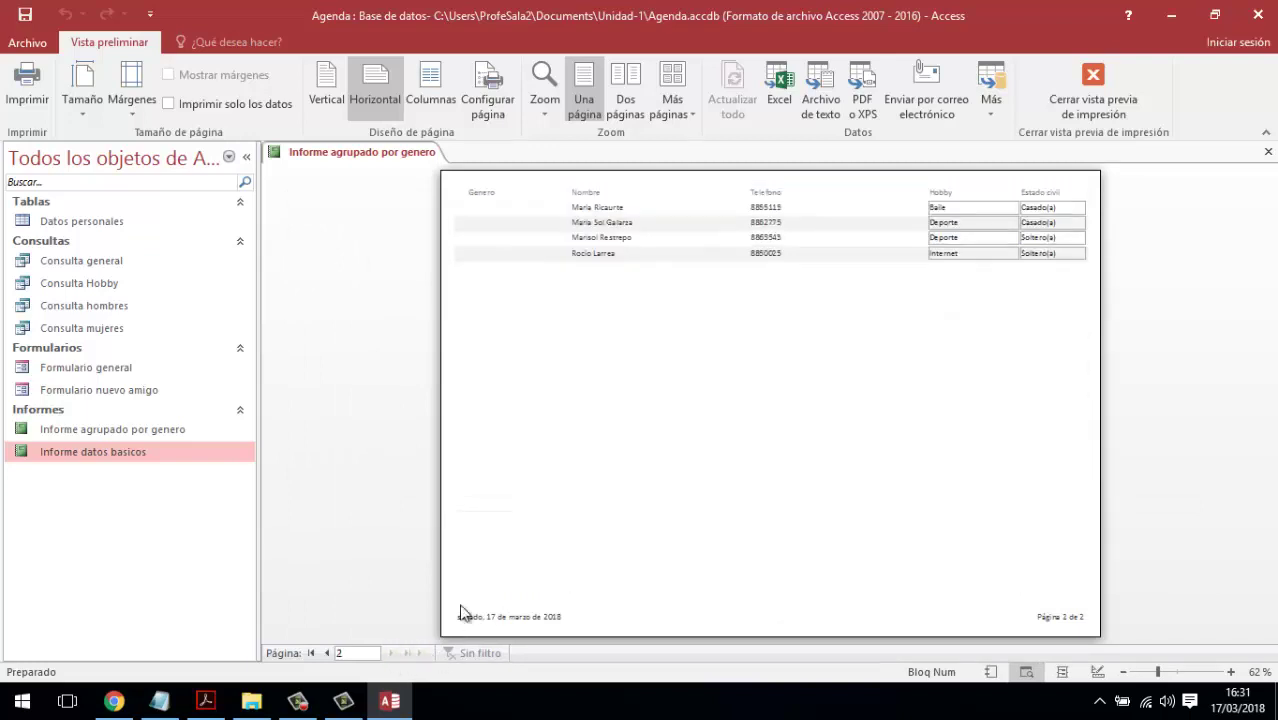
click(737, 210)
click(737, 209)
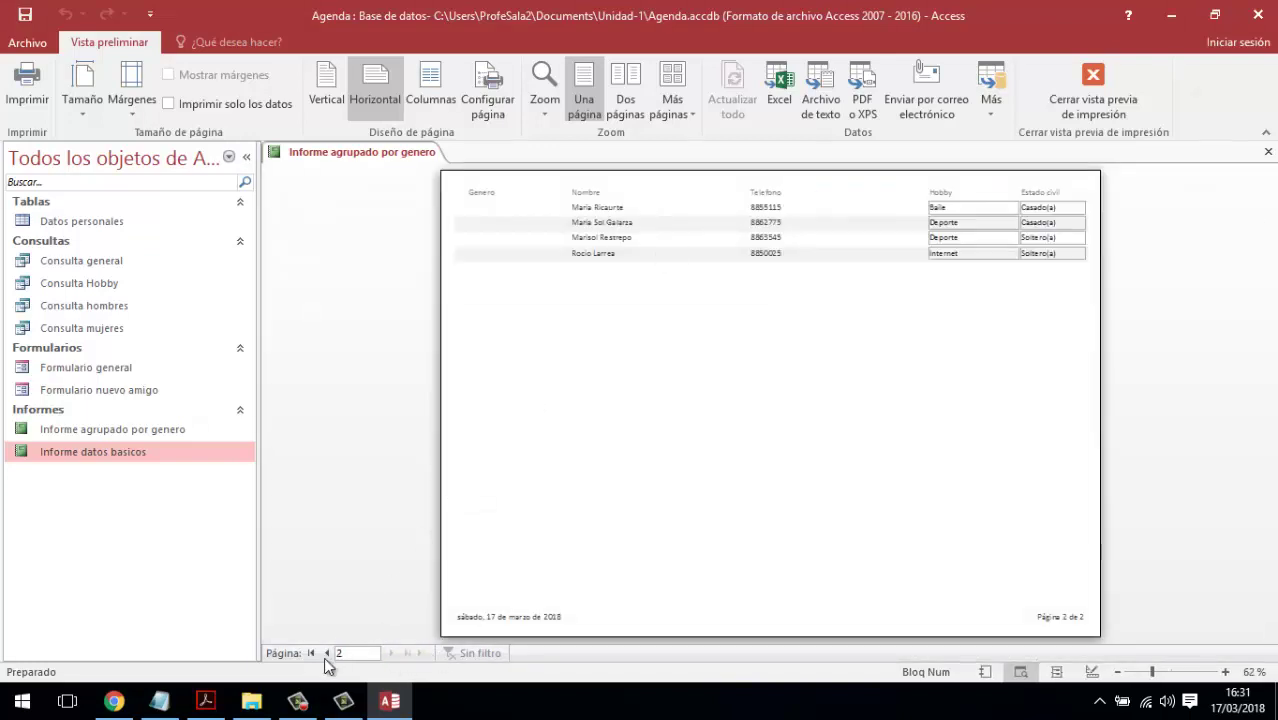
click(326, 653)
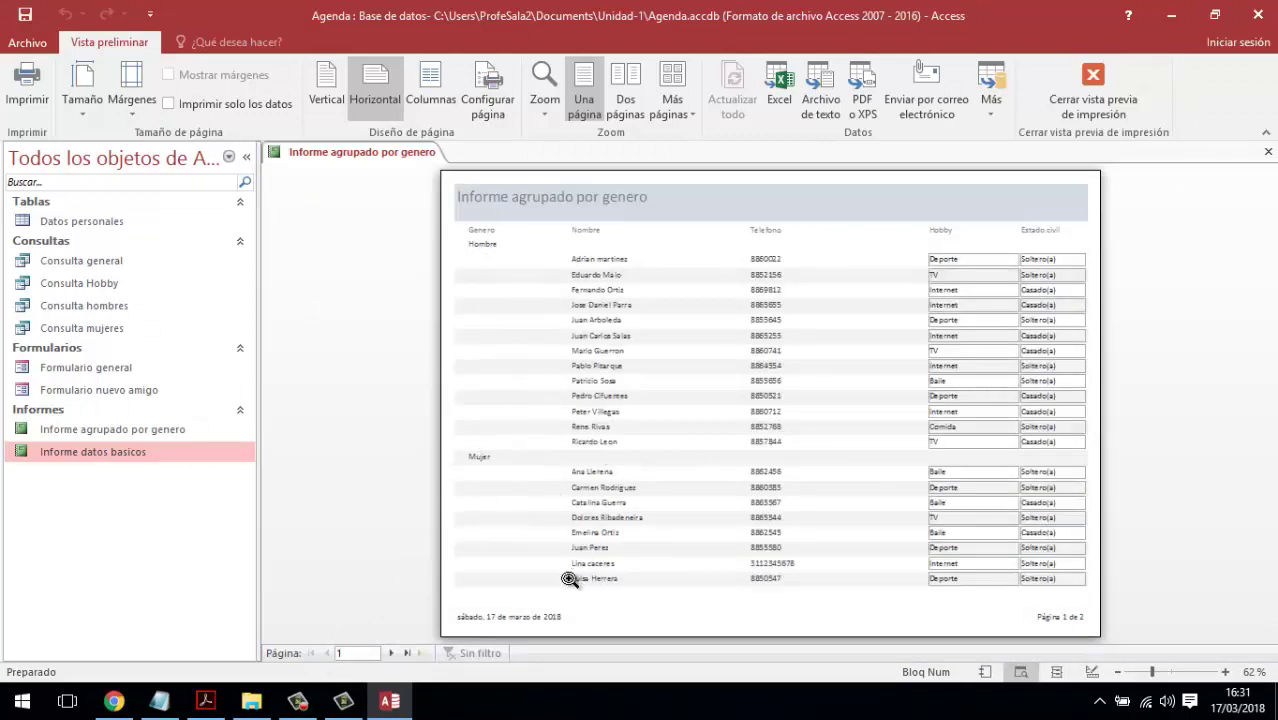
click(1097, 72)
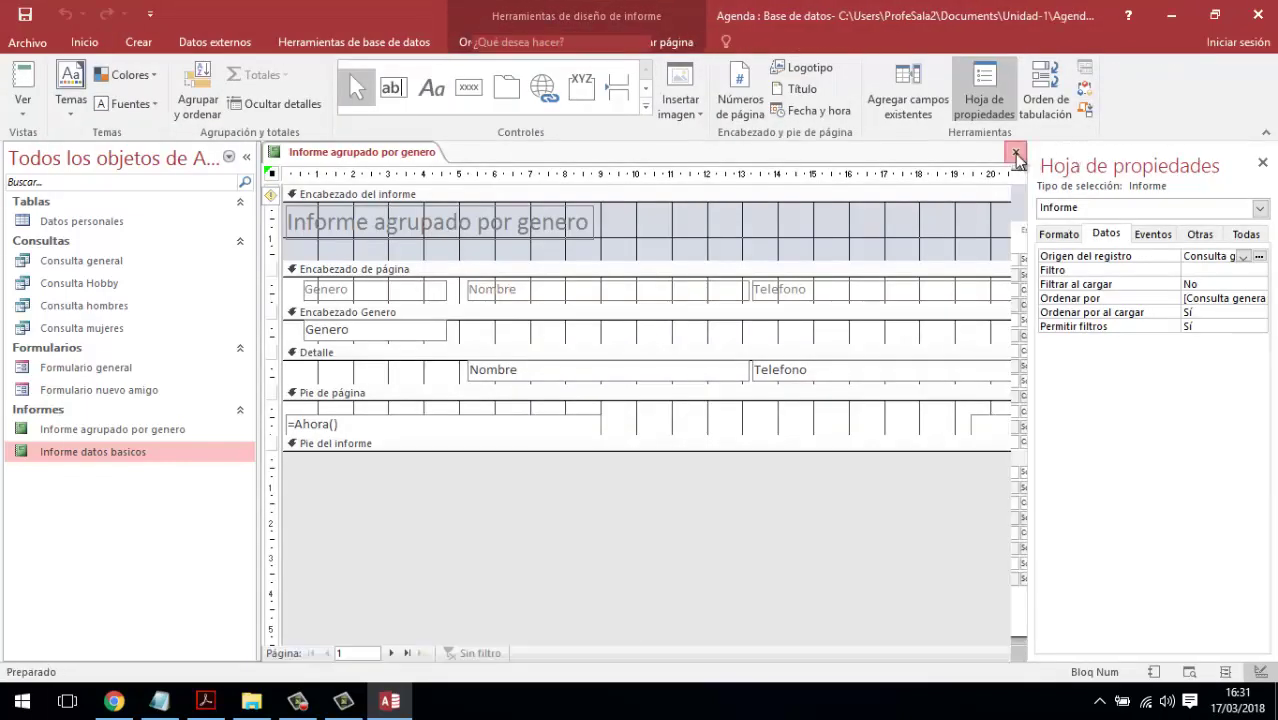
- Close Informe agrupado por genero, browse the listed reports, and bring up the Crear commands
click(1016, 155)
click(100, 433)
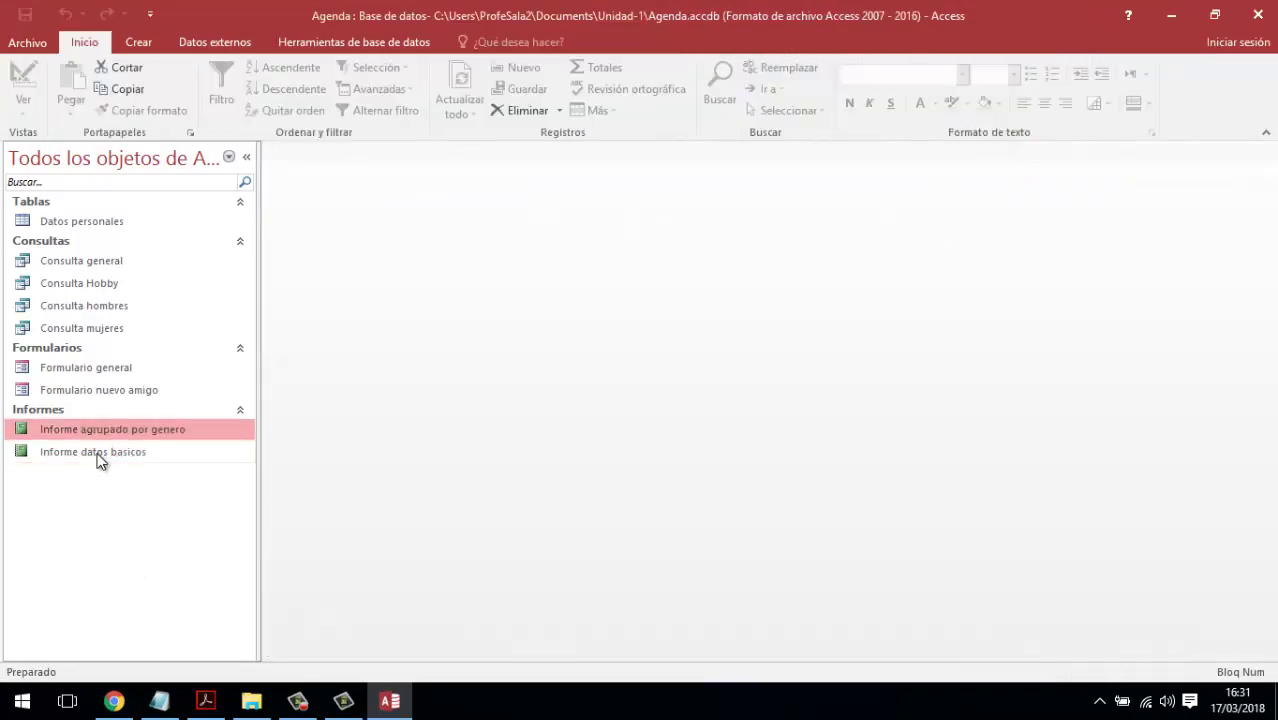
click(100, 455)
click(100, 438)
click(101, 455)
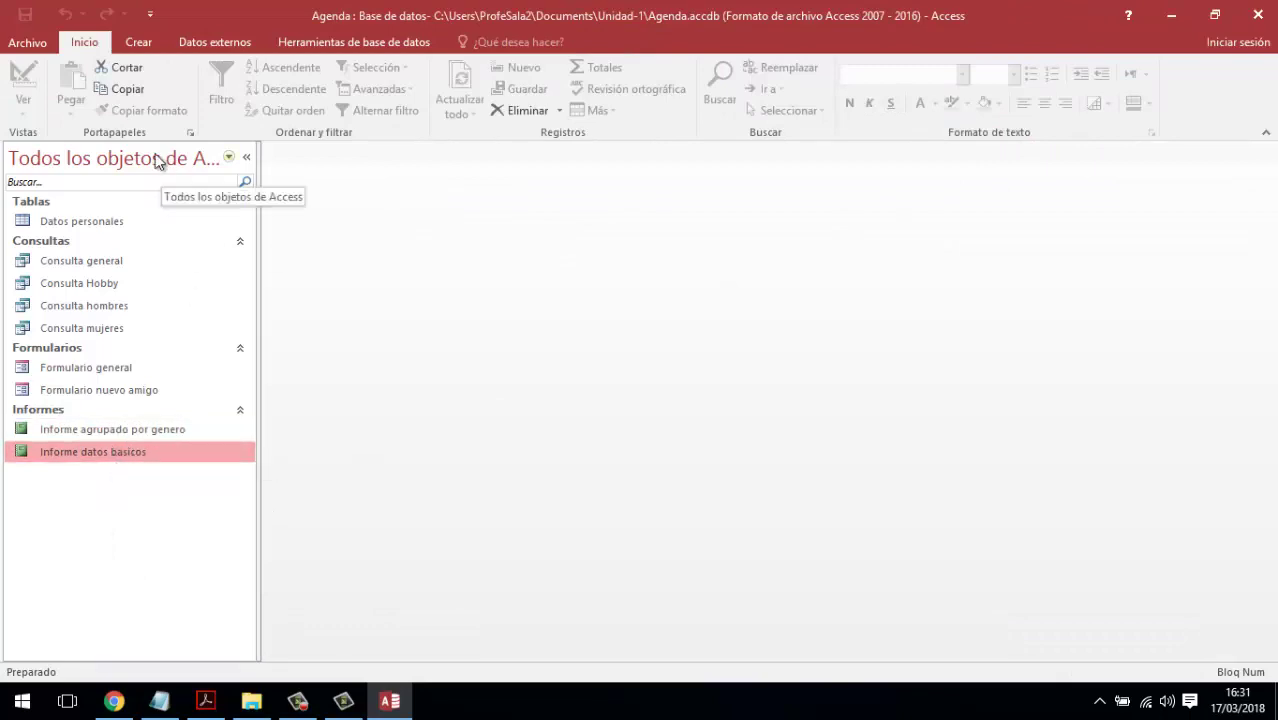
click(139, 43)
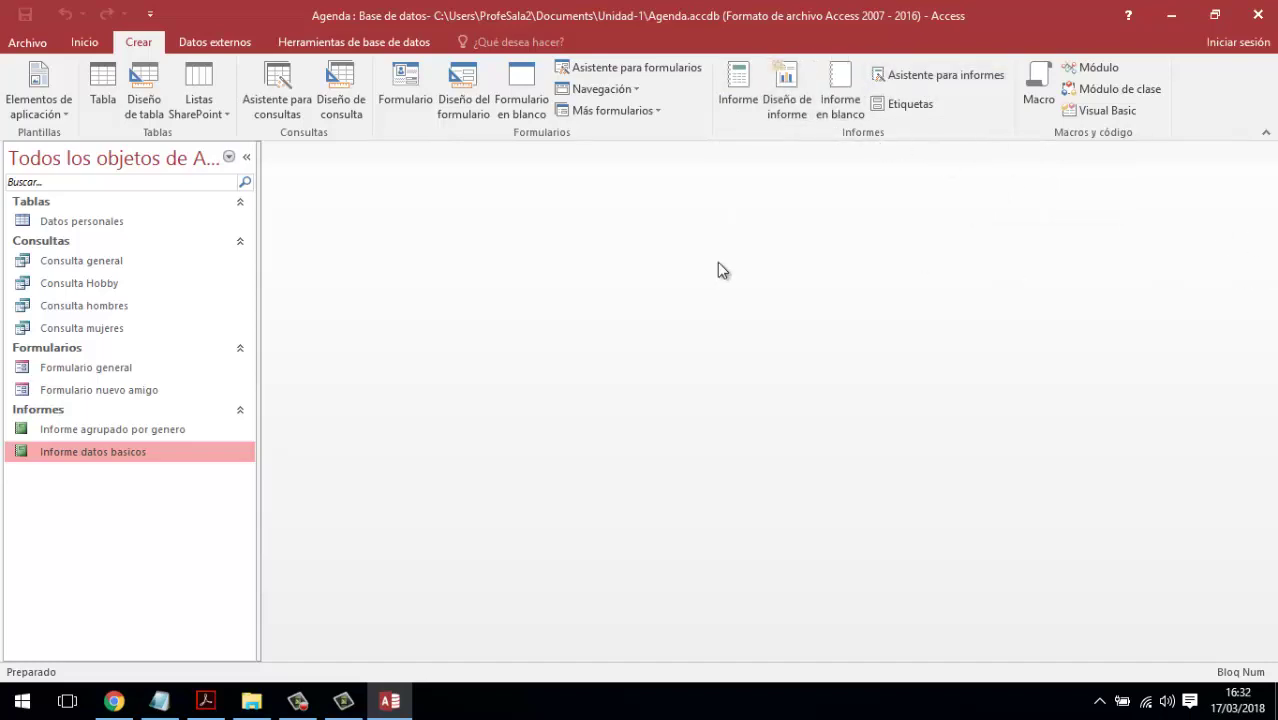
- Launch the Report Wizard on Consulta Hobby with all five of its fields added
click(920, 78)
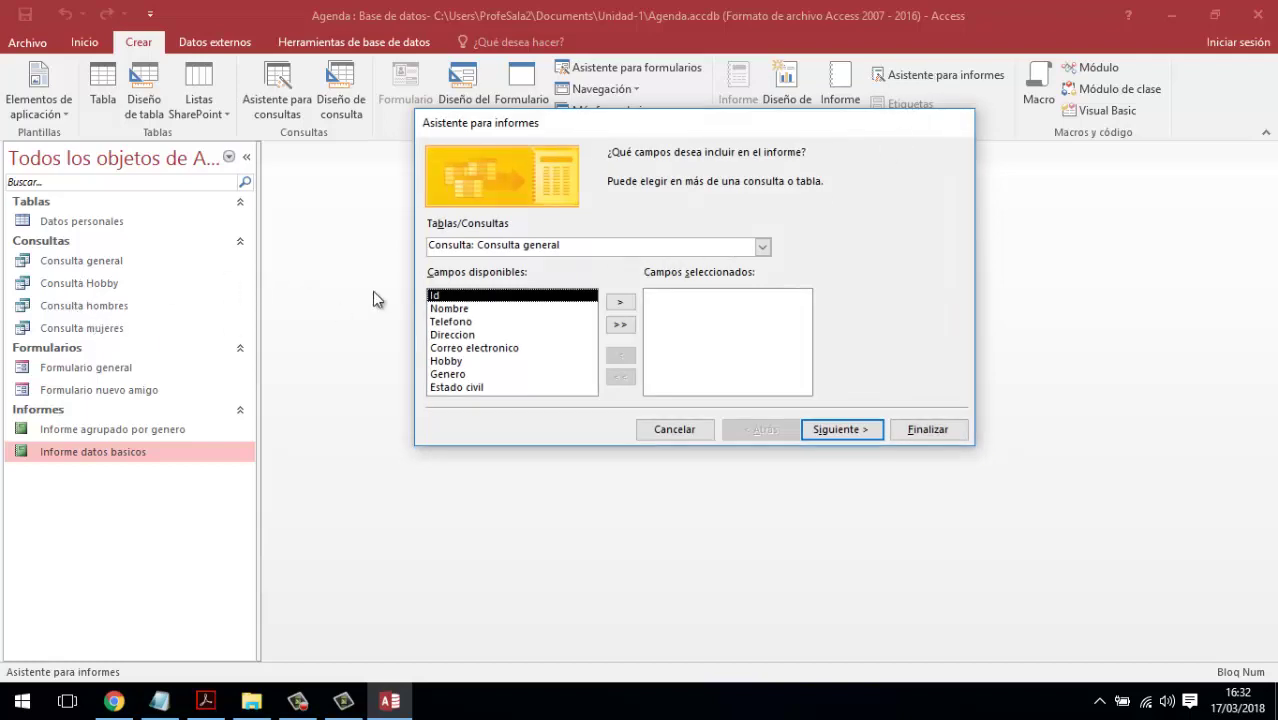
click(766, 248)
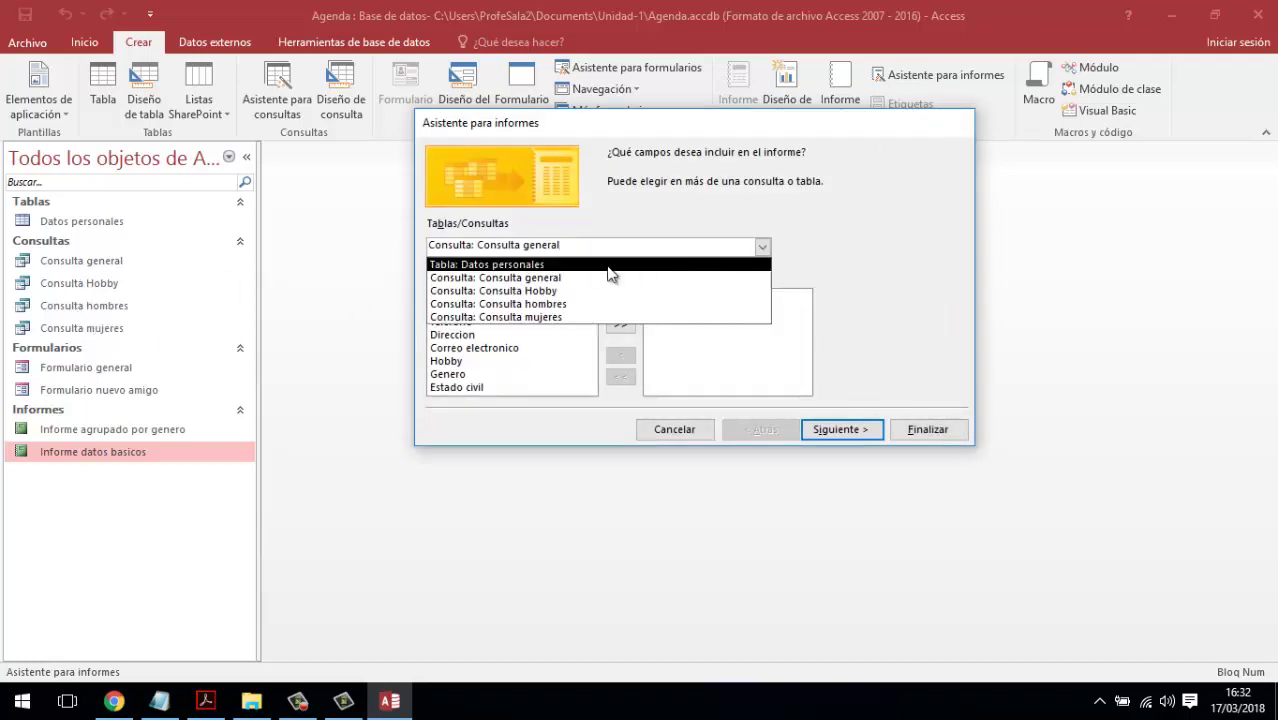
click(554, 291)
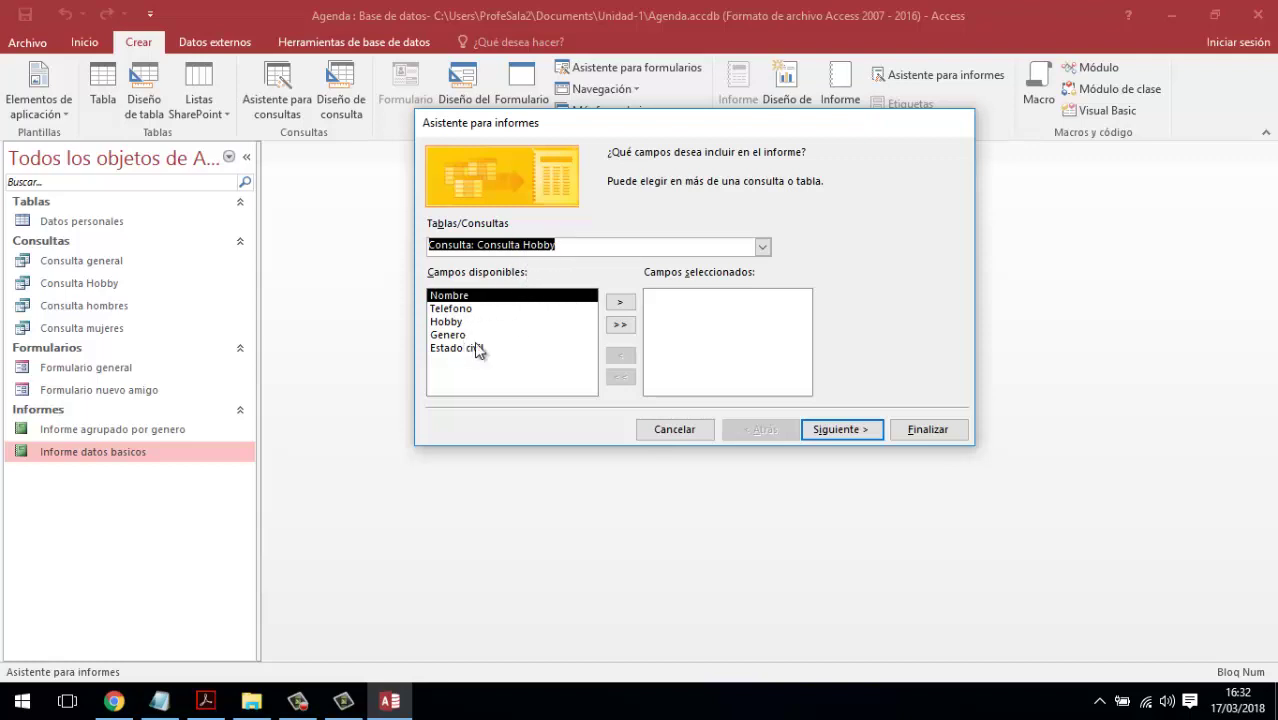
click(620, 326)
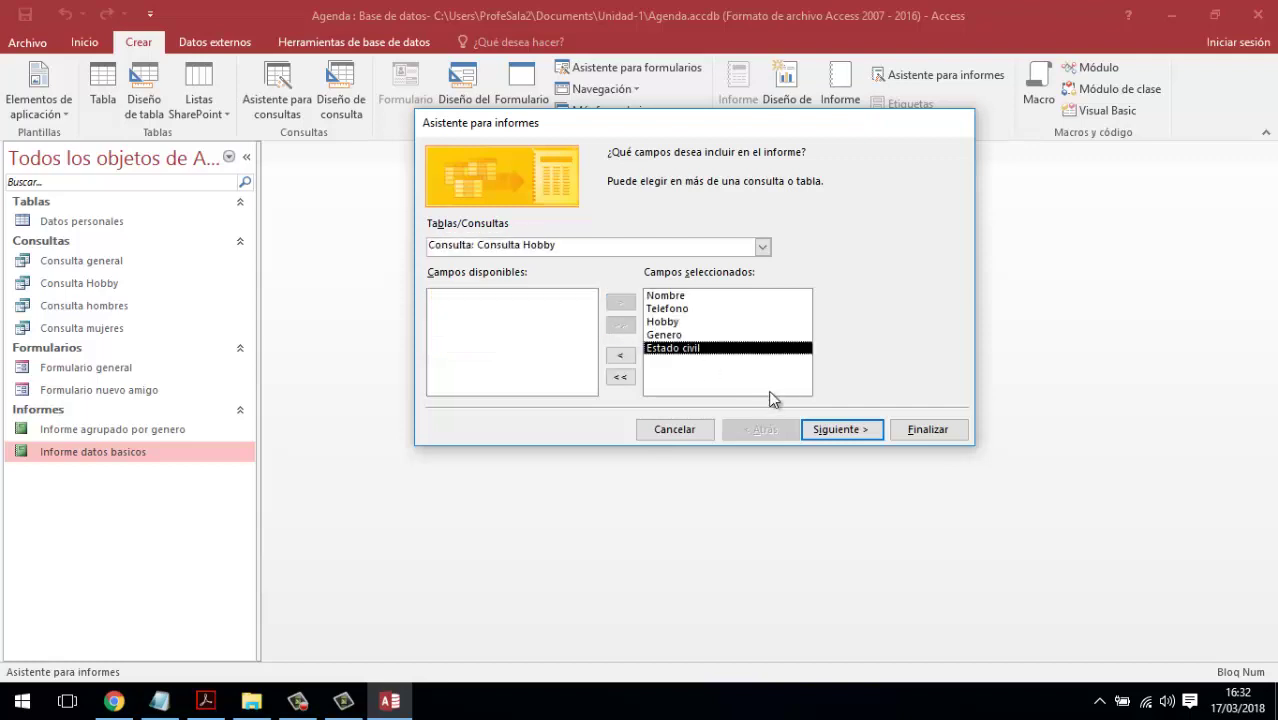
click(827, 430)
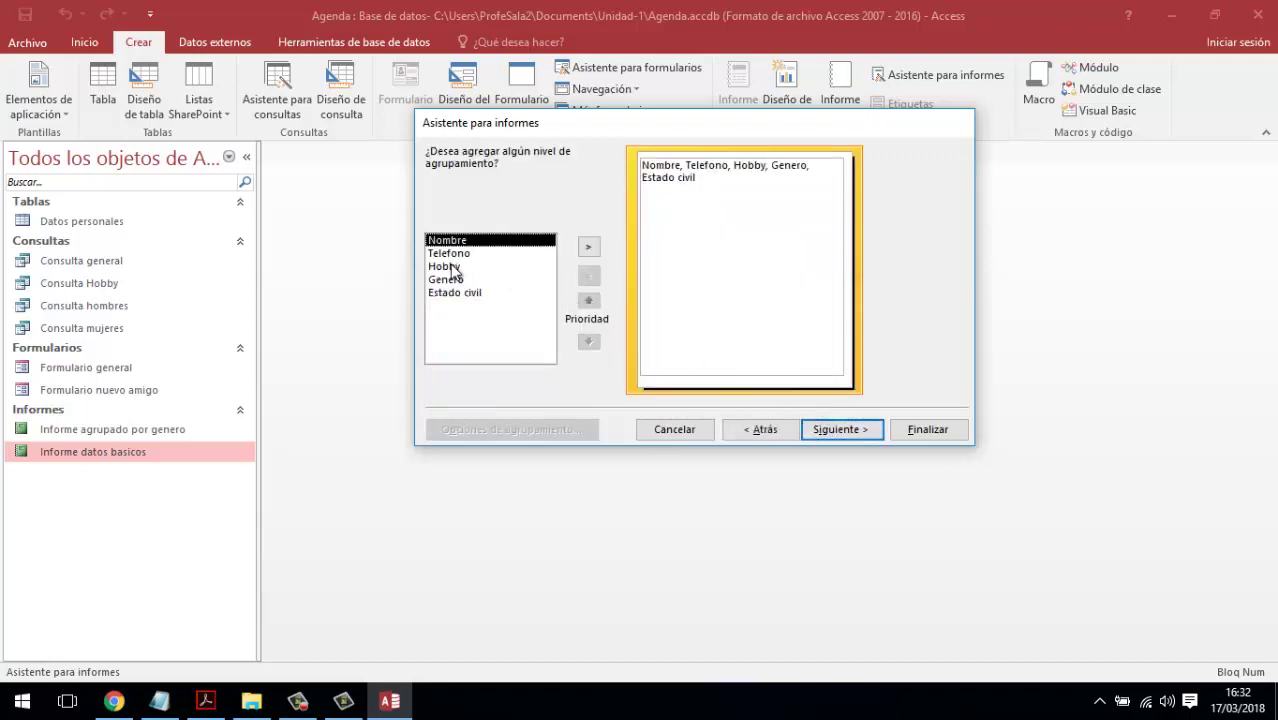
- Group the report by Genero, sort it by Nombre, and choose landscape orientation
click(452, 280)
click(588, 247)
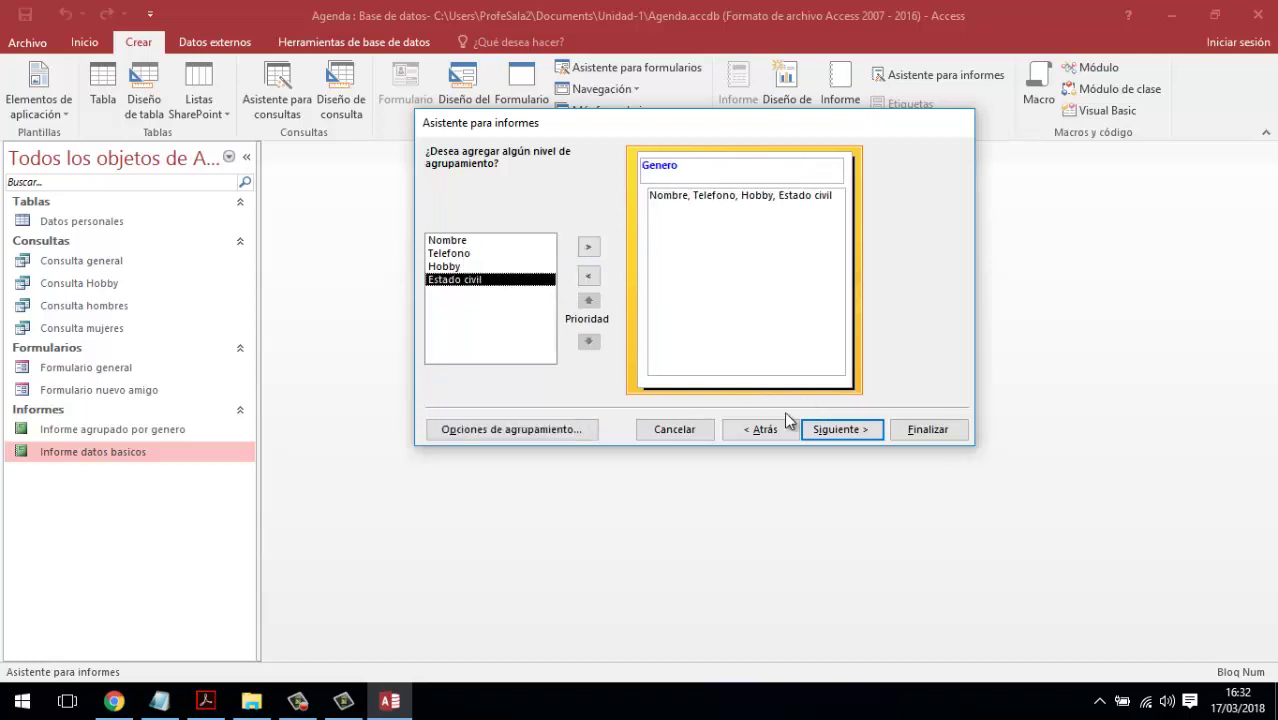
click(840, 429)
click(849, 227)
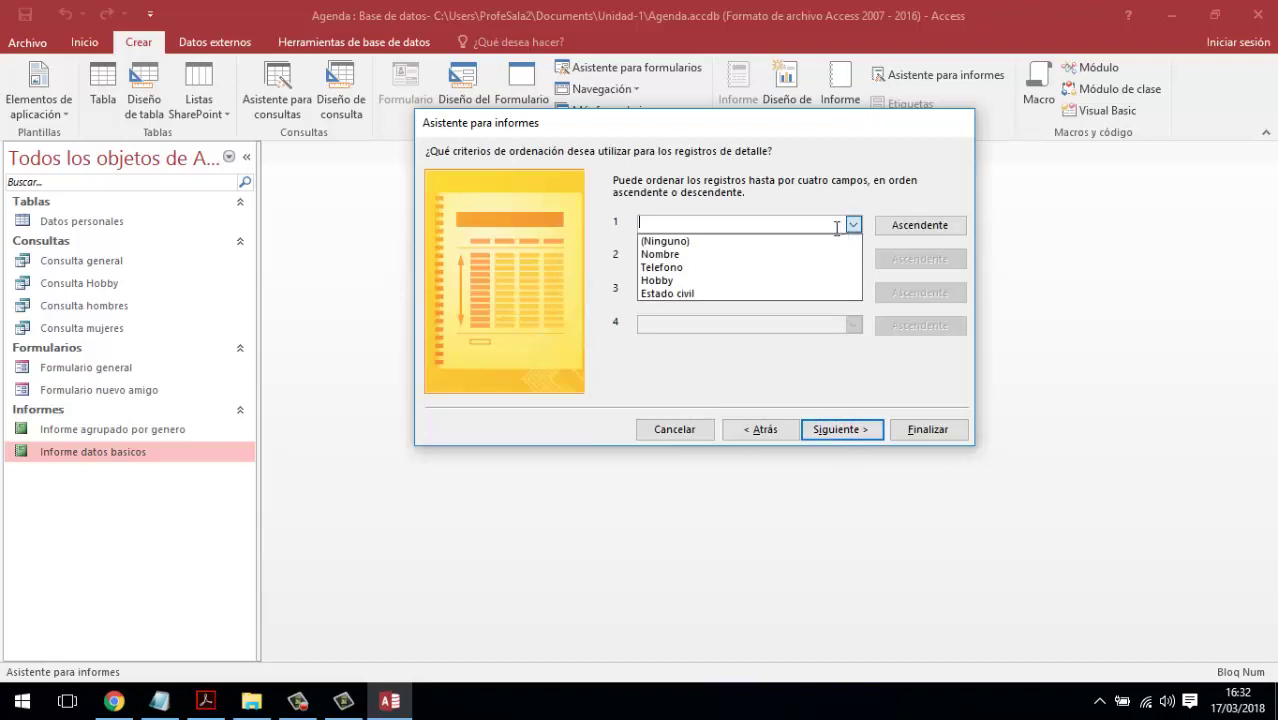
click(707, 252)
click(858, 430)
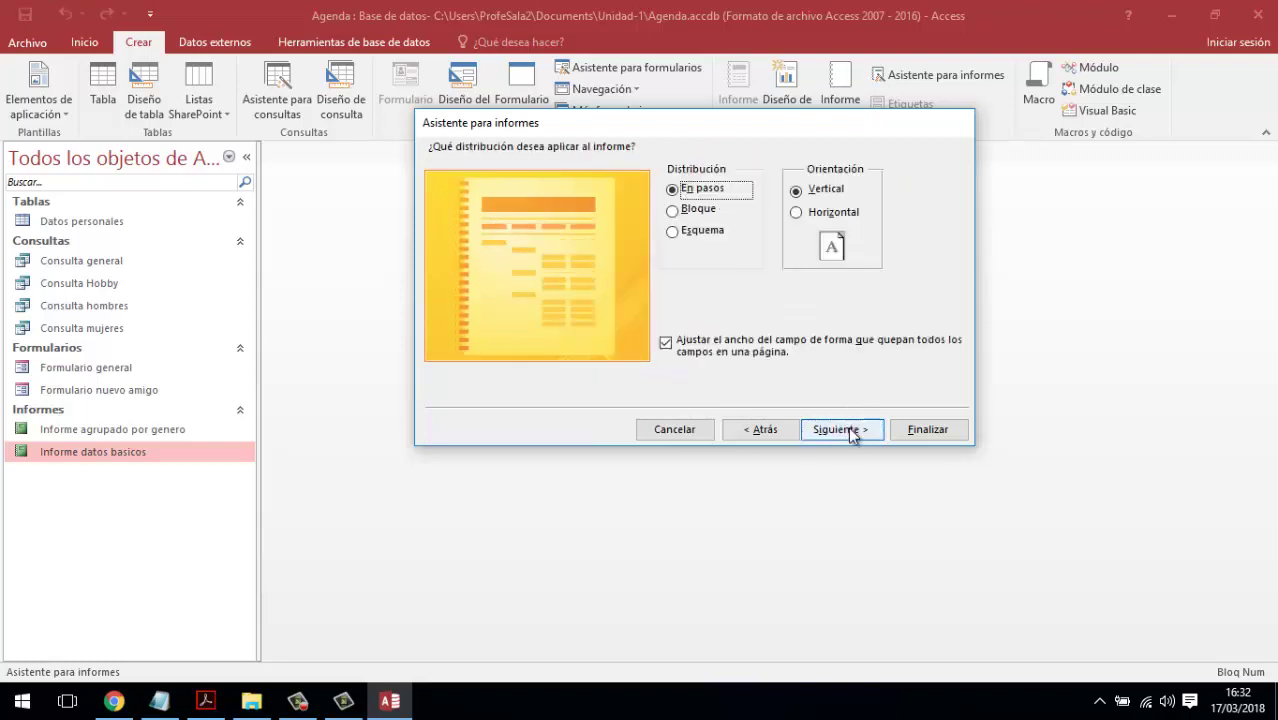
click(814, 216)
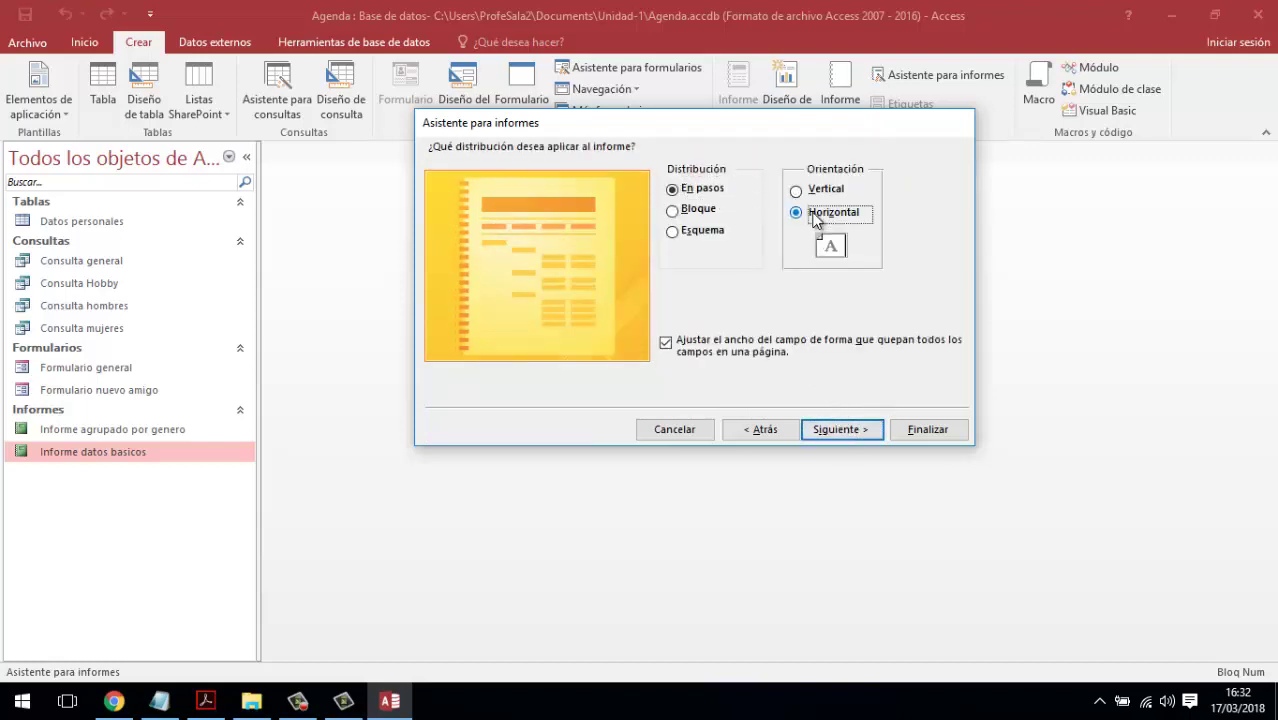
- Change the report title to 'Informe Hobby'
click(845, 434)
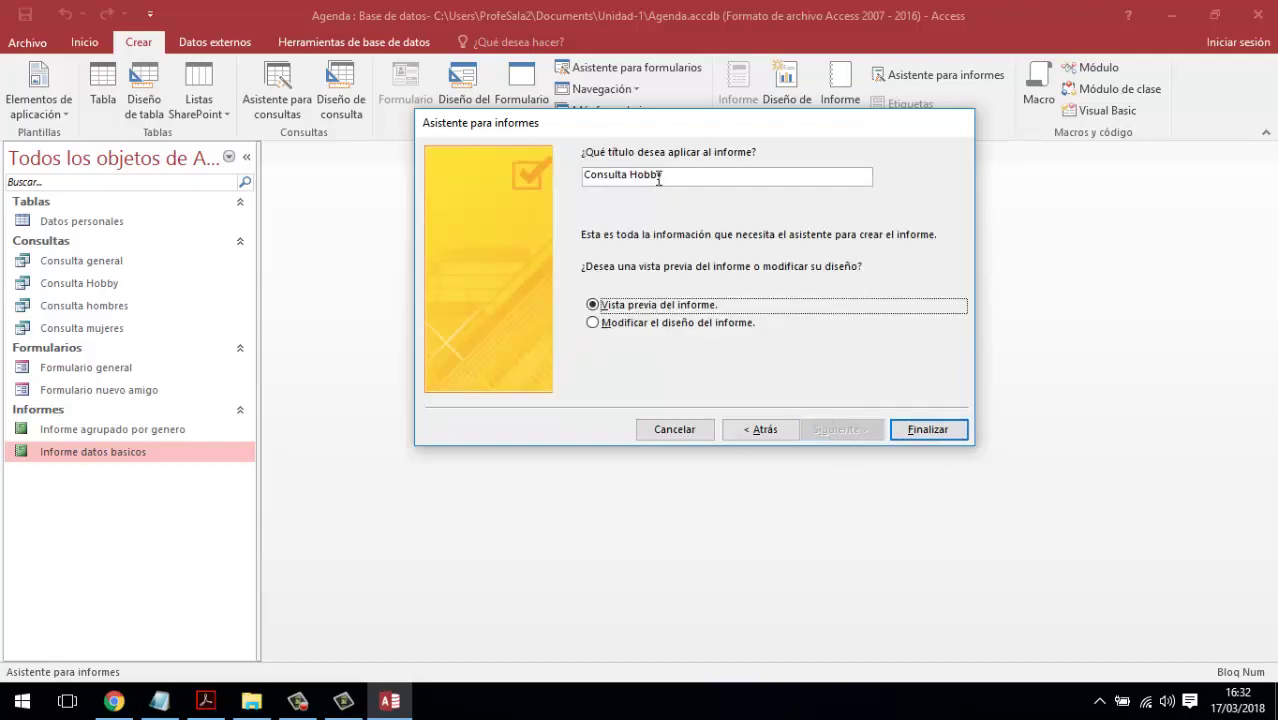
double_click(613, 178)
text(Informe)
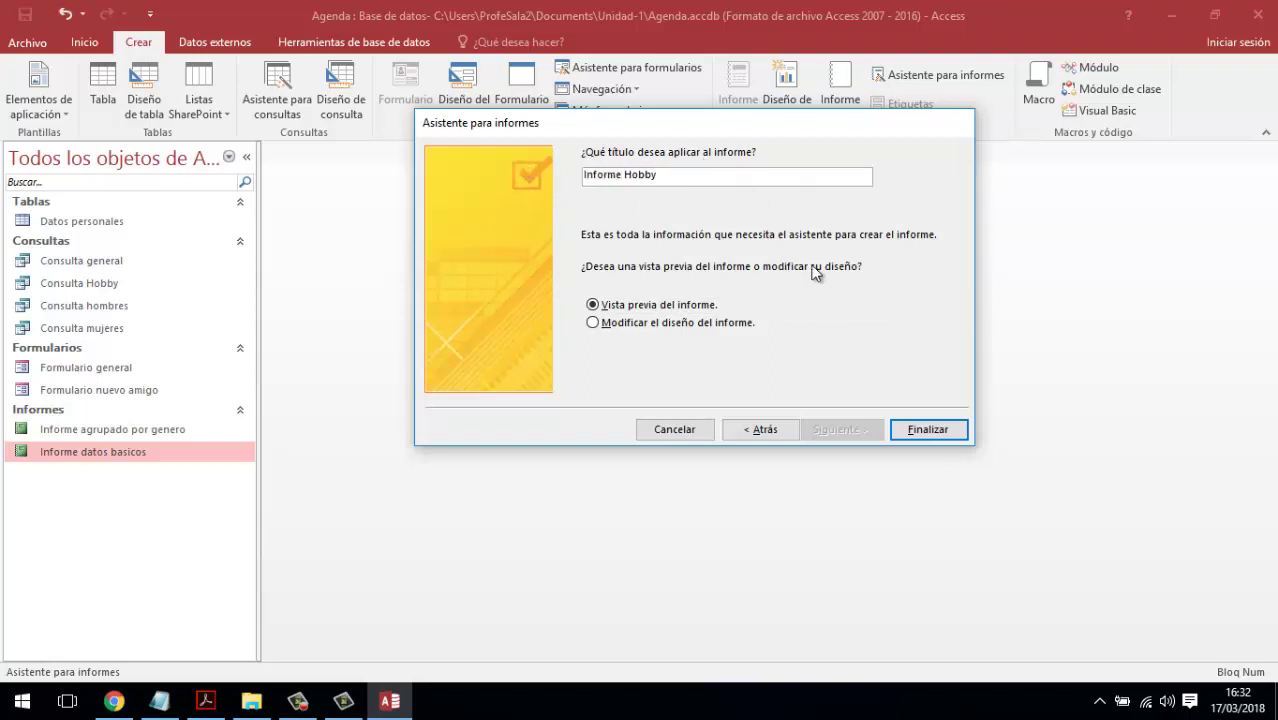
- Finish Informe Hobby, filter it to the Deporte hobby, and zoom the preview in and out
click(928, 430)
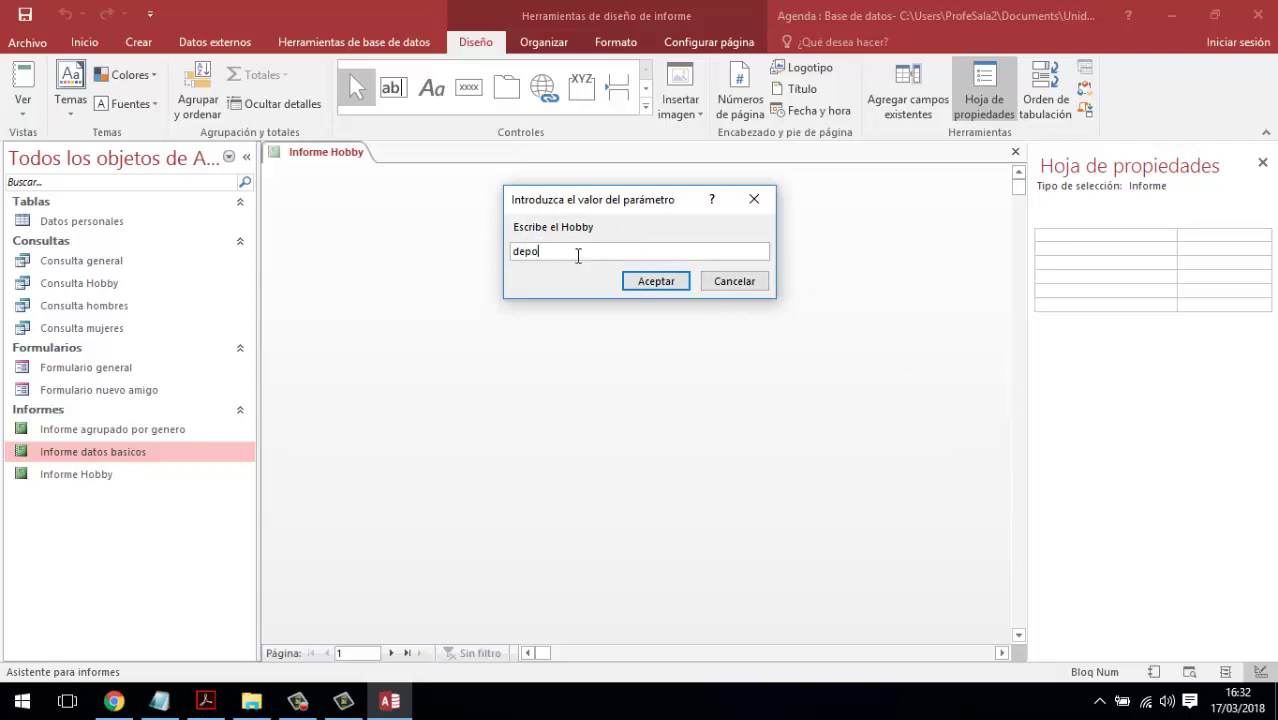
click(668, 281)
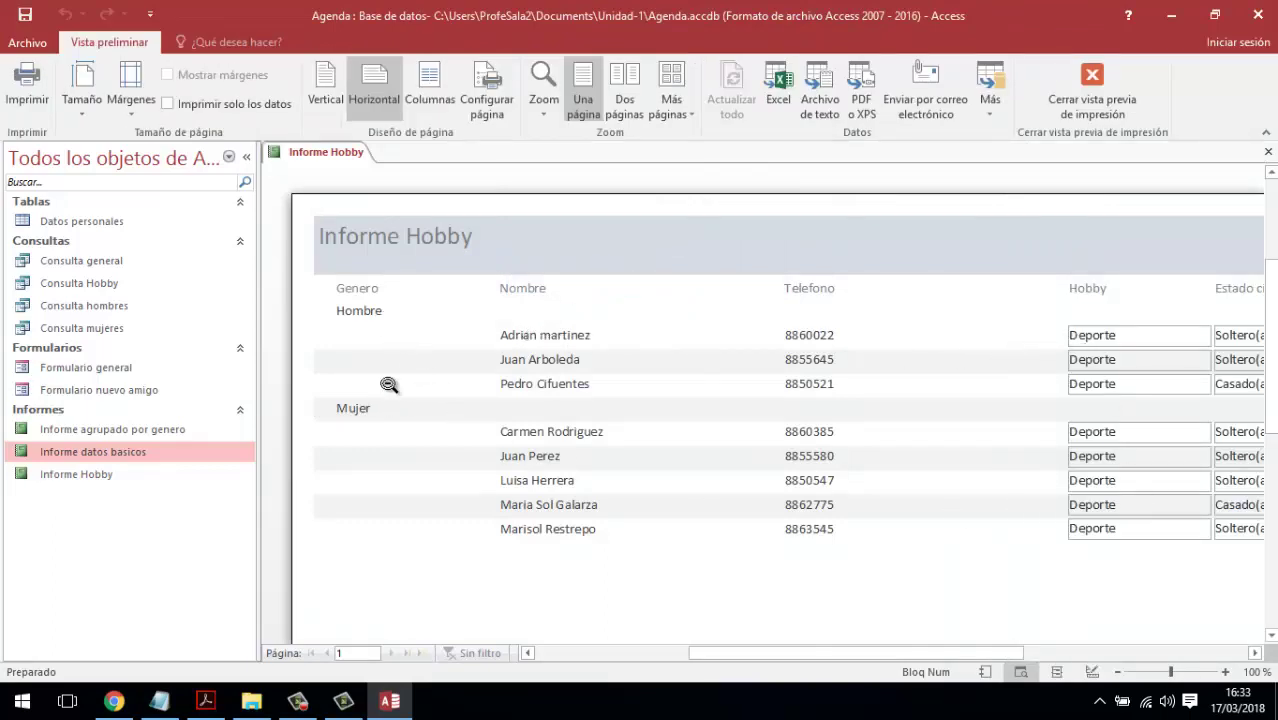
click(536, 415)
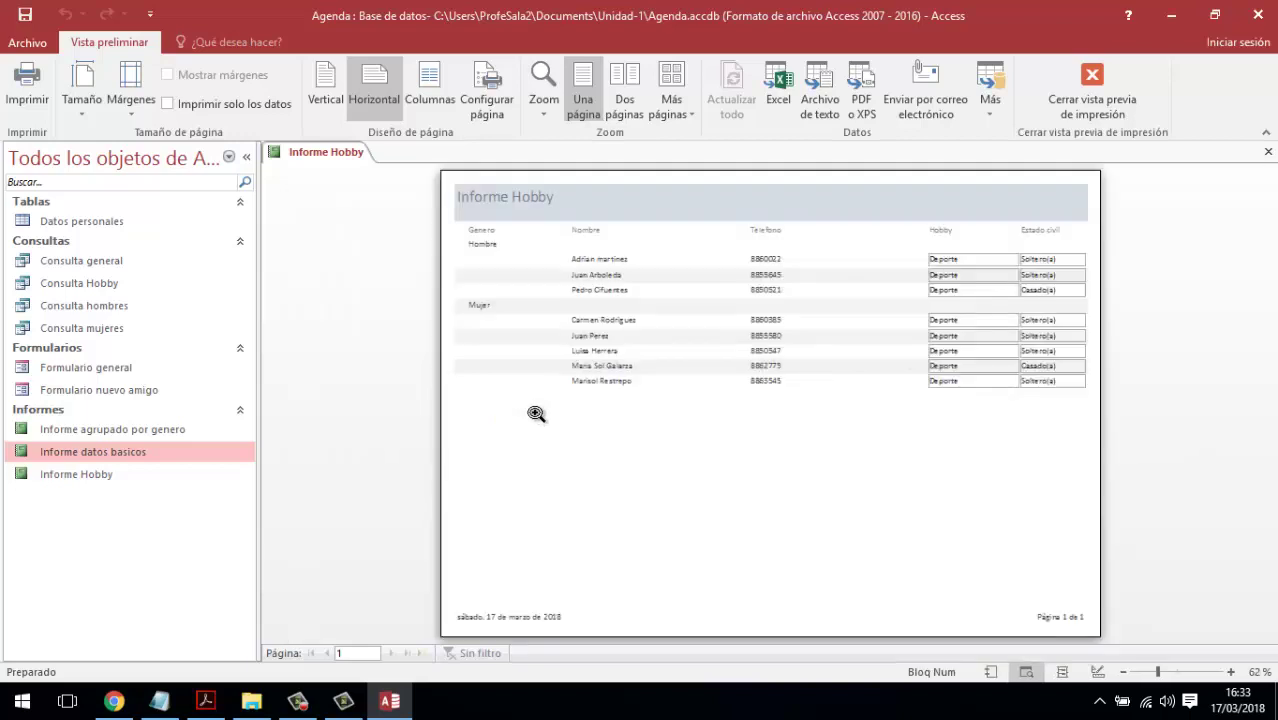
click(882, 250)
click(882, 250)
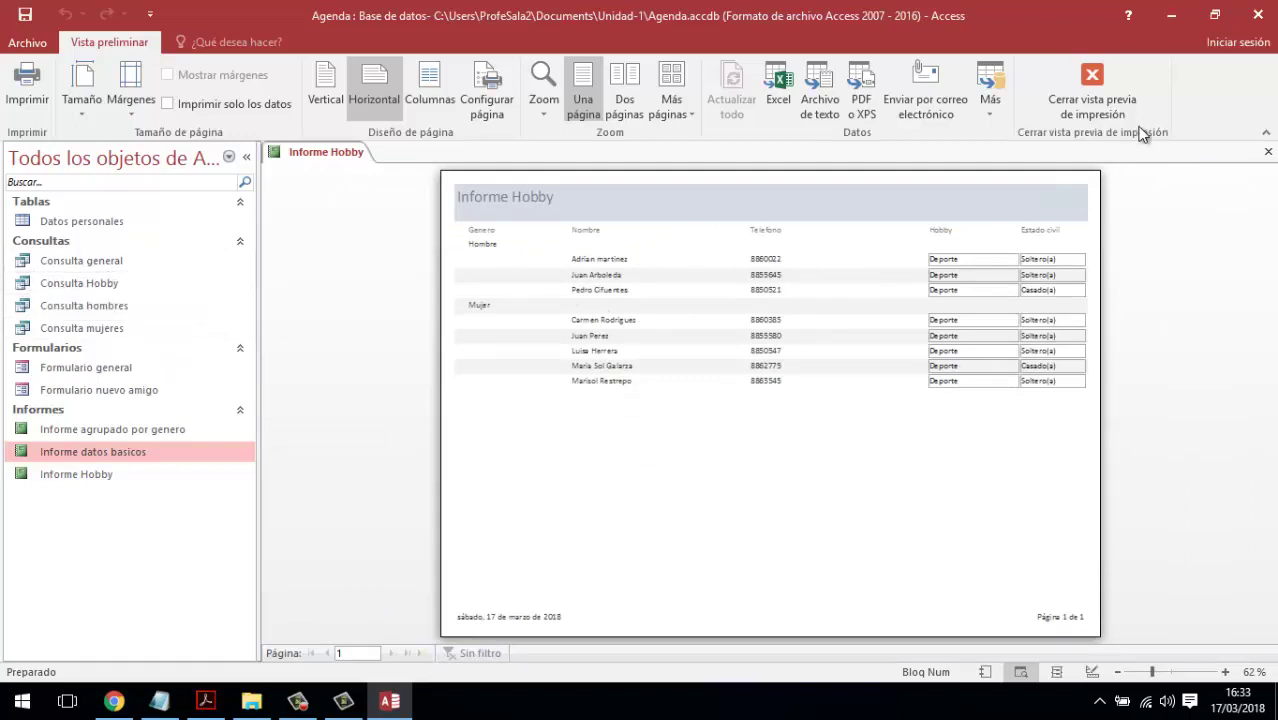
- Leave print preview, then save and close the Informe Hobby report
click(1092, 95)
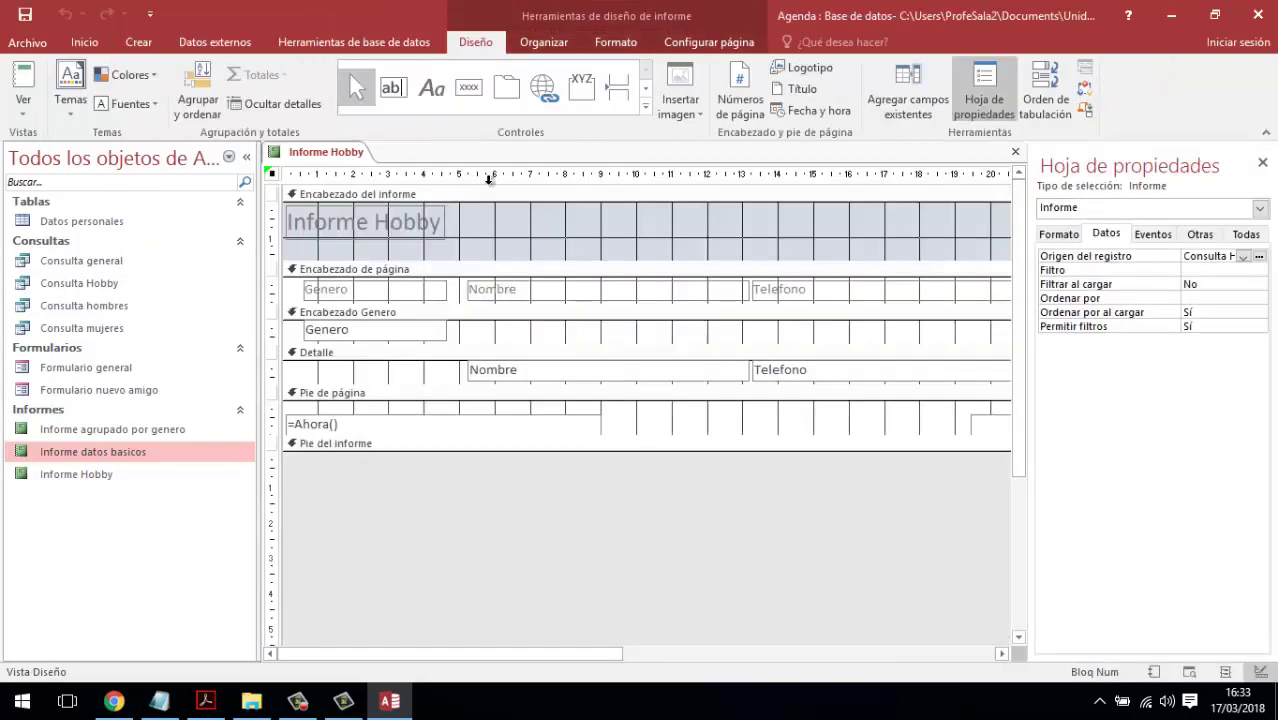
click(25, 17)
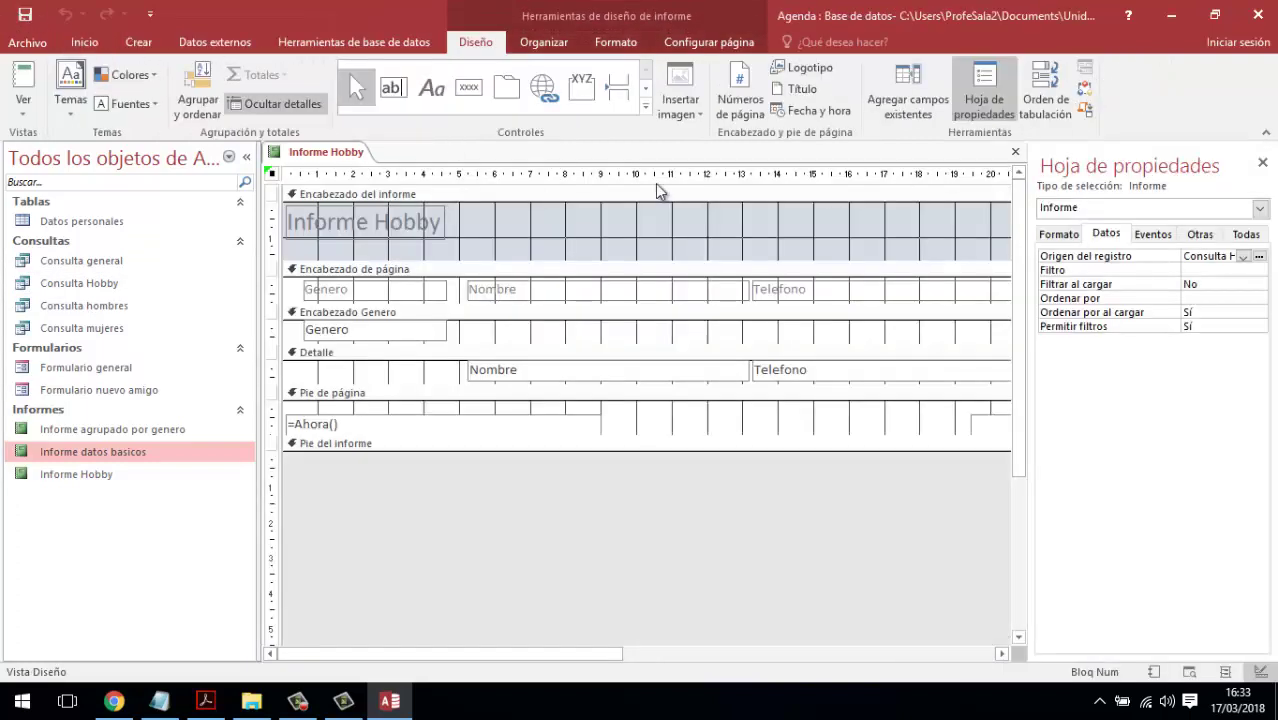
click(1015, 151)
- Browse the three reports Informe agrupado por genero, Informe datos basicos and Informe Hobby
click(117, 429)
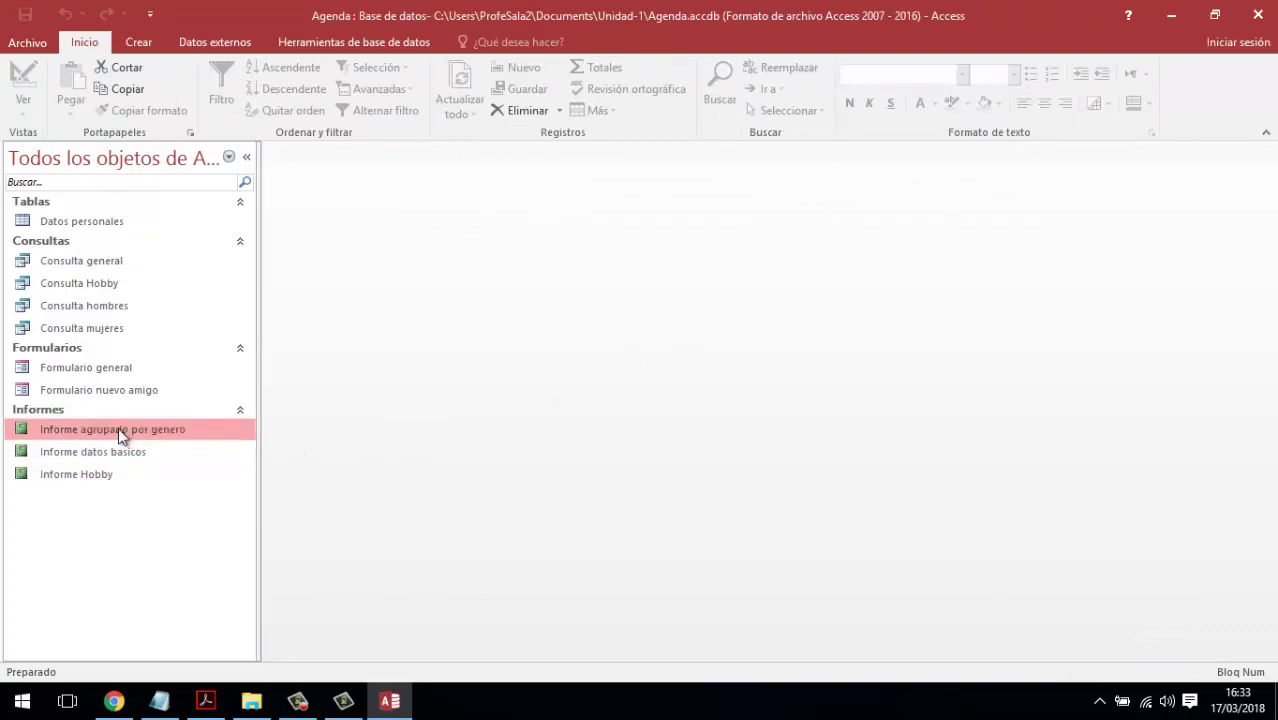
click(106, 453)
click(101, 474)
click(100, 453)
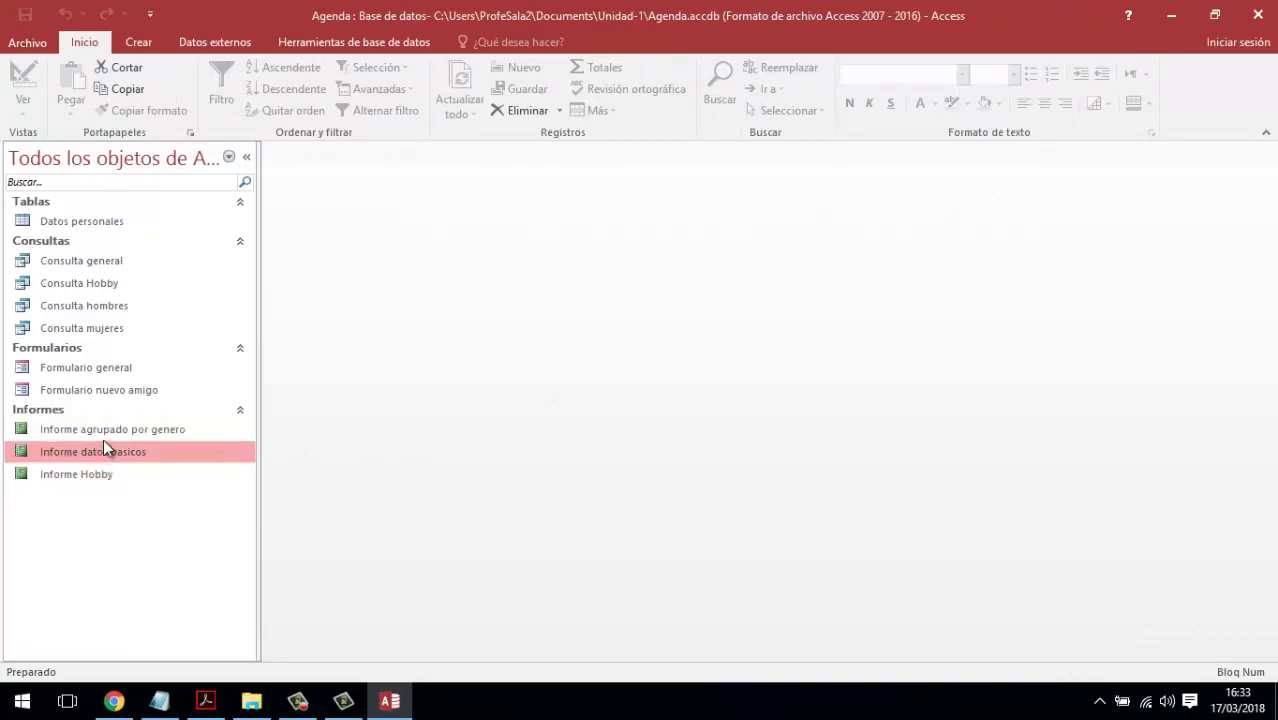
click(105, 437)
click(99, 458)
click(97, 472)
click(97, 454)
click(103, 429)
click(102, 450)
click(107, 470)
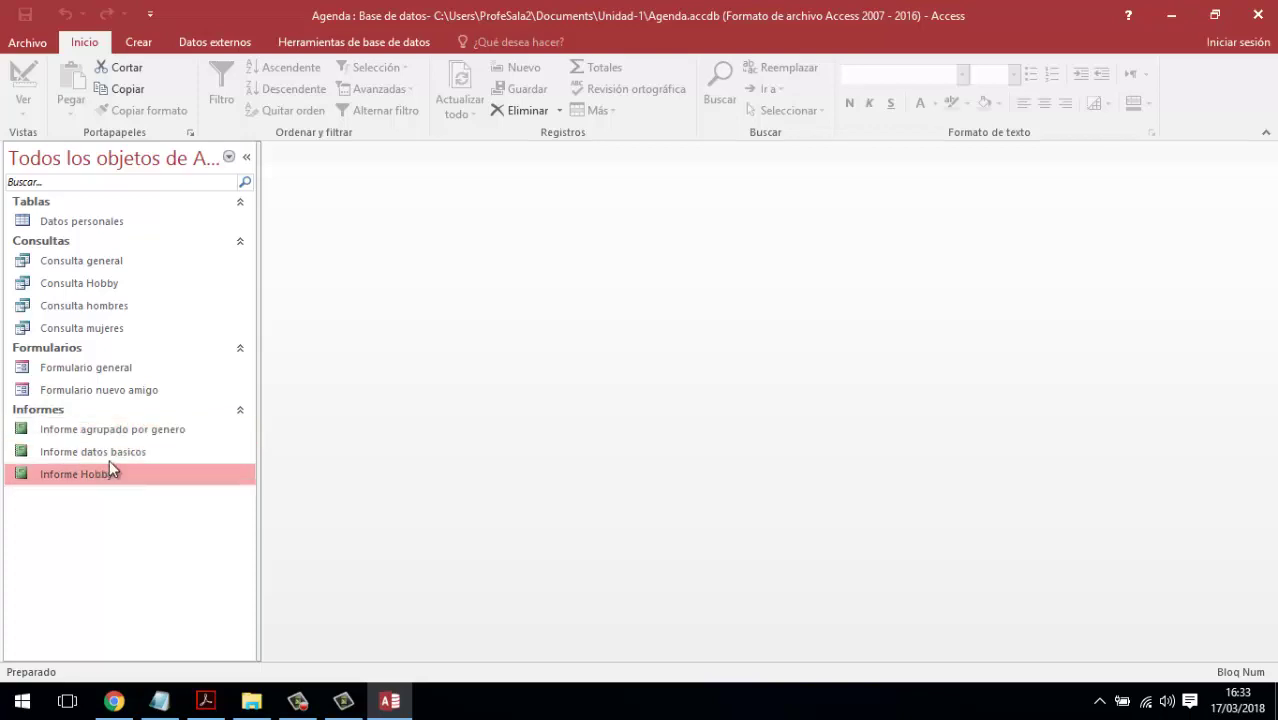